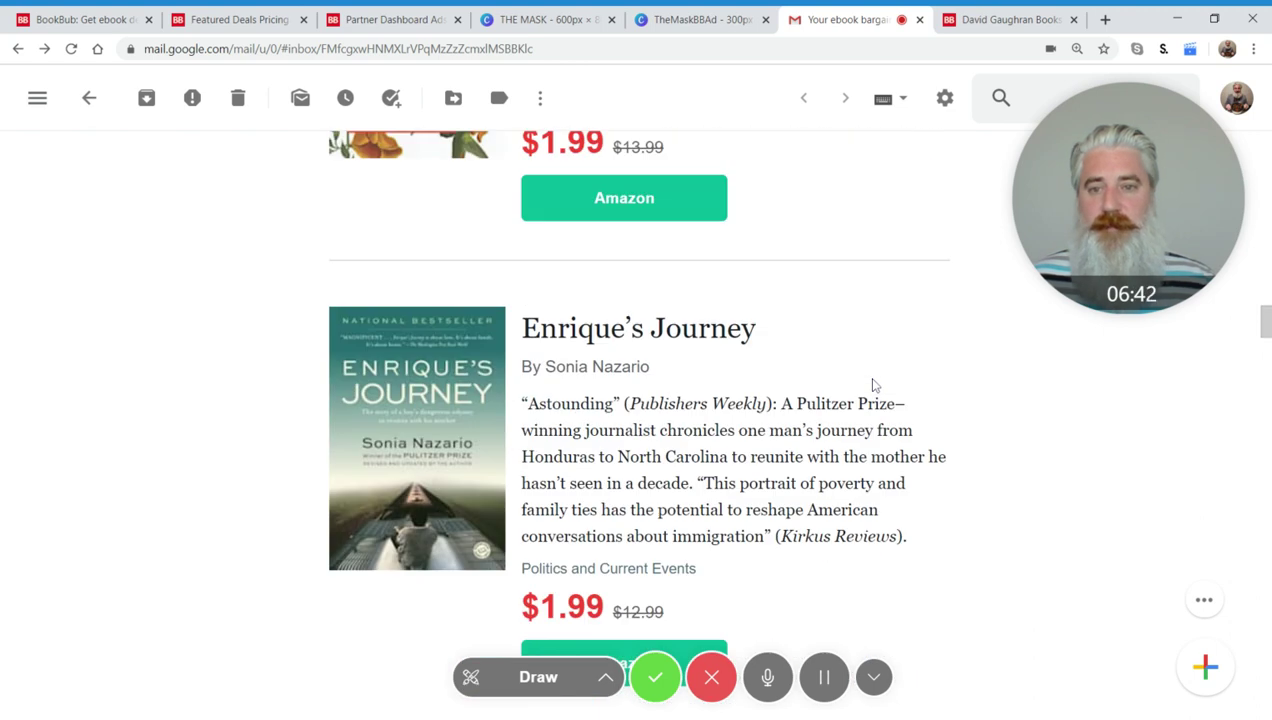
Read through the remaining featured deals in the BookBub email to the Errant Gods ad near its end.
scroll(873, 385, down, 10)
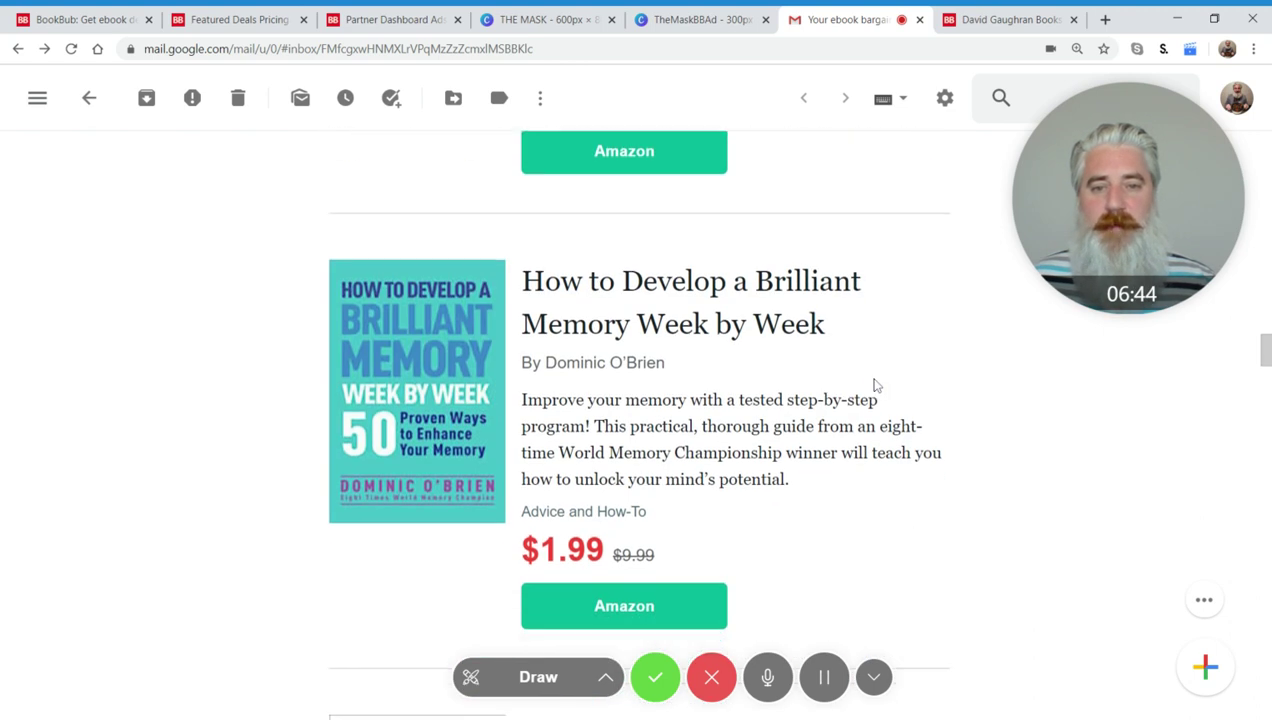
scroll(873, 385, down, 4)
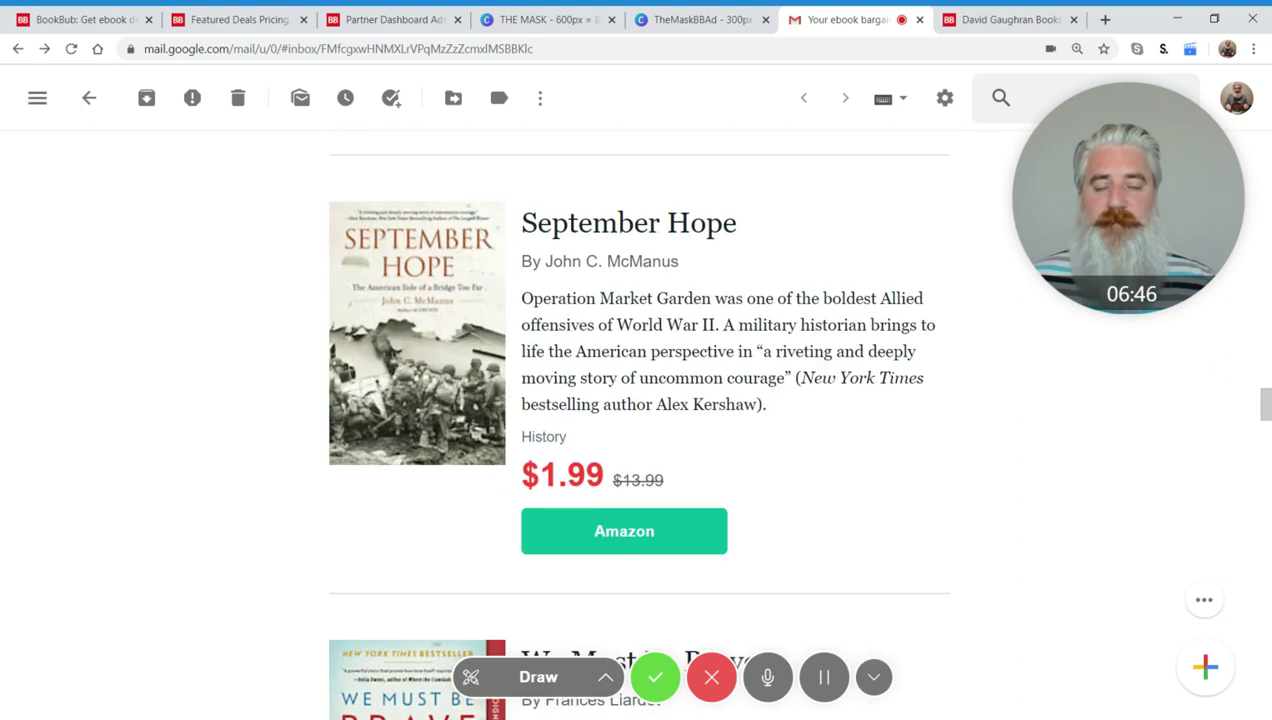
scroll(873, 385, down, 6)
scroll(878, 381, down, 2)
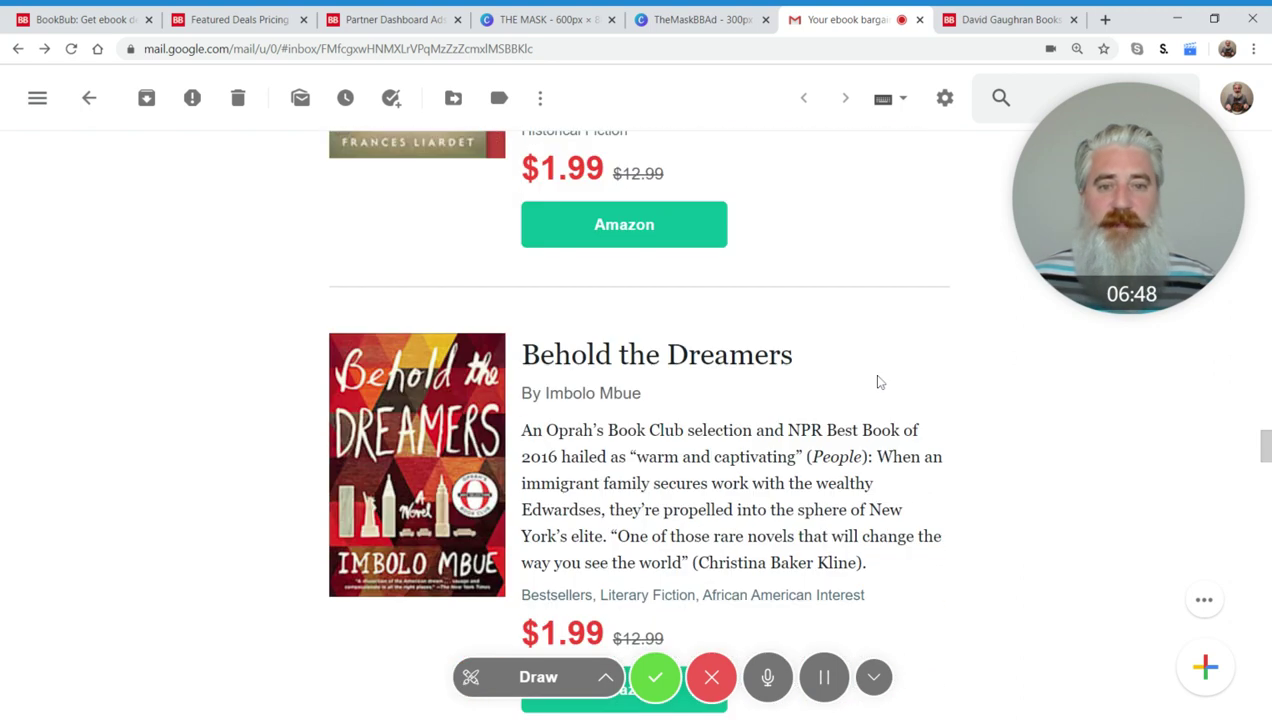
scroll(878, 381, down, 2)
scroll(877, 379, down, 3)
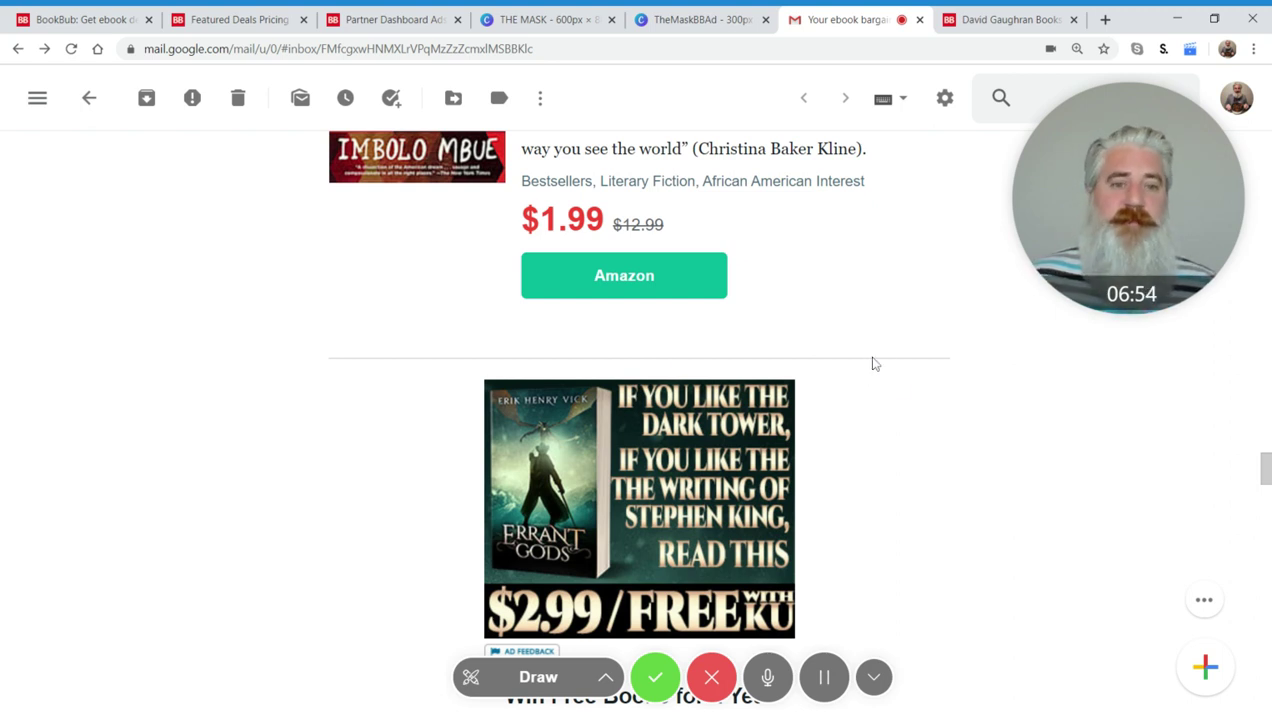
scroll(908, 410, down, 2)
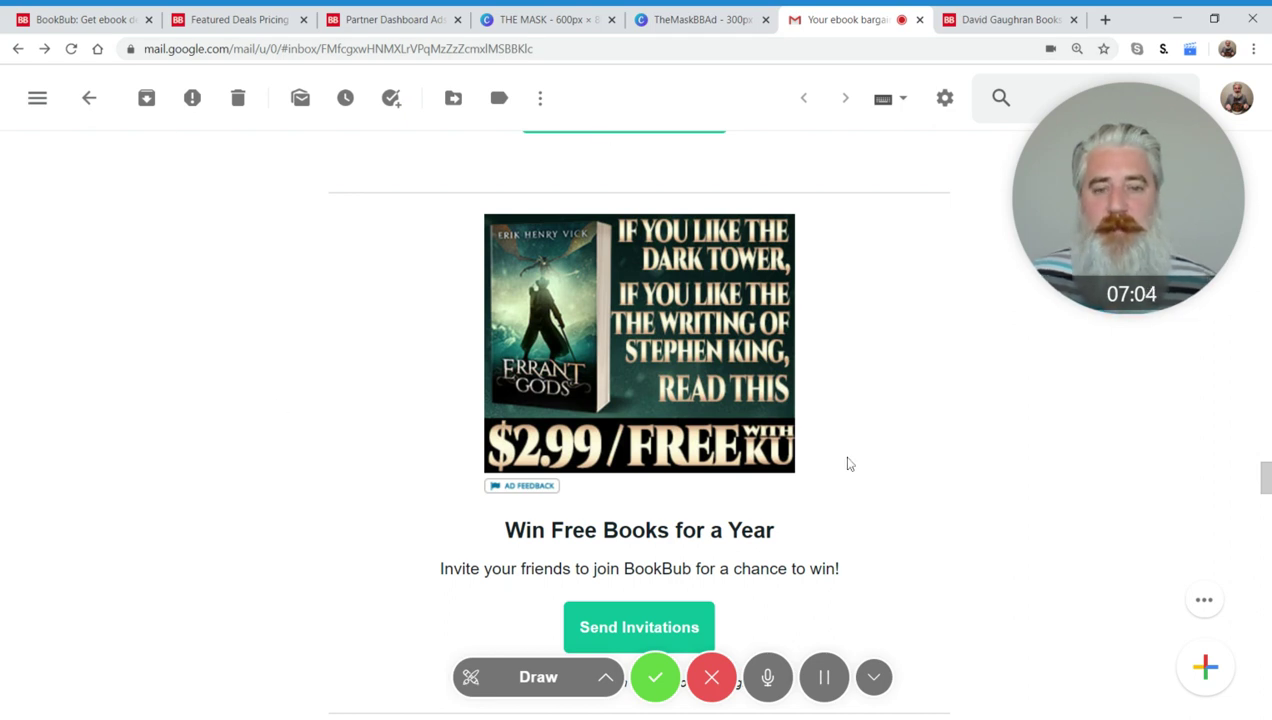
scroll(842, 462, up, 3)
scroll(842, 462, down, 2)
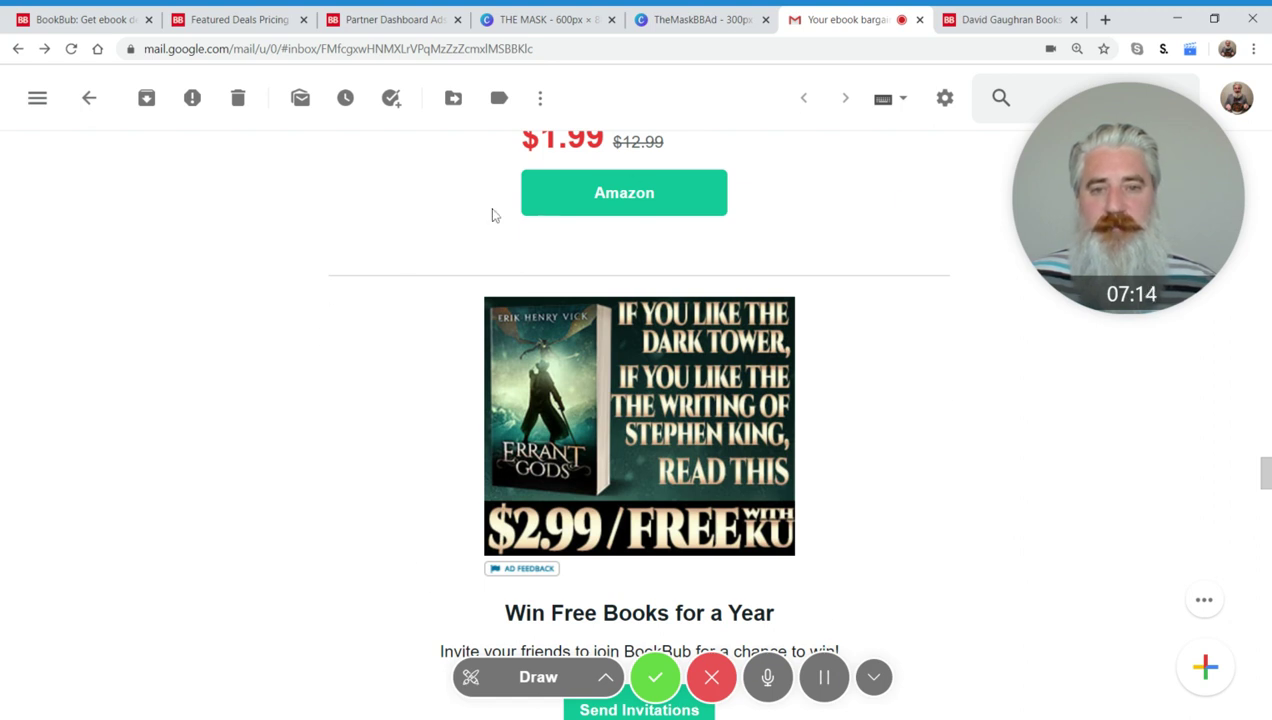
Compare the Errant Gods ad with the featured deal listings above it in the email.
scroll(410, 290, up, 10)
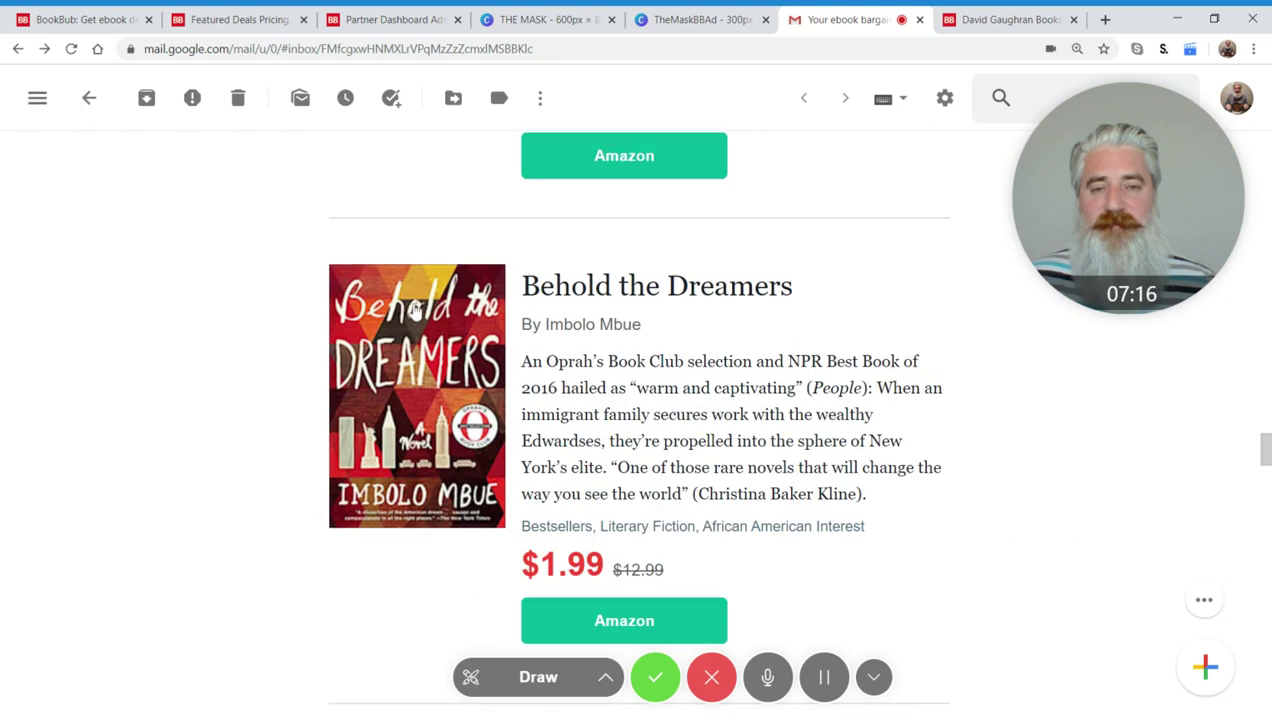
scroll(415, 313, up, 14)
scroll(414, 311, down, 12)
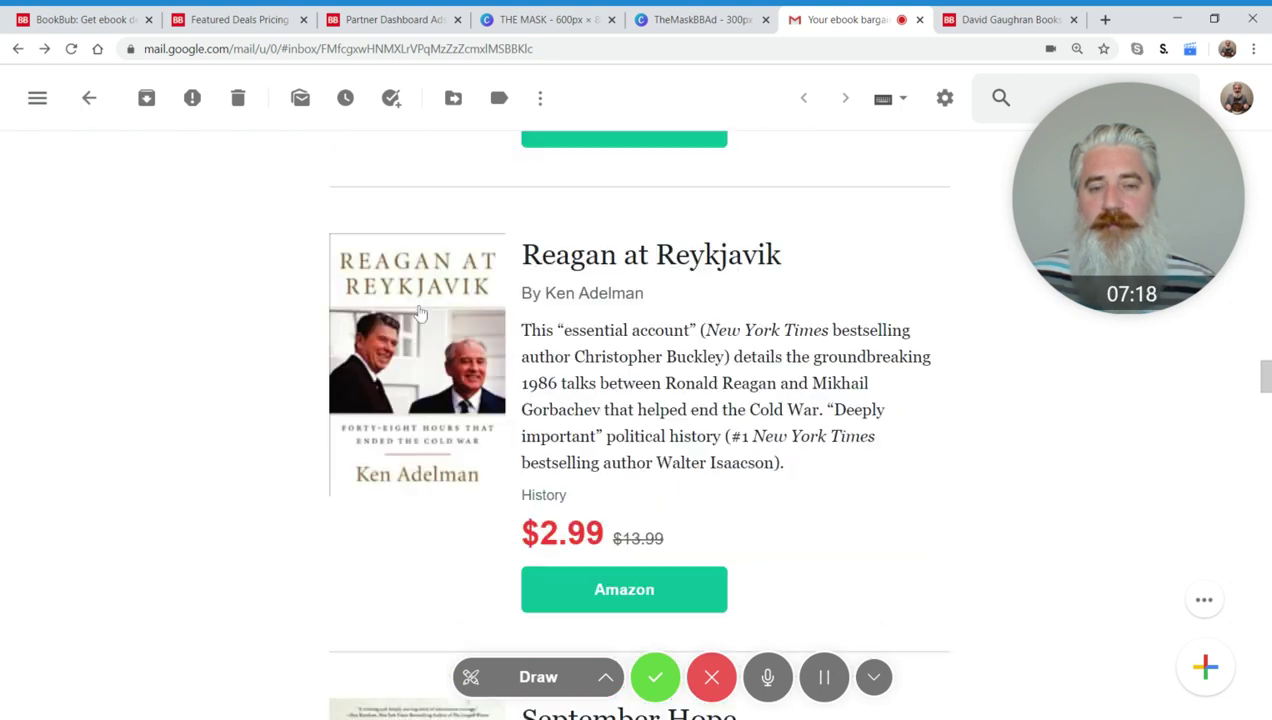
scroll(422, 311, down, 11)
scroll(426, 307, up, 2)
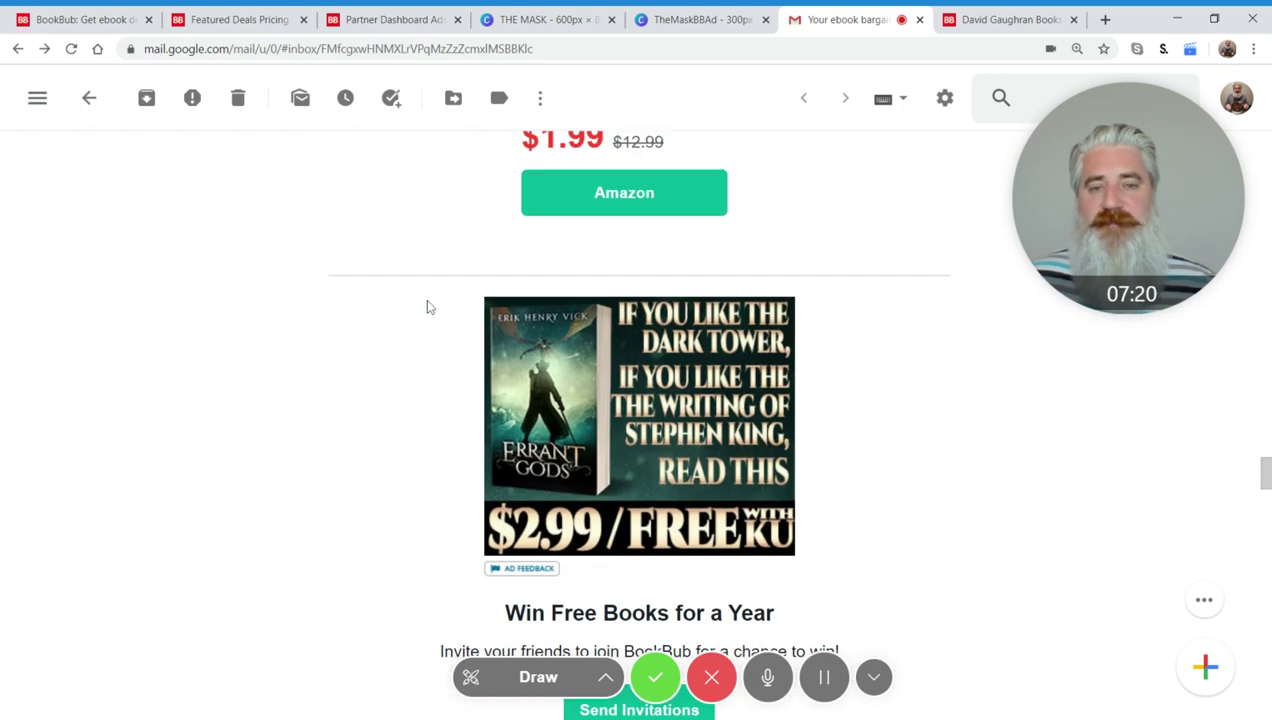
scroll(427, 307, up, 4)
scroll(428, 309, down, 4)
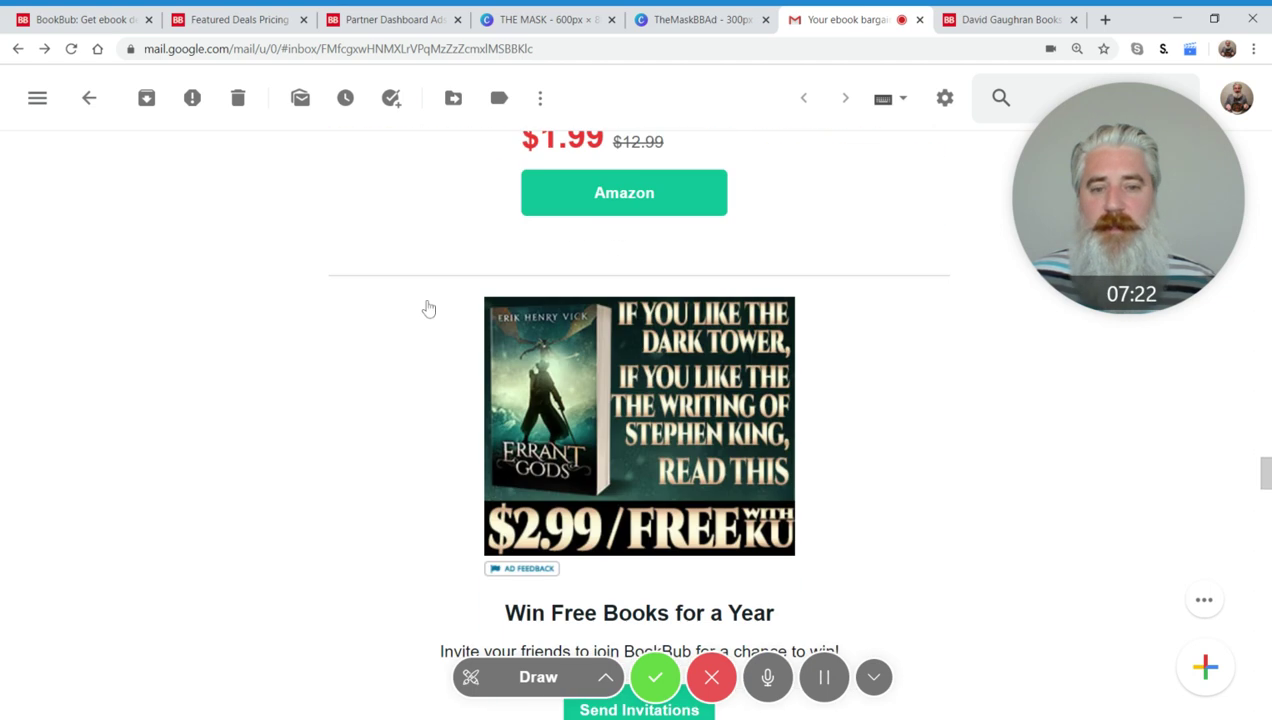
scroll(396, 277, up, 4)
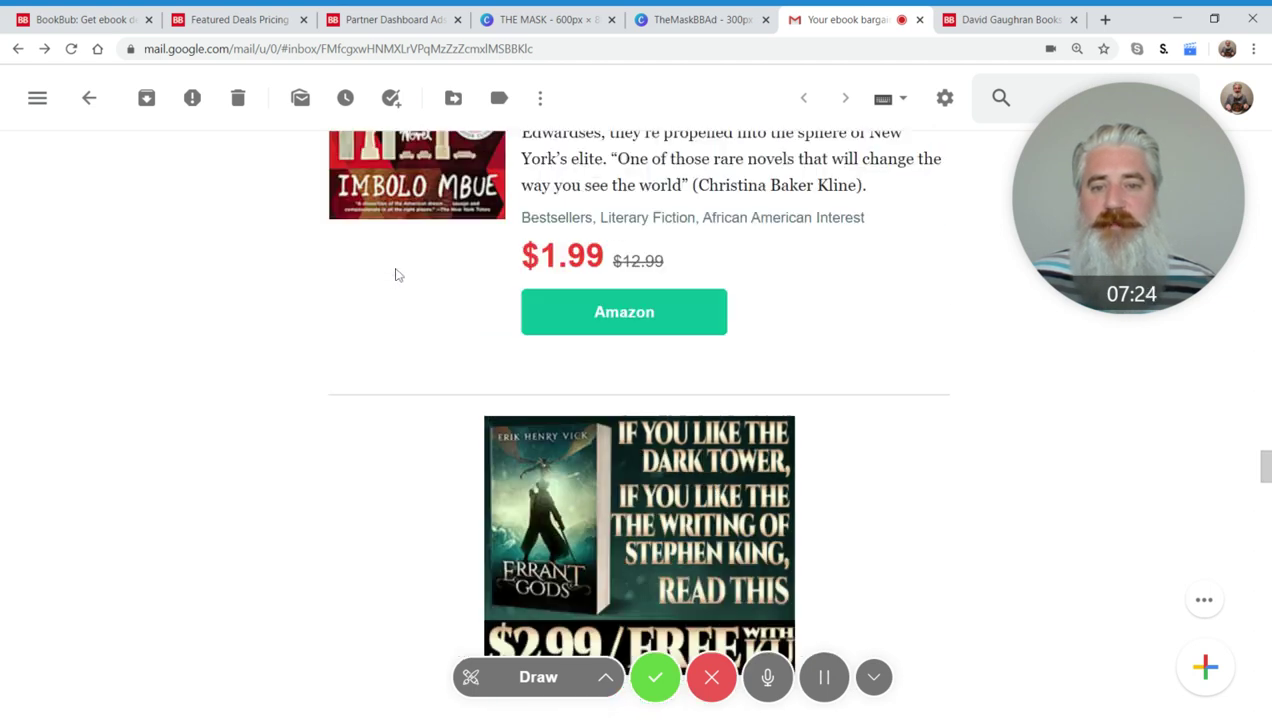
scroll(396, 275, up, 3)
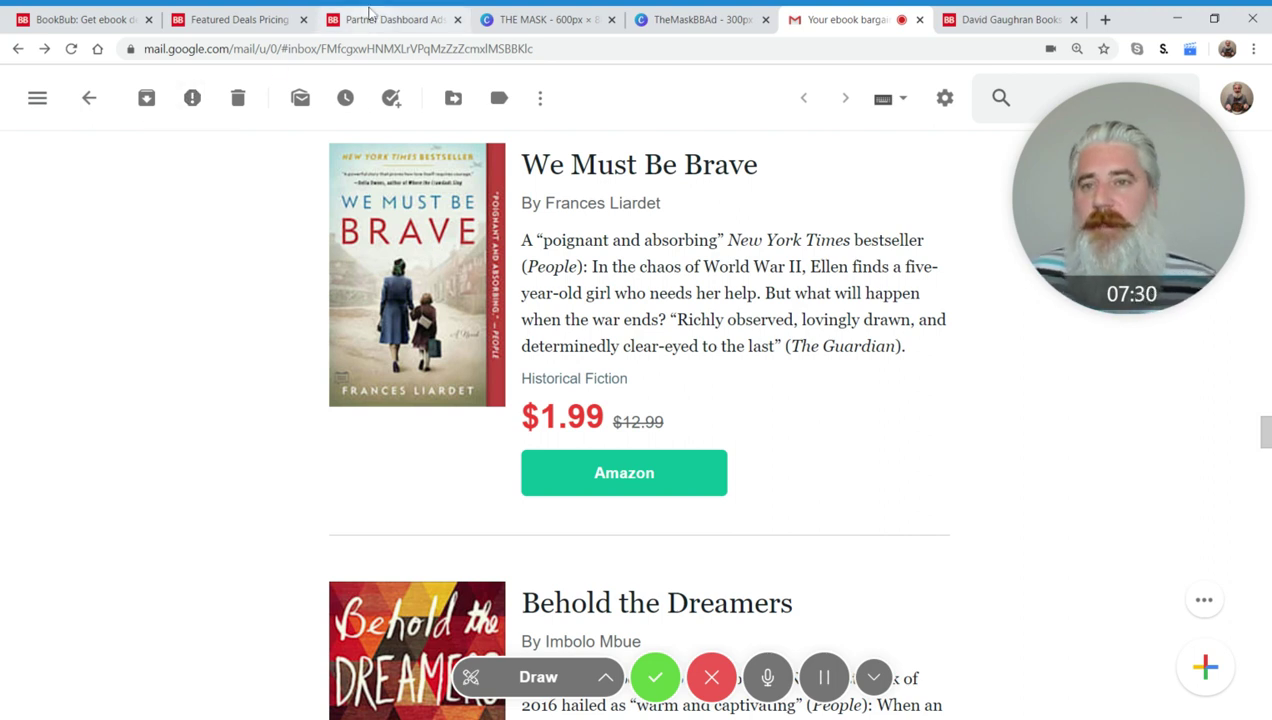
Switch to the BookBub Partners Manage Ads page and highlight the partners.bookbub.com part of its address.
click(90, 19)
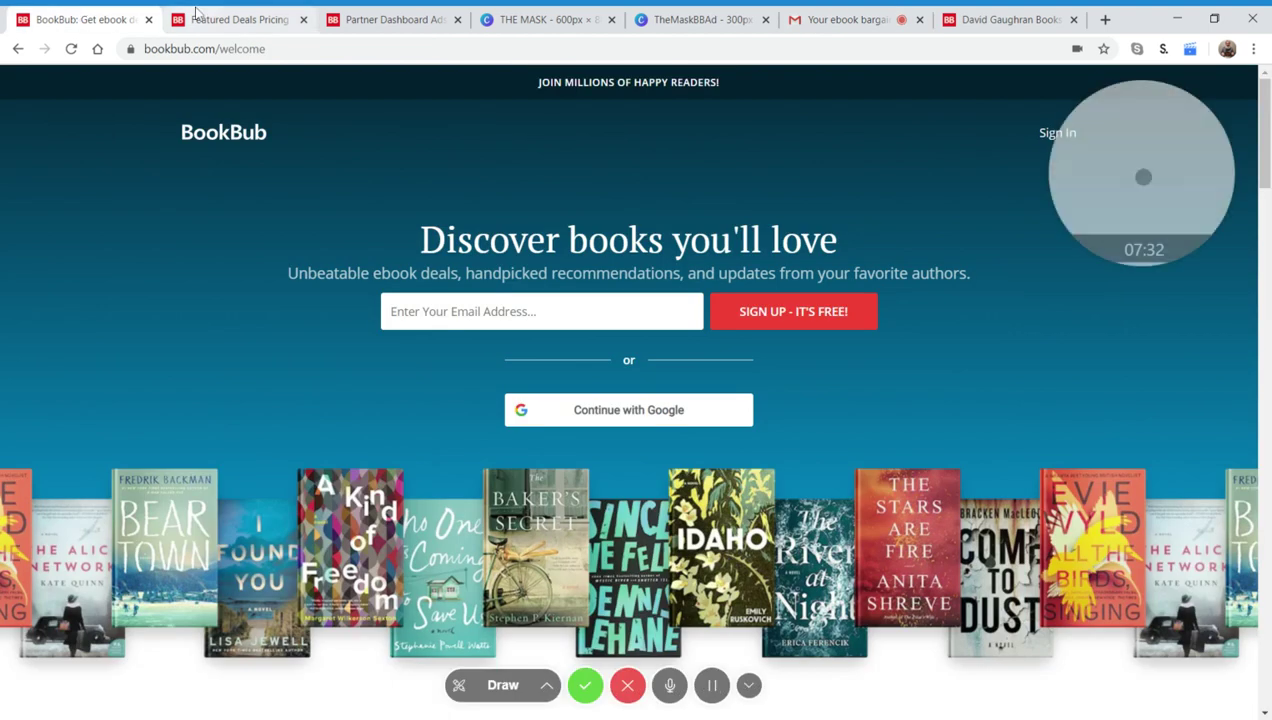
click(226, 14)
click(372, 14)
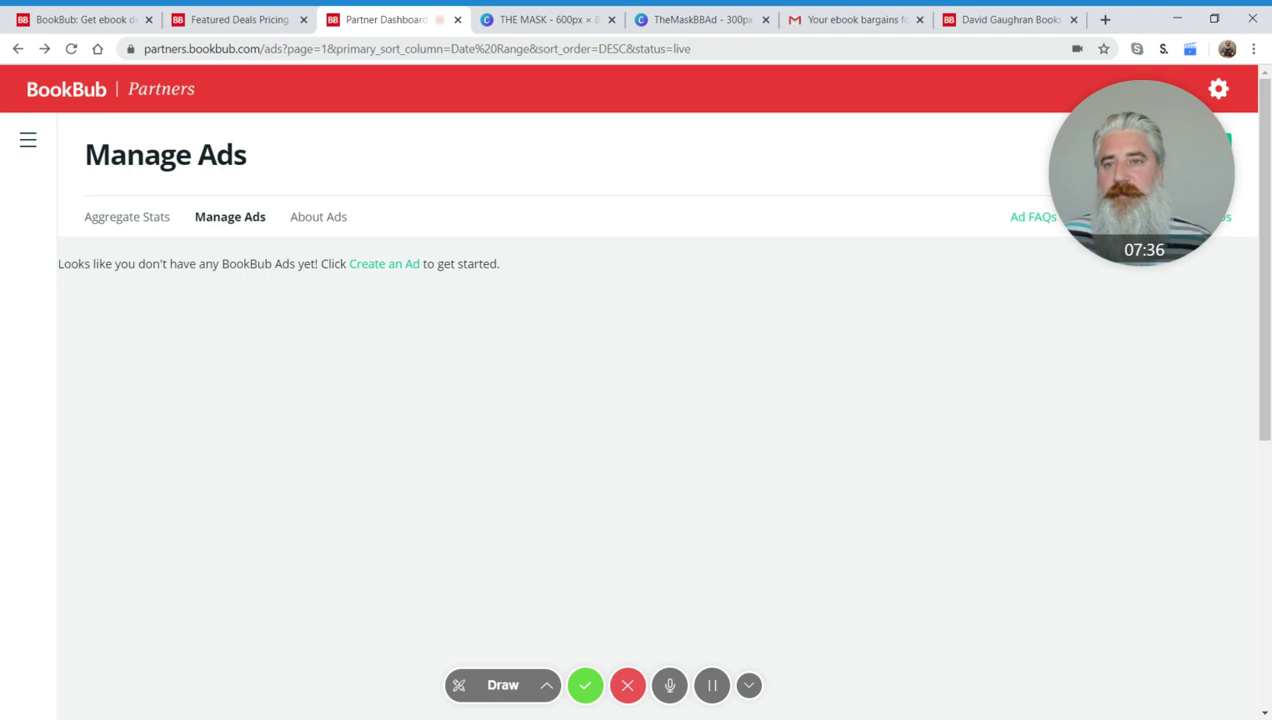
drag(216, 48, 144, 48)
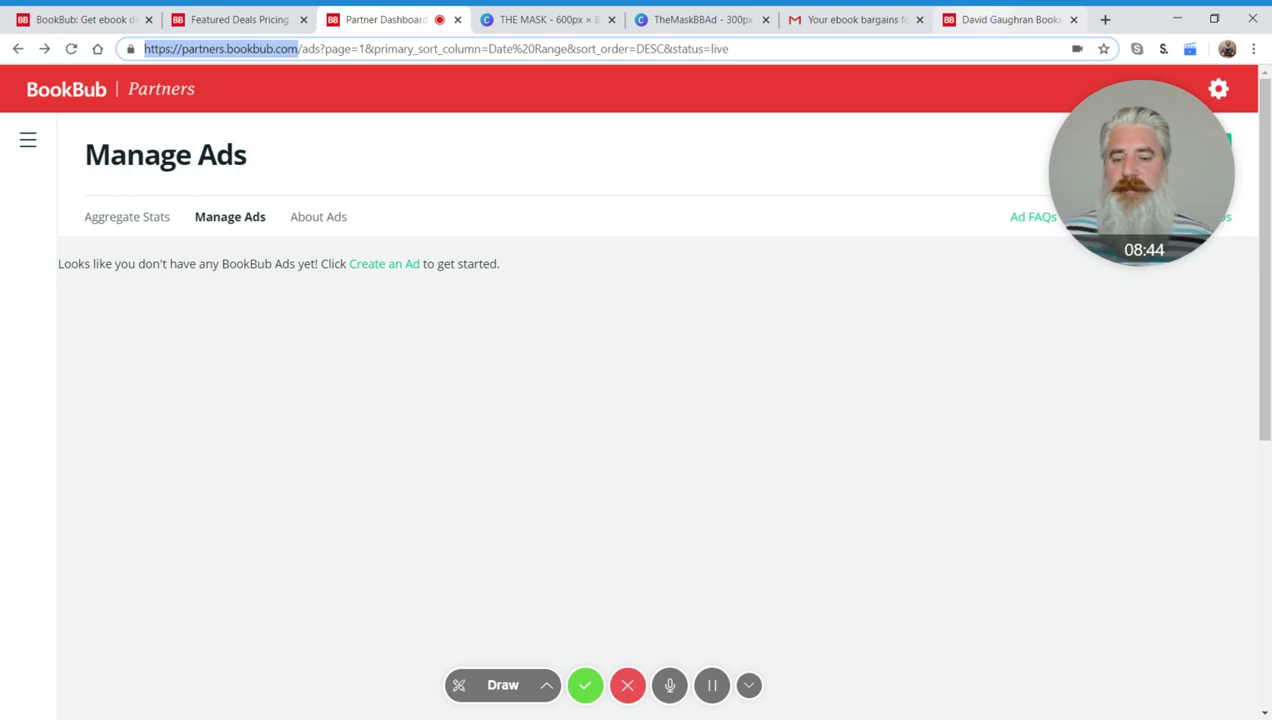
Open davidgaughran.com in a new browser tab and find the Follow Me on BookBub badge beside the blog posts.
key(ctrl+t)
text(a)
key(BackSpace)
key(BackSpace)
text(da)
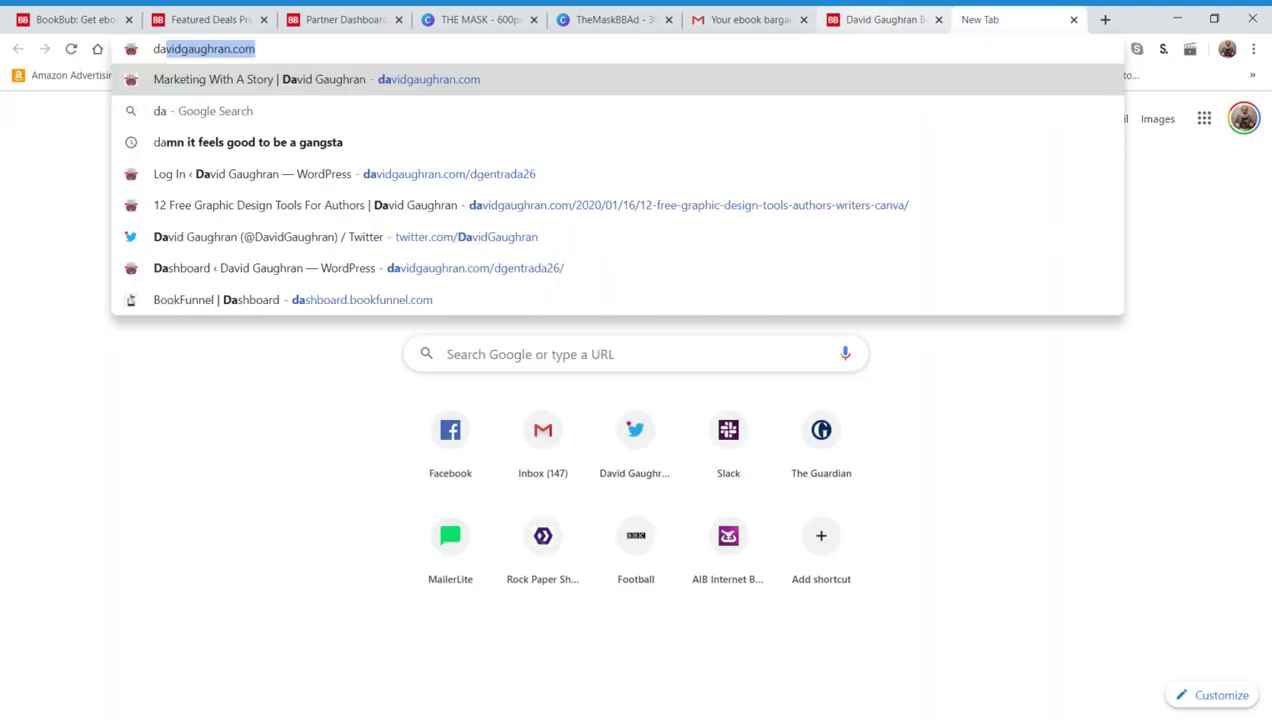
key(Return)
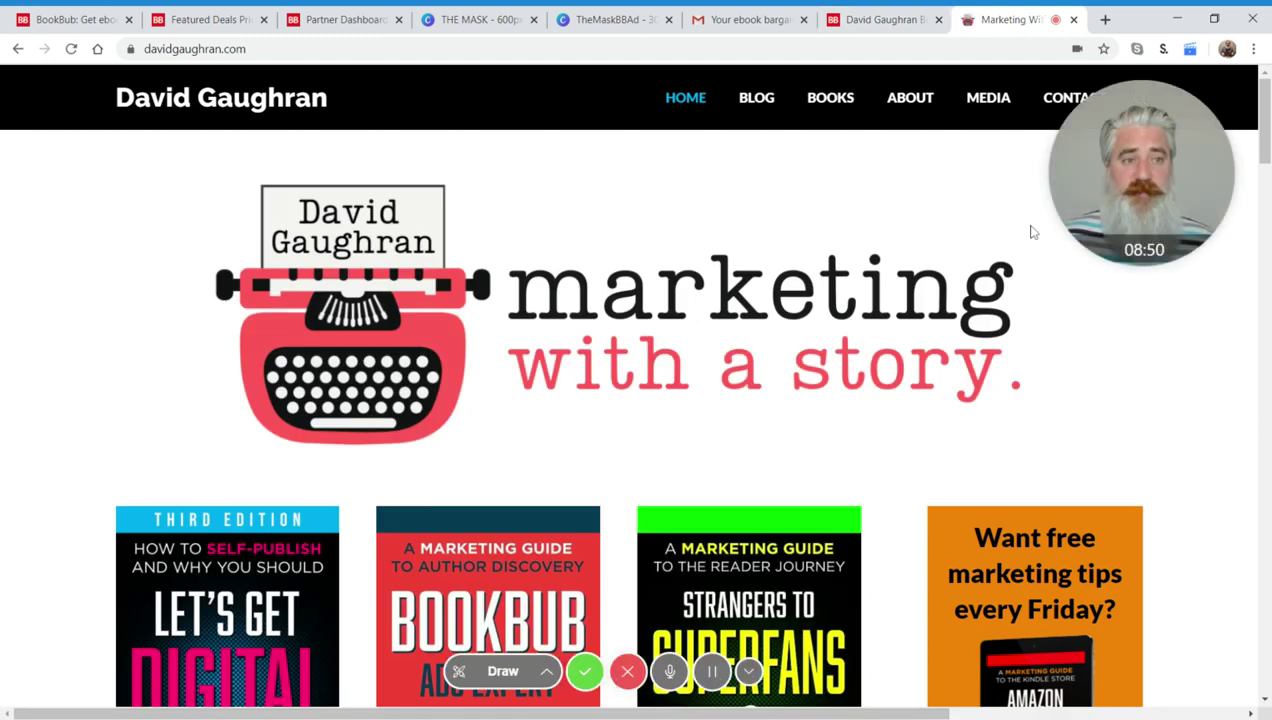
scroll(1030, 235, down, 4)
scroll(1024, 245, down, 13)
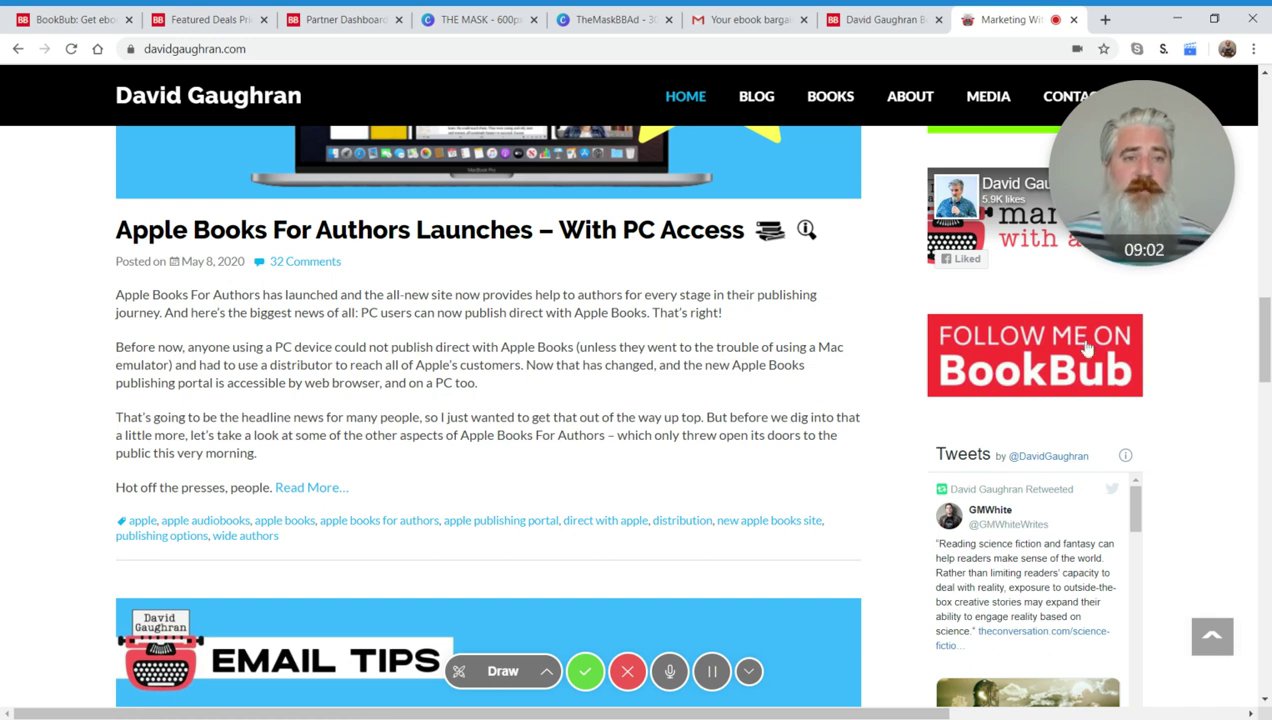
Review the bio and books on the BookBub author profile and check where its DavidGaughran.com link leads, returning to the profile.
click(862, 17)
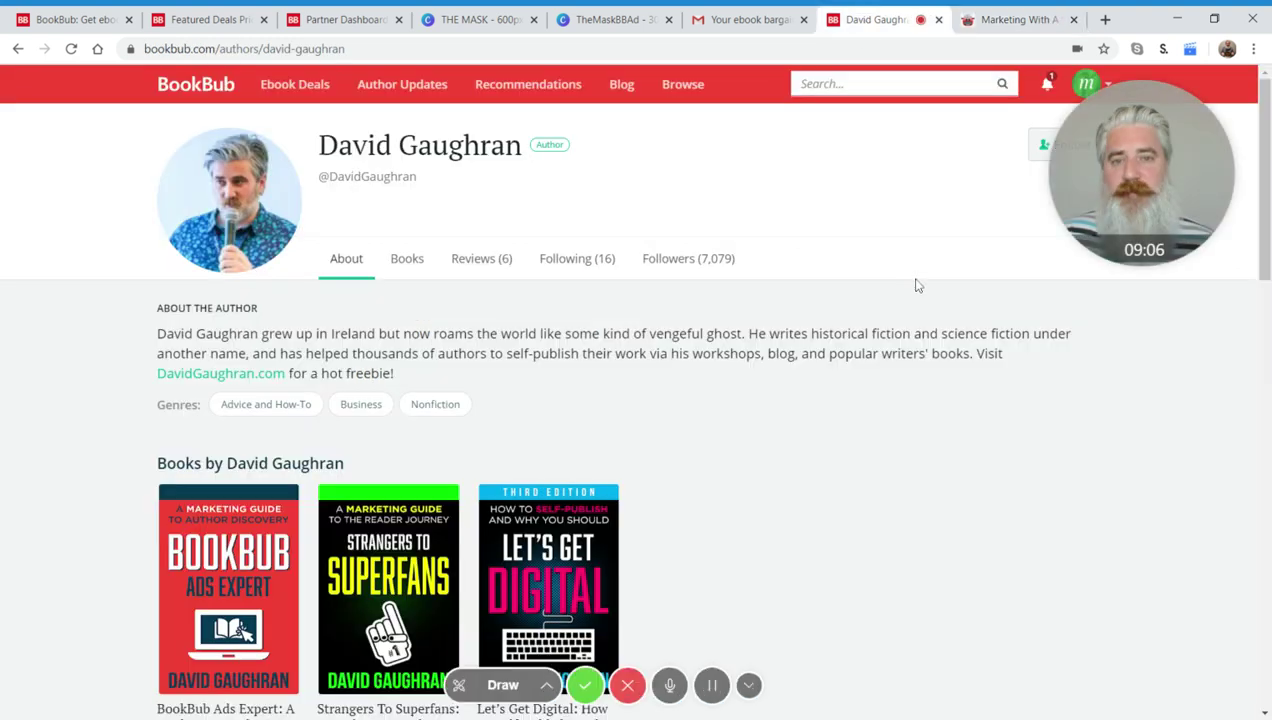
scroll(864, 350, down, 2)
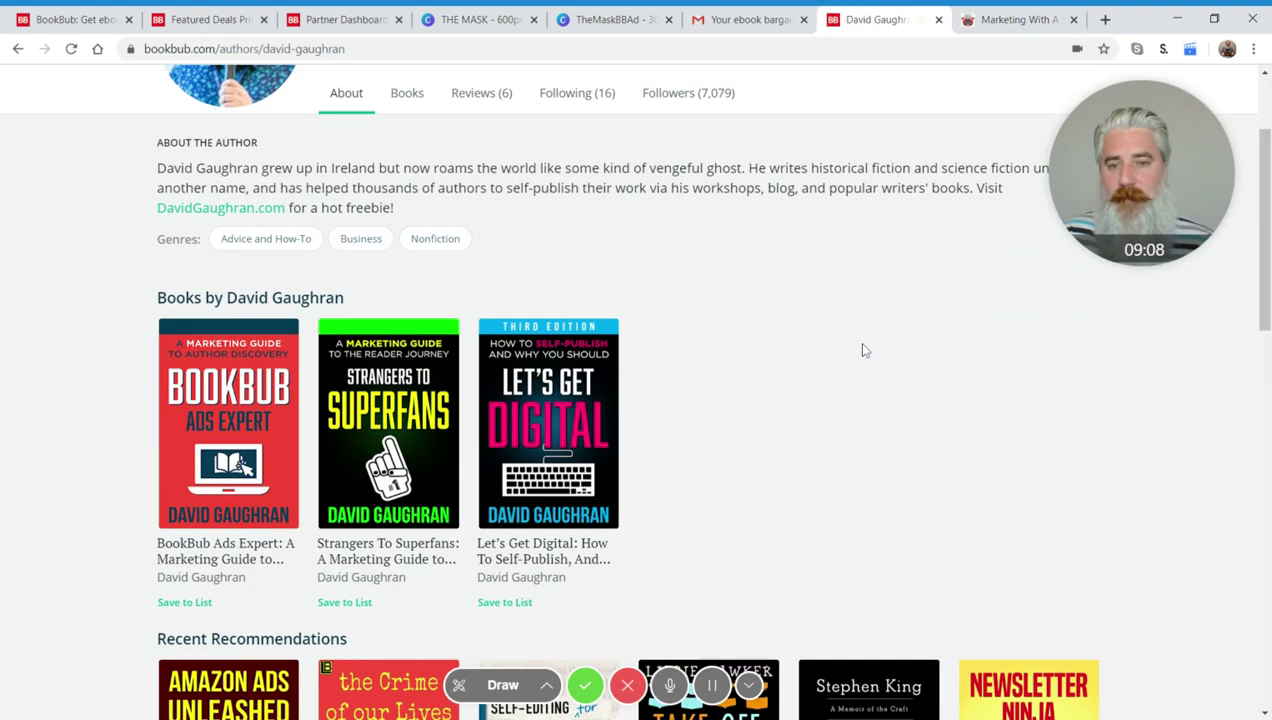
scroll(866, 348, up, 1)
scroll(866, 348, up, 1)
scroll(866, 348, down, 1)
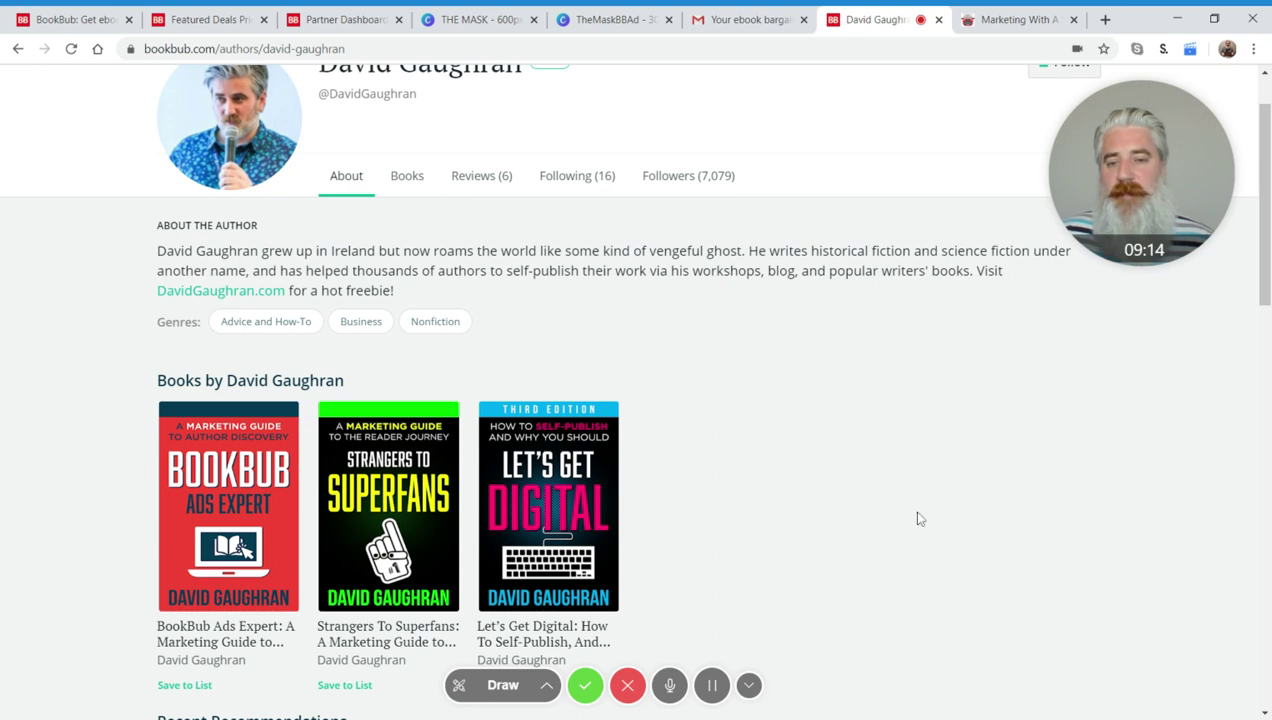
scroll(733, 407, up, 1)
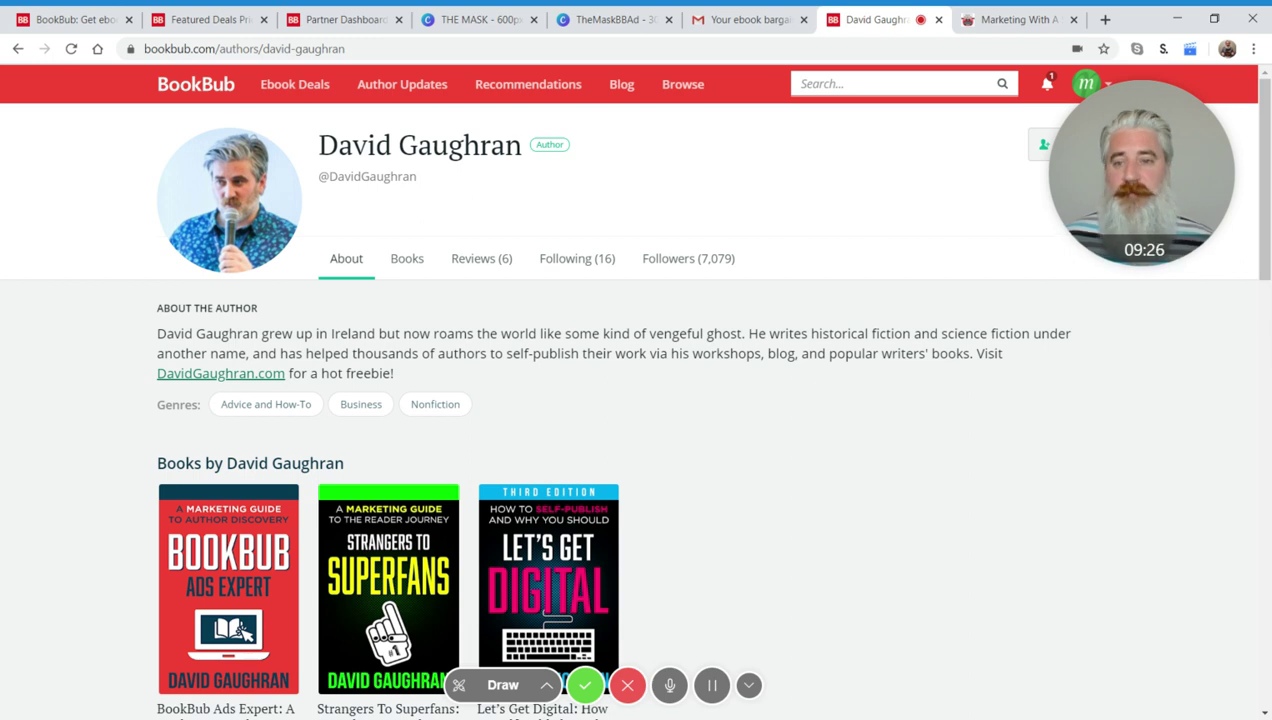
click(200, 374)
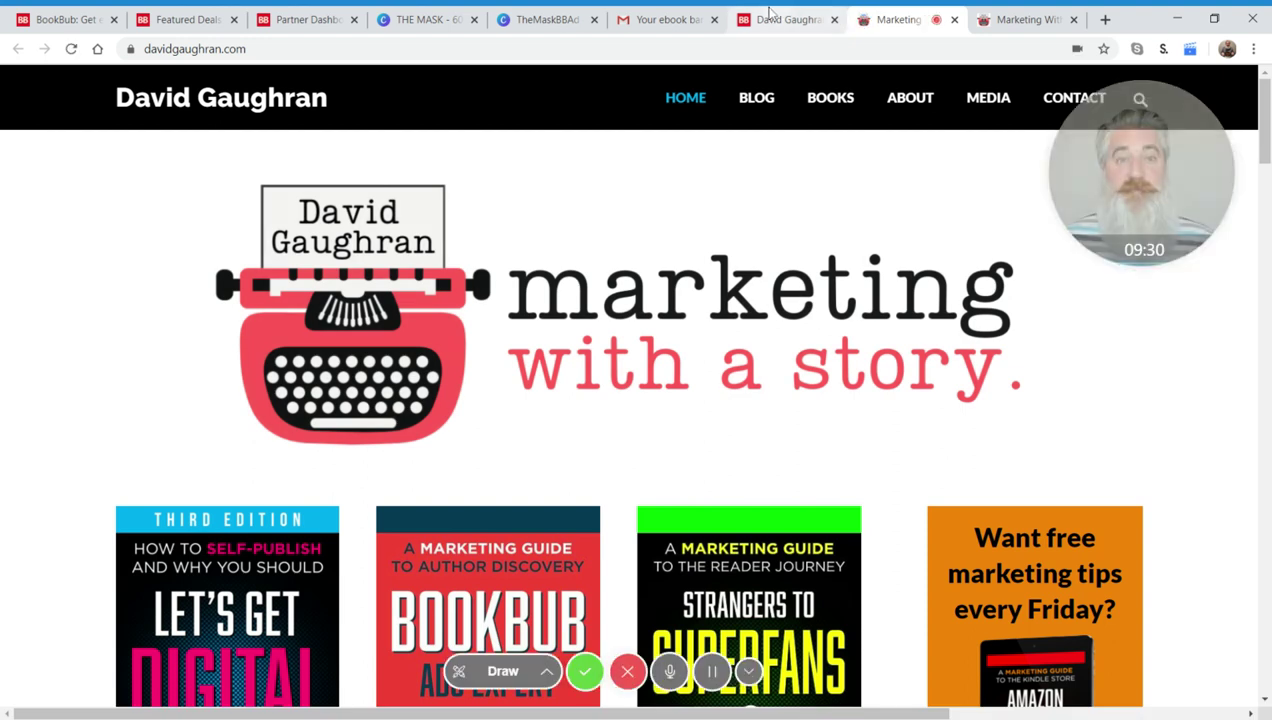
click(785, 19)
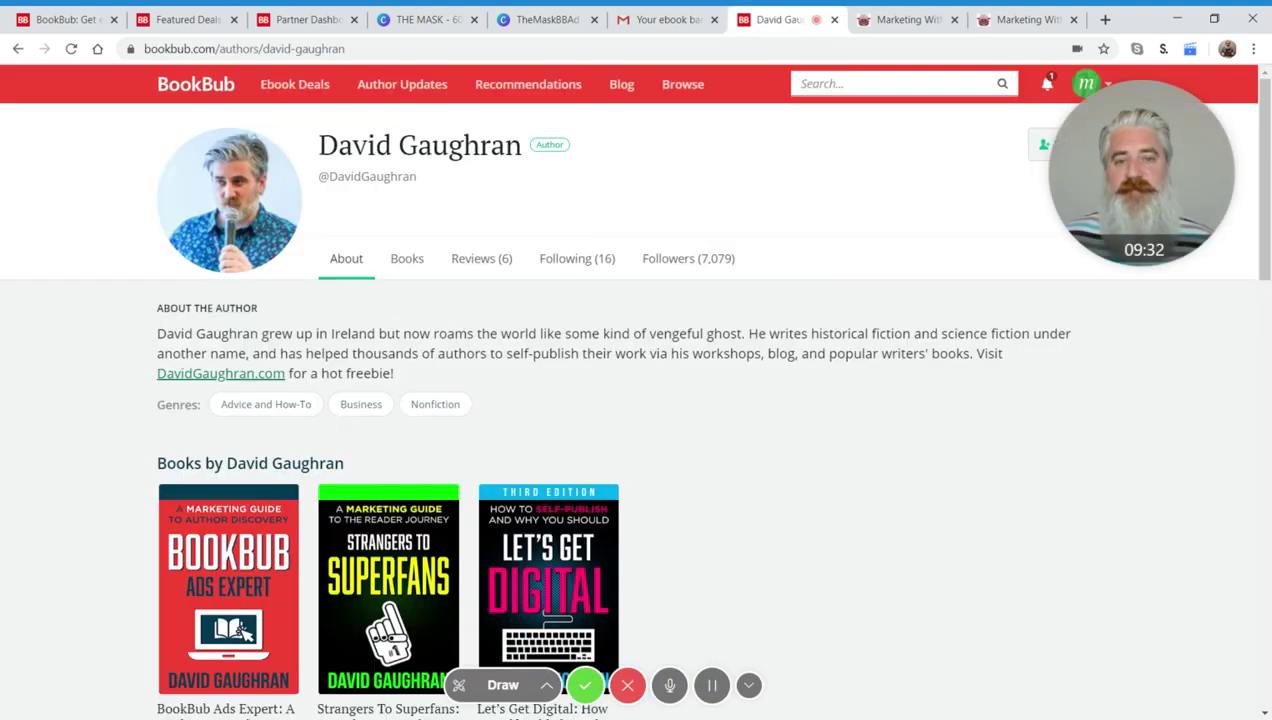
Examine the books, recent recommendations and followed authors on the BookBub author profile.
scroll(754, 330, down, 5)
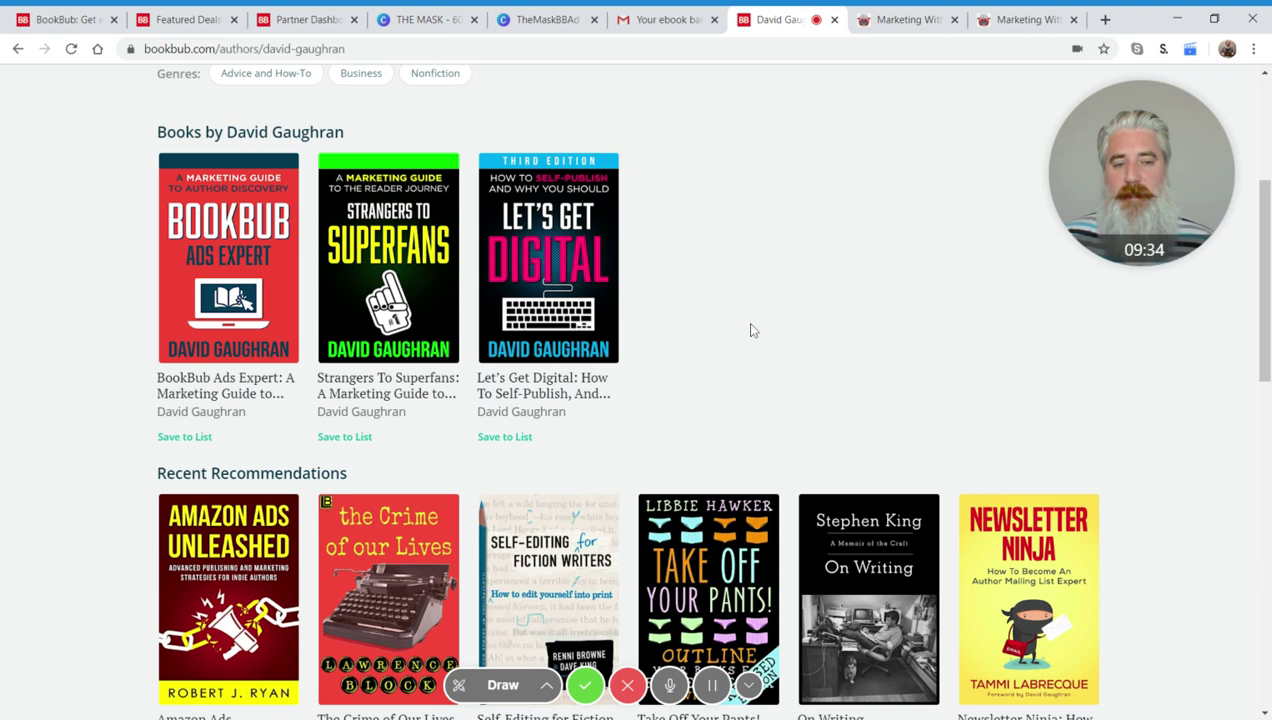
scroll(789, 312, down, 3)
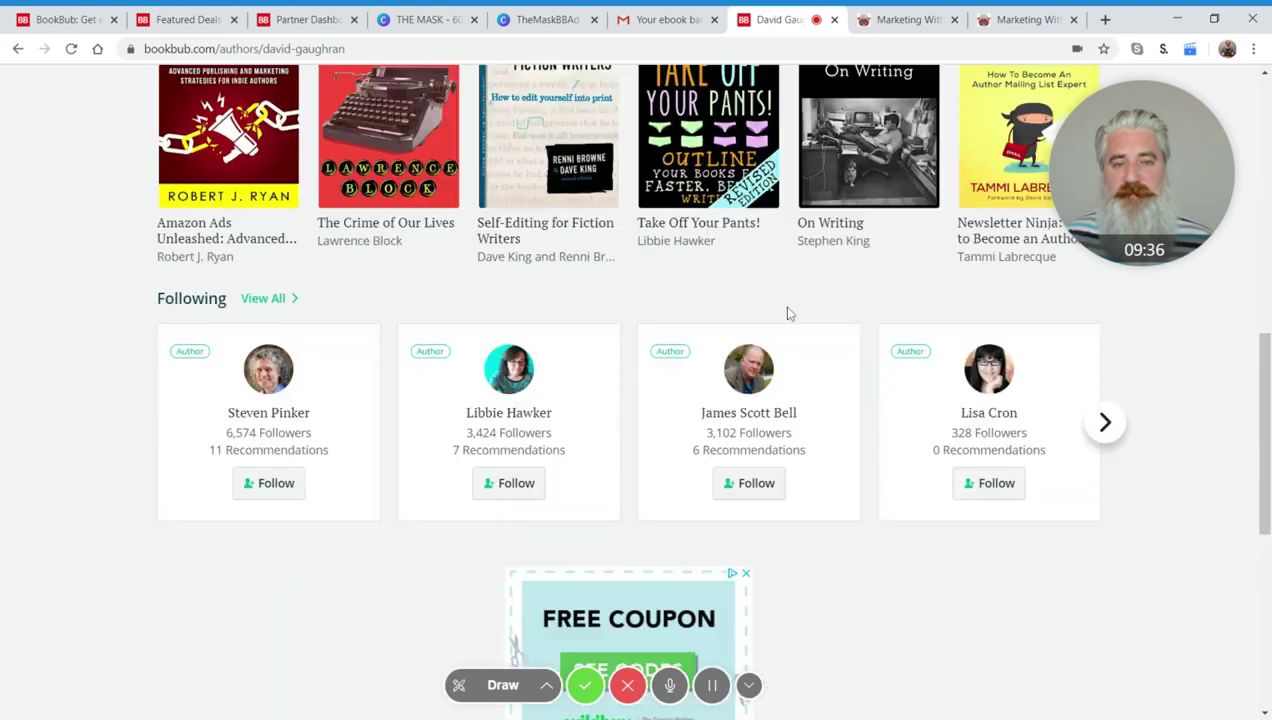
scroll(798, 316, up, 3)
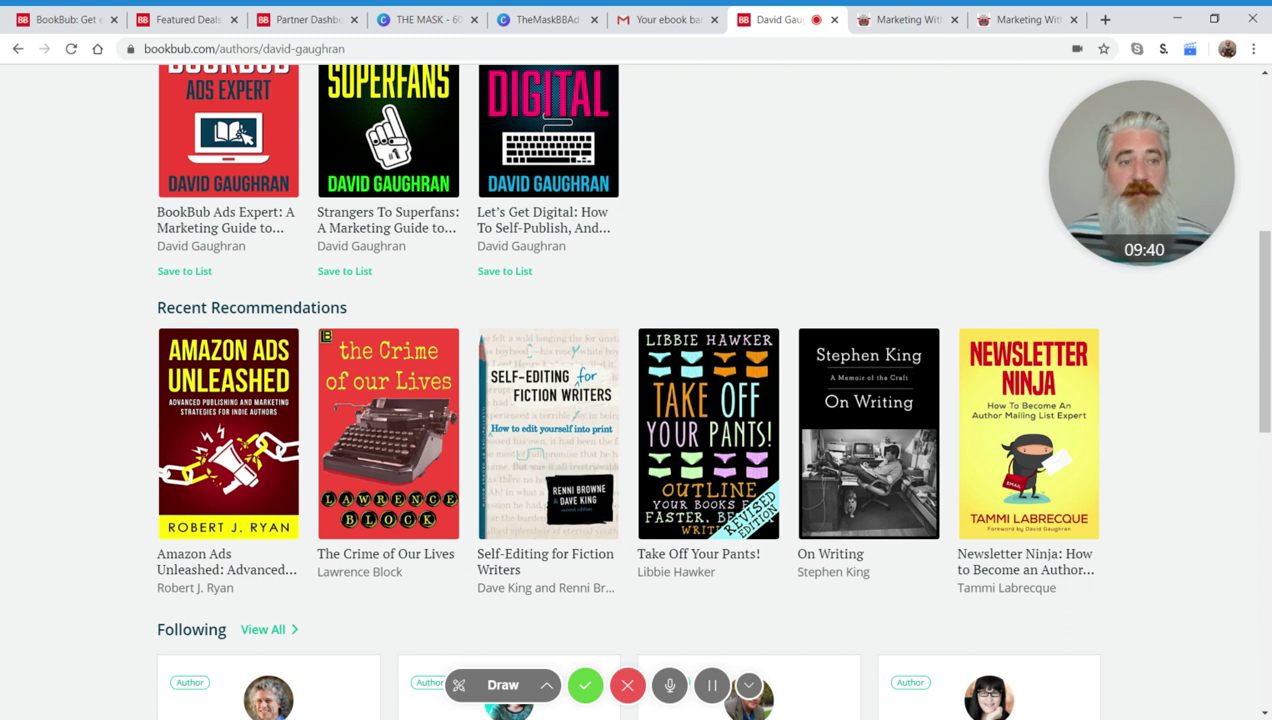
scroll(797, 308, up, 3)
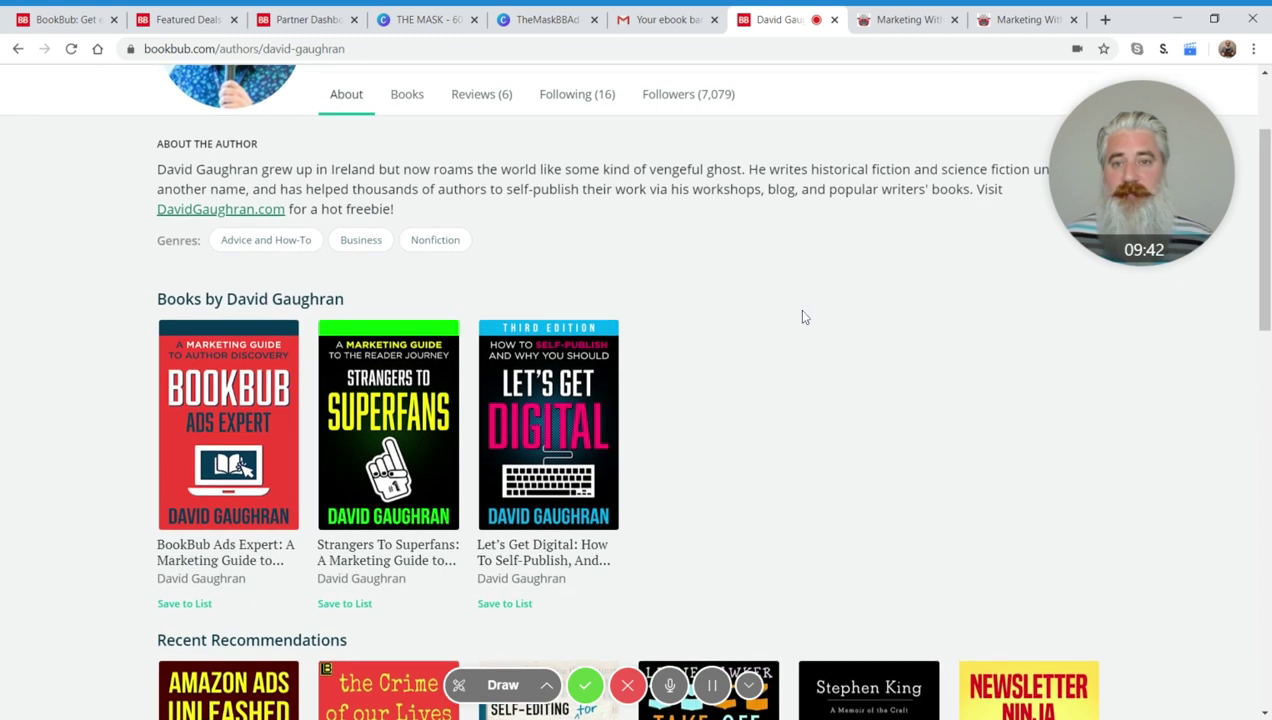
scroll(797, 308, up, 2)
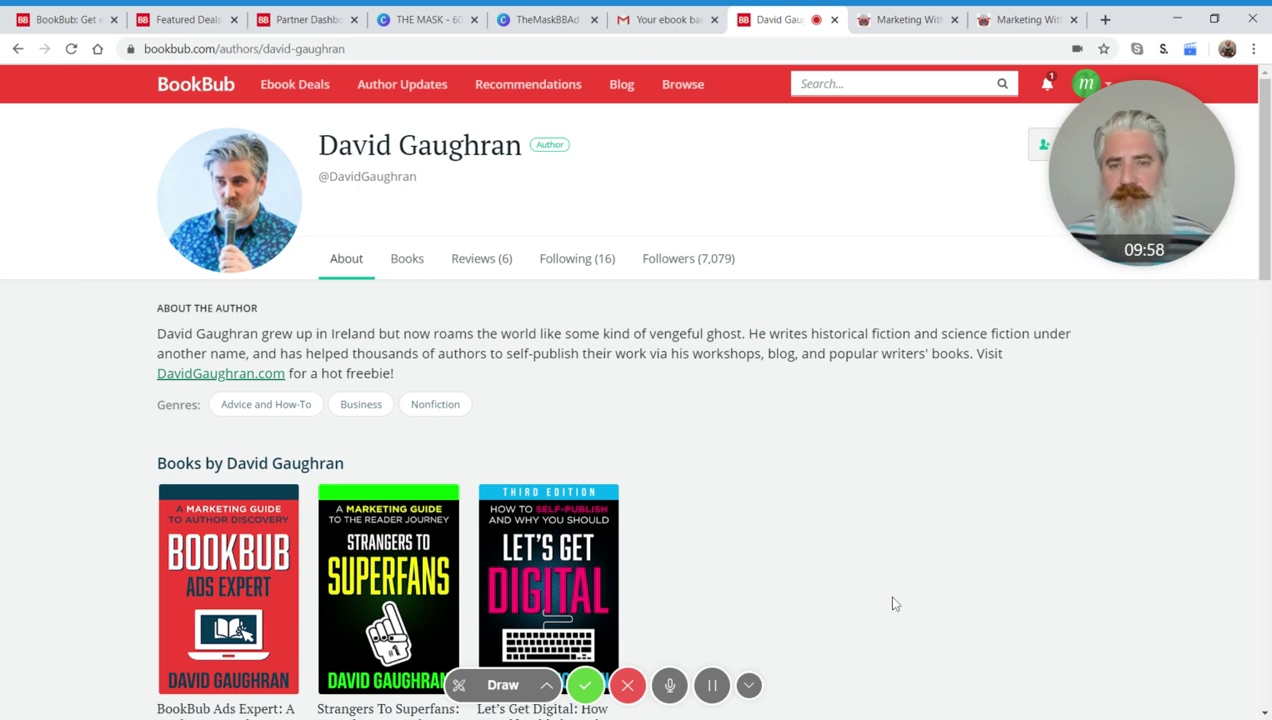
scroll(866, 605, down, 2)
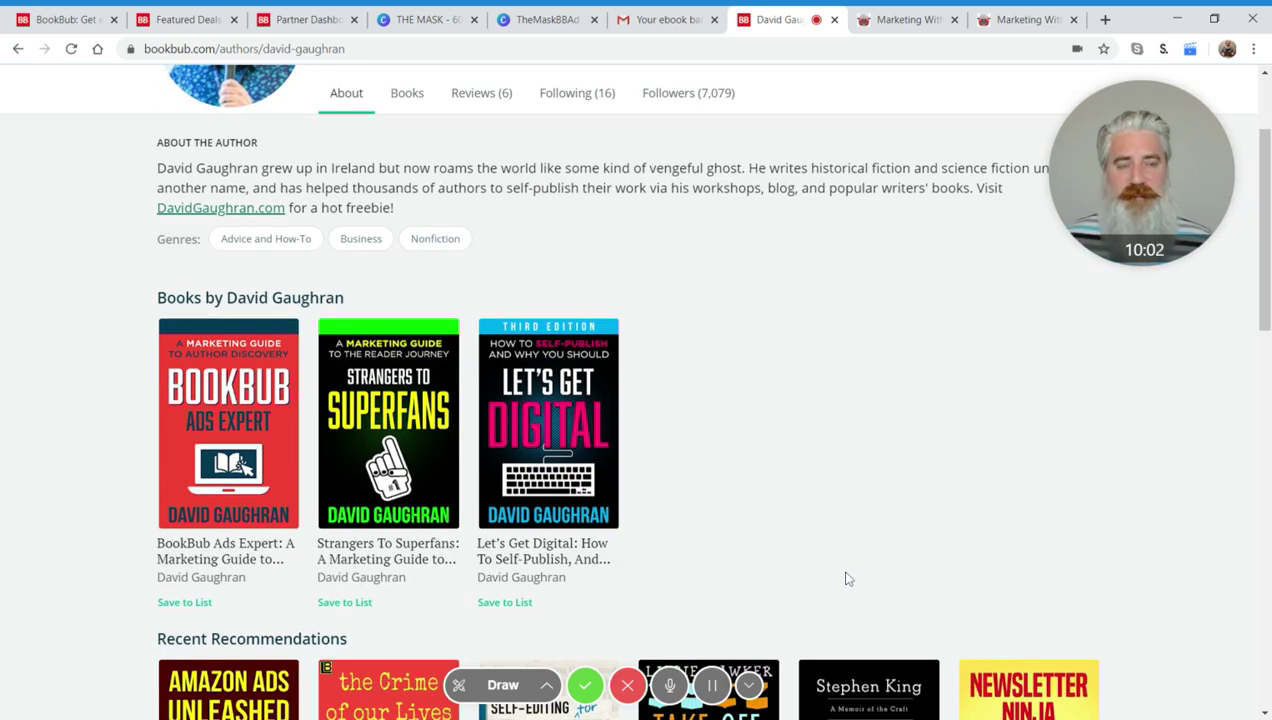
scroll(846, 578, down, 2)
scroll(800, 440, up, 1)
scroll(798, 434, down, 3)
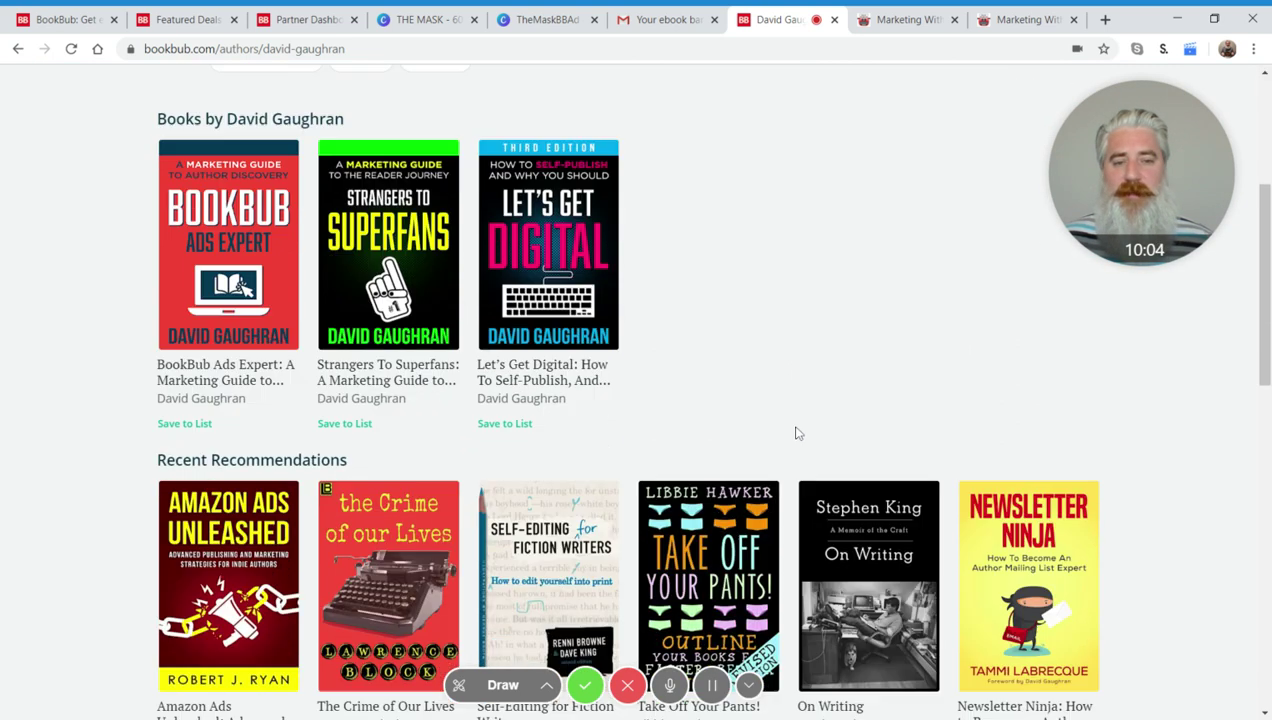
scroll(838, 322, down, 2)
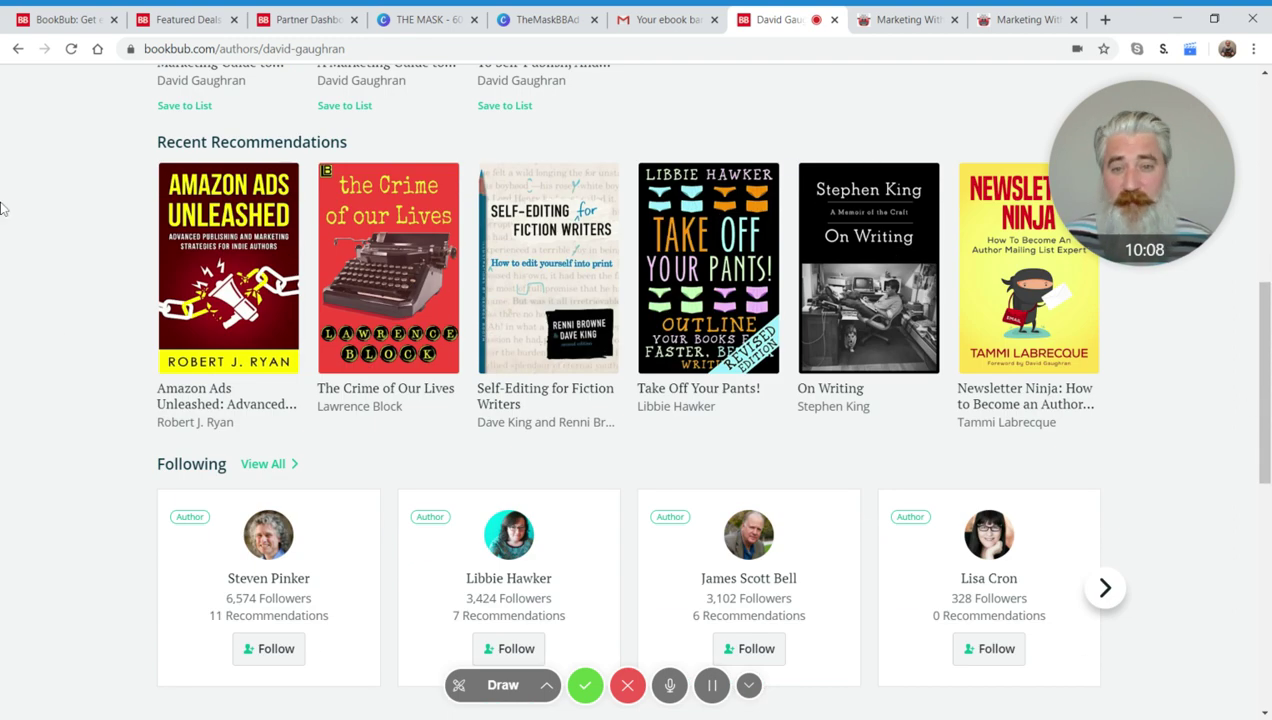
scroll(282, 300, up, 1)
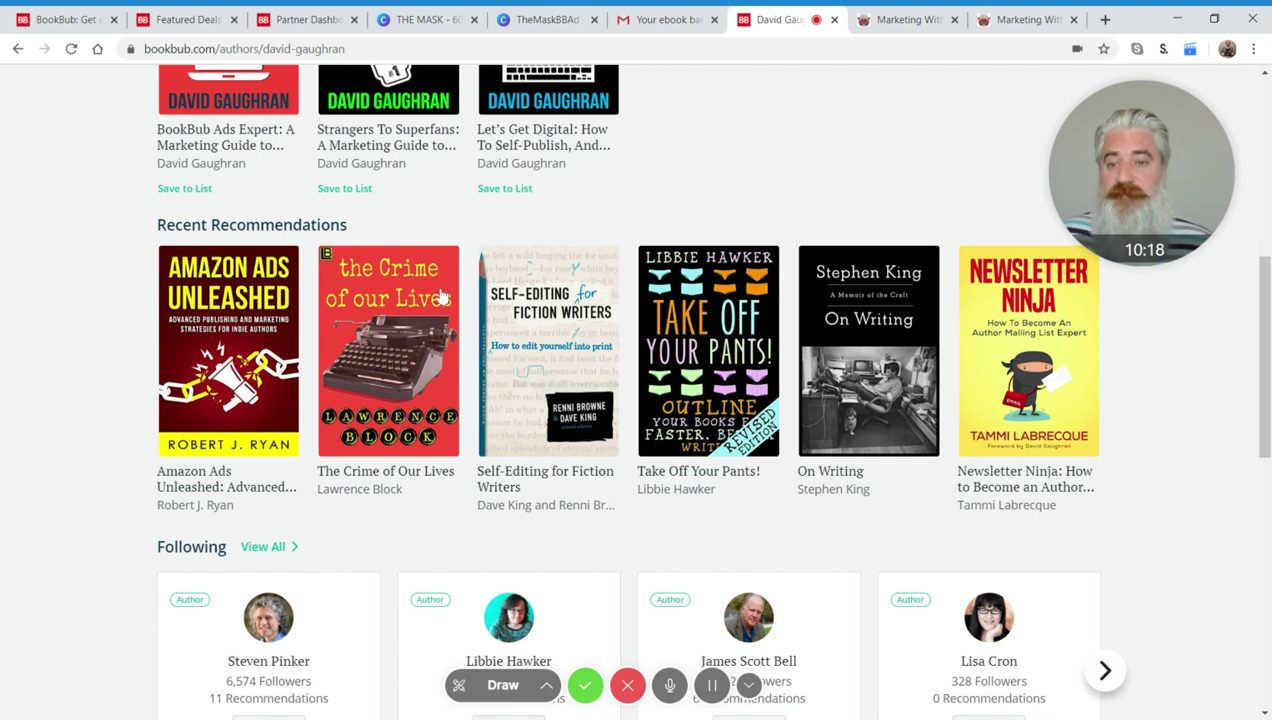
scroll(703, 333, up, 2)
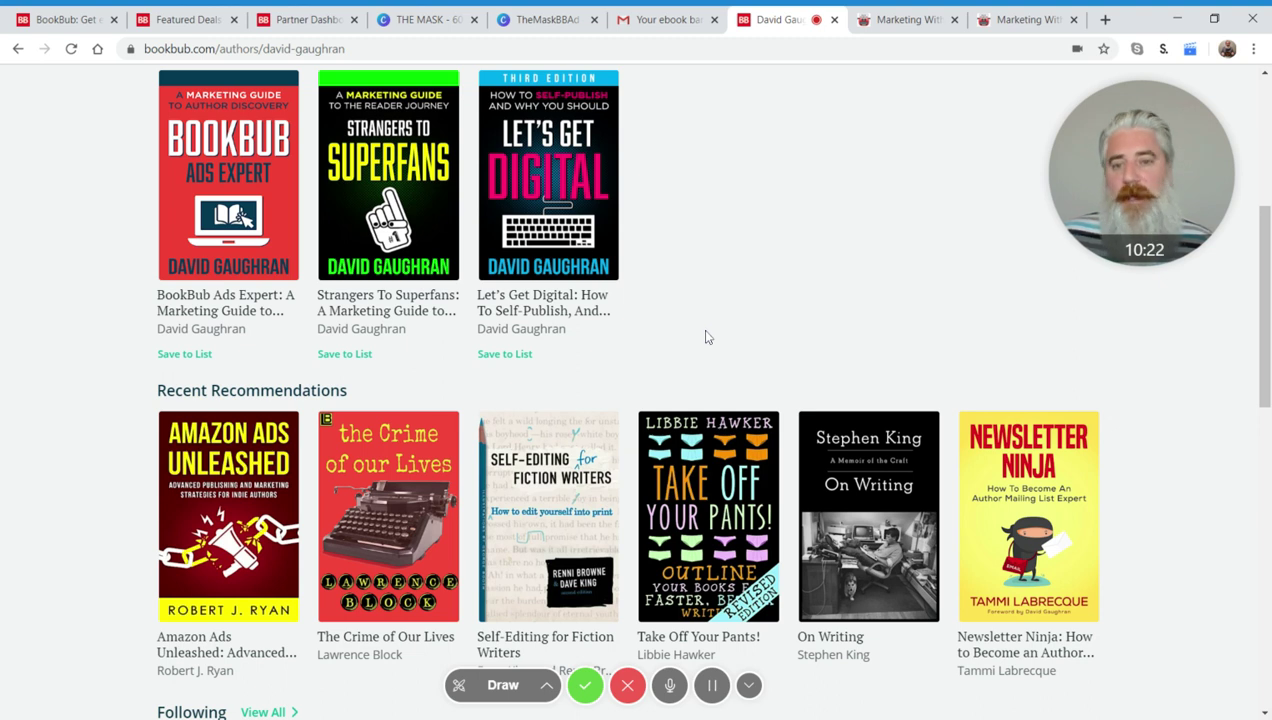
scroll(708, 337, up, 5)
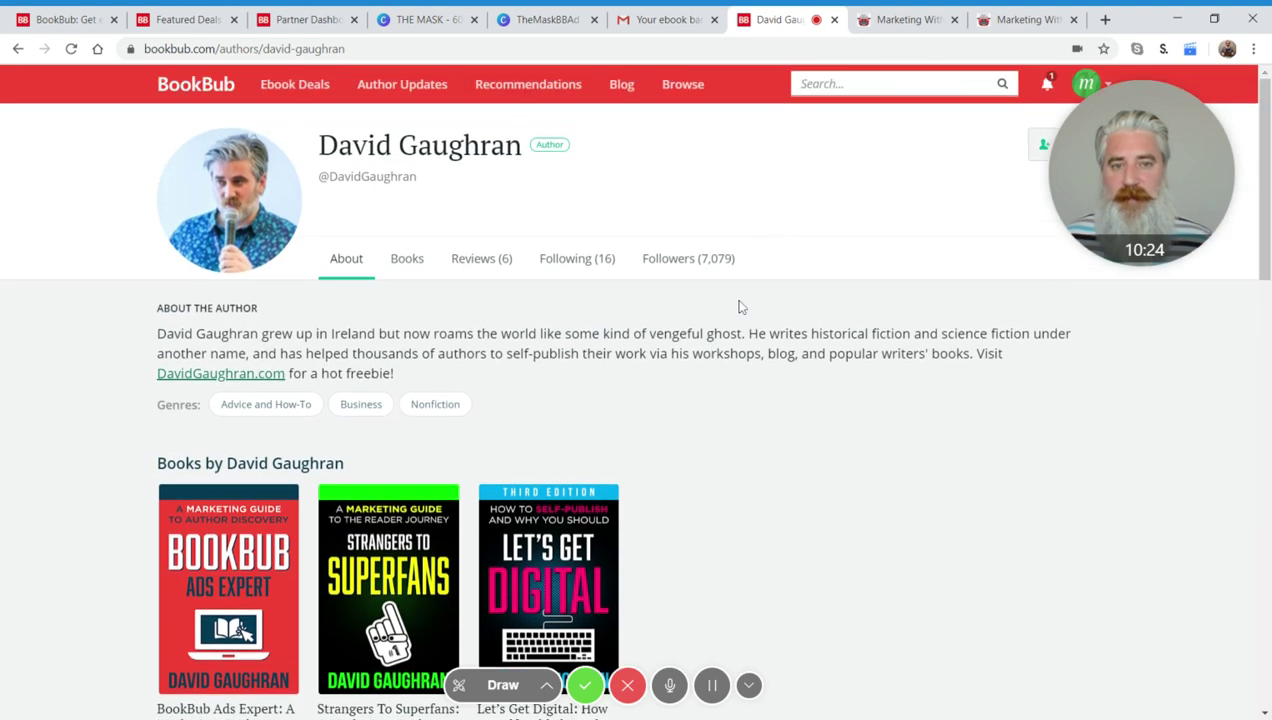
Look over the bio, genres, book covers and recommended titles on the BookBub author profile once more.
scroll(761, 300, down, 4)
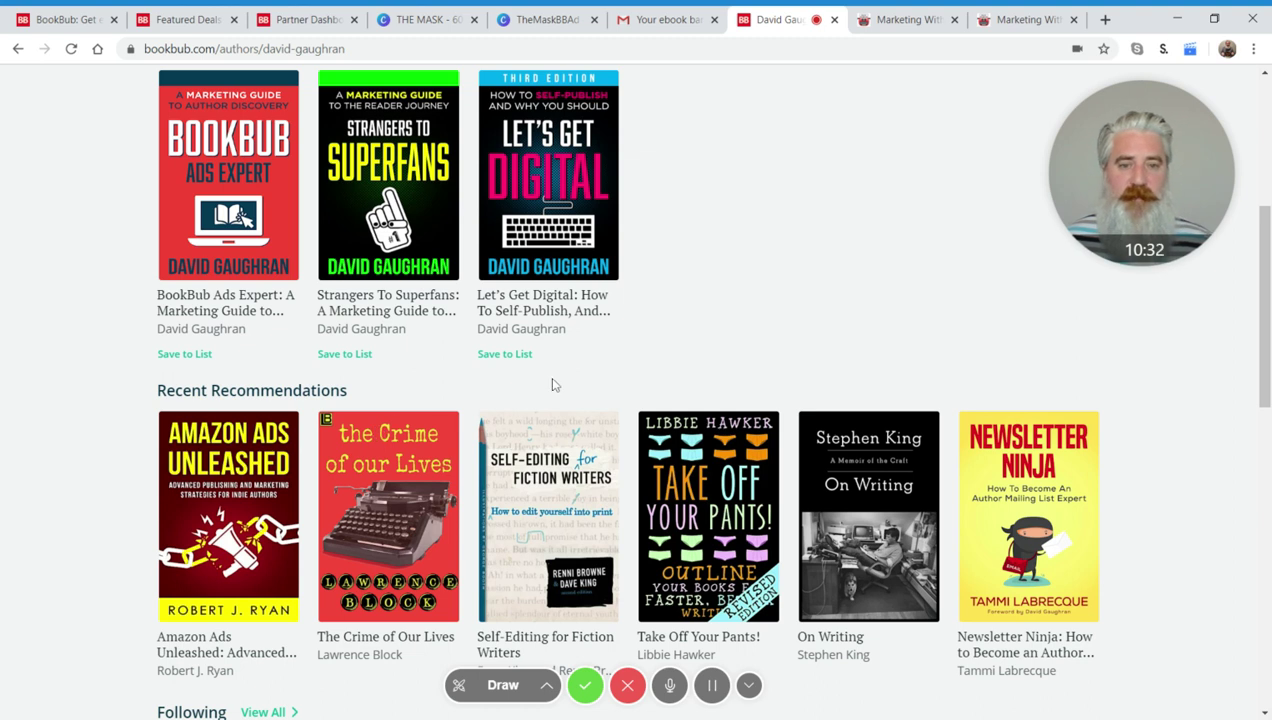
scroll(880, 270, up, 3)
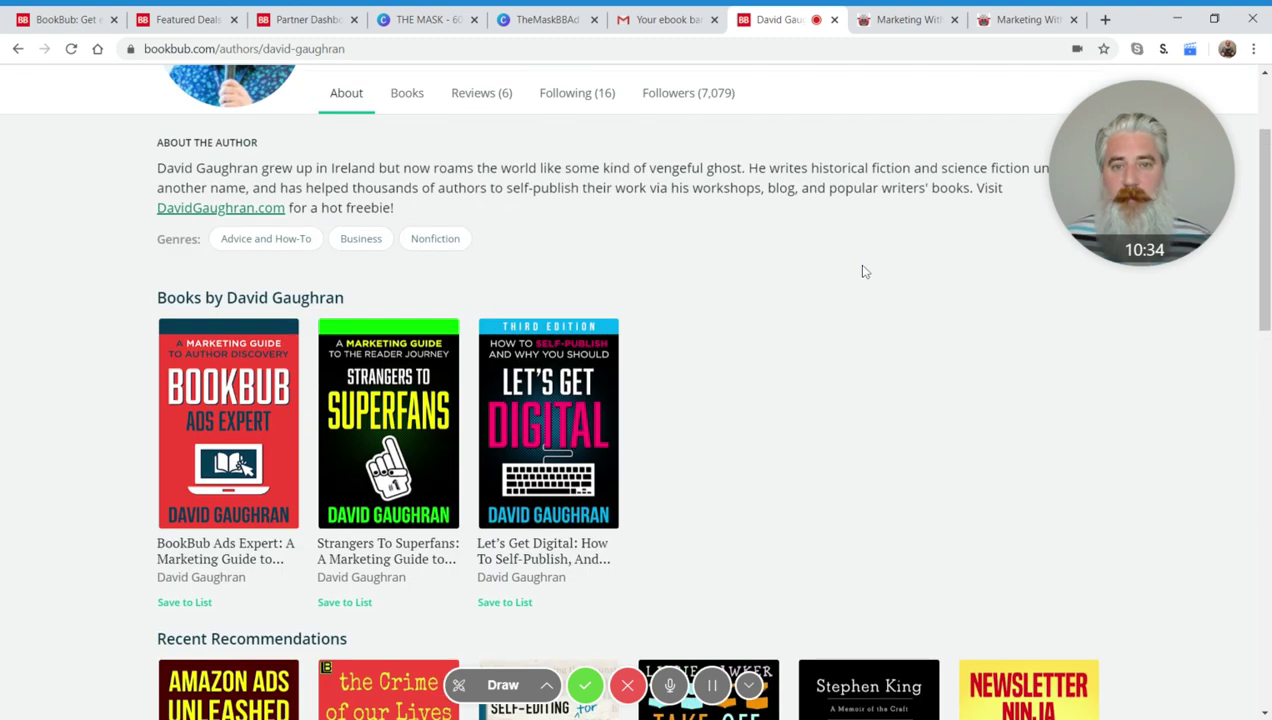
scroll(868, 272, up, 2)
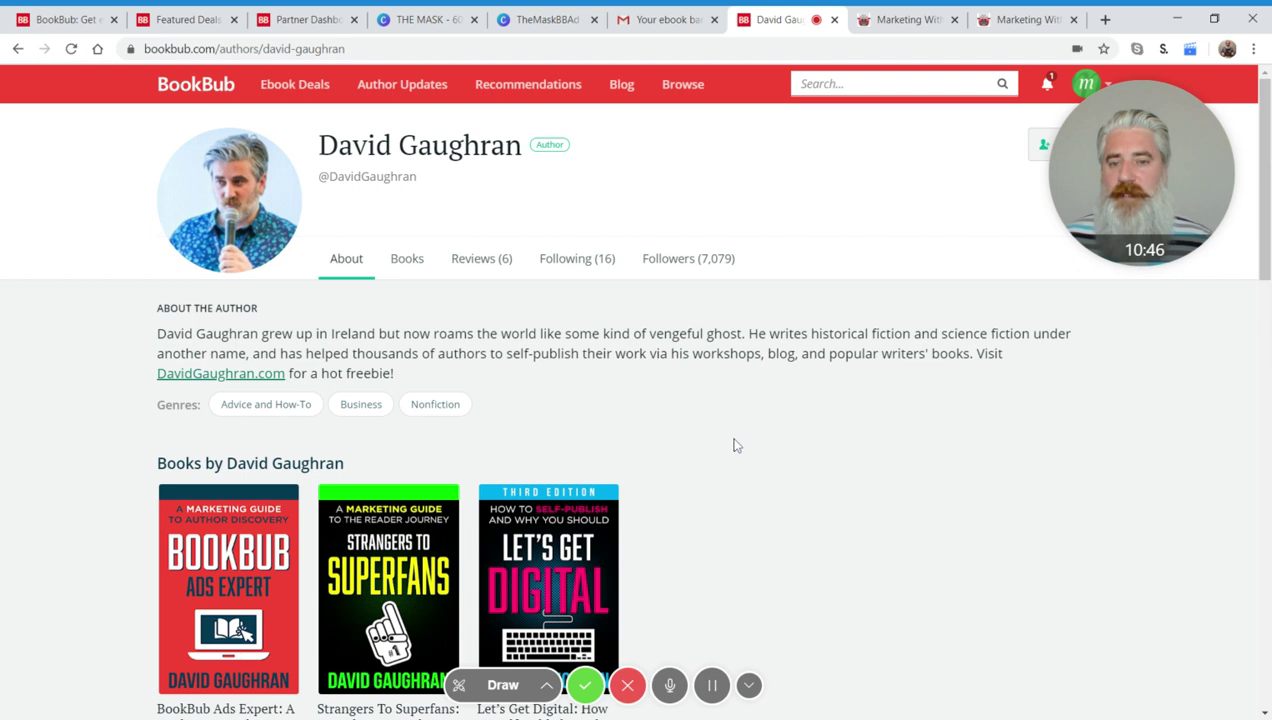
scroll(735, 445, down, 3)
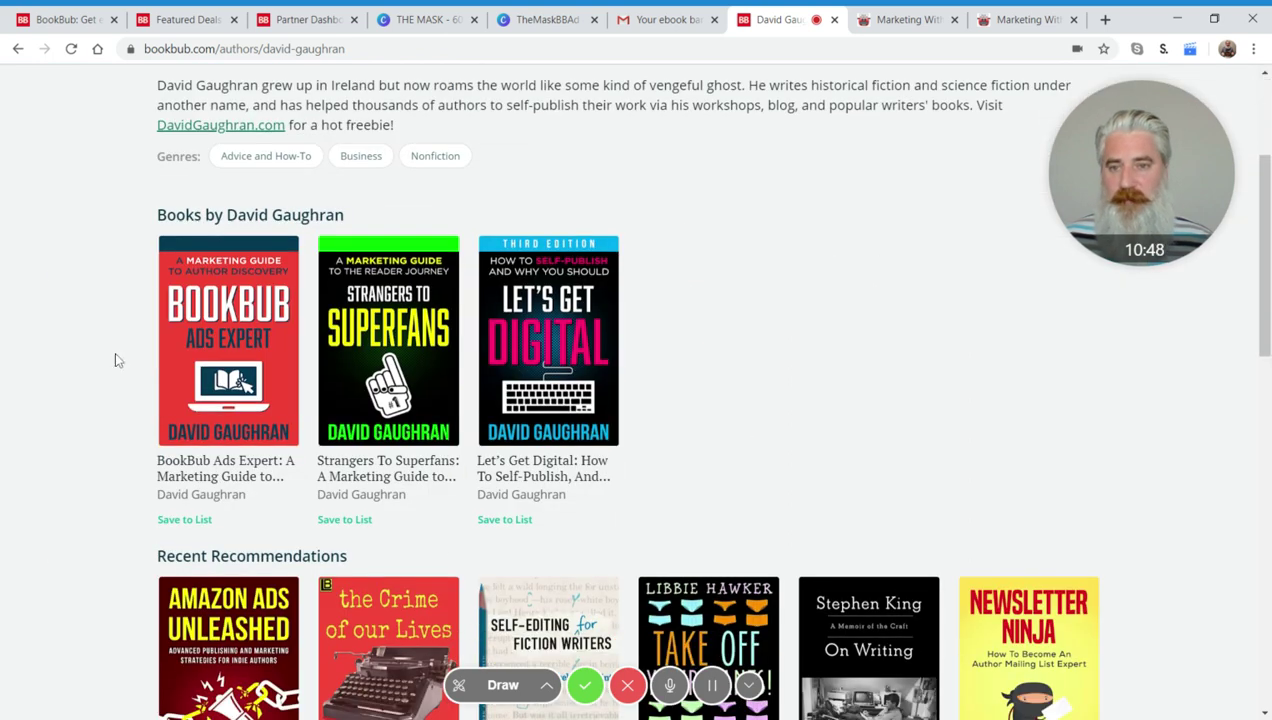
scroll(680, 433, up, 3)
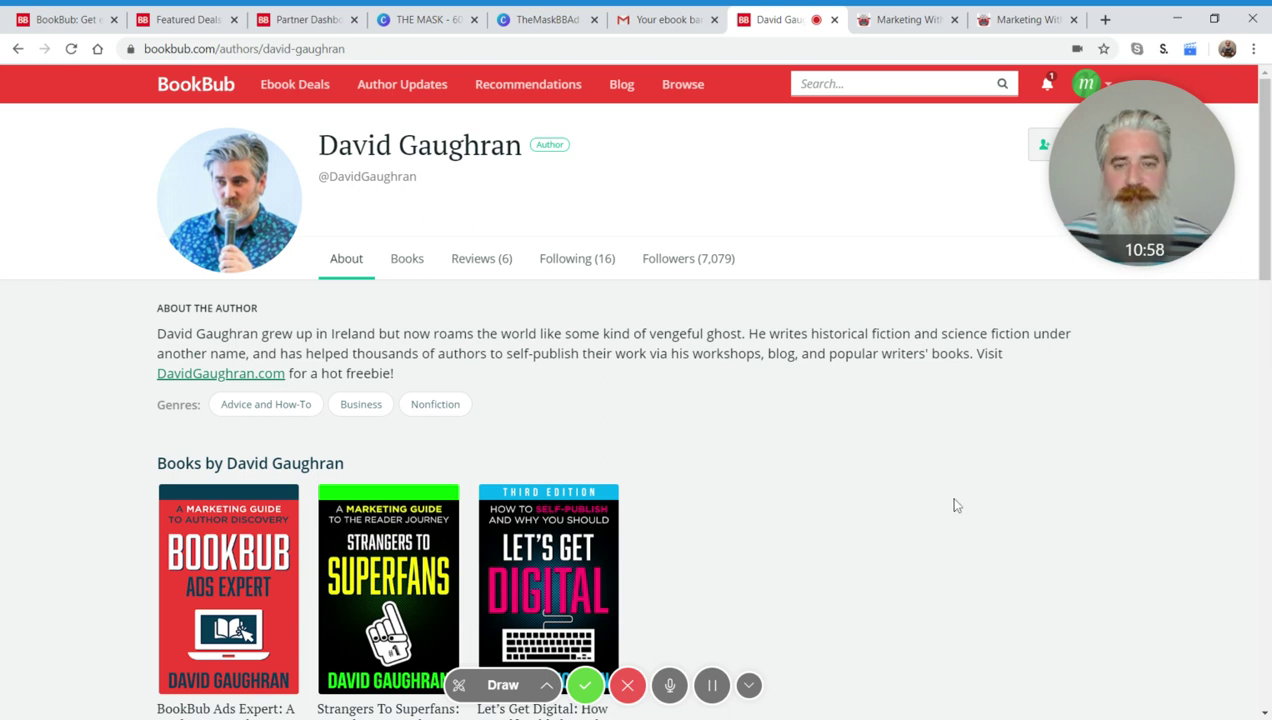
scroll(1008, 460, down, 7)
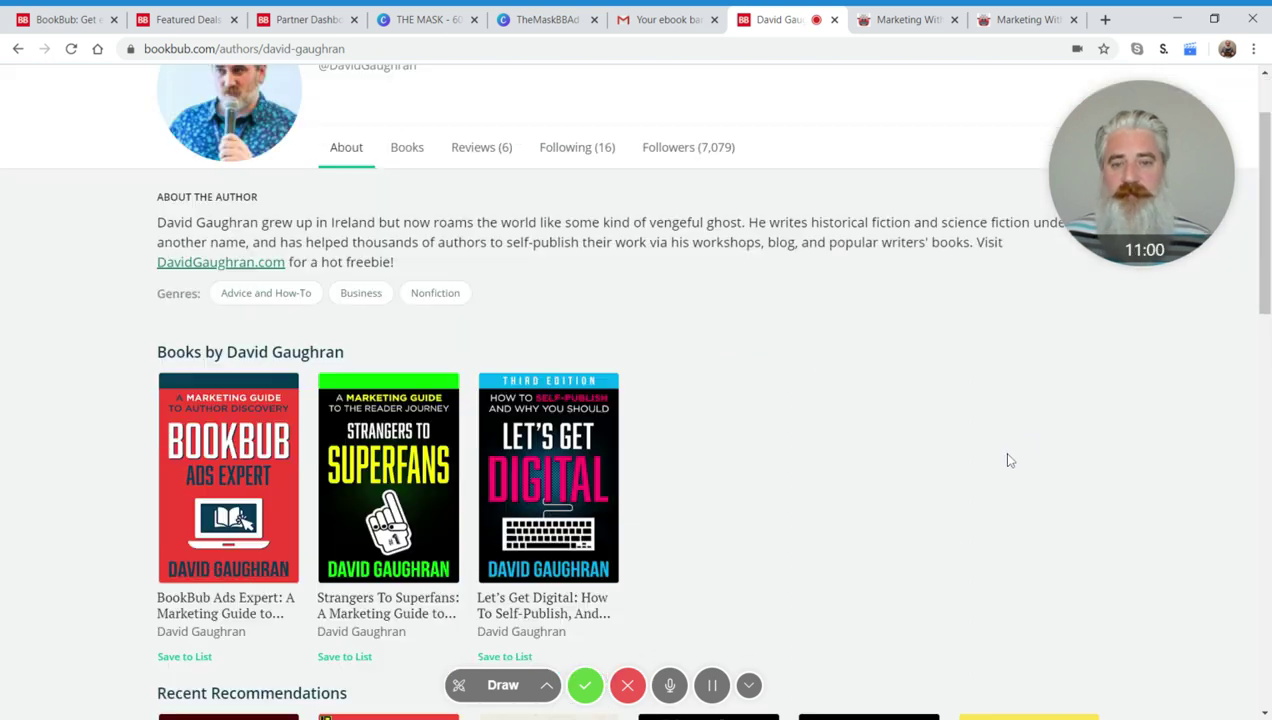
scroll(1008, 460, up, 8)
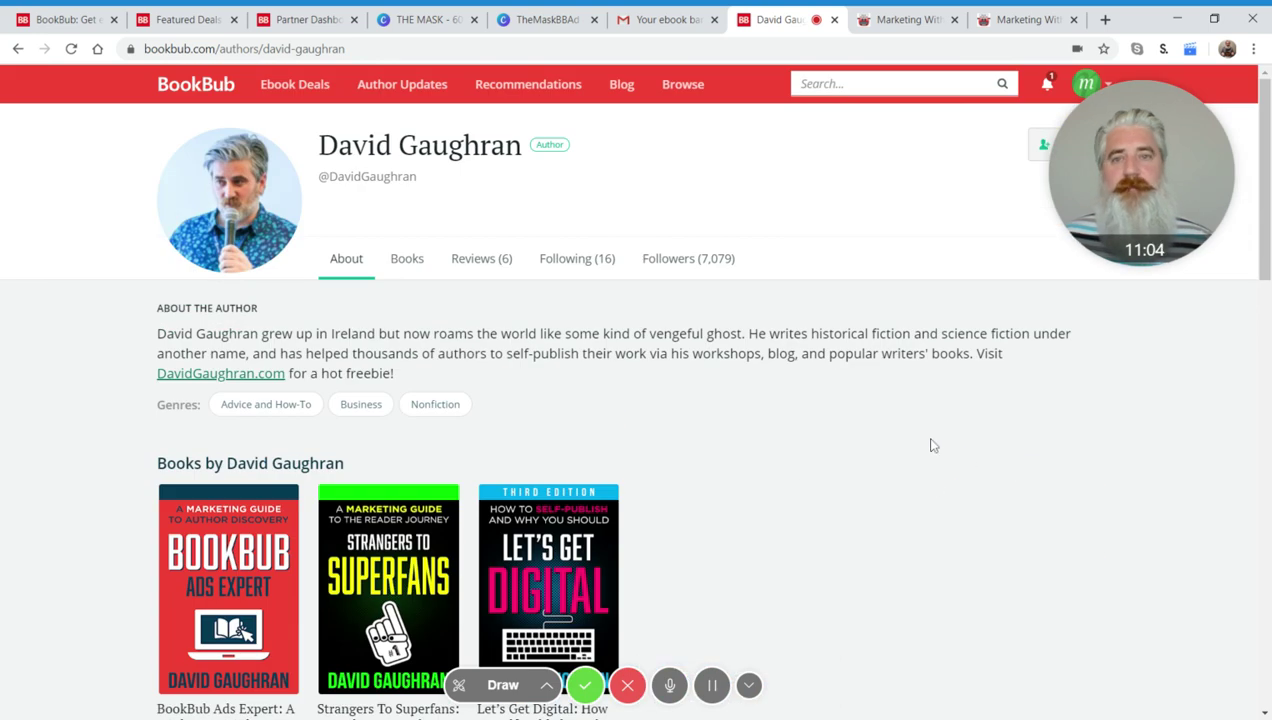
Switch to the BookBub Partners dashboard and open BookBub Ads under My Promotions.
click(305, 19)
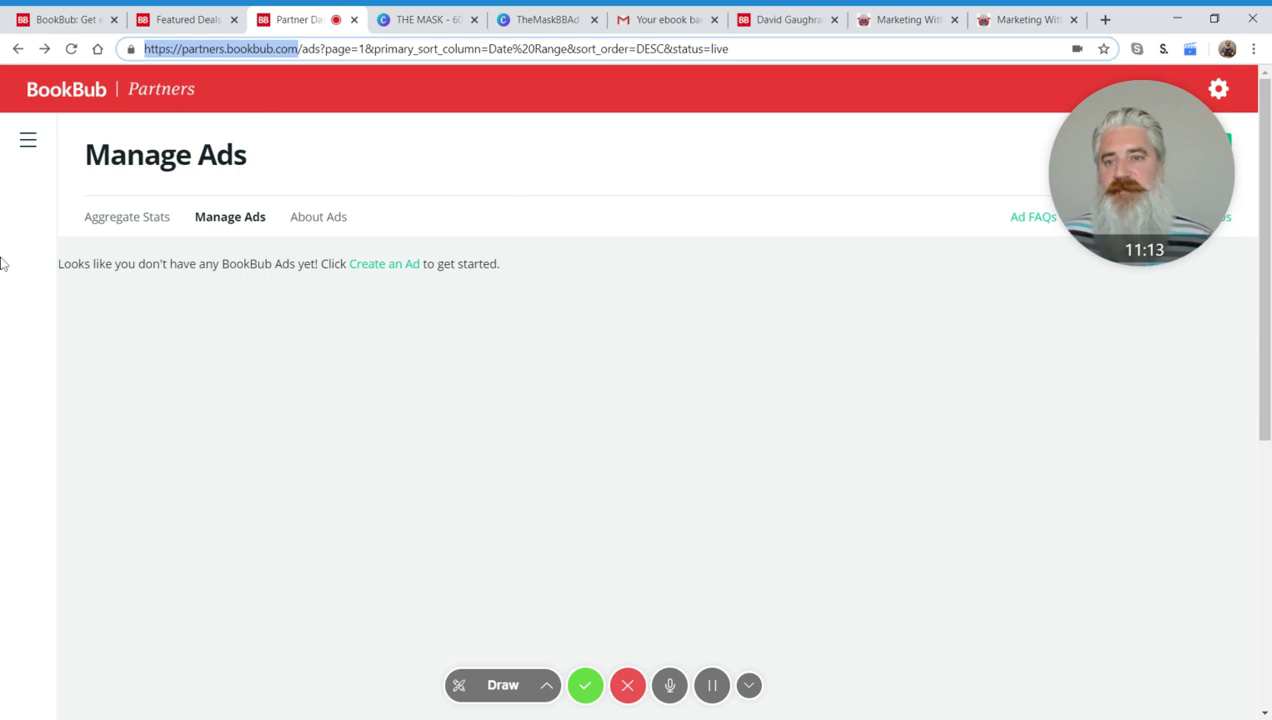
click(28, 146)
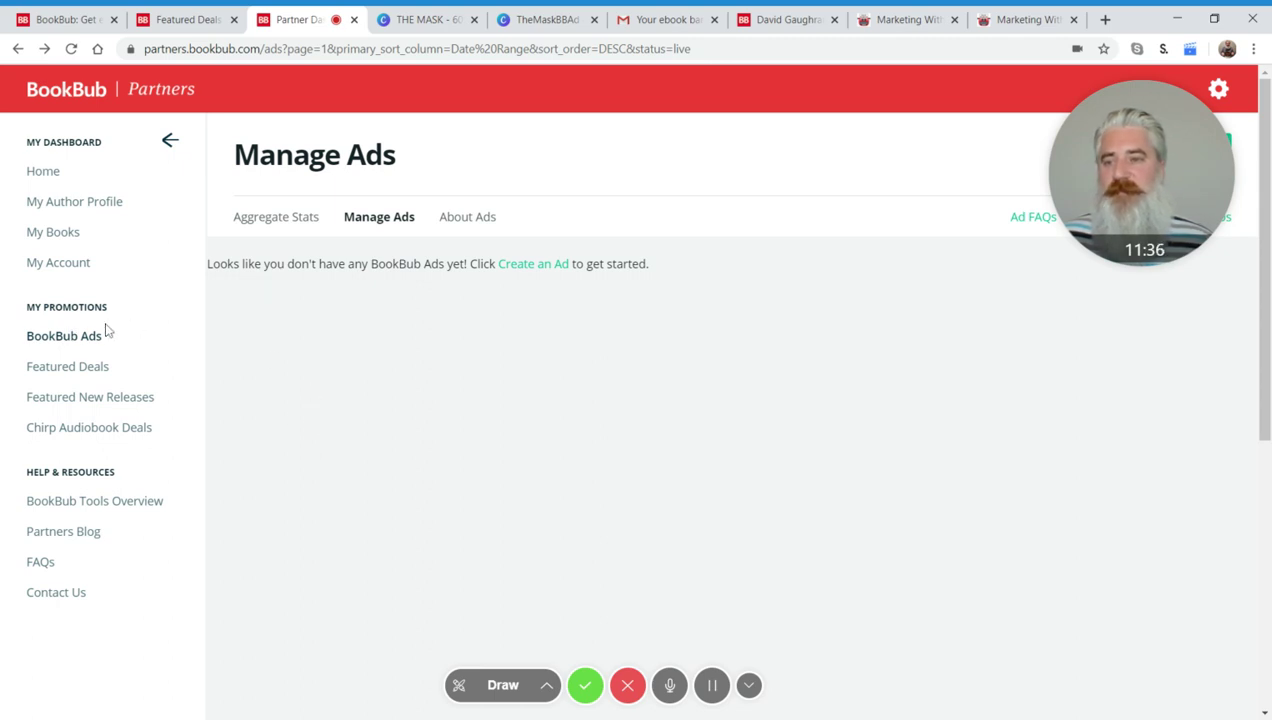
click(62, 338)
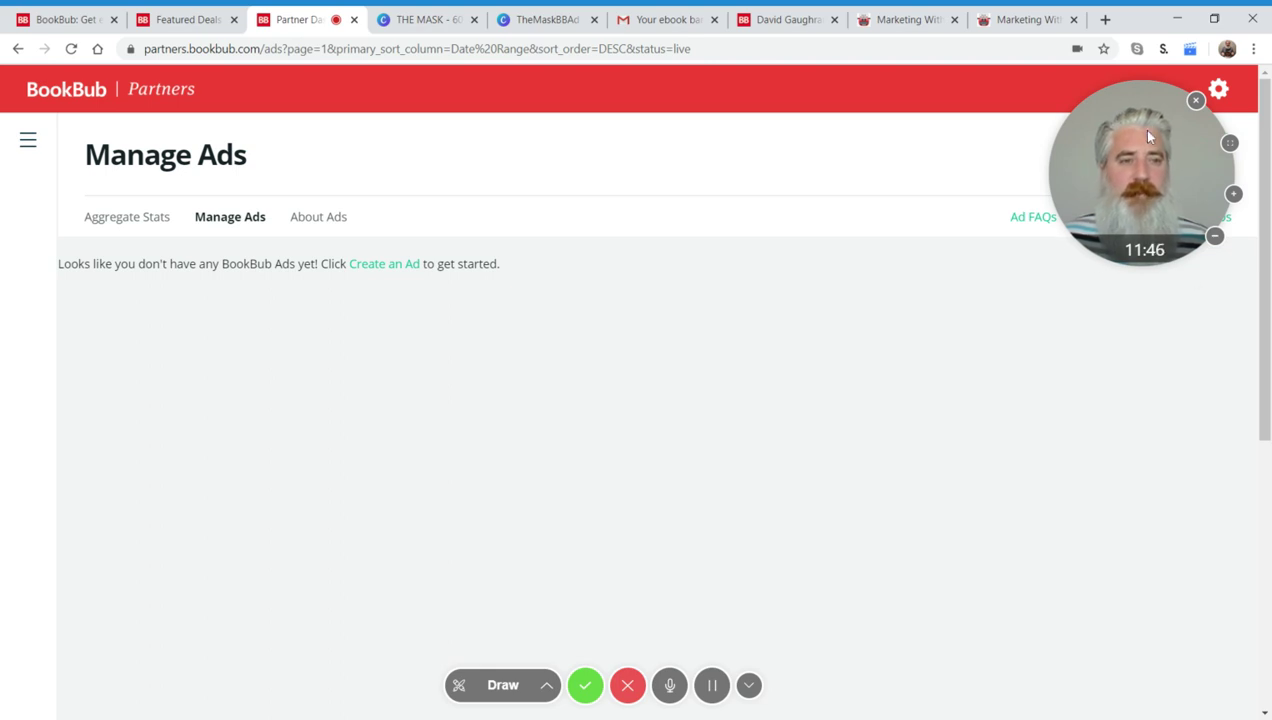
drag(1112, 168, 1095, 535)
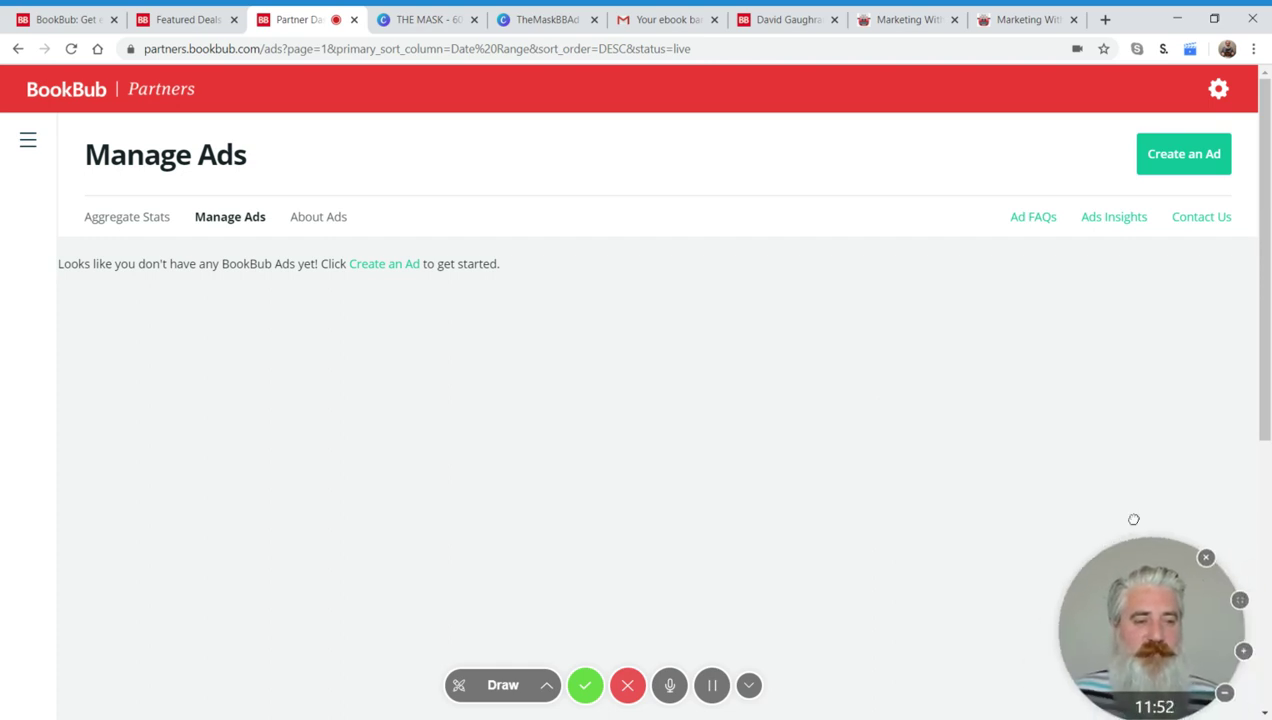
Start creating an ad and go through the BookBub Ads introduction to reach the blank Create a New Ad form.
click(1172, 158)
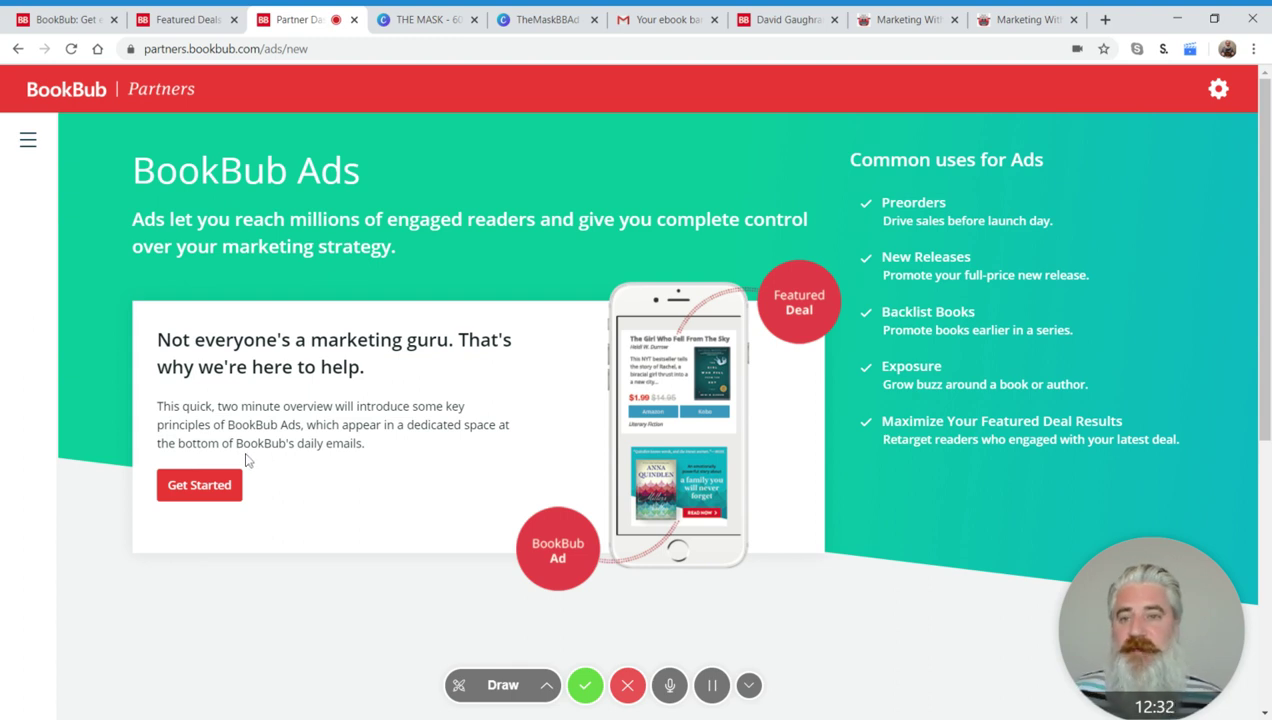
click(205, 488)
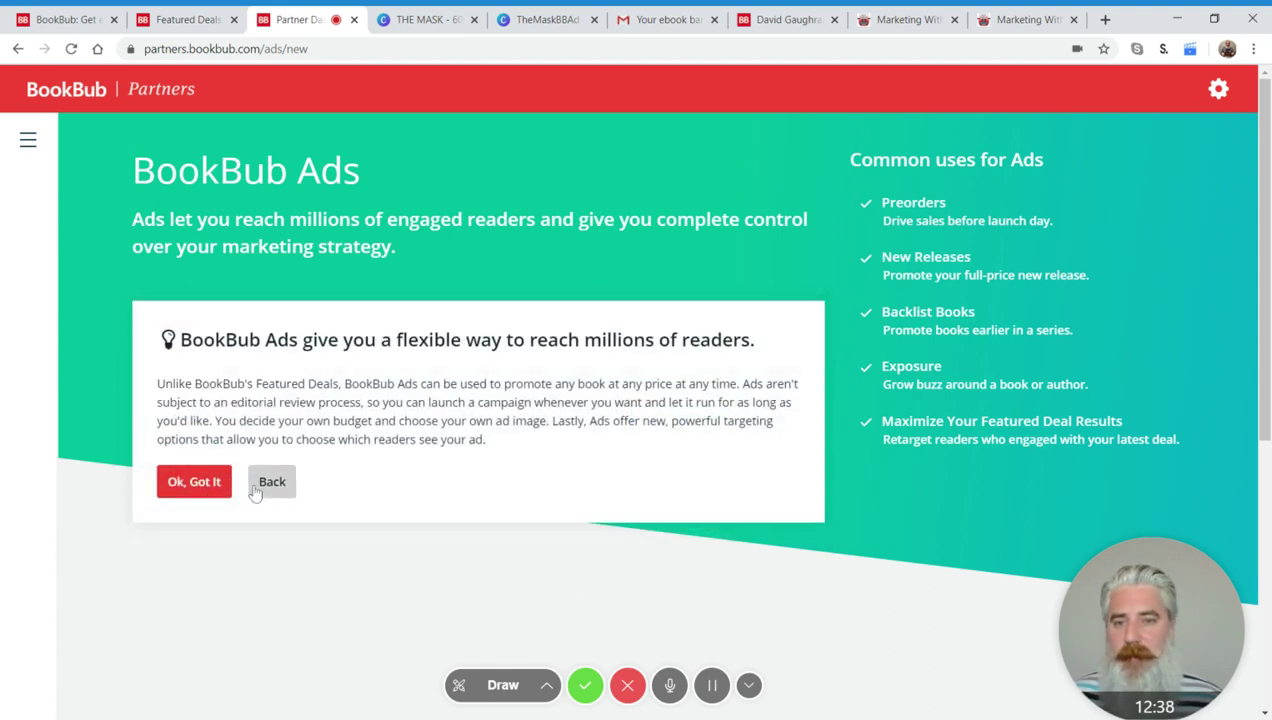
click(197, 483)
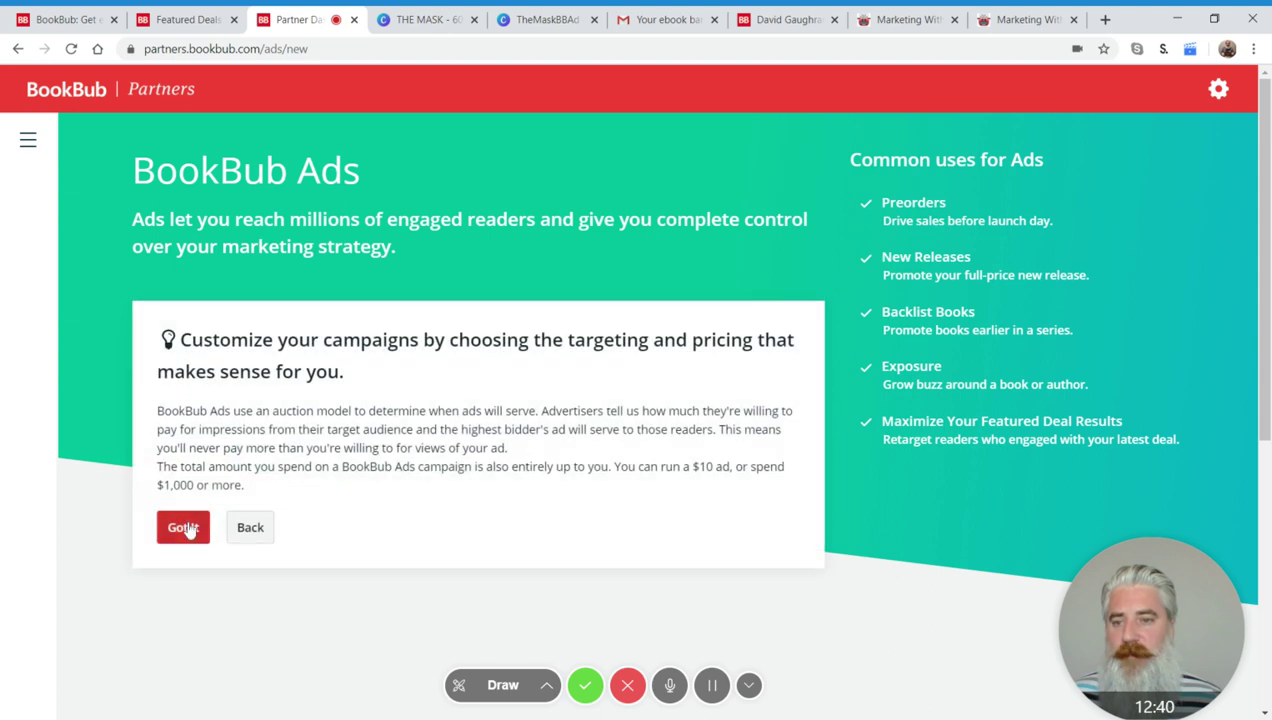
click(188, 530)
click(191, 484)
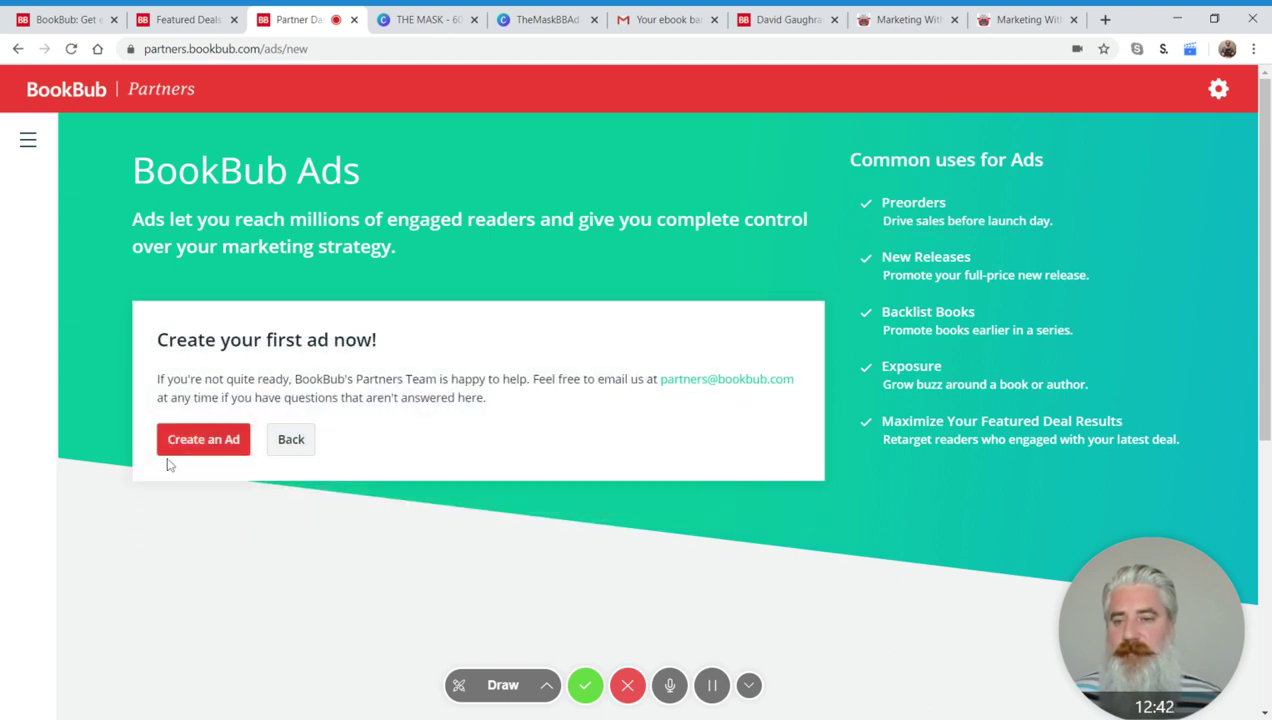
click(207, 442)
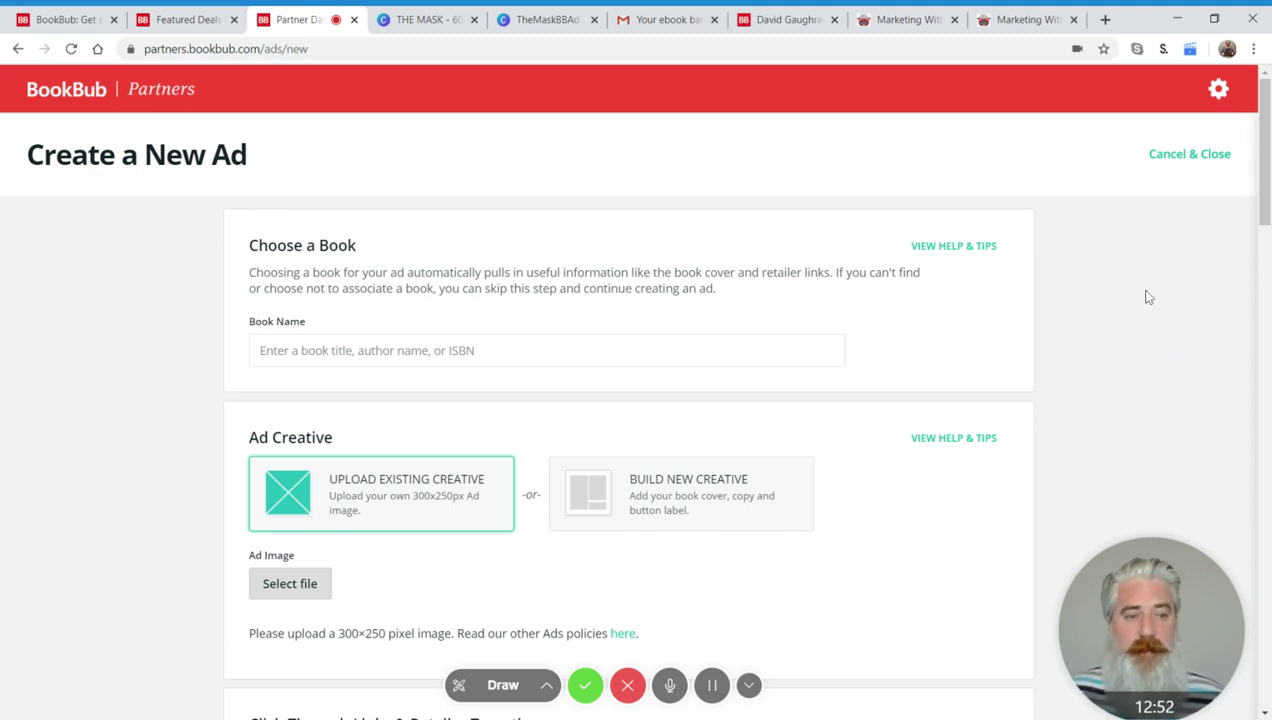
Survey the whole Create a New Ad form, from Choose a Book and Ad Creative down to Bid and Name Your Ad.
scroll(1146, 295, down, 4)
scroll(1148, 297, down, 13)
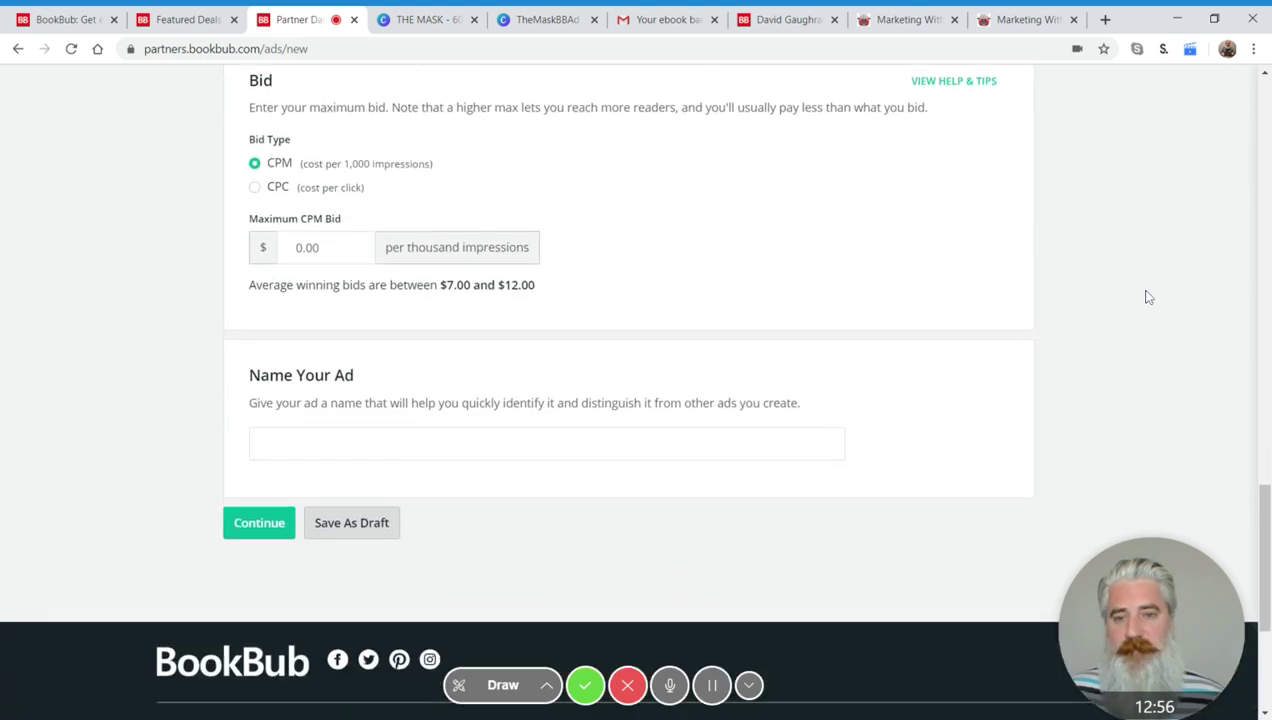
scroll(1148, 297, up, 2)
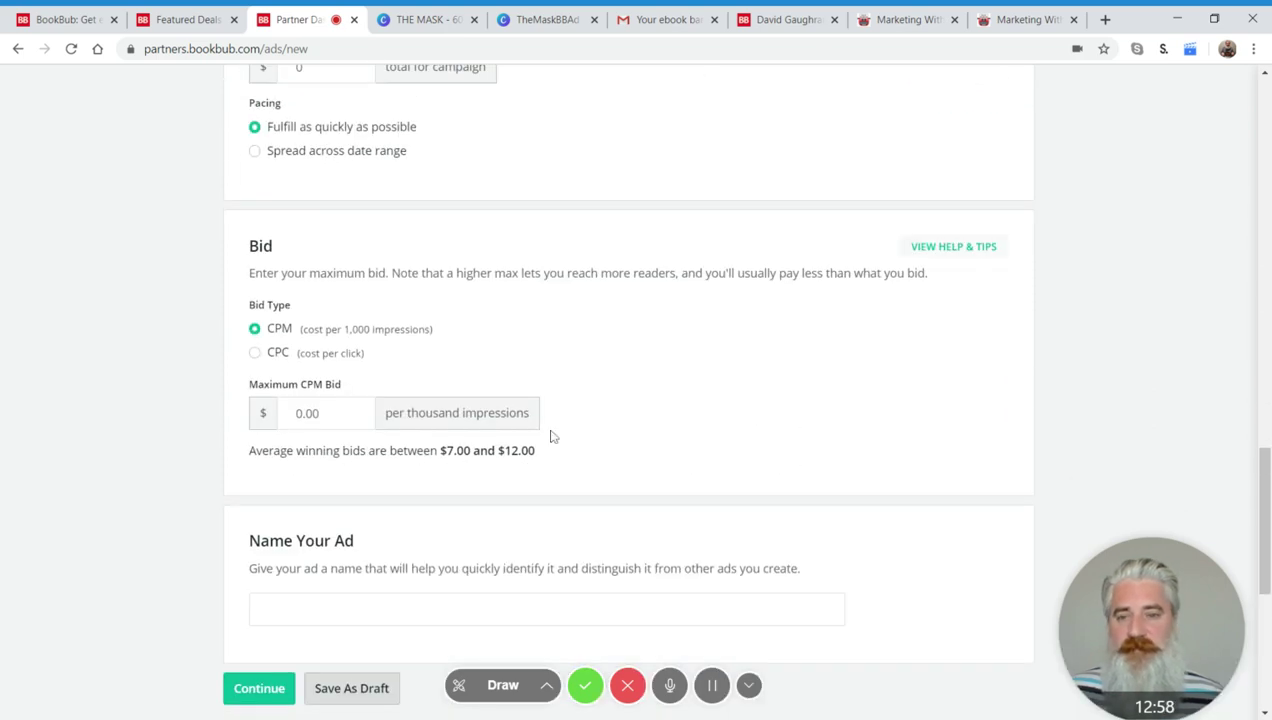
scroll(1107, 159, up, 14)
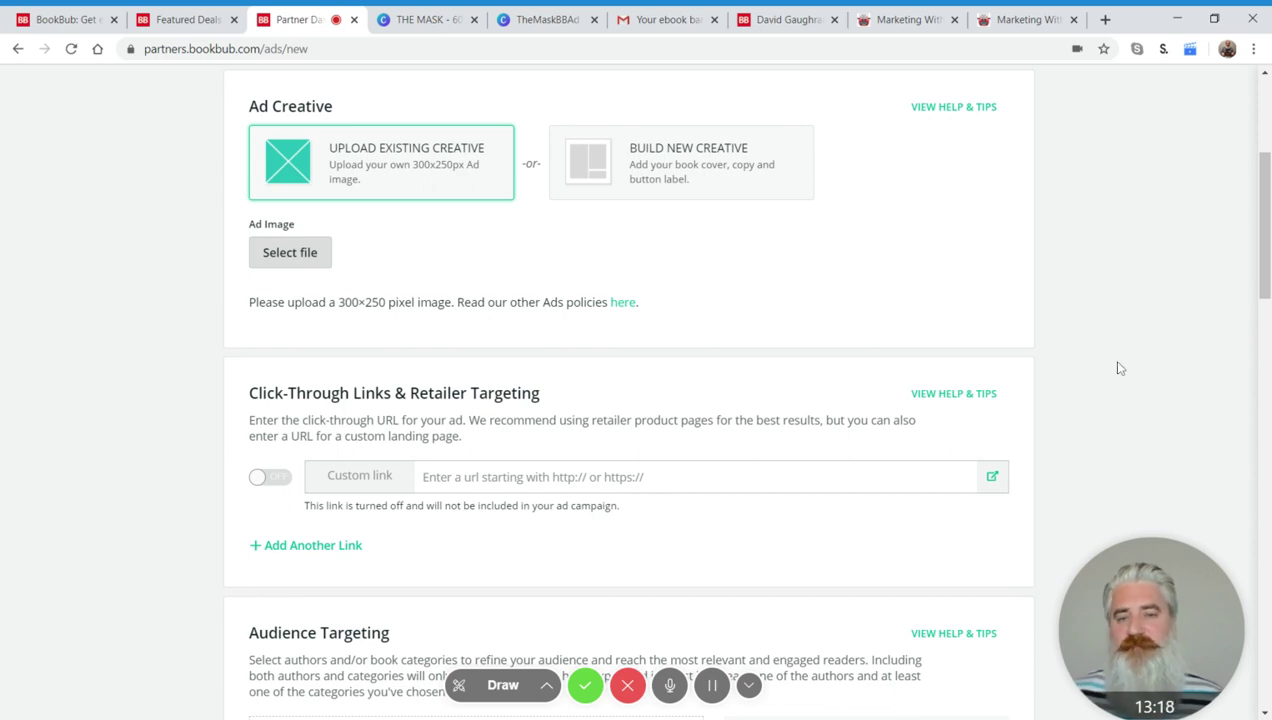
scroll(1148, 388, up, 2)
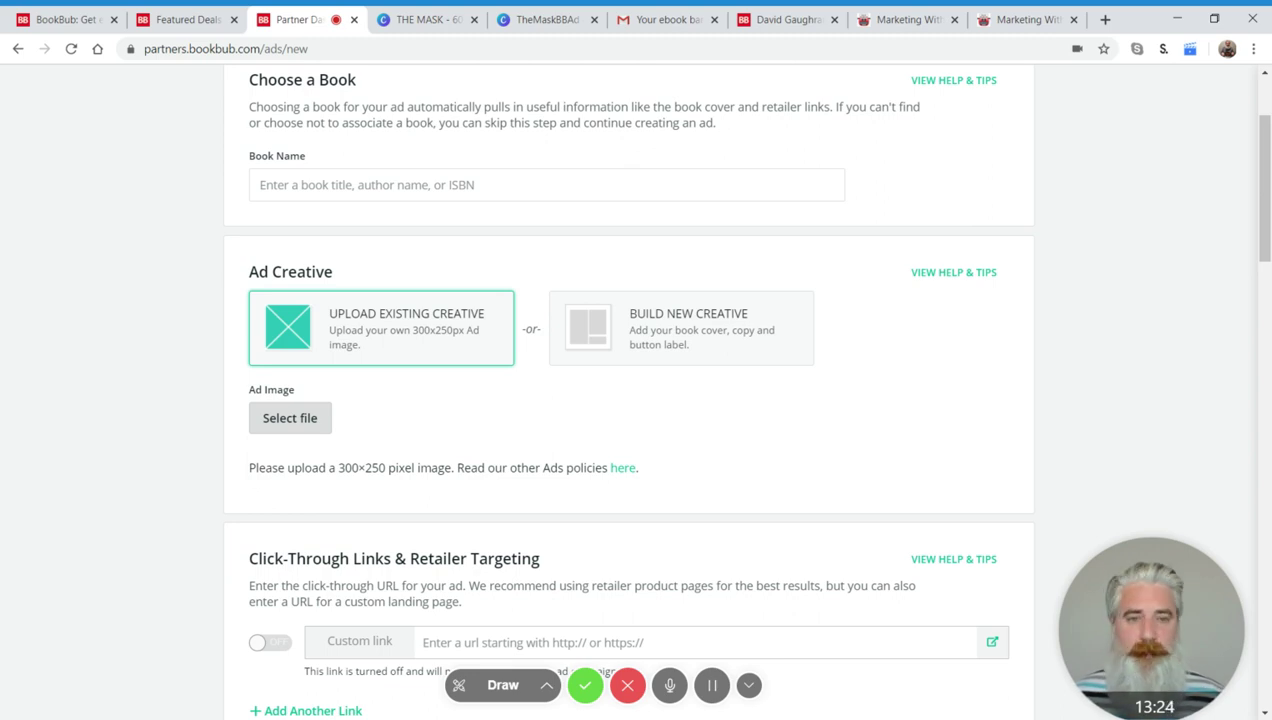
scroll(1168, 384, up, 2)
scroll(1165, 385, down, 5)
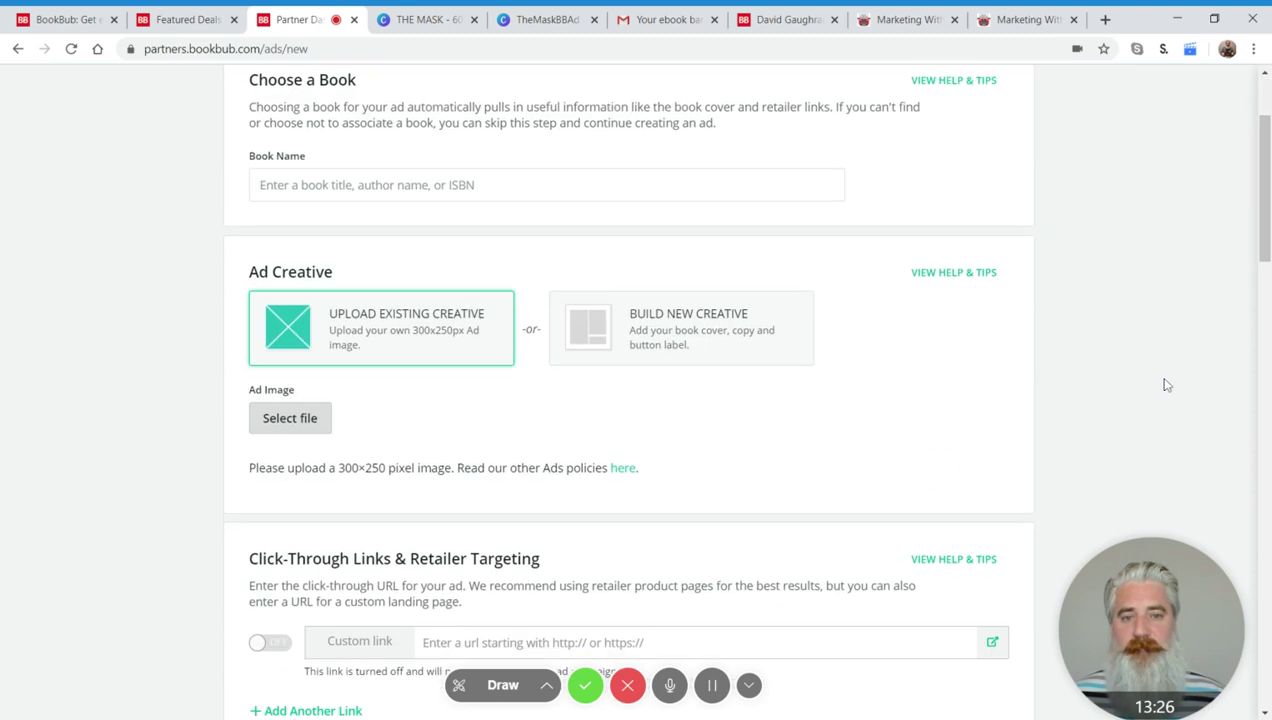
scroll(1165, 387, up, 4)
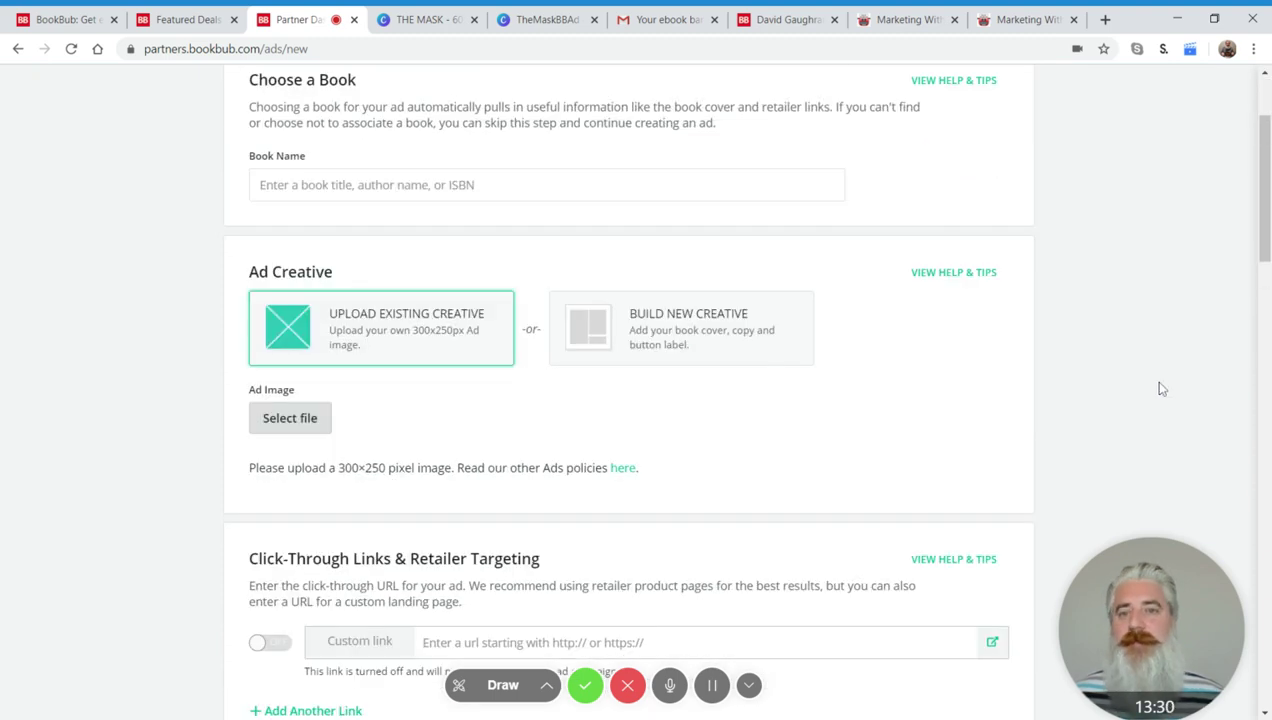
scroll(1162, 388, up, 2)
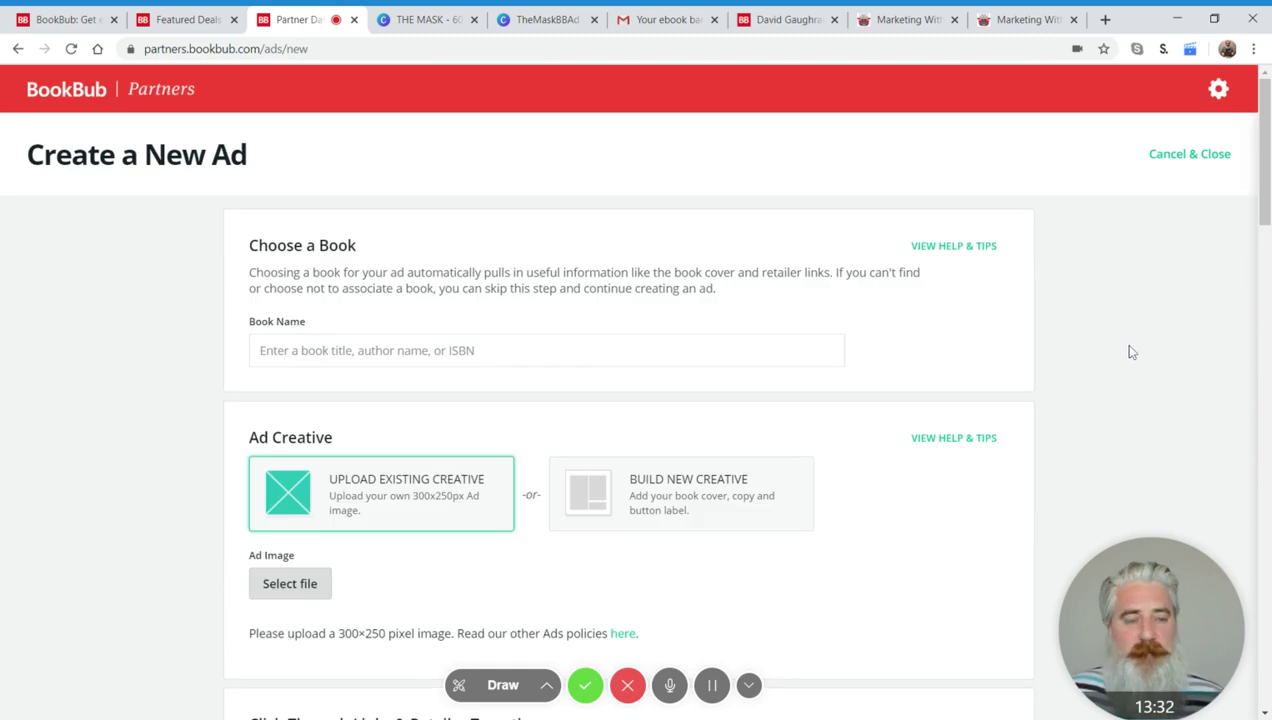
scroll(1130, 352, down, 6)
scroll(1131, 352, down, 10)
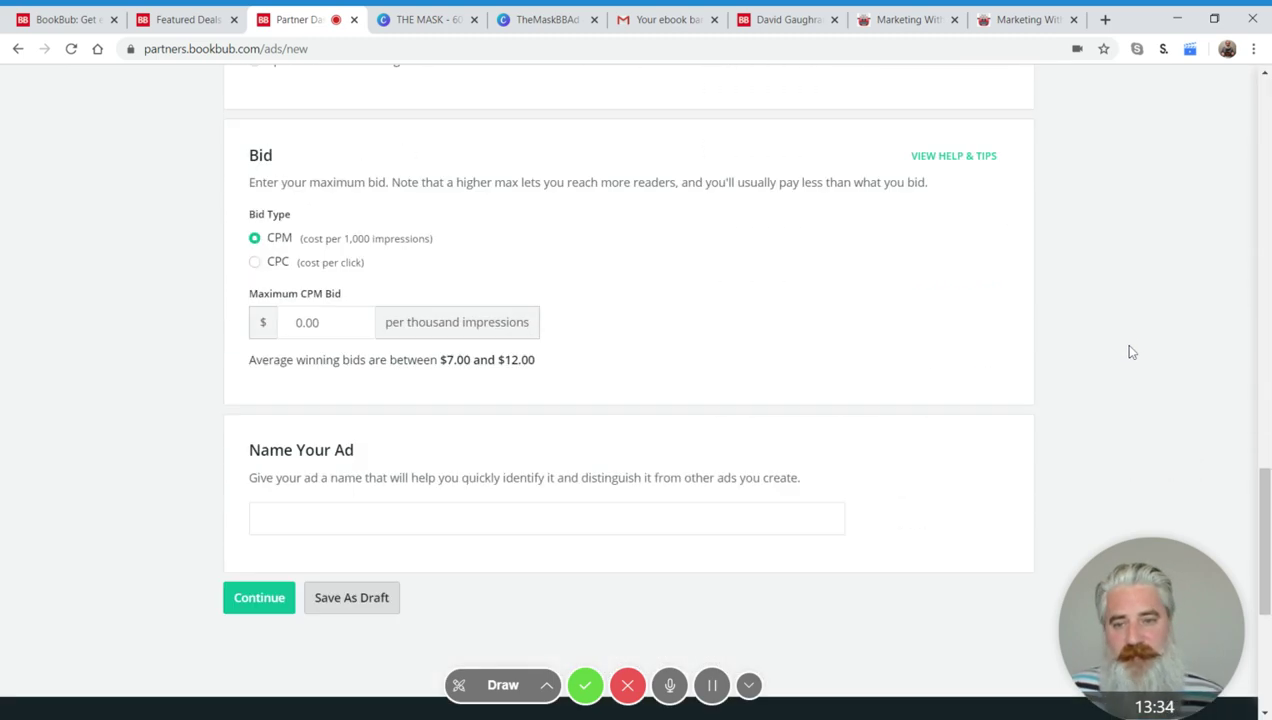
scroll(1131, 352, up, 6)
scroll(1131, 352, up, 11)
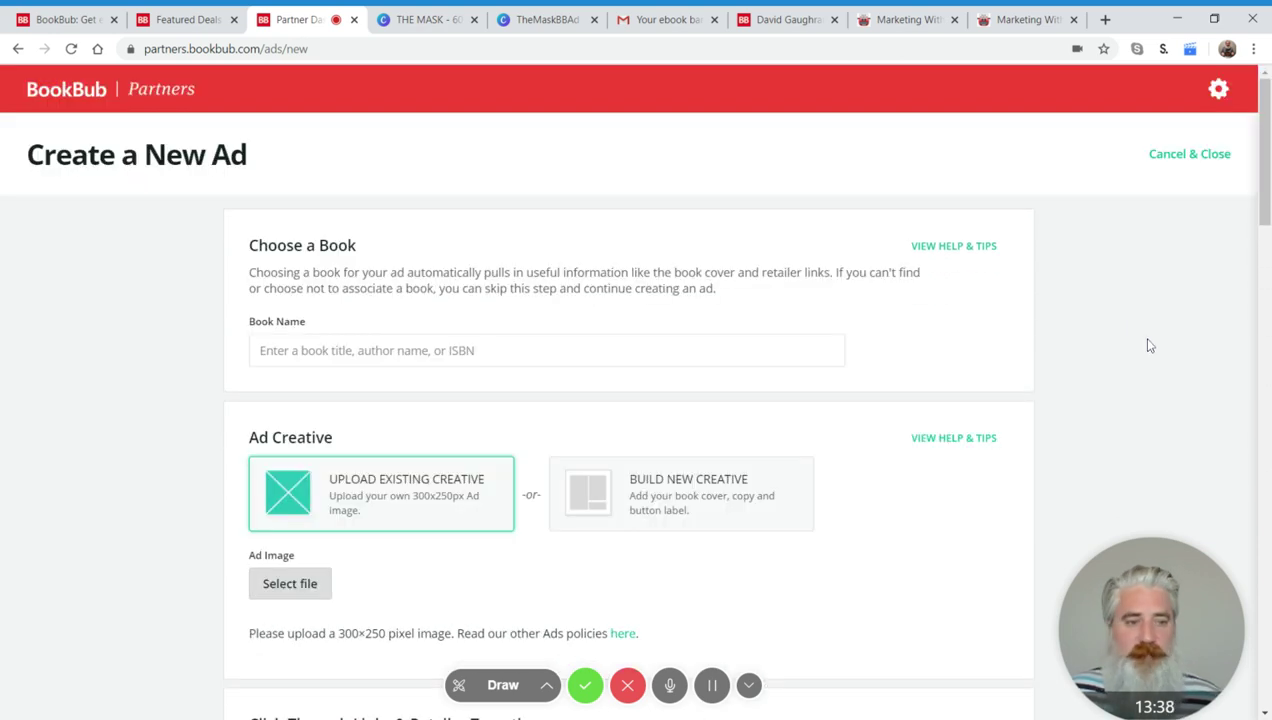
Examine the ad form's creative, click-through link and audience targeting sections, and make the Book Name field active.
scroll(1039, 339, down, 2)
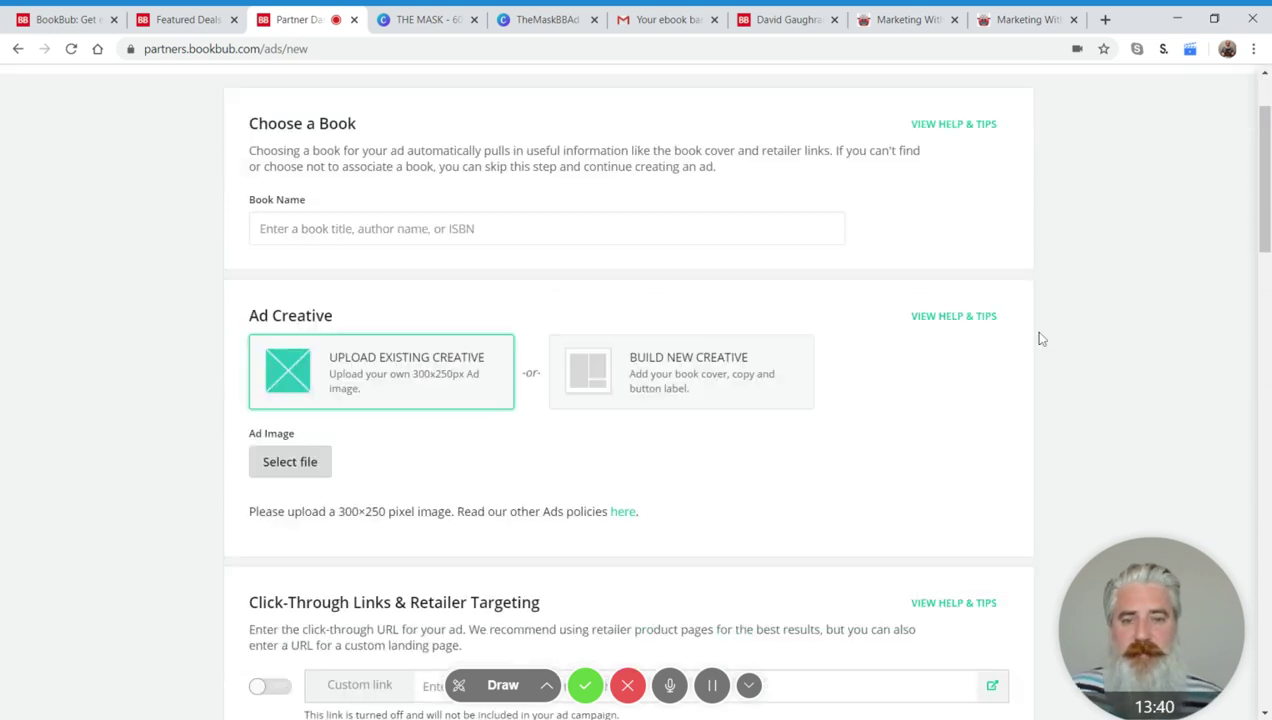
scroll(1039, 339, down, 4)
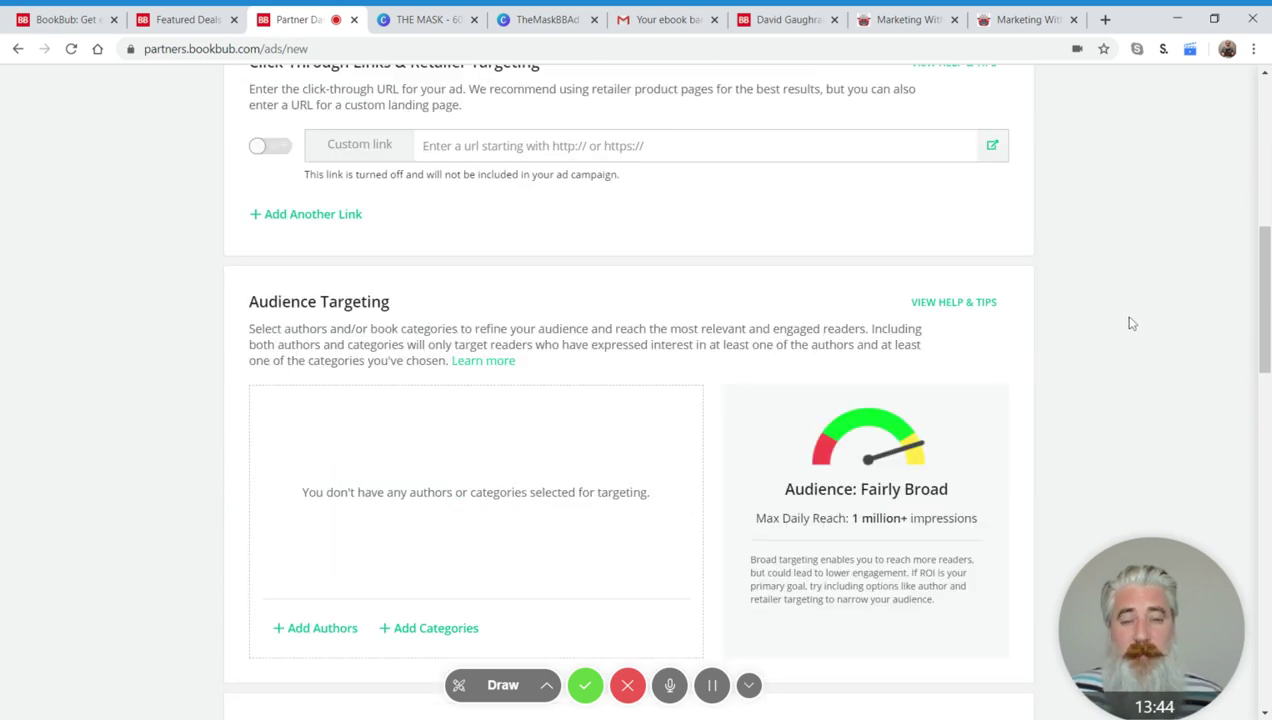
scroll(1122, 328, up, 2)
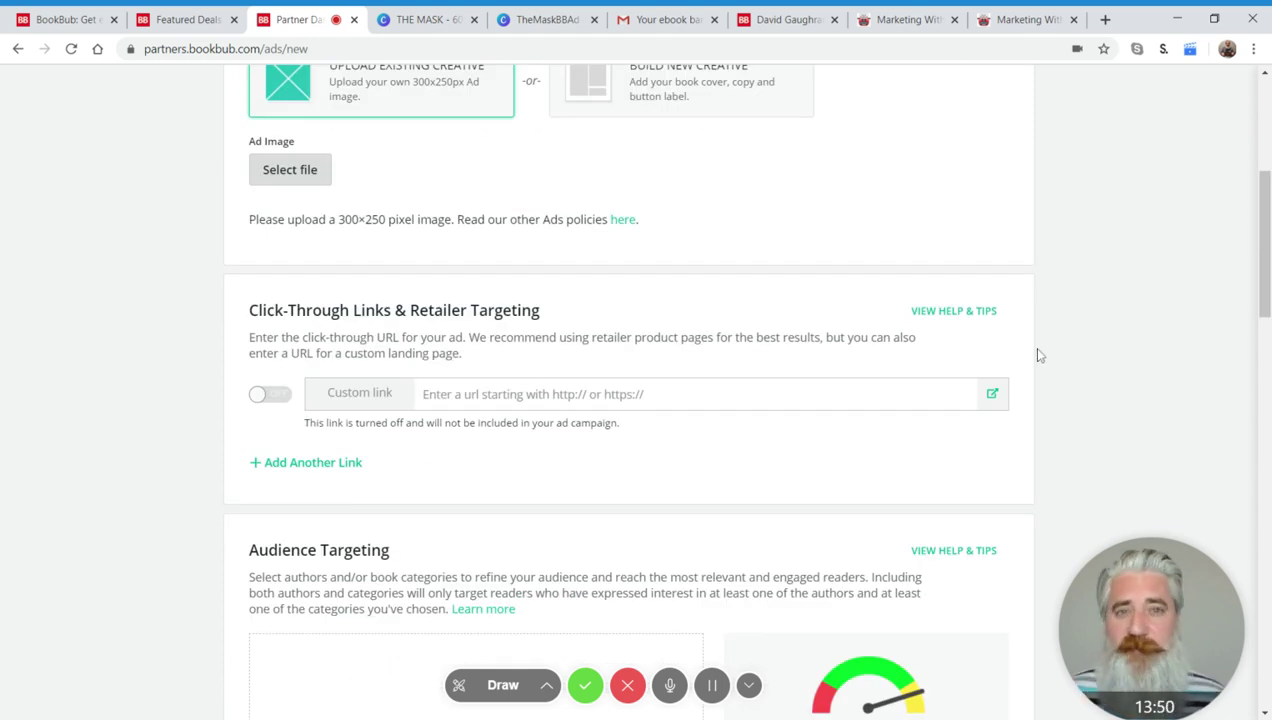
scroll(1080, 368, up, 5)
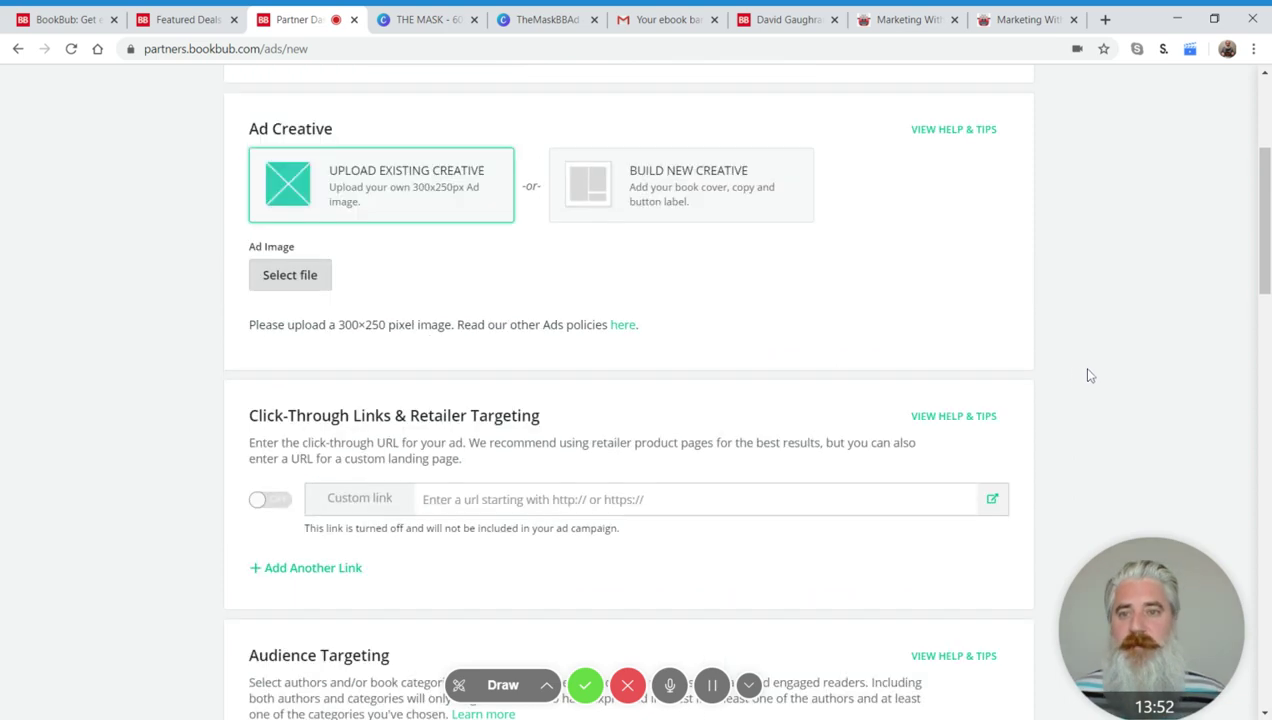
scroll(1090, 375, down, 1)
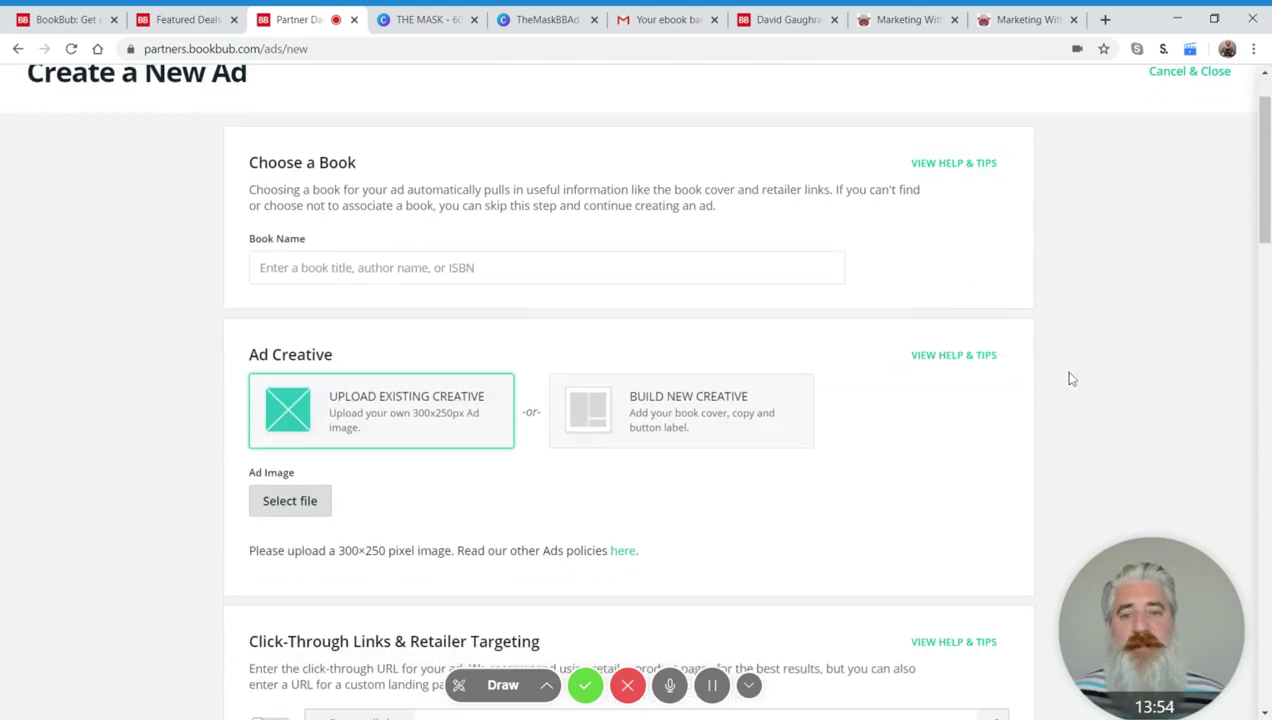
click(260, 267)
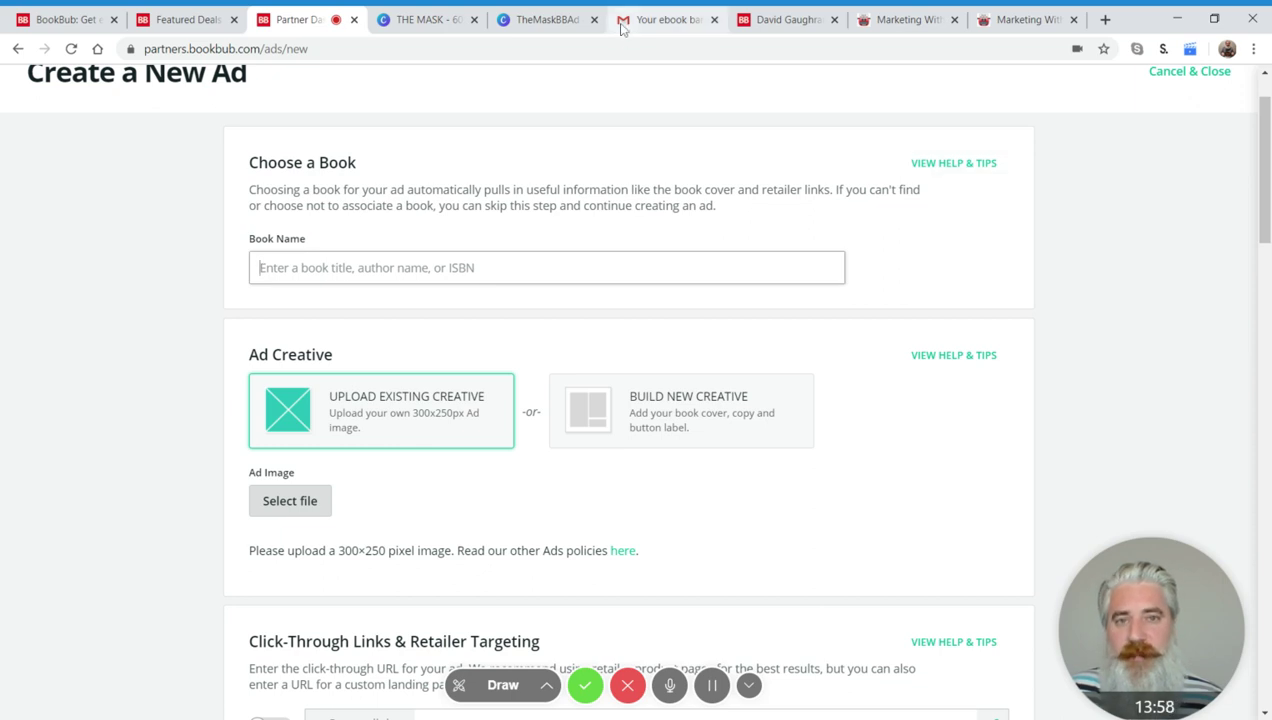
Switch to Canva and compare the THE MASK book cover design with the TheMaskBBAd ad image.
click(413, 22)
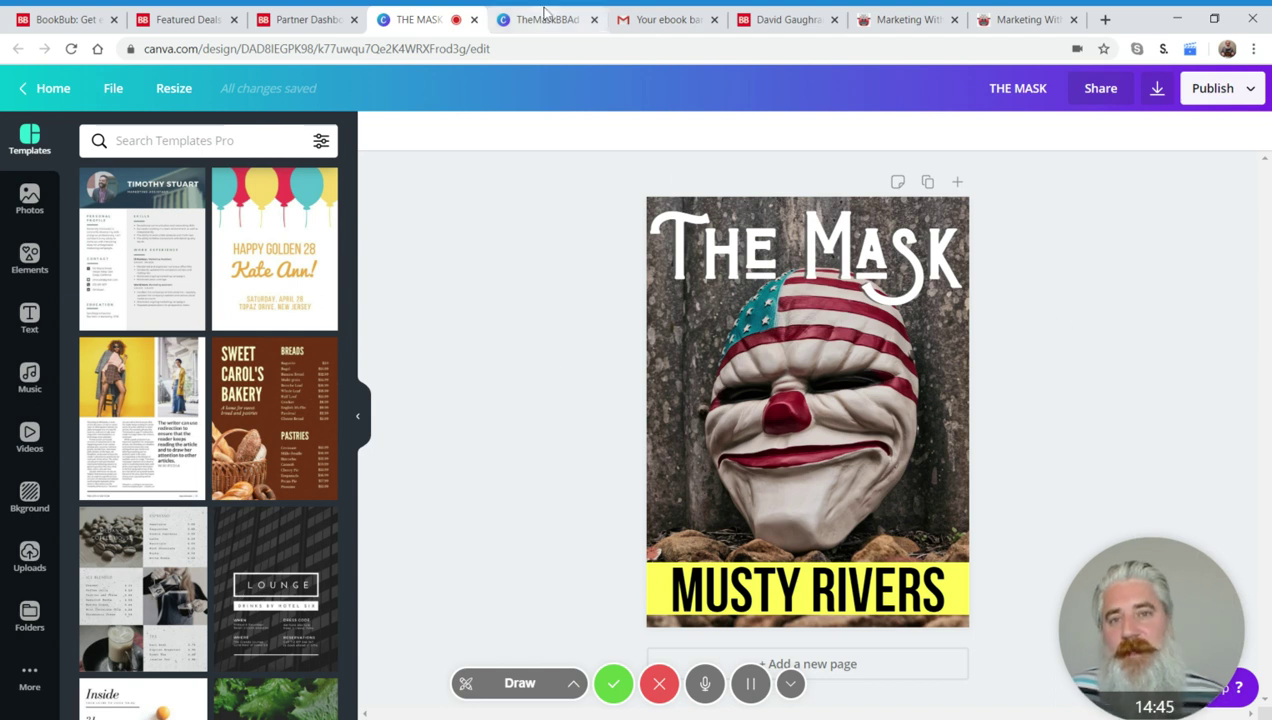
click(545, 19)
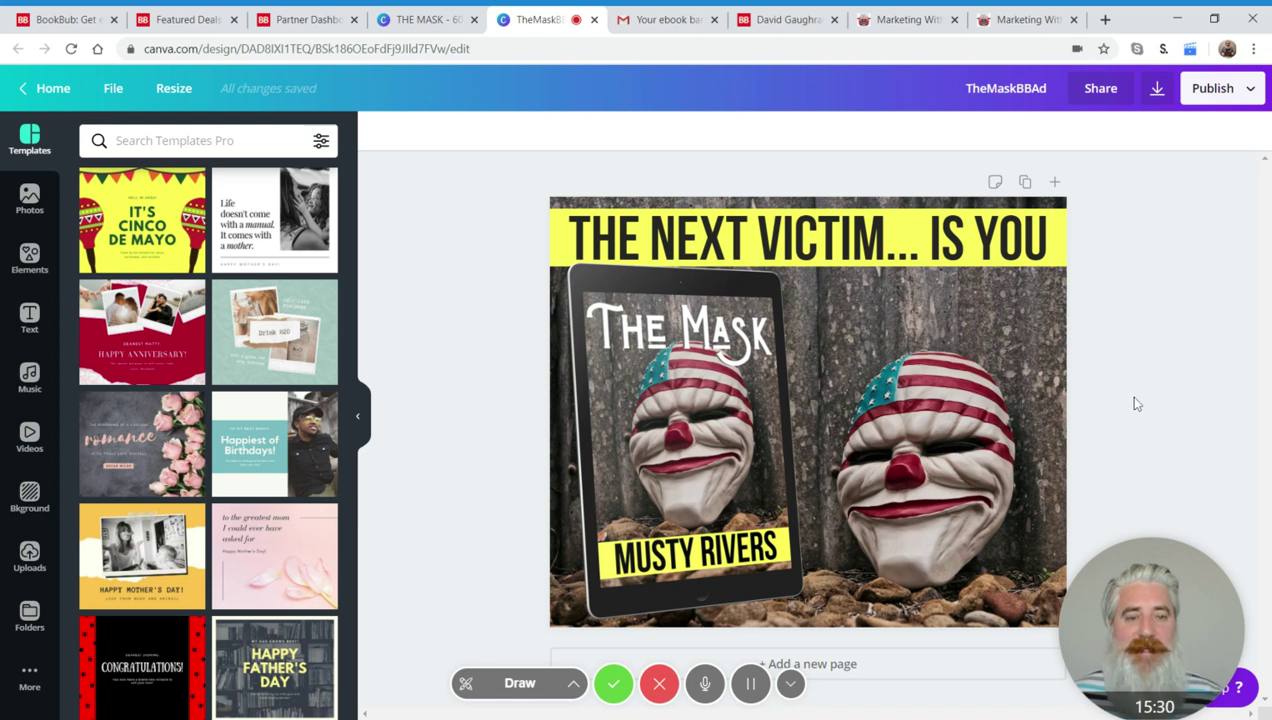
click(419, 14)
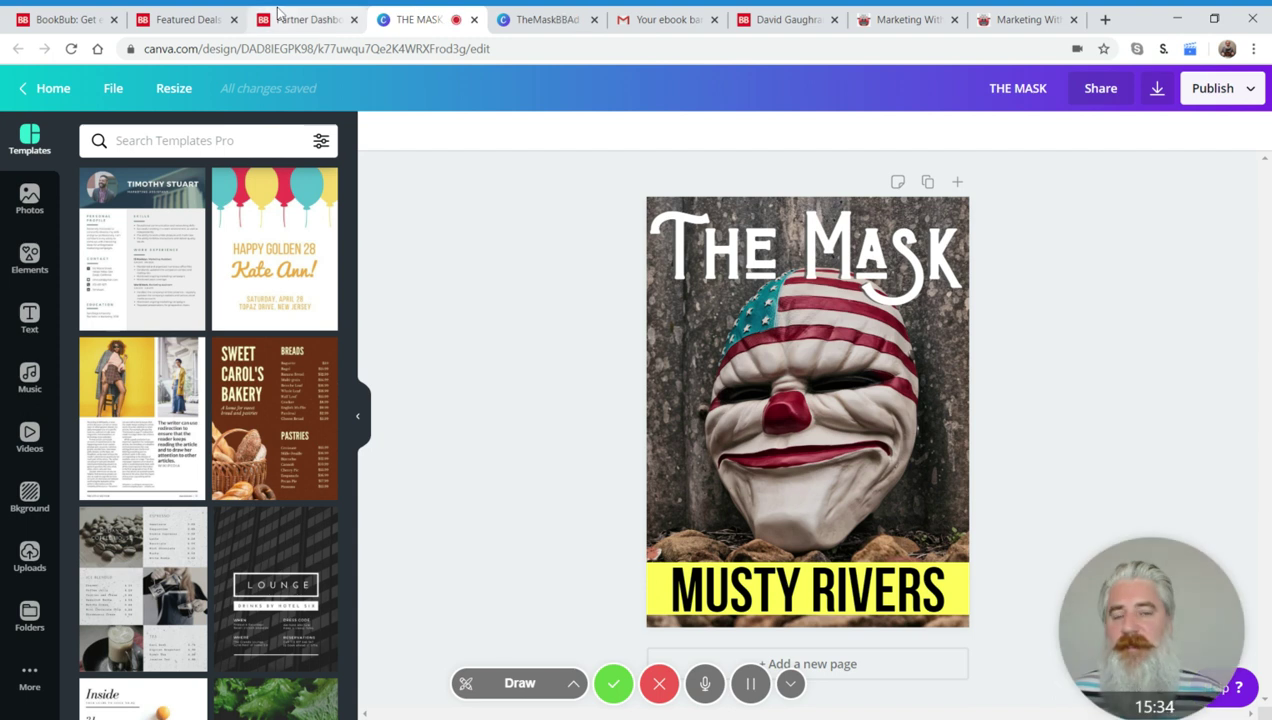
click(299, 16)
click(420, 15)
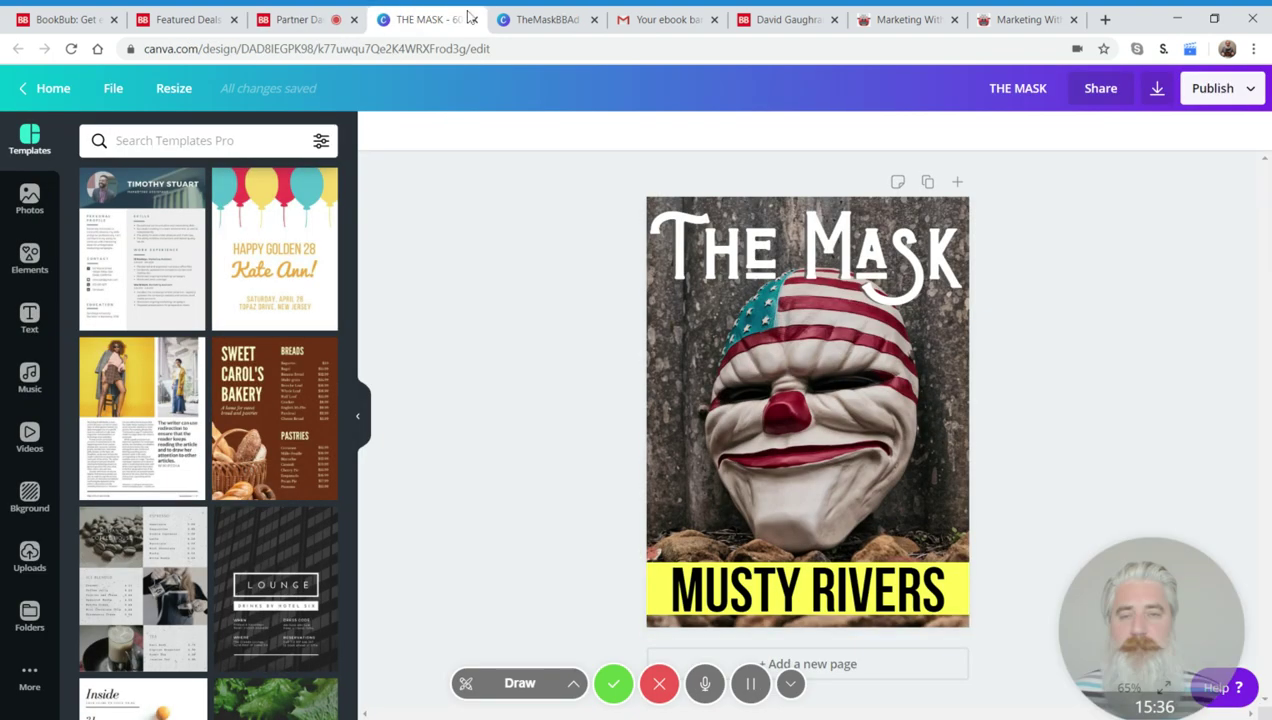
Return to the BookBub ad form and search the book field for the author name shown on THE MASK cover.
click(309, 14)
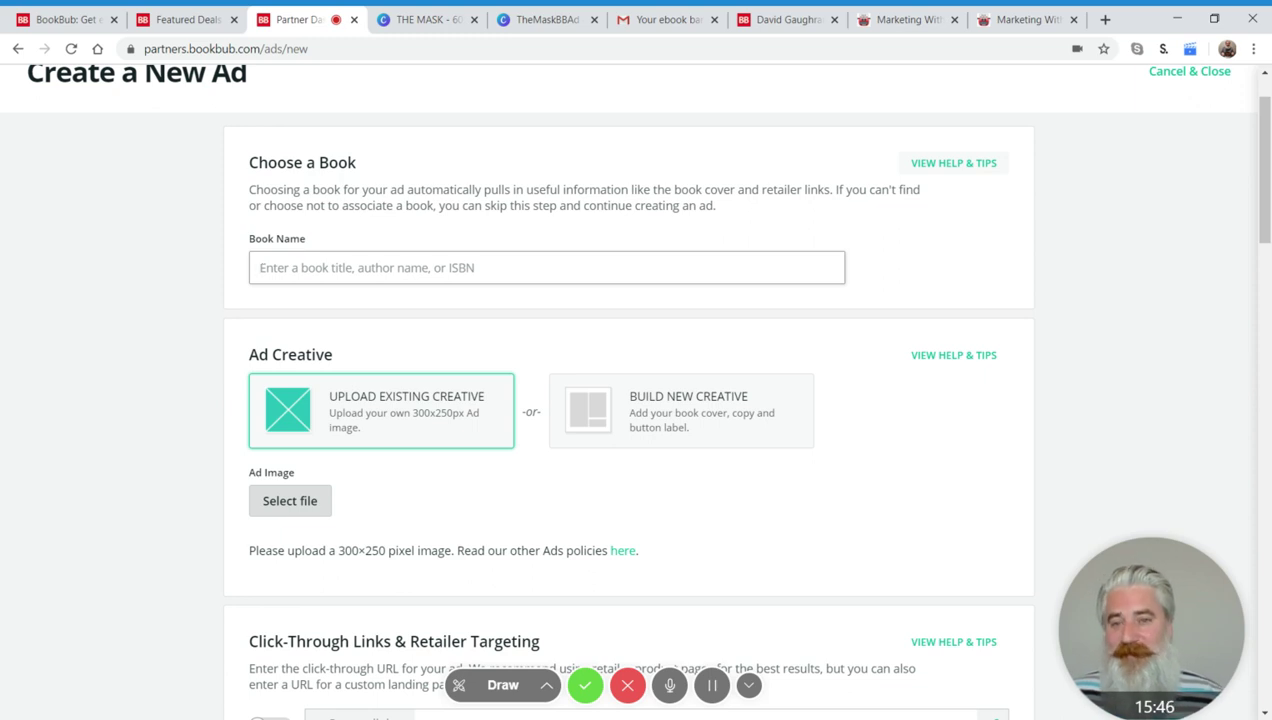
text(Musty Riveres)
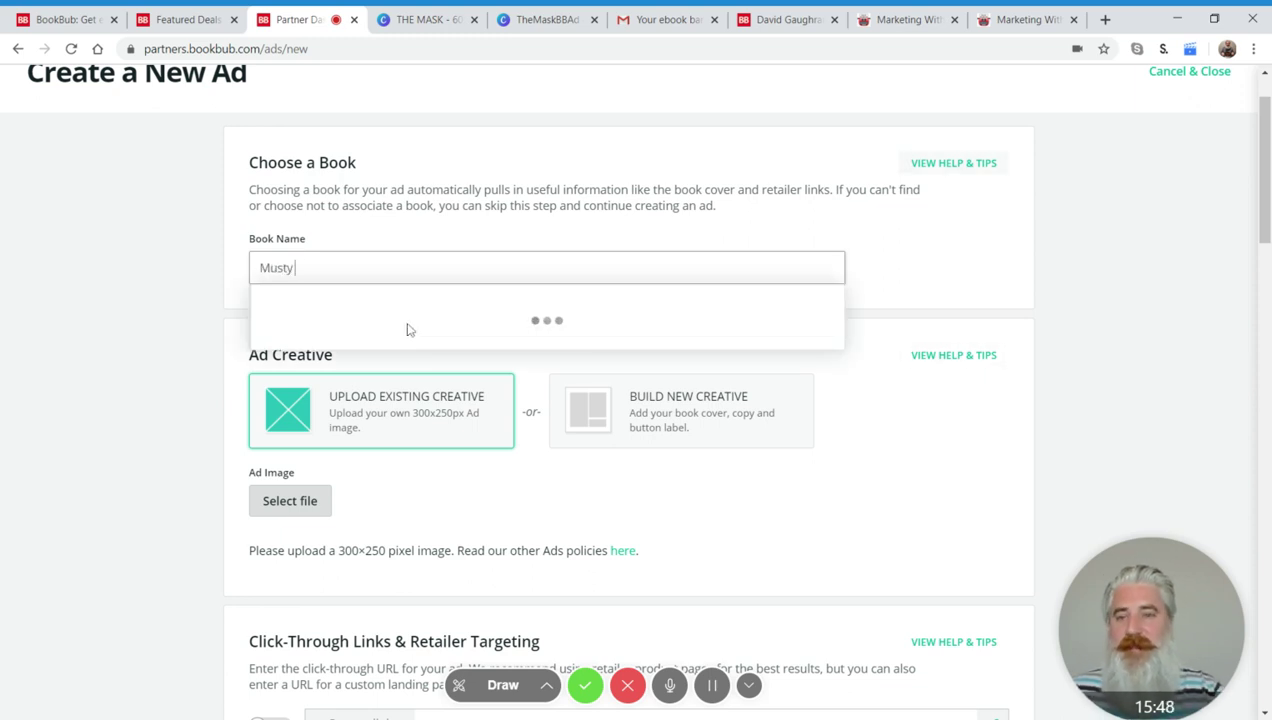
key(BackSpace)
key(BackSpace)
text(s)
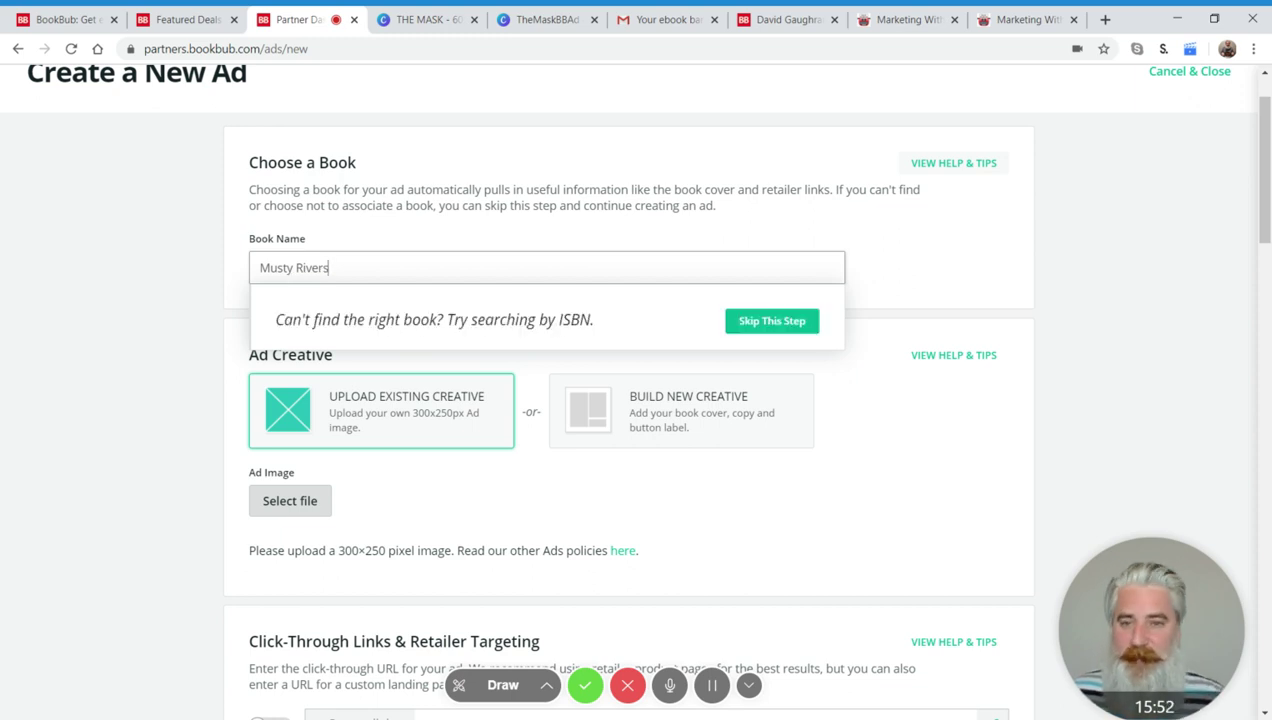
Replace the book search with James Patterson and choose Hawk as the advertised book.
key(ctrl+a)
key(BackSpace)
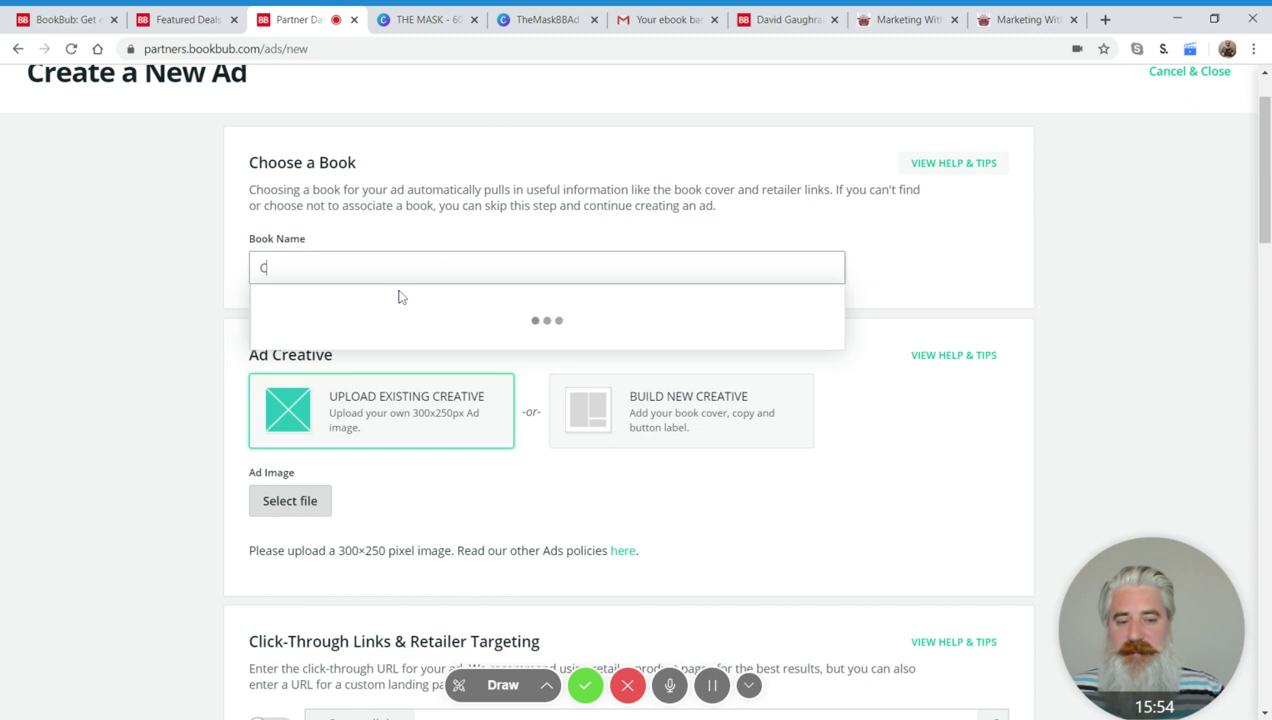
text(James Patterson)
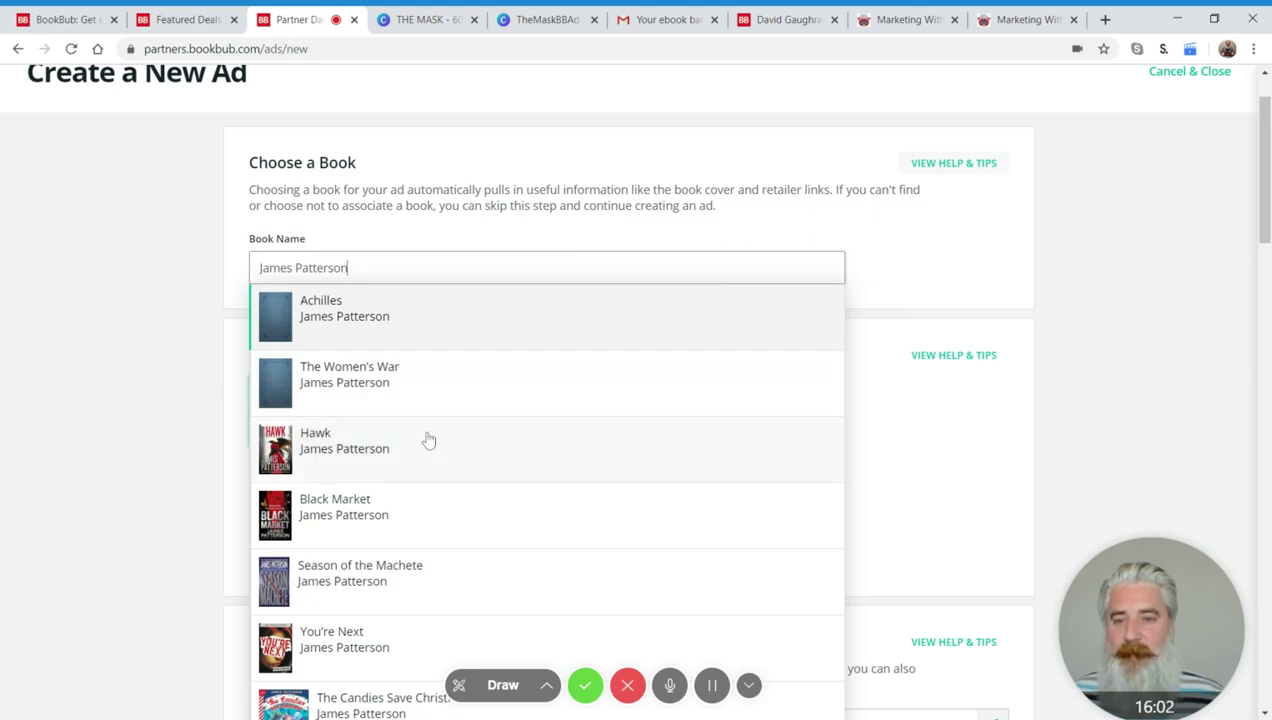
click(358, 445)
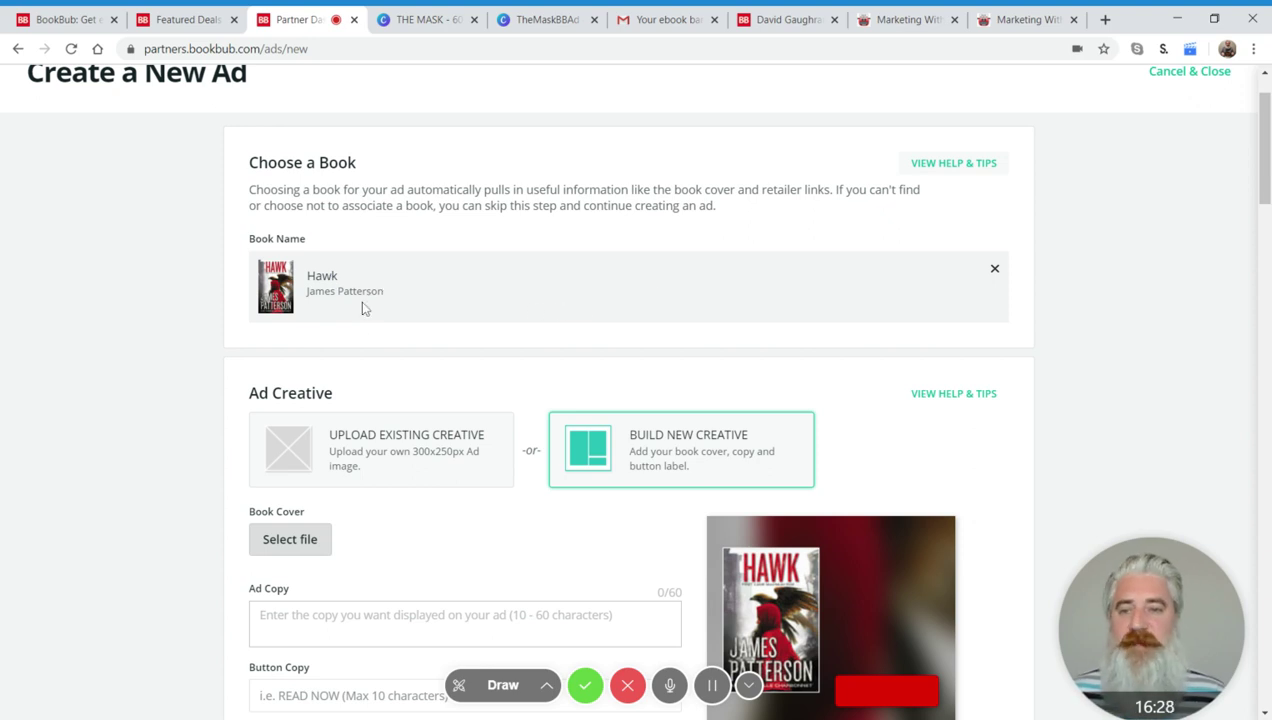
Set the new creative's button copy to READ NOW.
scroll(764, 335, down, 3)
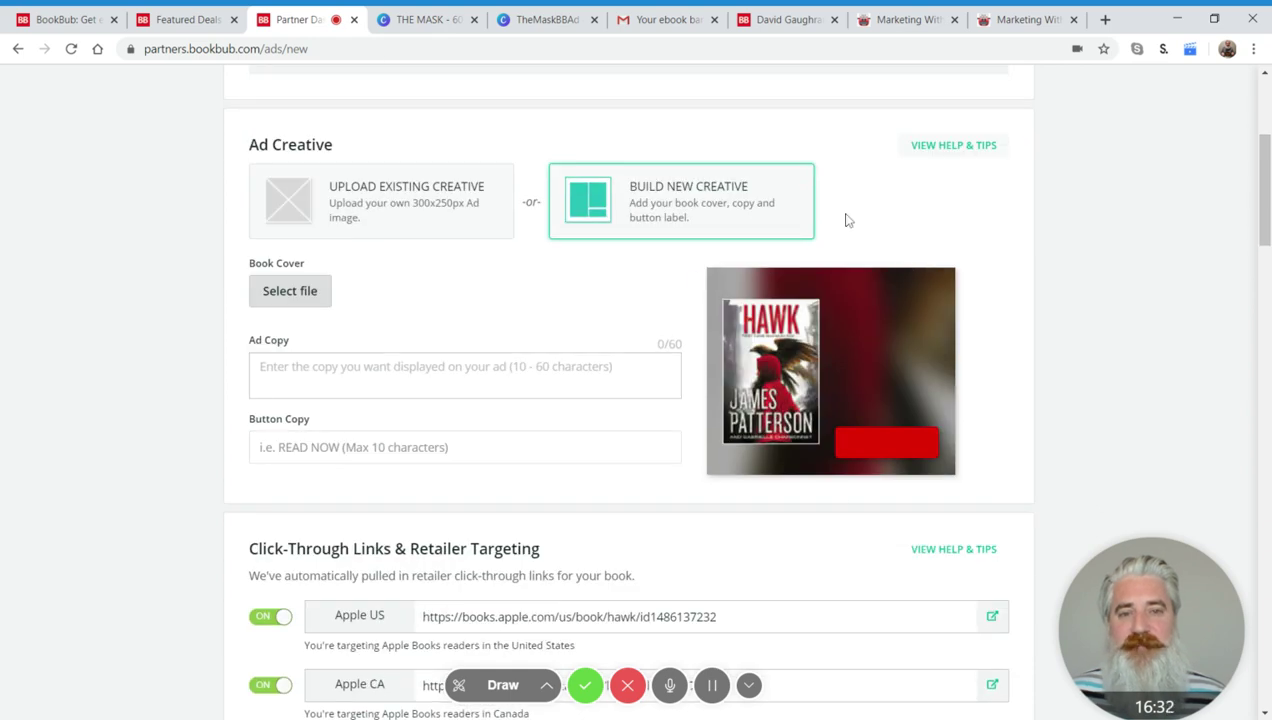
click(385, 447)
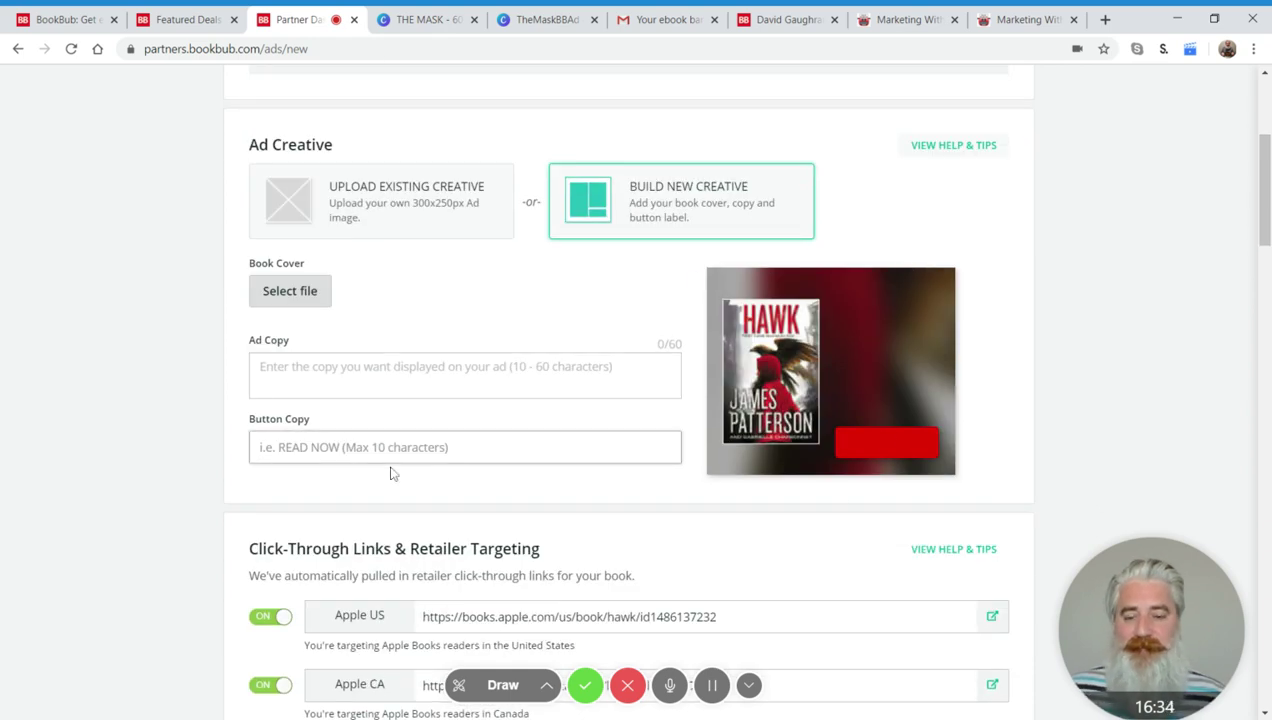
text(FREE)
key(BackSpace)
key(BackSpace)
key(BackSpace)
key(BackSpace)
text(REAAD)
key(BackSpace)
key(BackSpace)
text(D NOW)
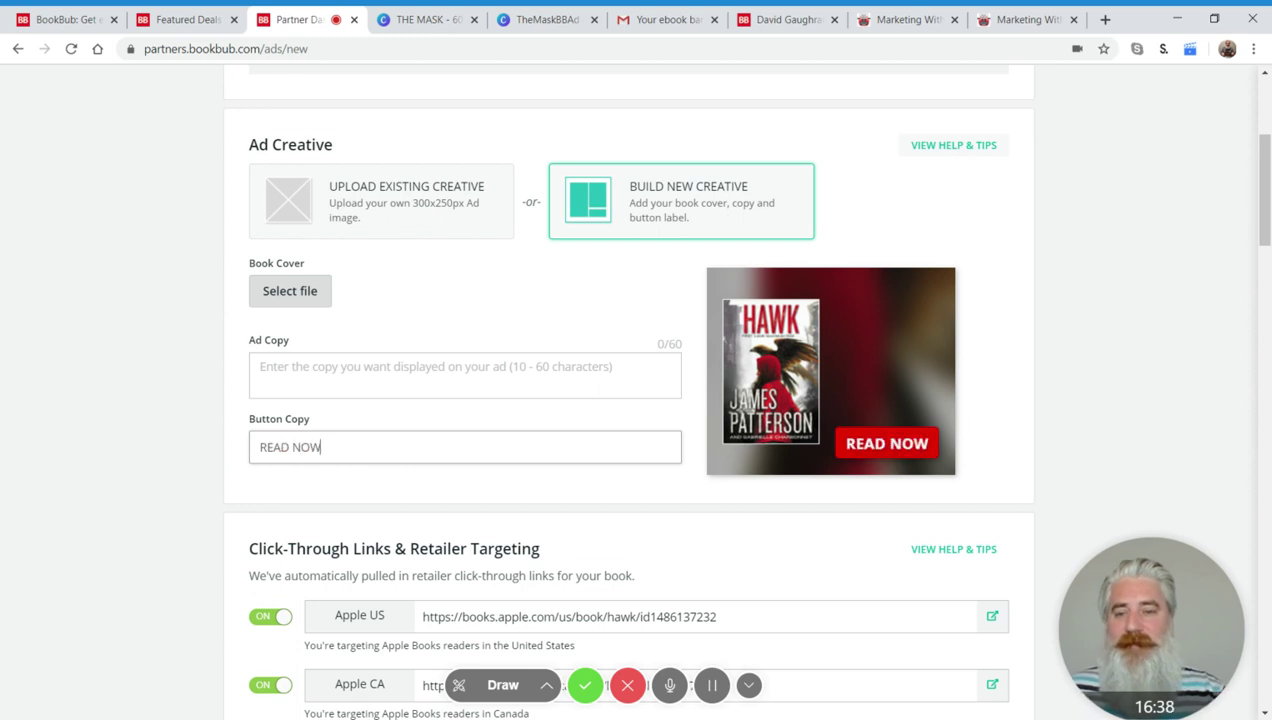
Enter "AMAZING!!!!" - NYT as the ad copy for the Hawk creative.
text(AMAZING!!!!)
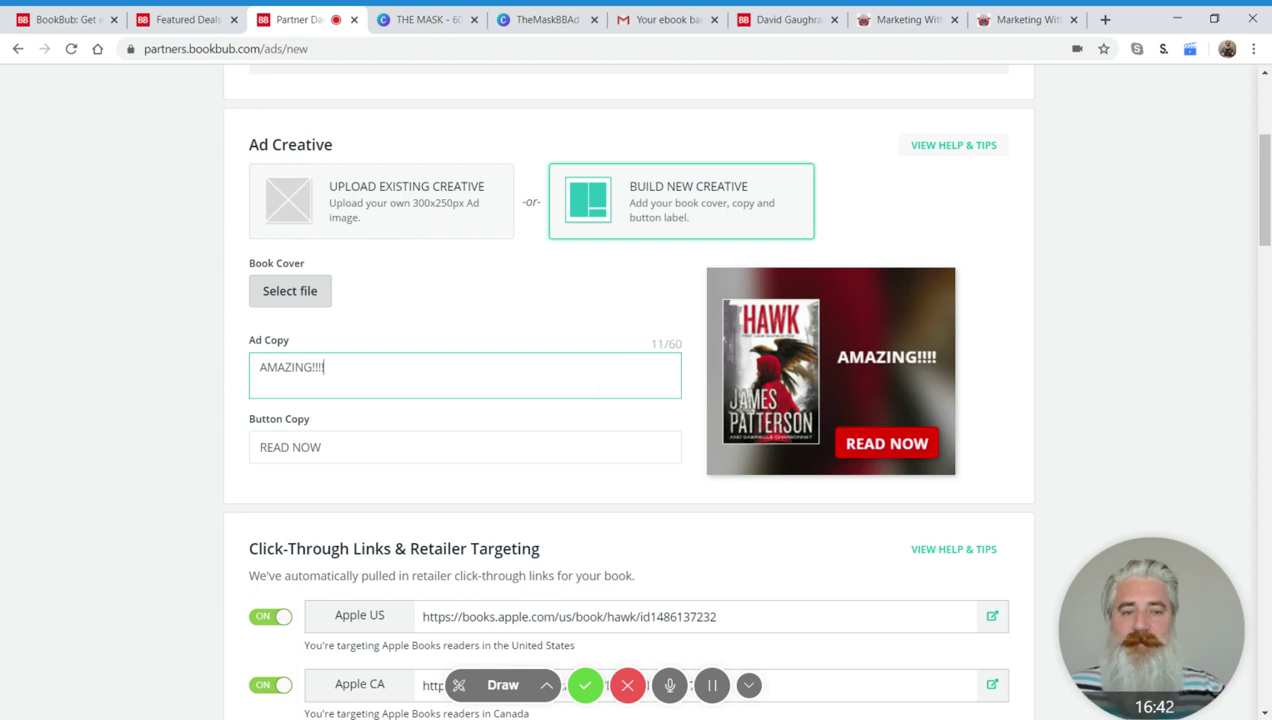
text(")
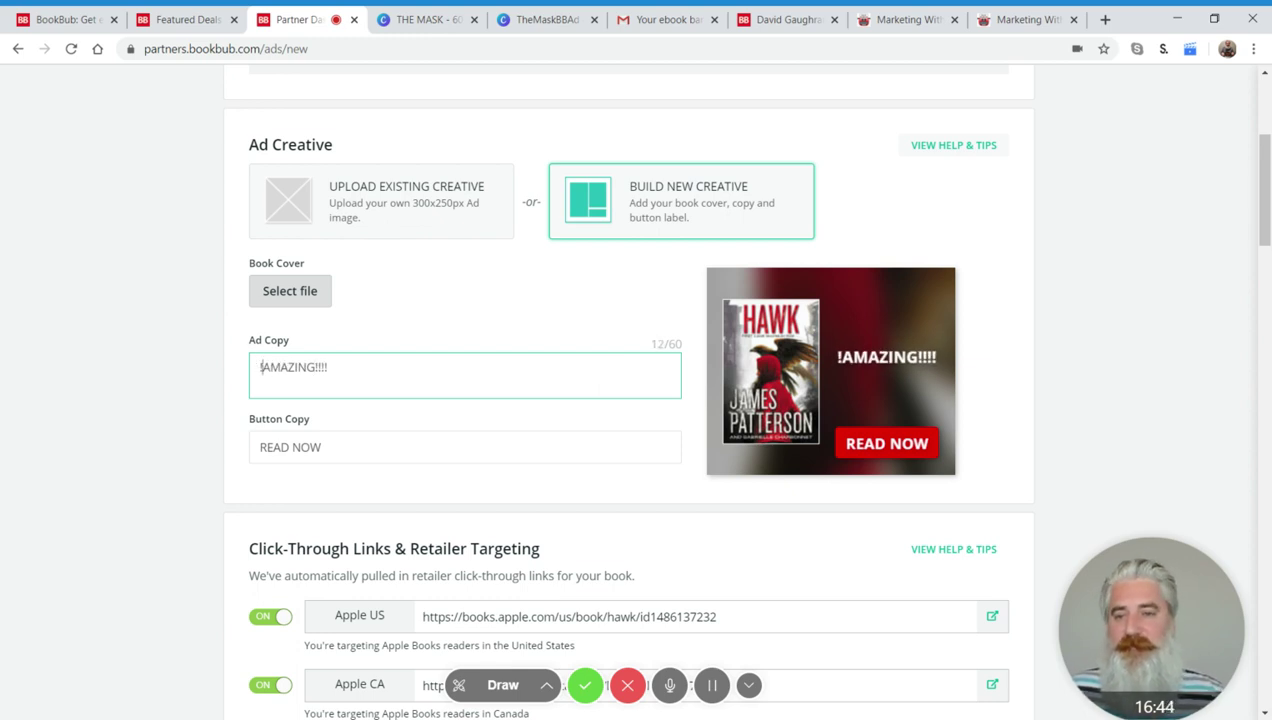
key(End)
text(" - )
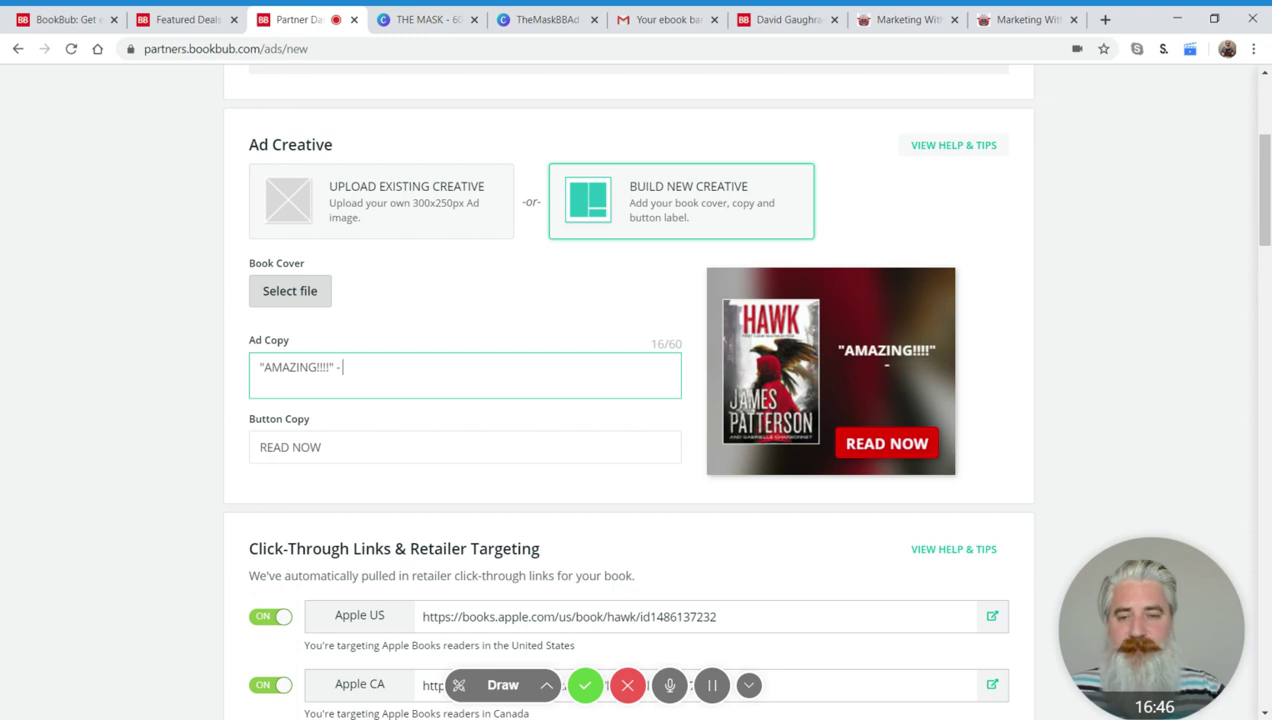
text(NYT)
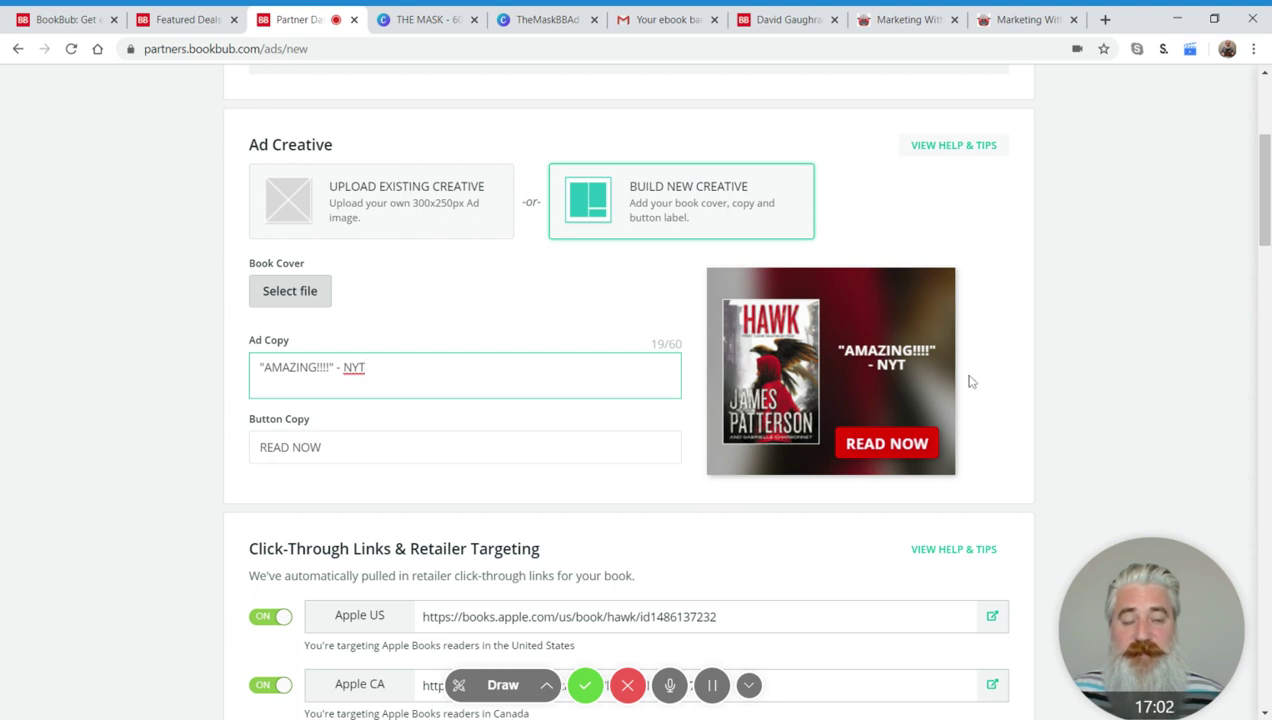
Examine the retailer click-through links pulled in for Hawk, from Apple US down to No Preference, alongside the built creative.
scroll(967, 400, up, 3)
scroll(968, 387, down, 2)
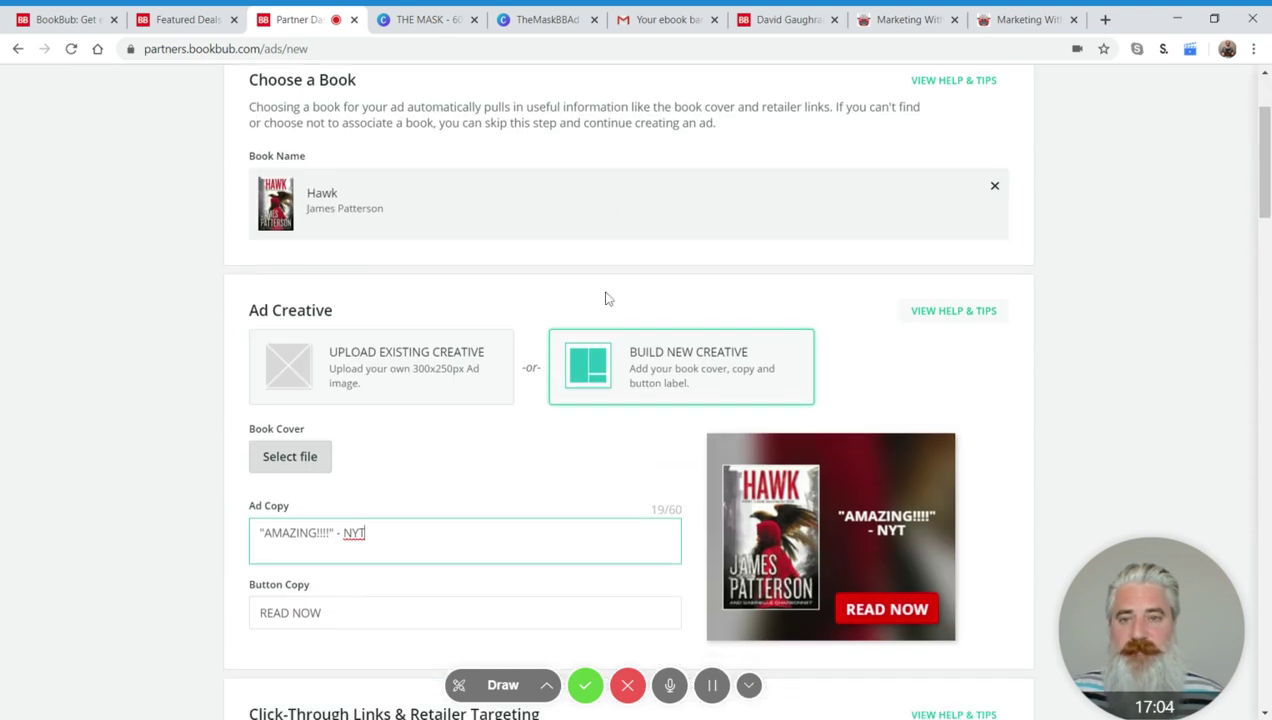
scroll(968, 368, down, 4)
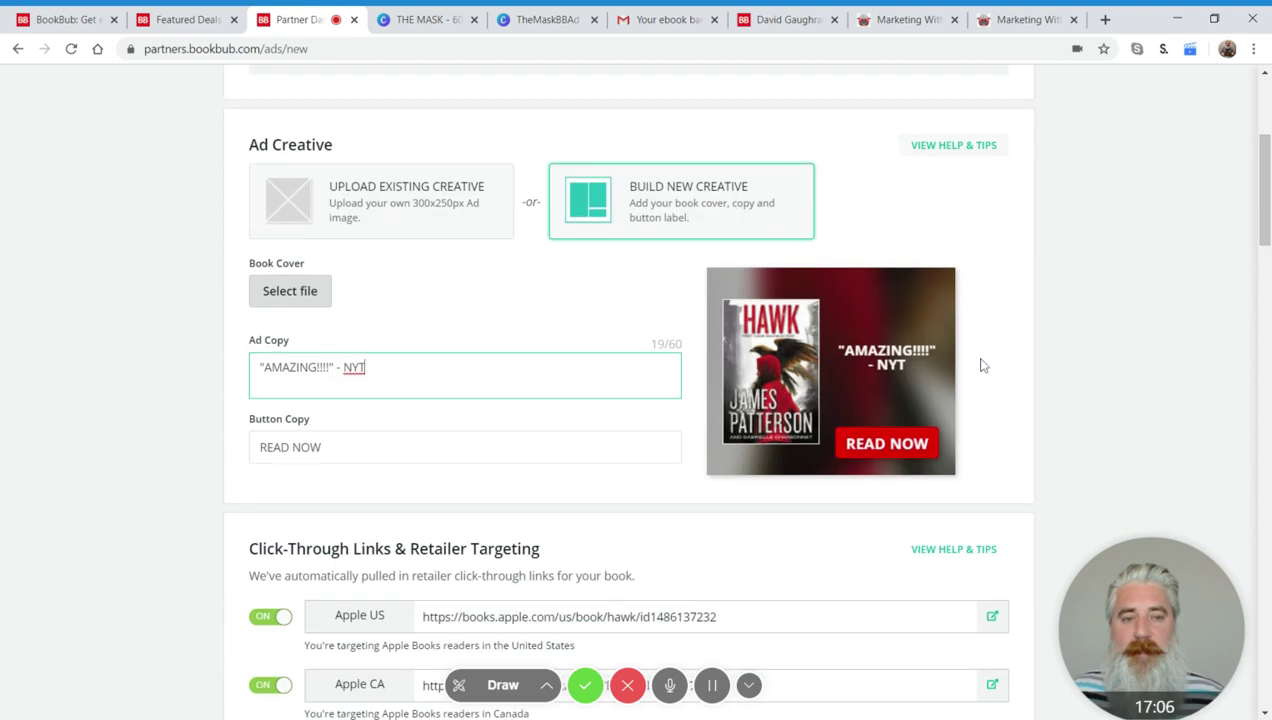
scroll(617, 392, down, 2)
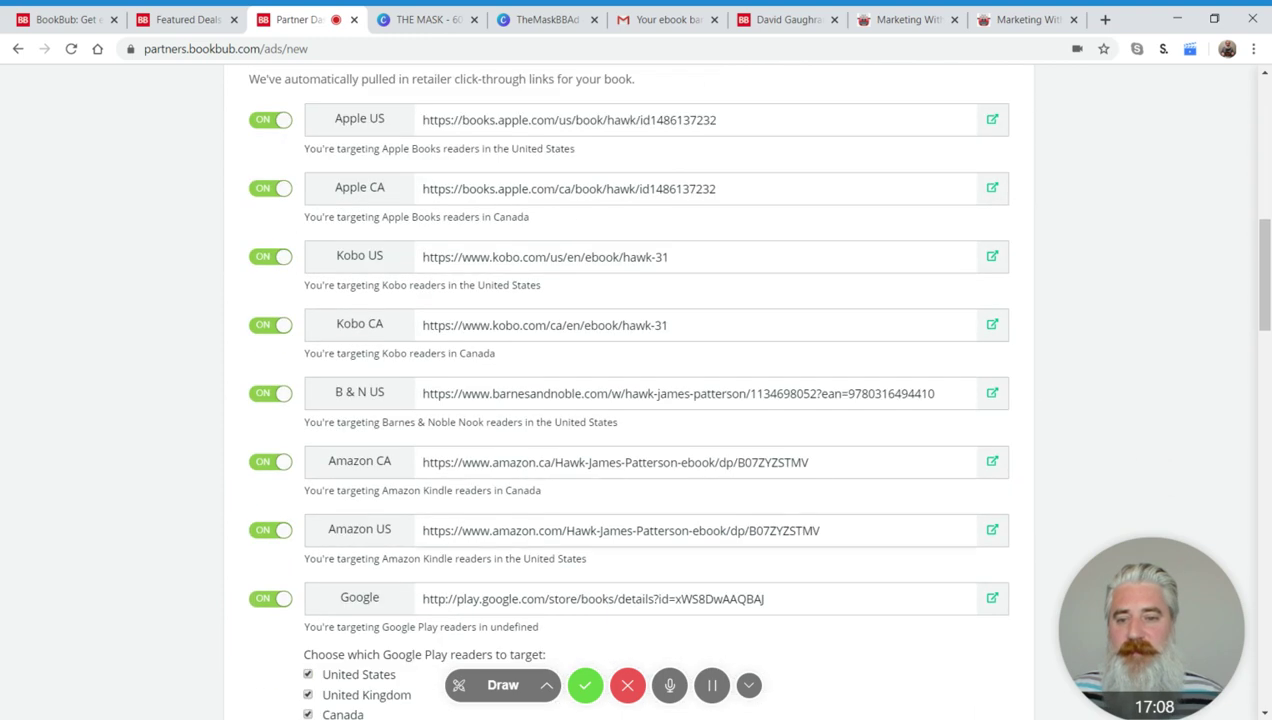
scroll(576, 518, down, 3)
scroll(576, 518, up, 4)
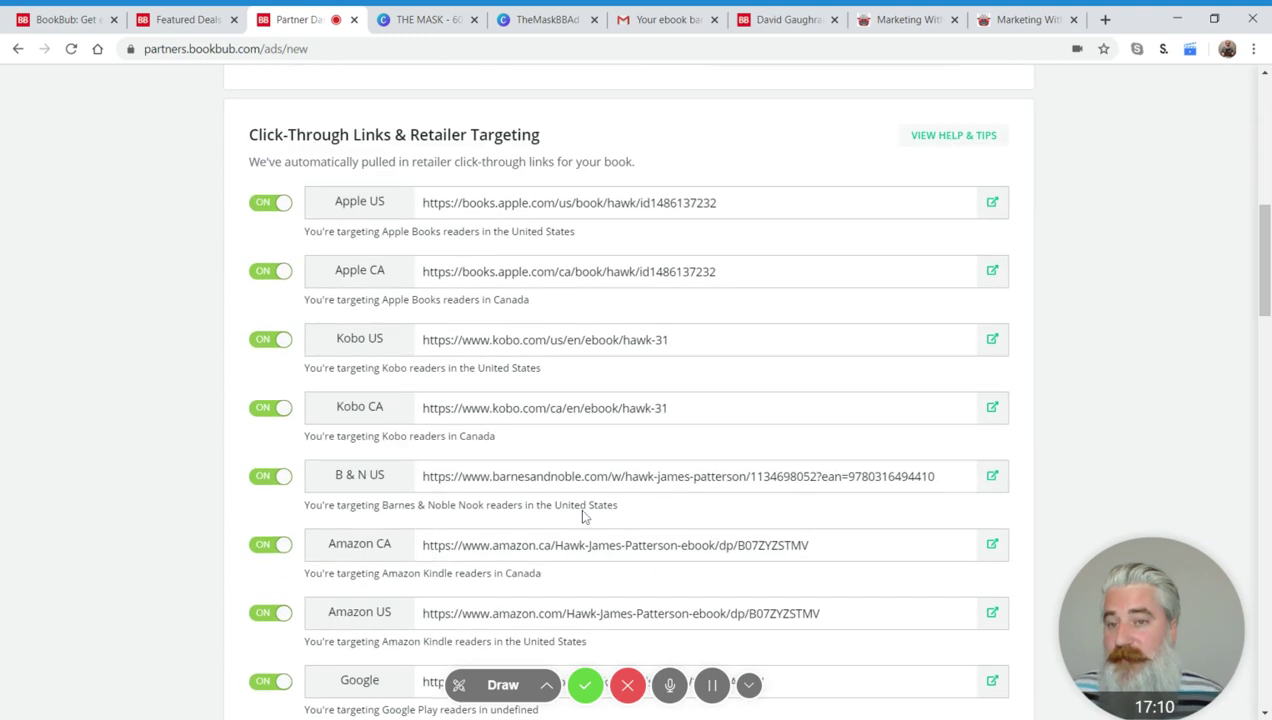
scroll(413, 180, down, 1)
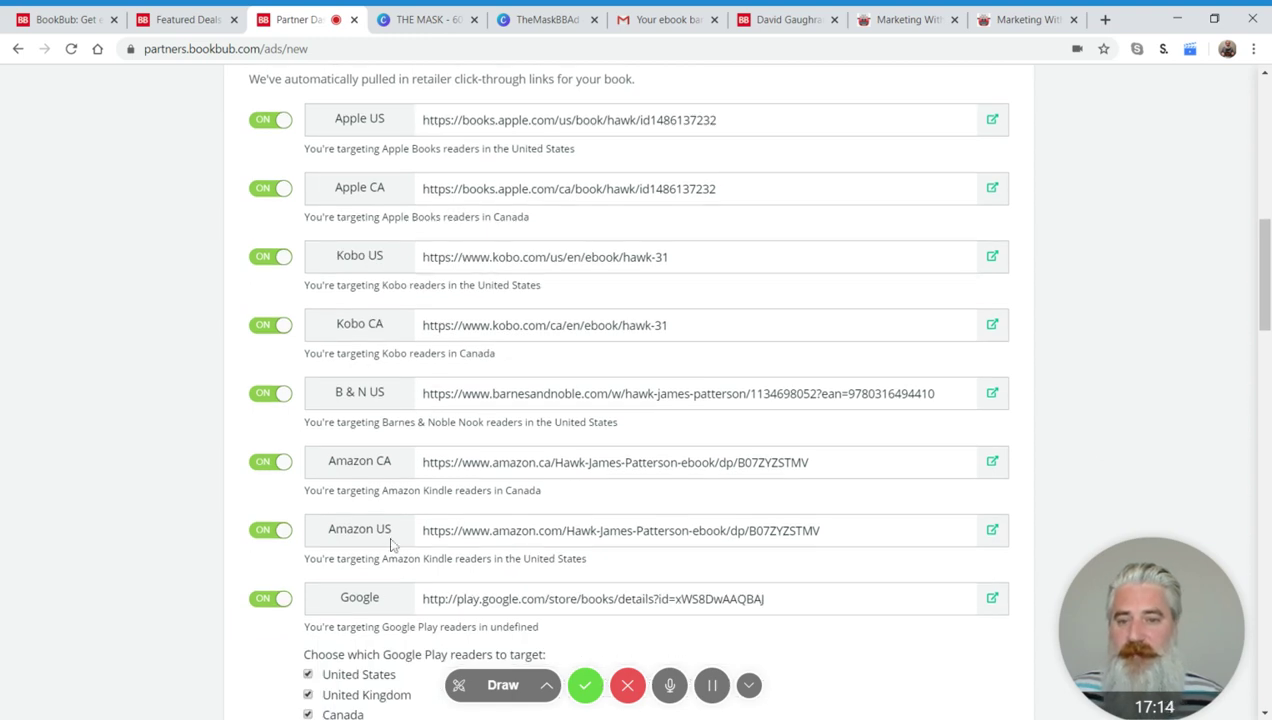
scroll(768, 518, up, 1)
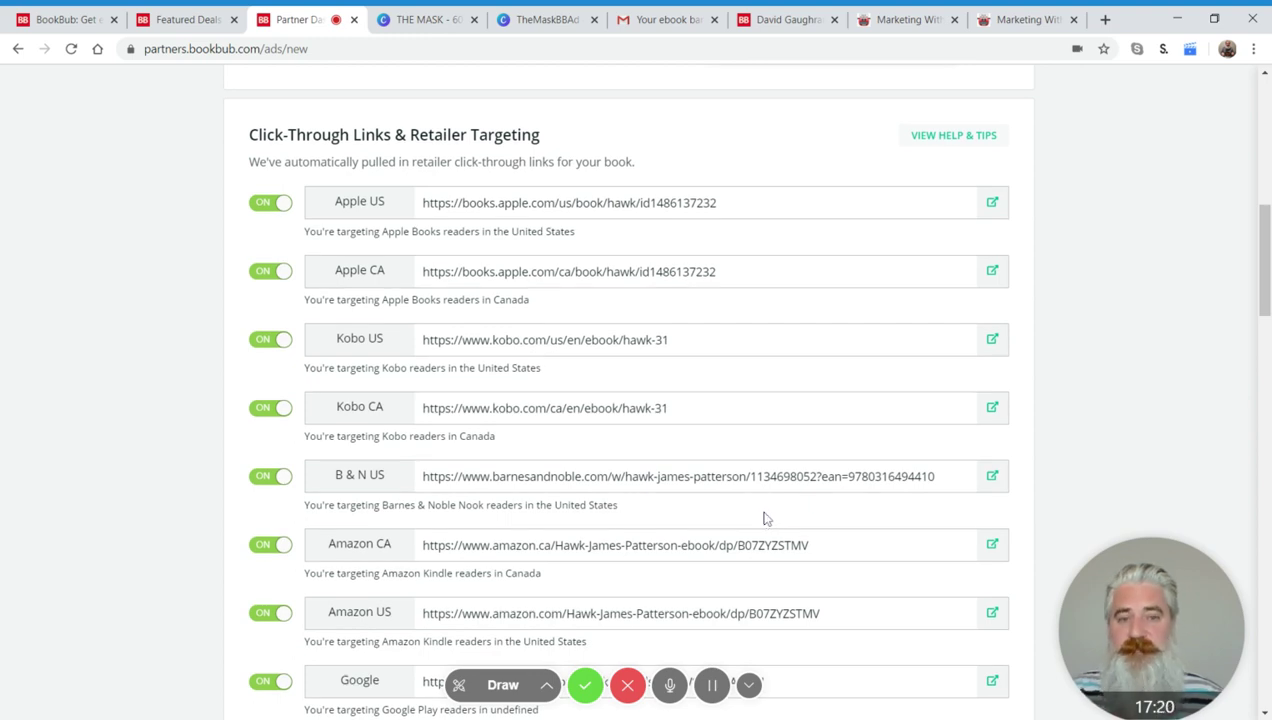
scroll(765, 518, up, 6)
scroll(765, 518, down, 5)
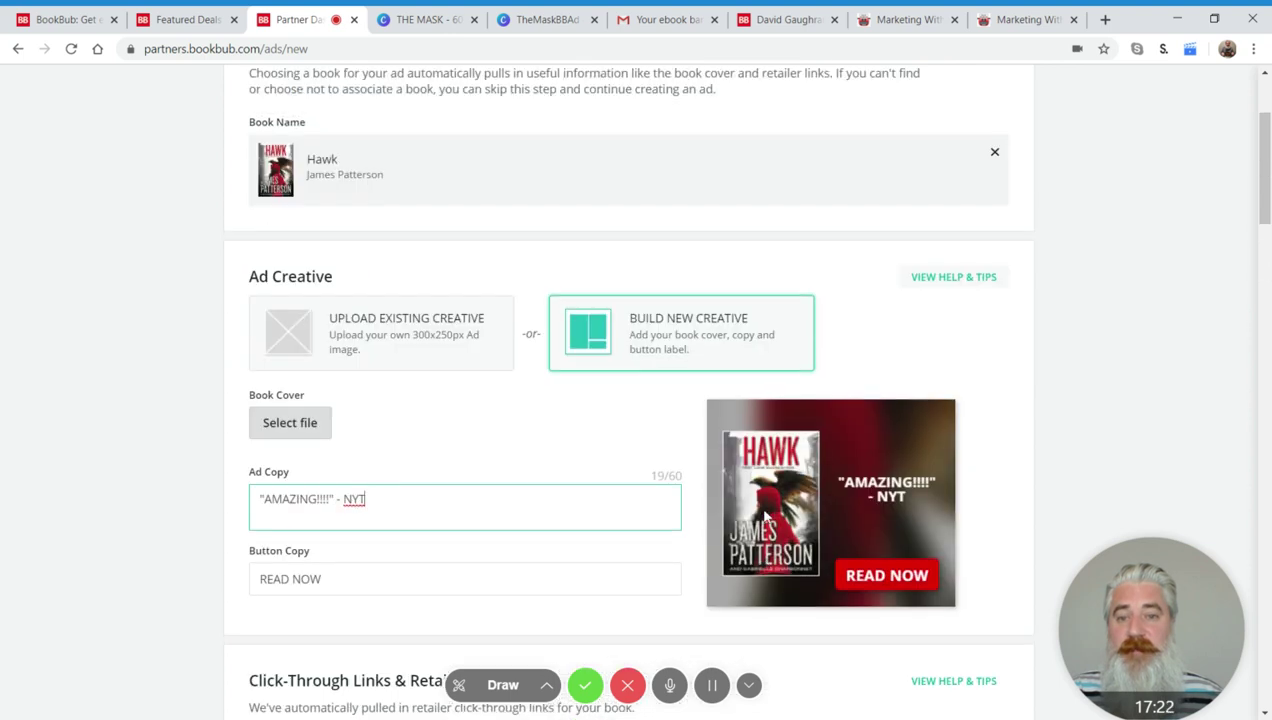
scroll(765, 516, down, 5)
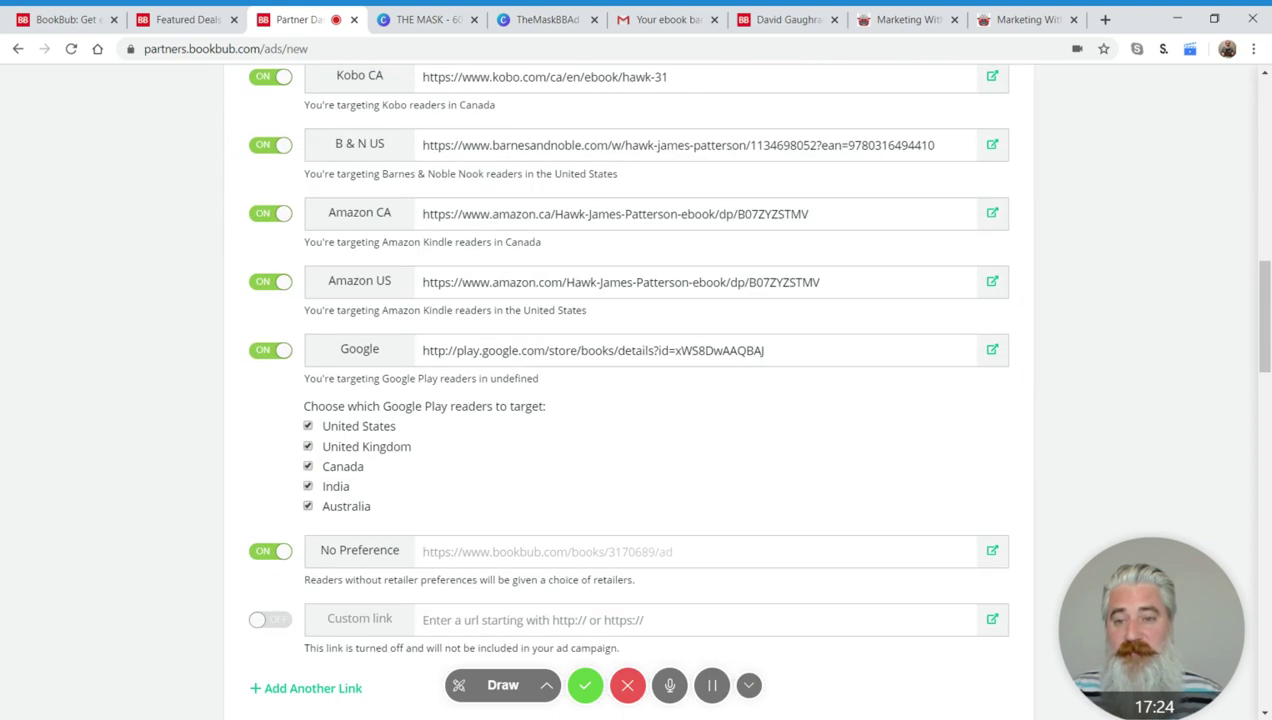
scroll(765, 516, up, 6)
scroll(765, 516, down, 2)
scroll(765, 515, down, 2)
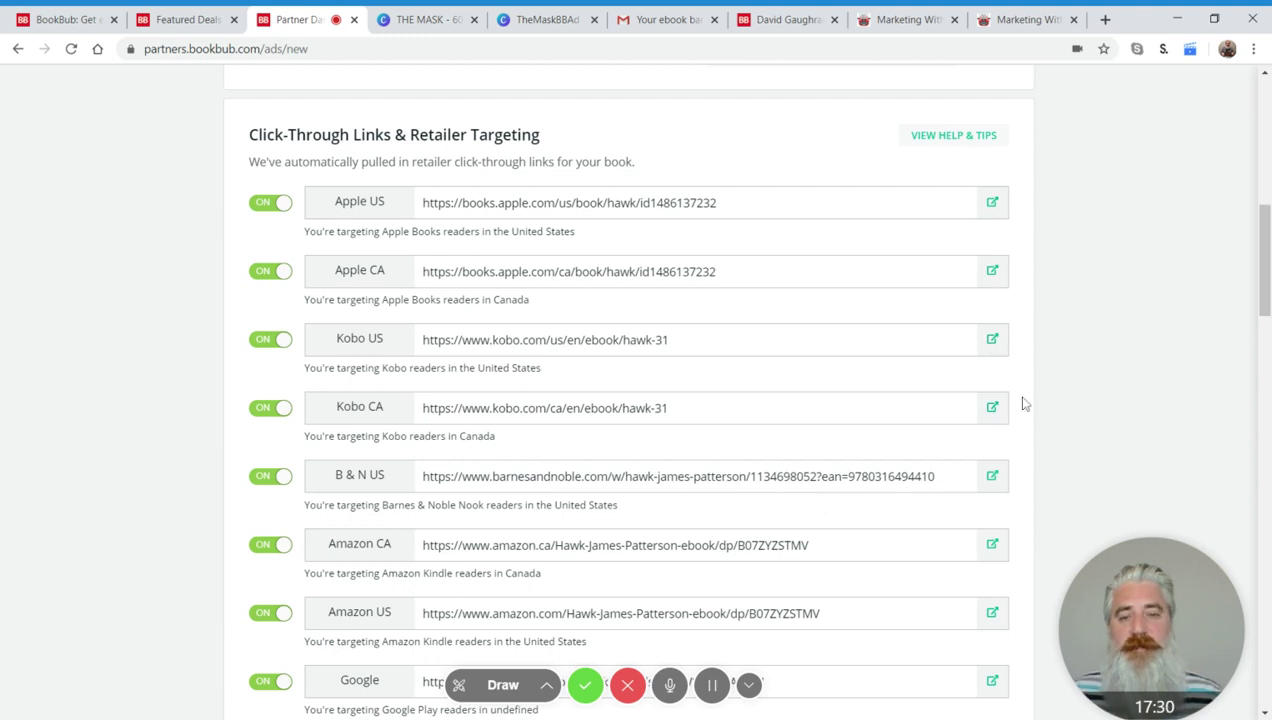
scroll(1038, 388, up, 3)
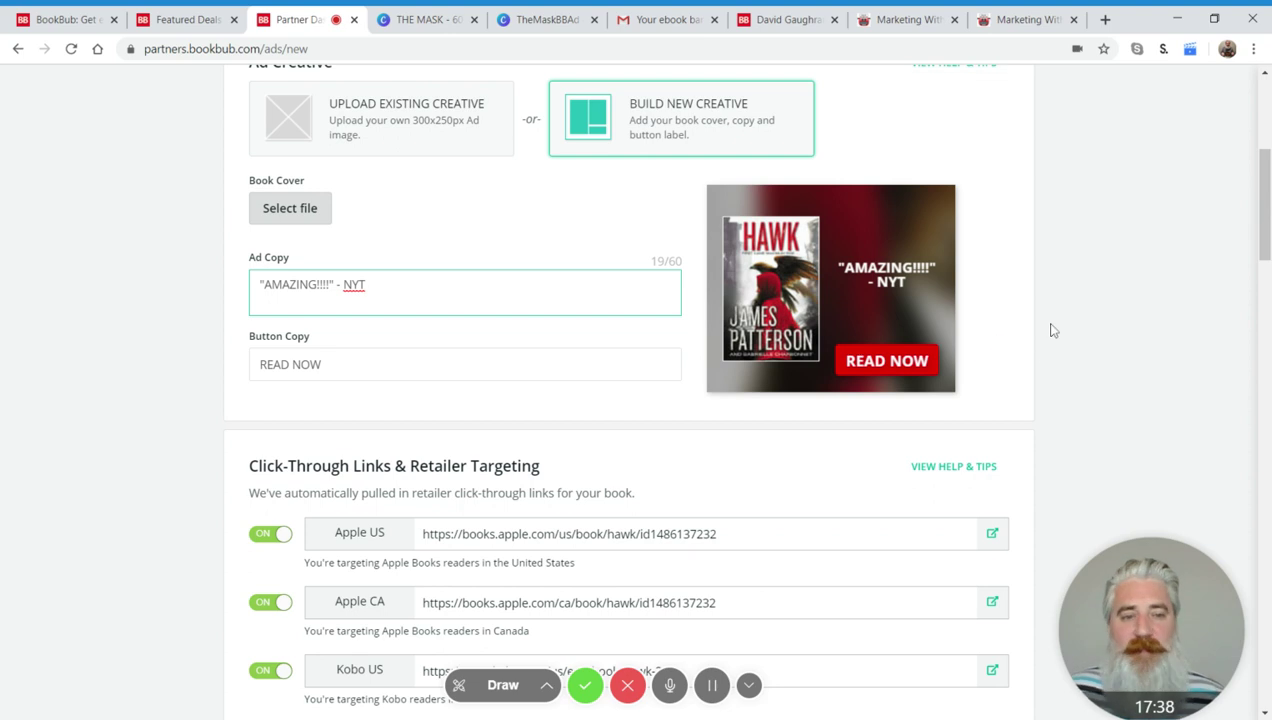
Remove Hawk from the ad and set the ad creative to Upload Existing Creative.
scroll(1055, 325, up, 4)
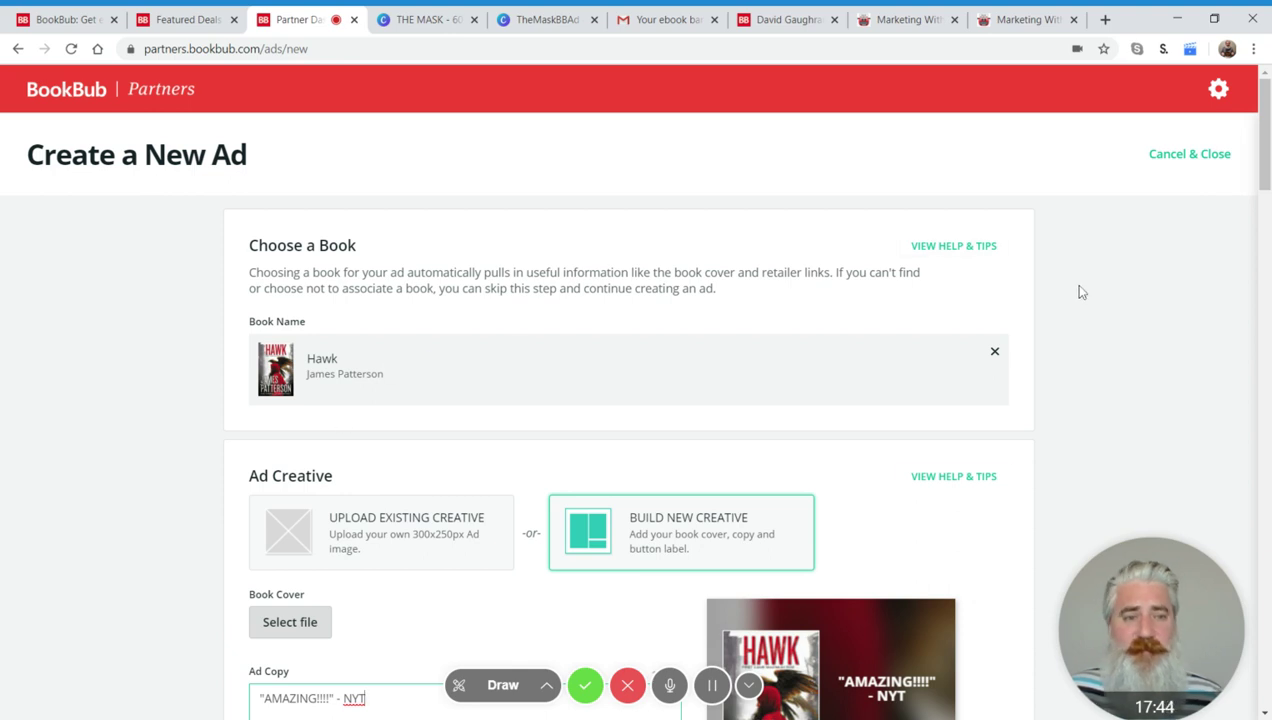
click(995, 353)
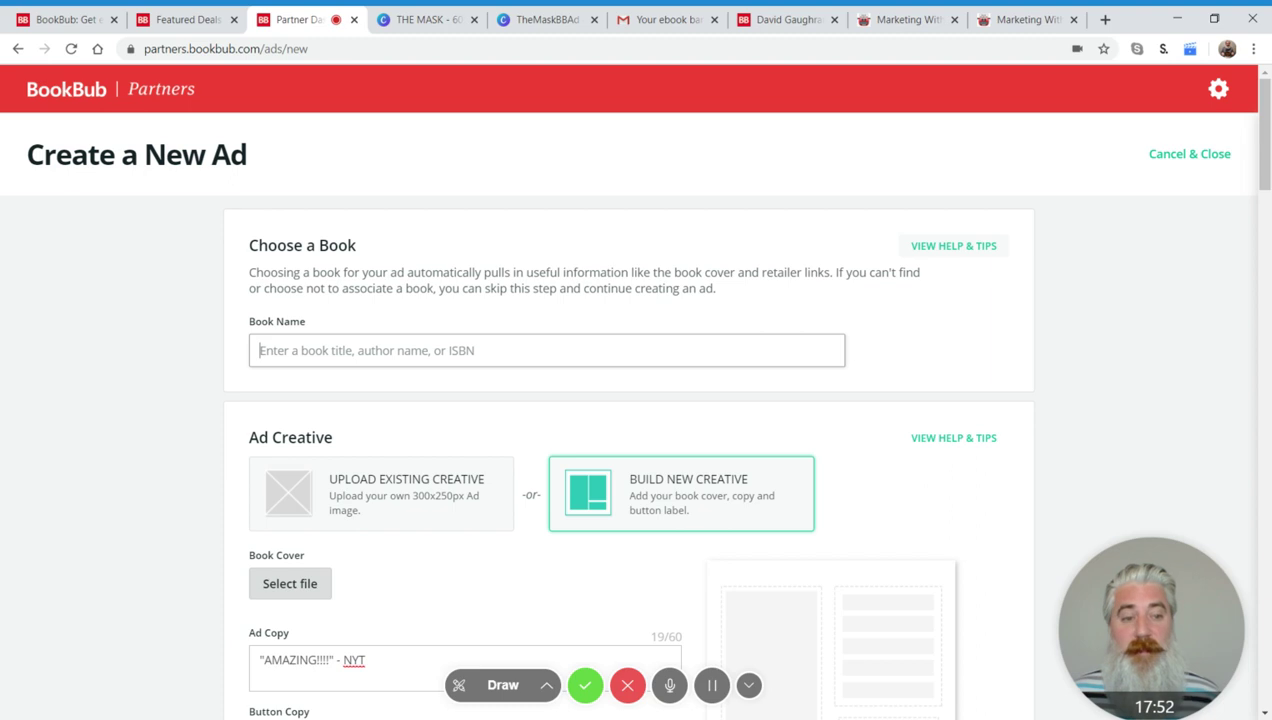
scroll(1045, 325, down, 1)
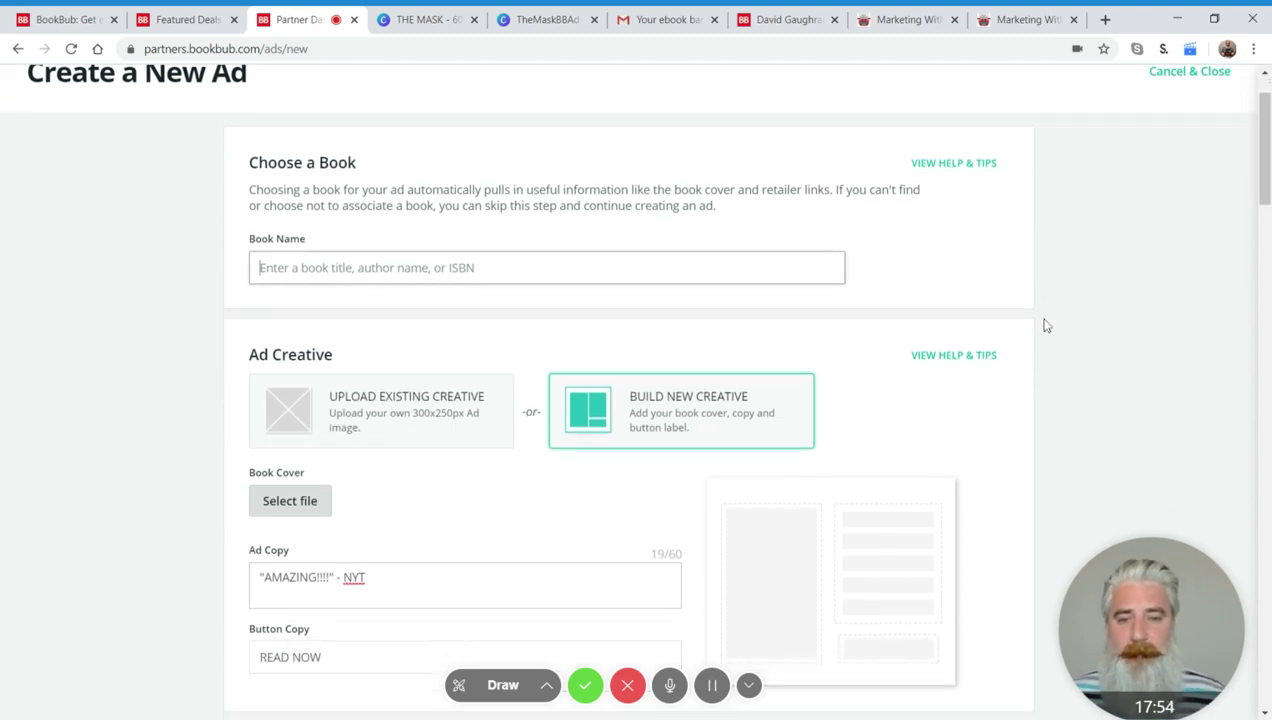
scroll(1068, 329, down, 1)
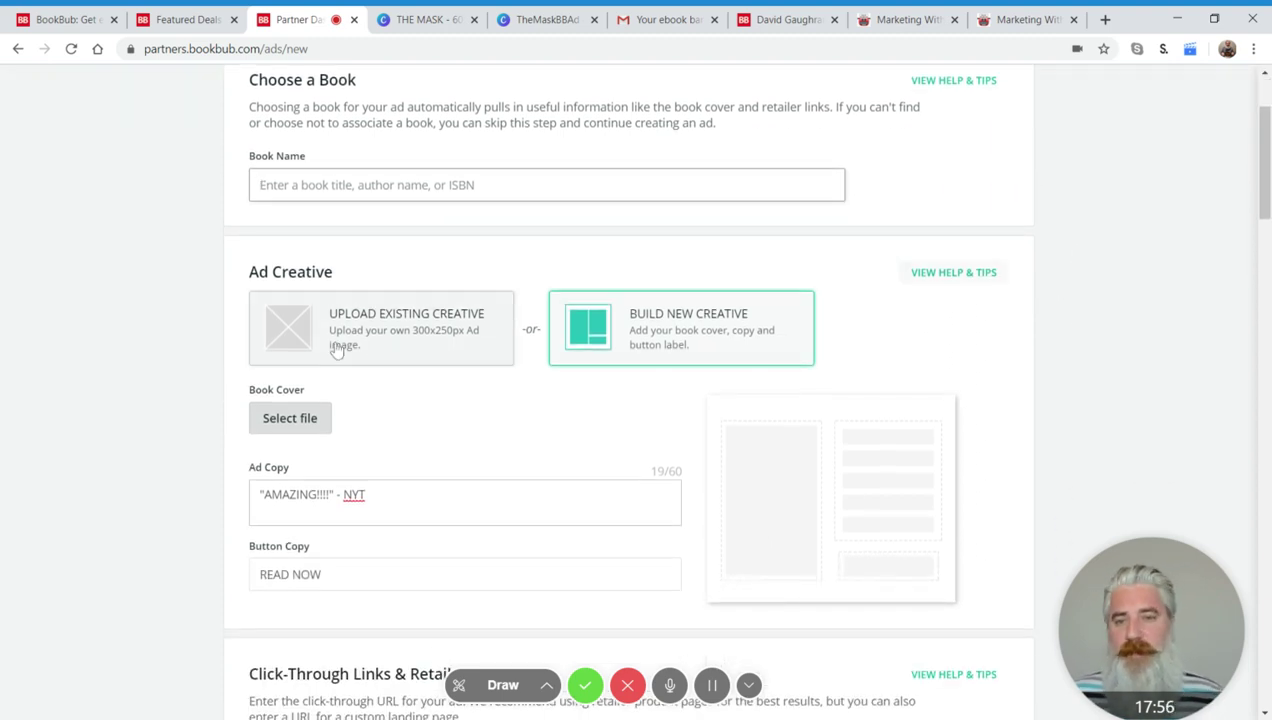
scroll(432, 268, down, 1)
click(428, 262)
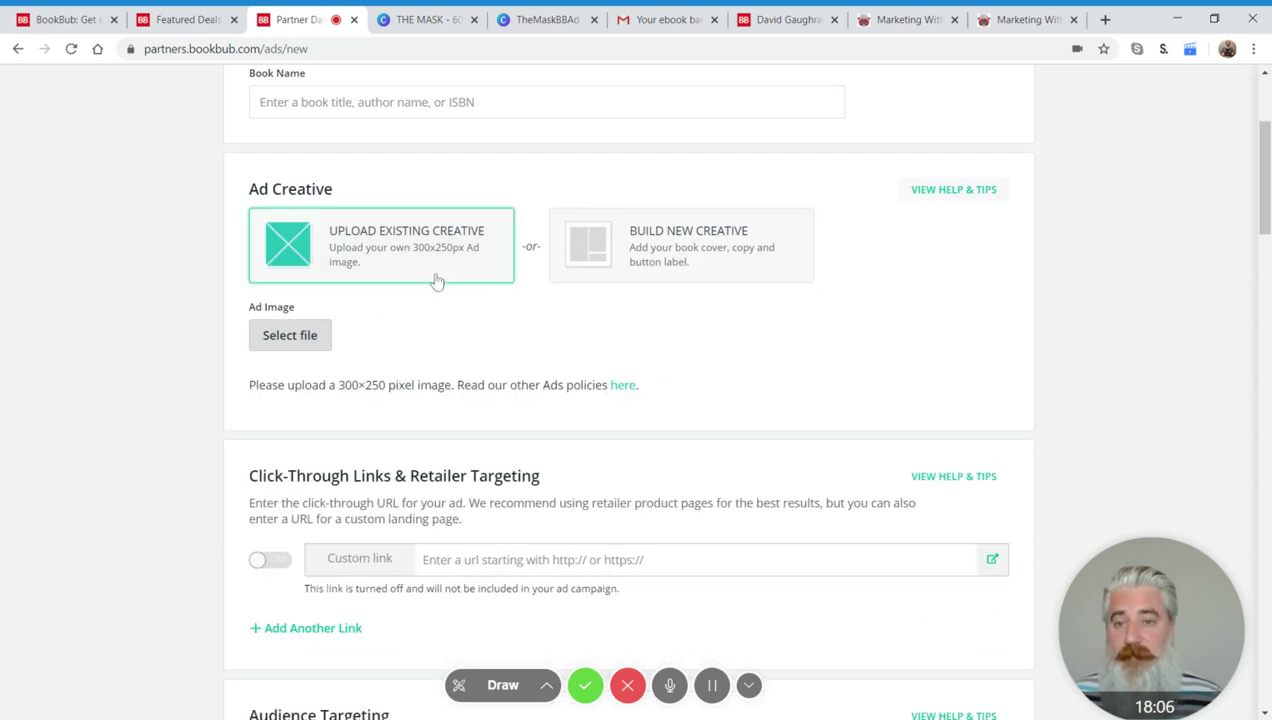
Upload the finished THE MASK ad image with the headline THE NEXT VICTIM... IS YOU as the ad creative.
click(284, 343)
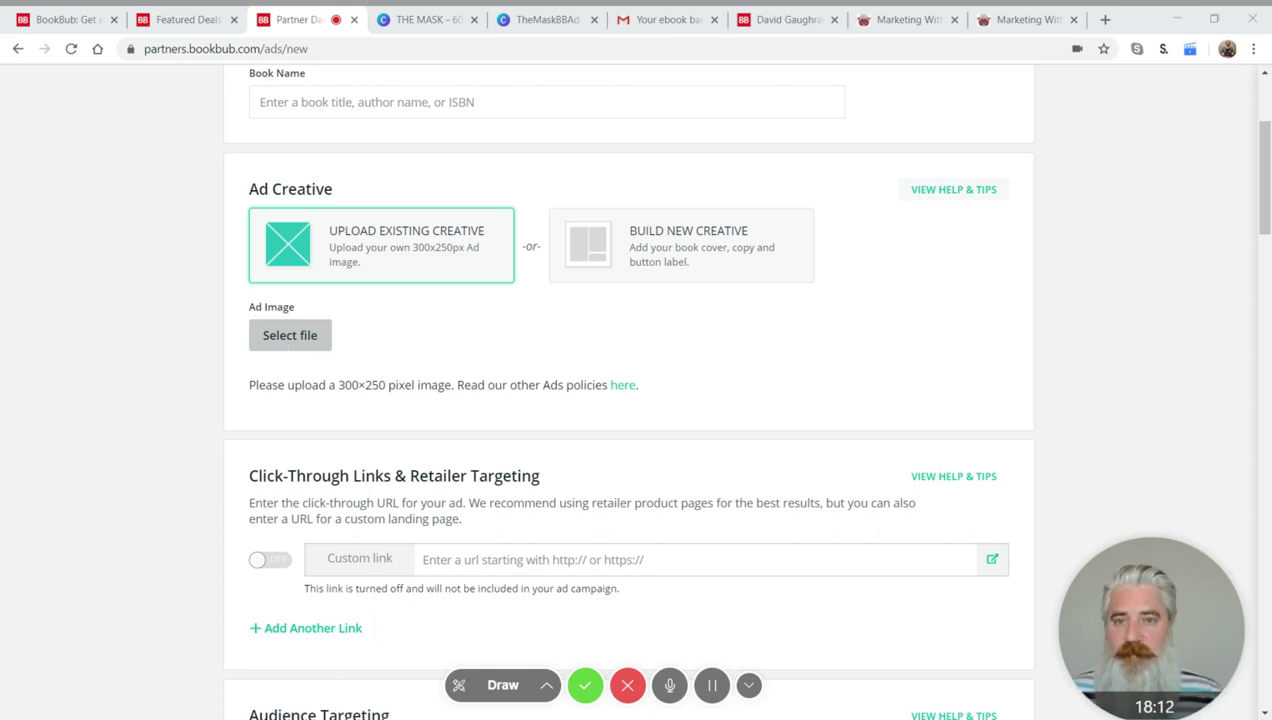
key(Return)
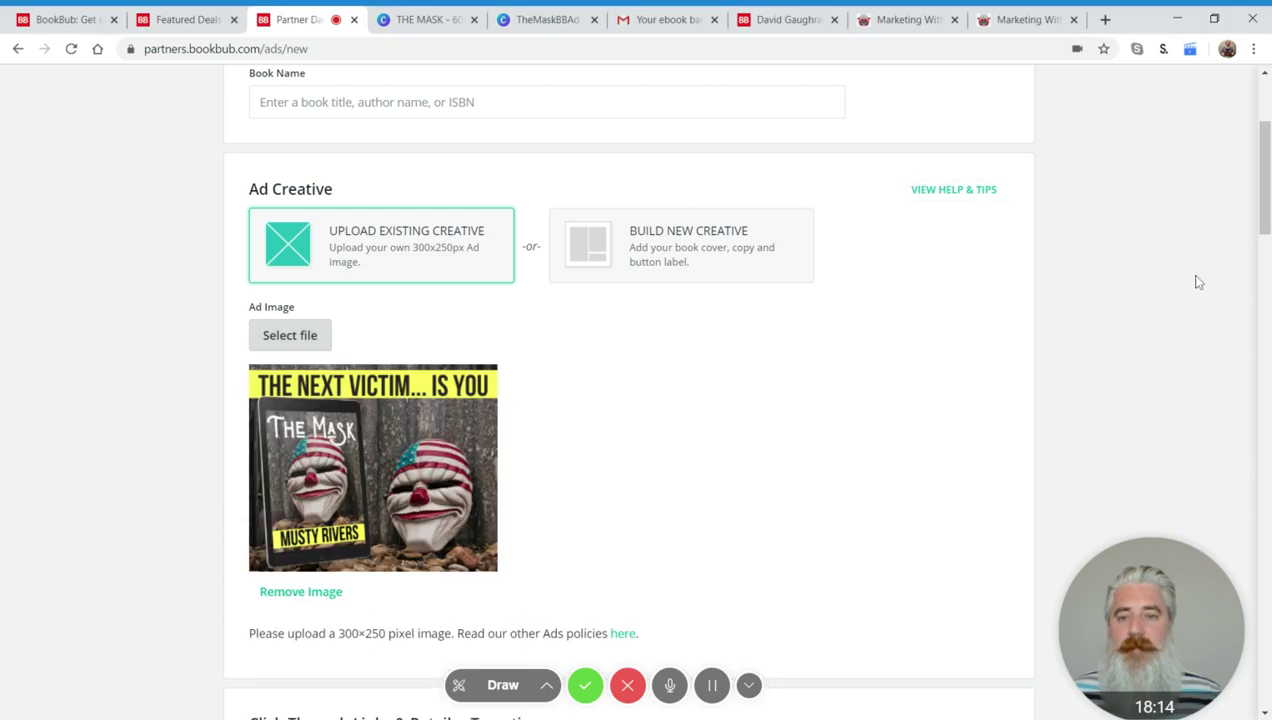
scroll(1093, 287, down, 2)
scroll(1076, 298, up, 1)
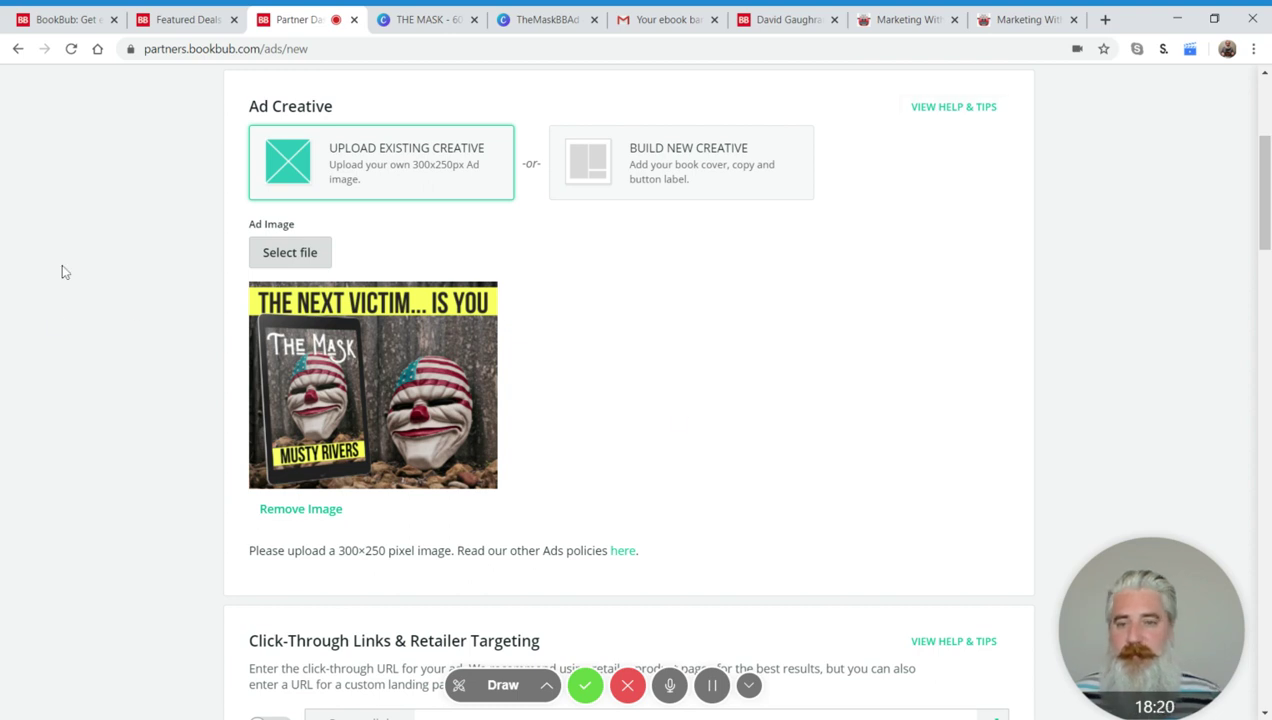
Switch to Gmail, examine the Errant Gods ad within the BookBub email, and return to the BookBub ad form.
click(668, 19)
scroll(757, 195, down, 10)
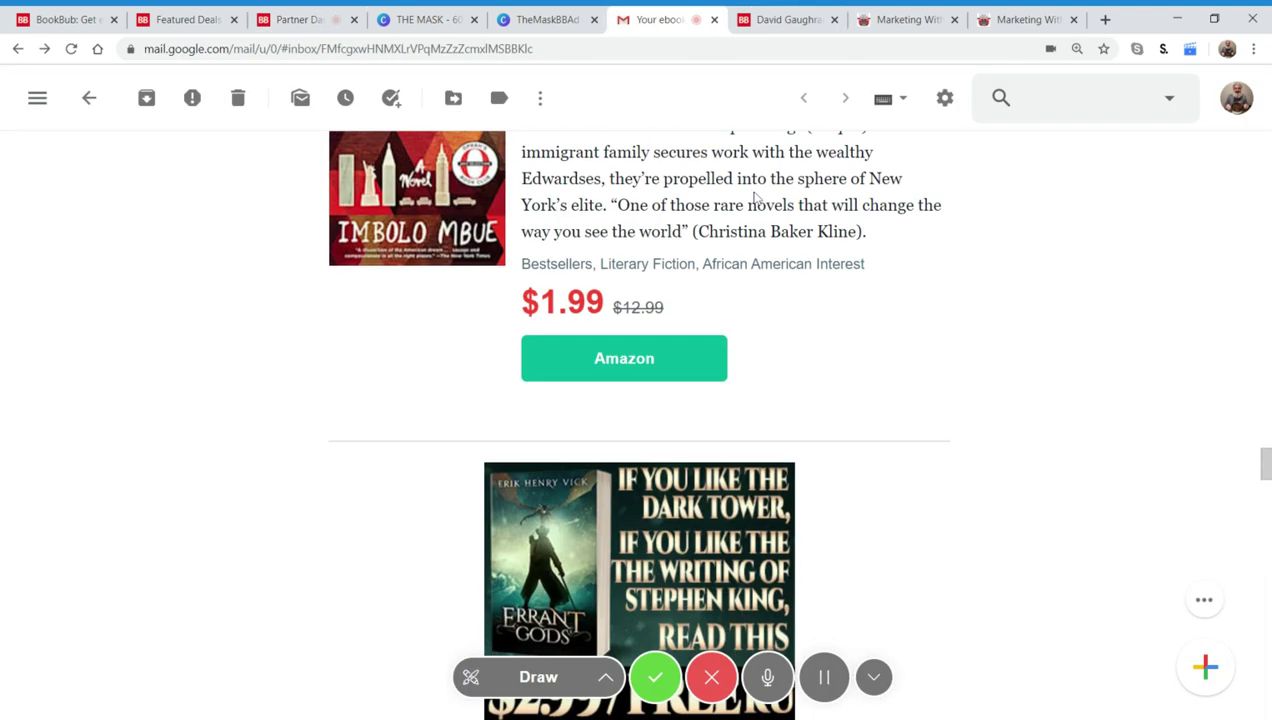
scroll(757, 195, up, 5)
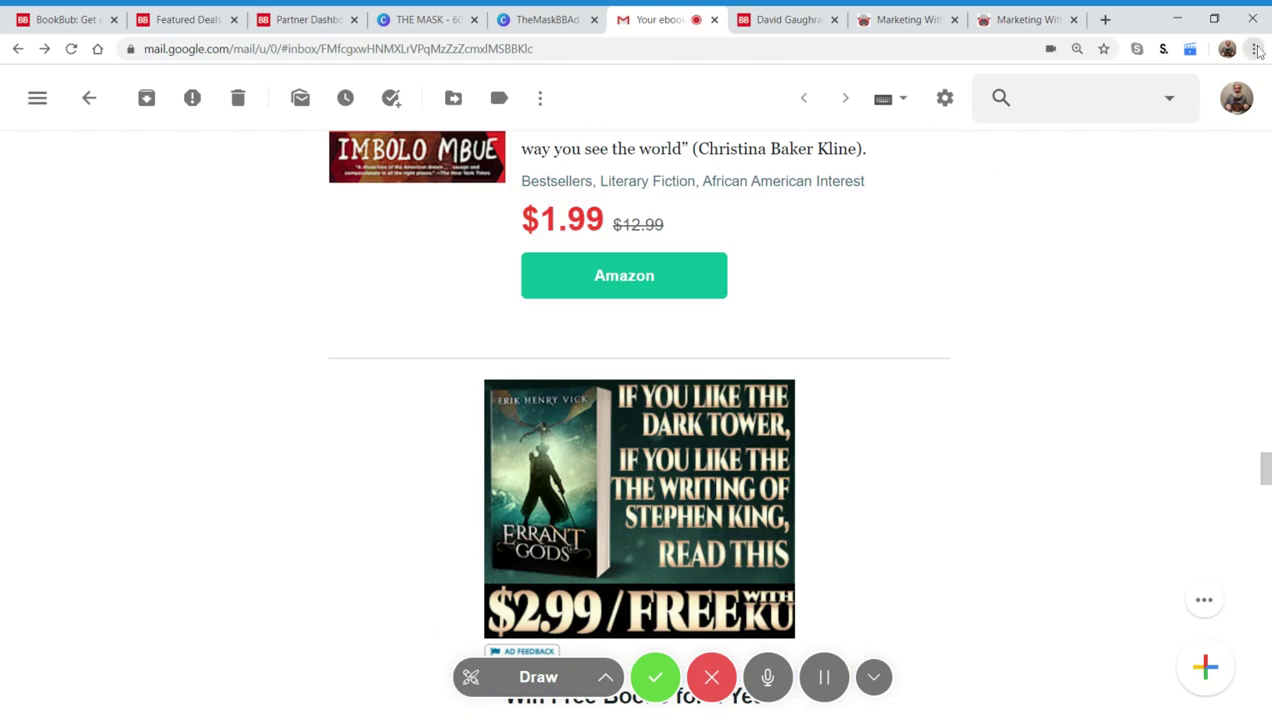
key(ctrl+minus)
key(ctrl+minus)
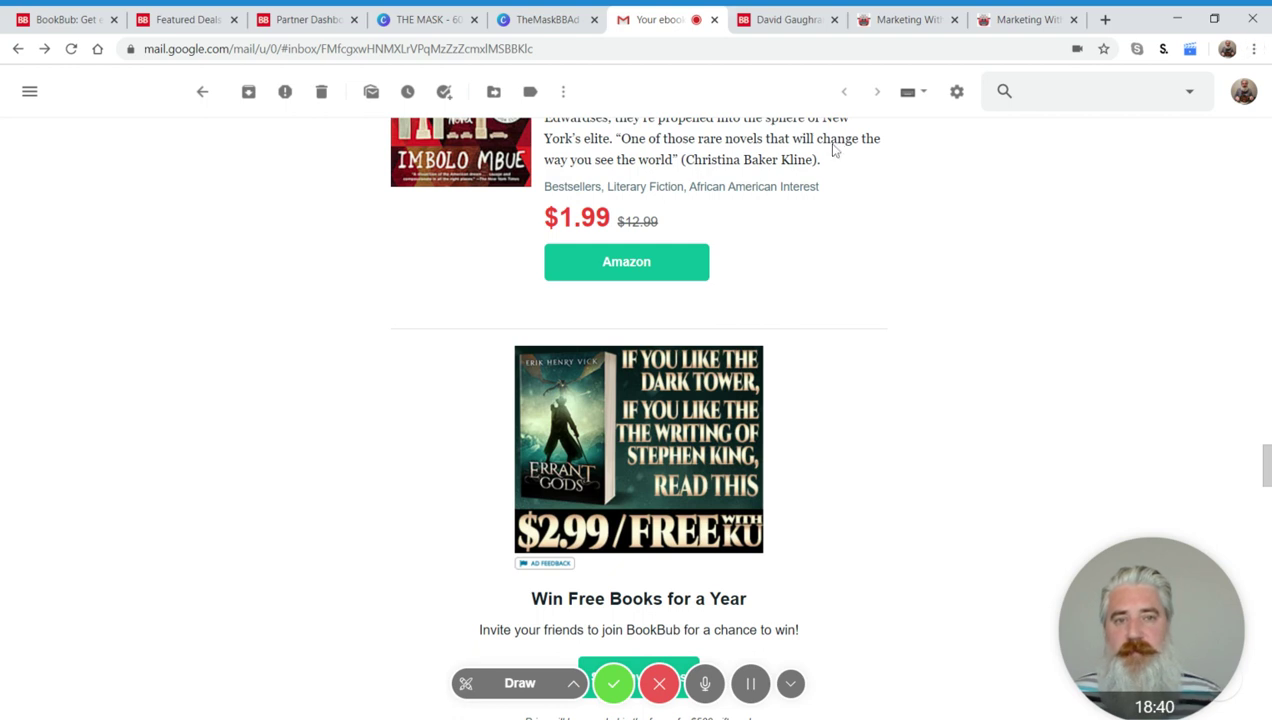
key(ctrl+3)
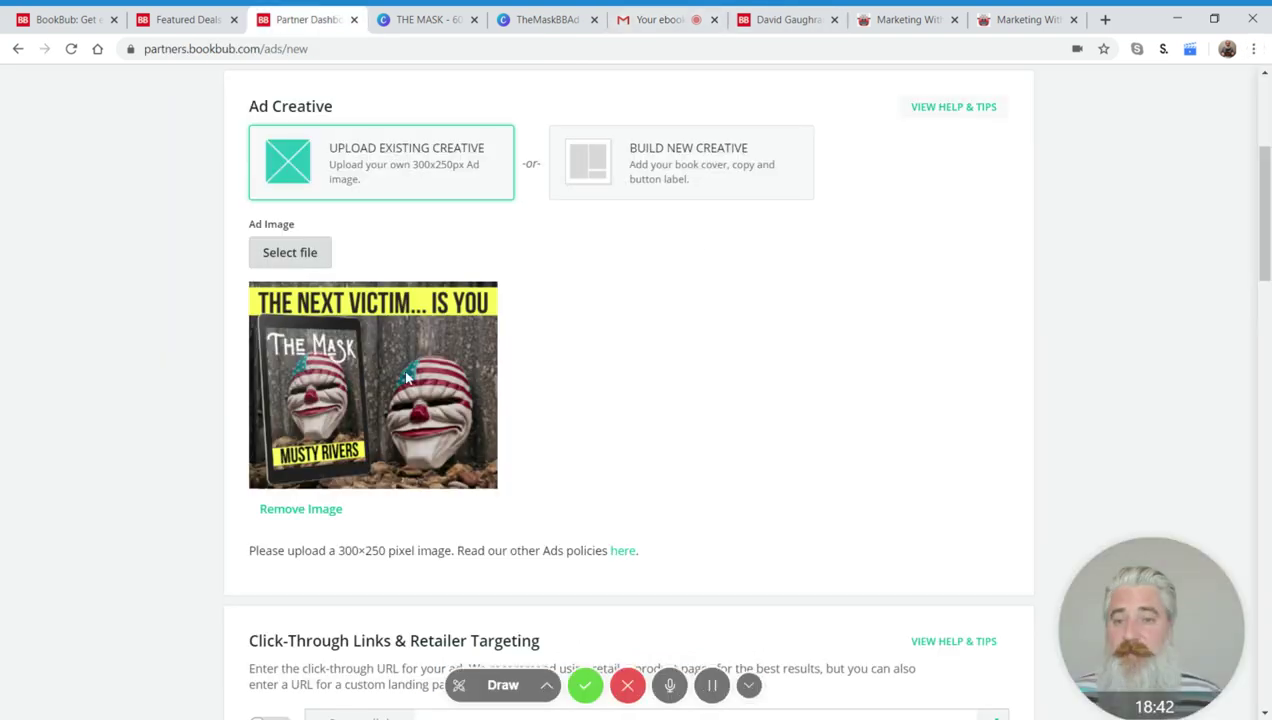
Compare THE MASK cover and TheMaskBBAd design in Canva with the Errant Gods ad in Gmail, and return to the BookBub ad form.
click(432, 14)
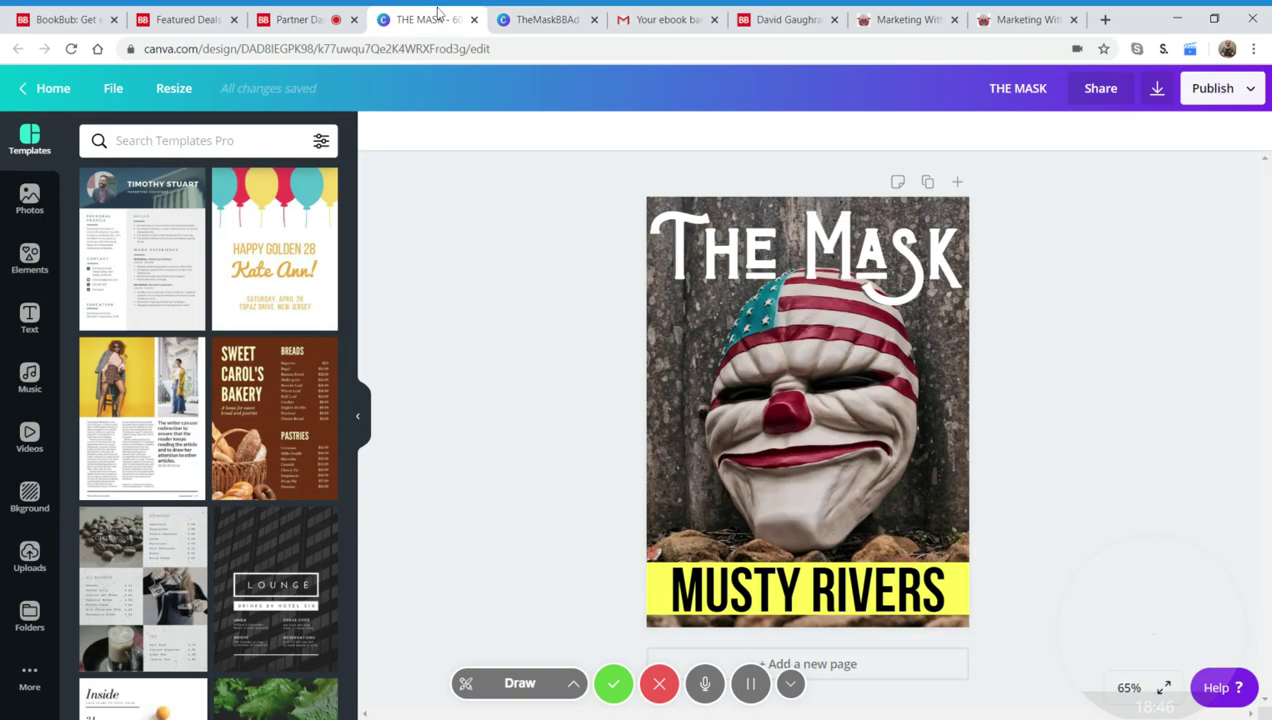
click(540, 19)
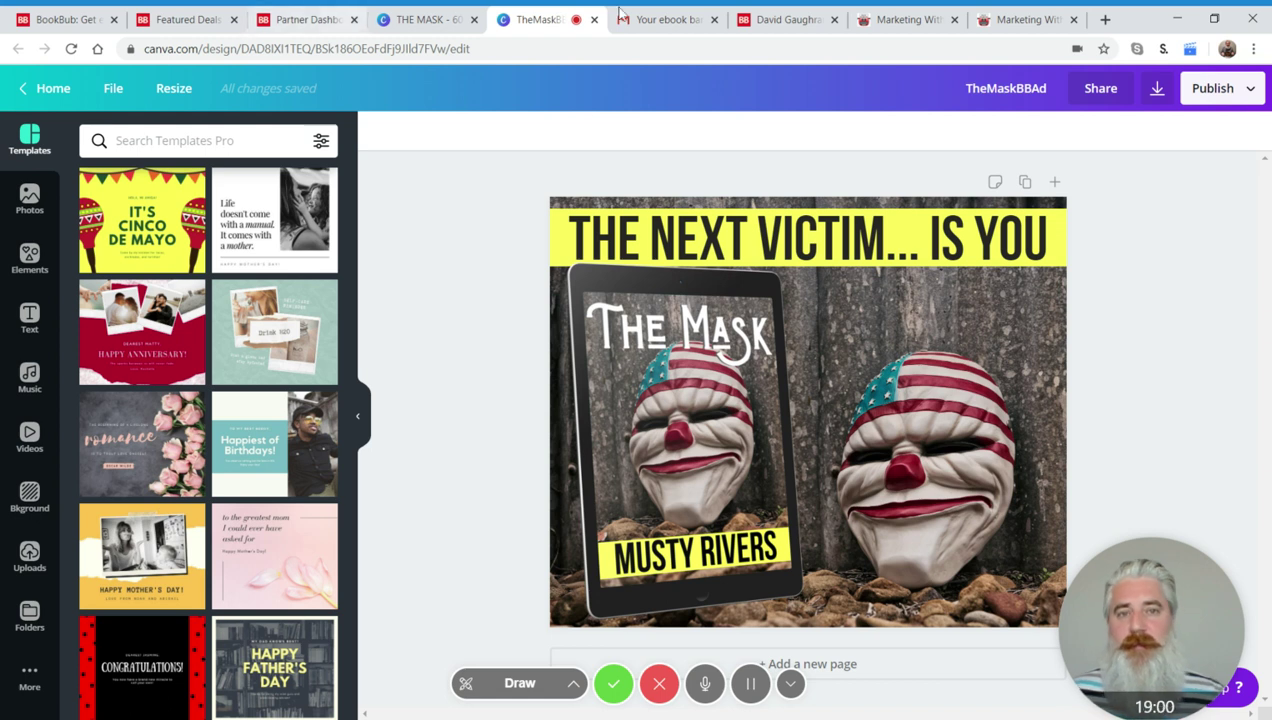
click(786, 19)
click(645, 19)
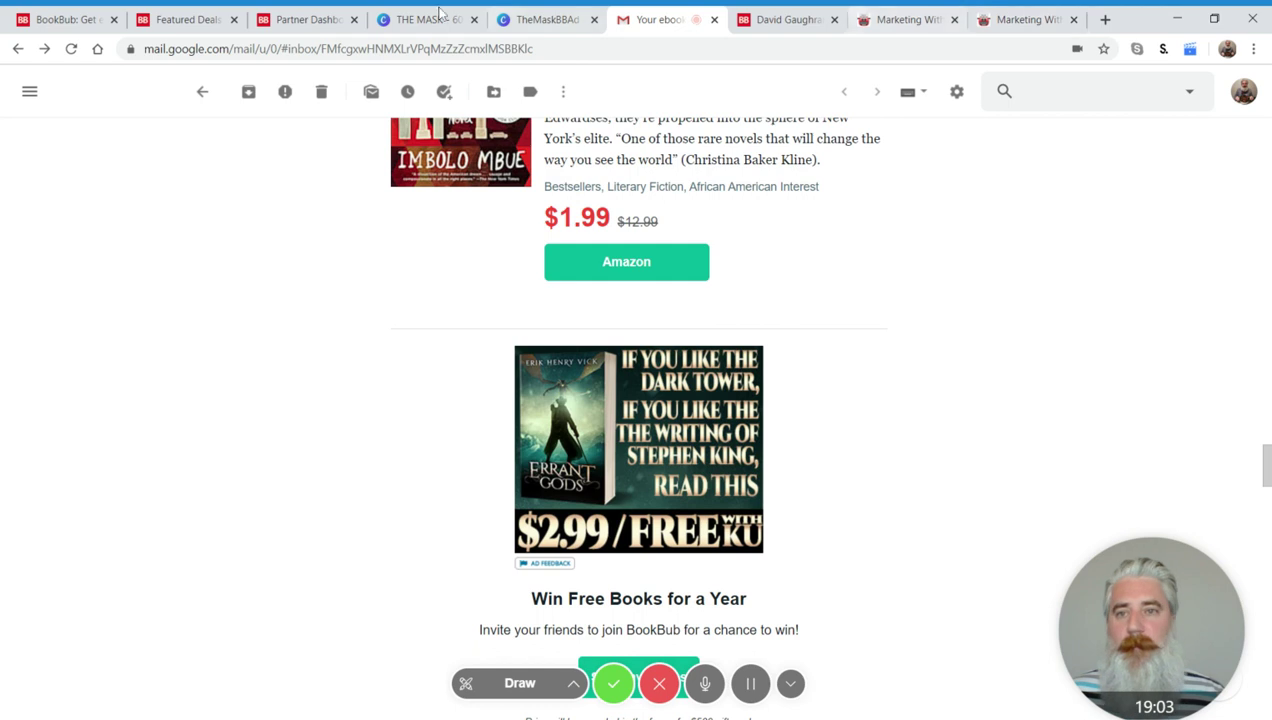
click(300, 19)
click(195, 19)
click(268, 15)
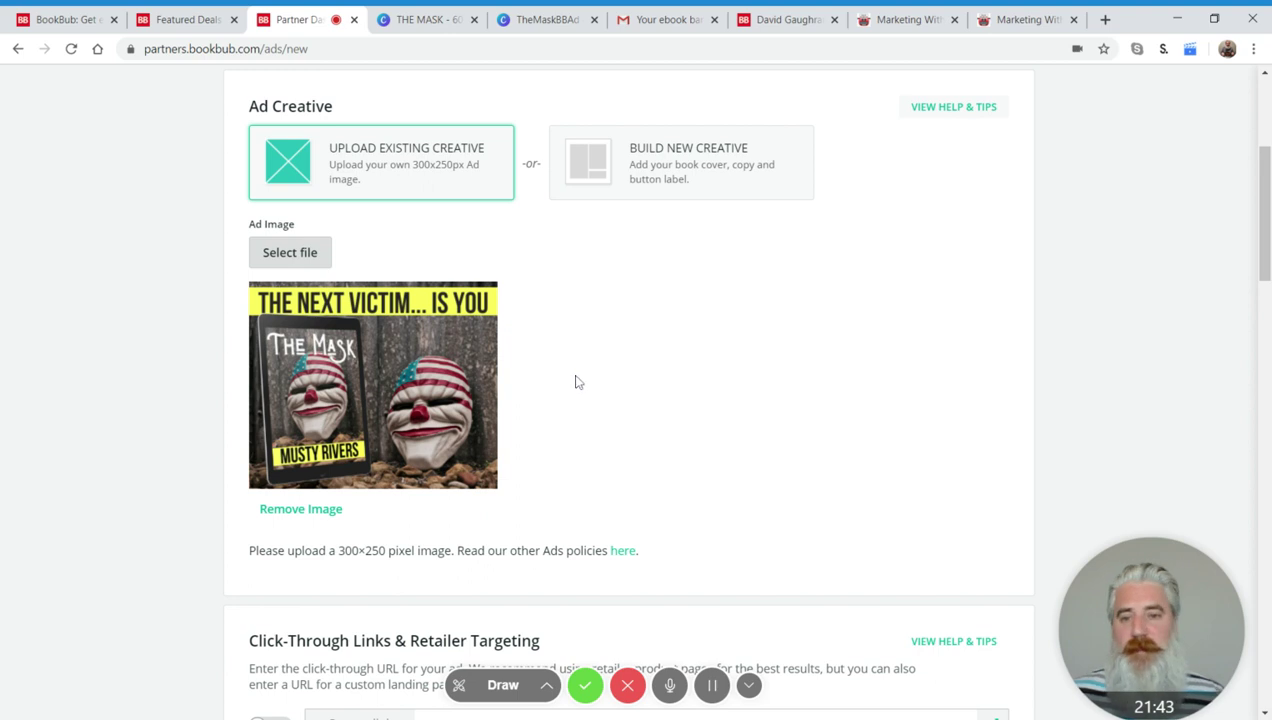
Examine the ad form from the uploaded creative through Click-Through Links & Retailer Targeting to Audience Targeting.
scroll(603, 378, down, 2)
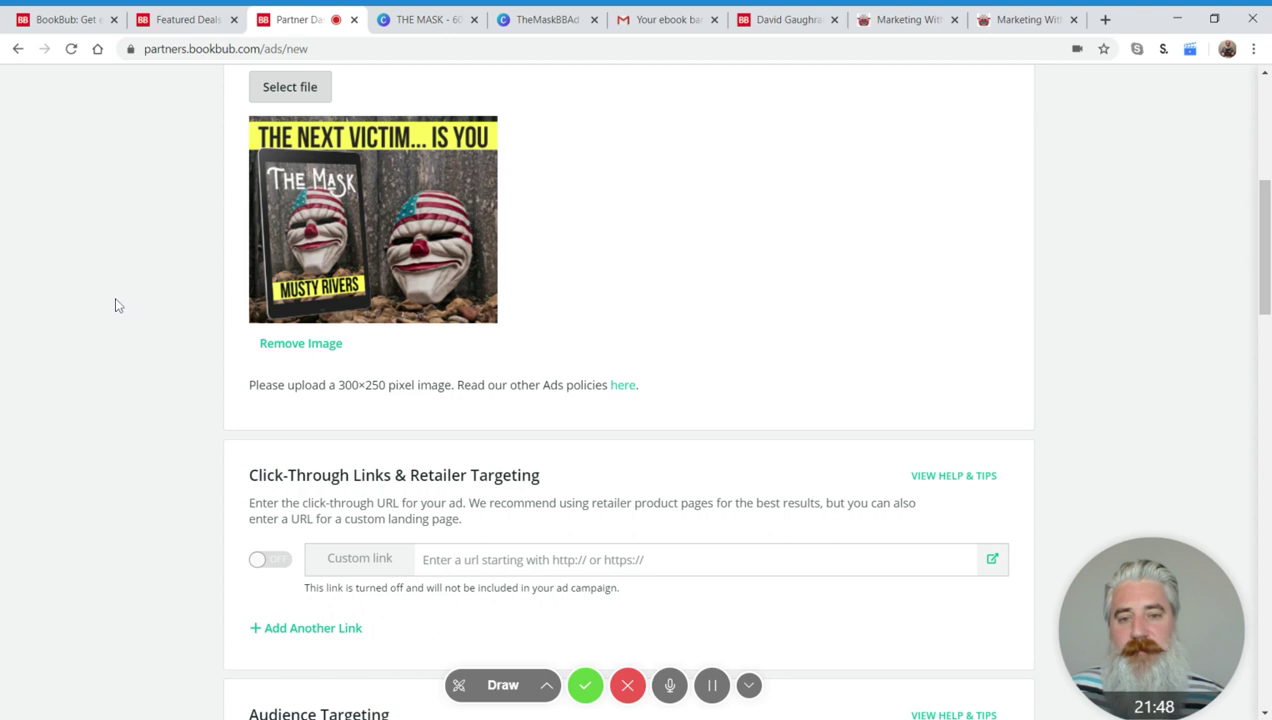
scroll(115, 295, up, 2)
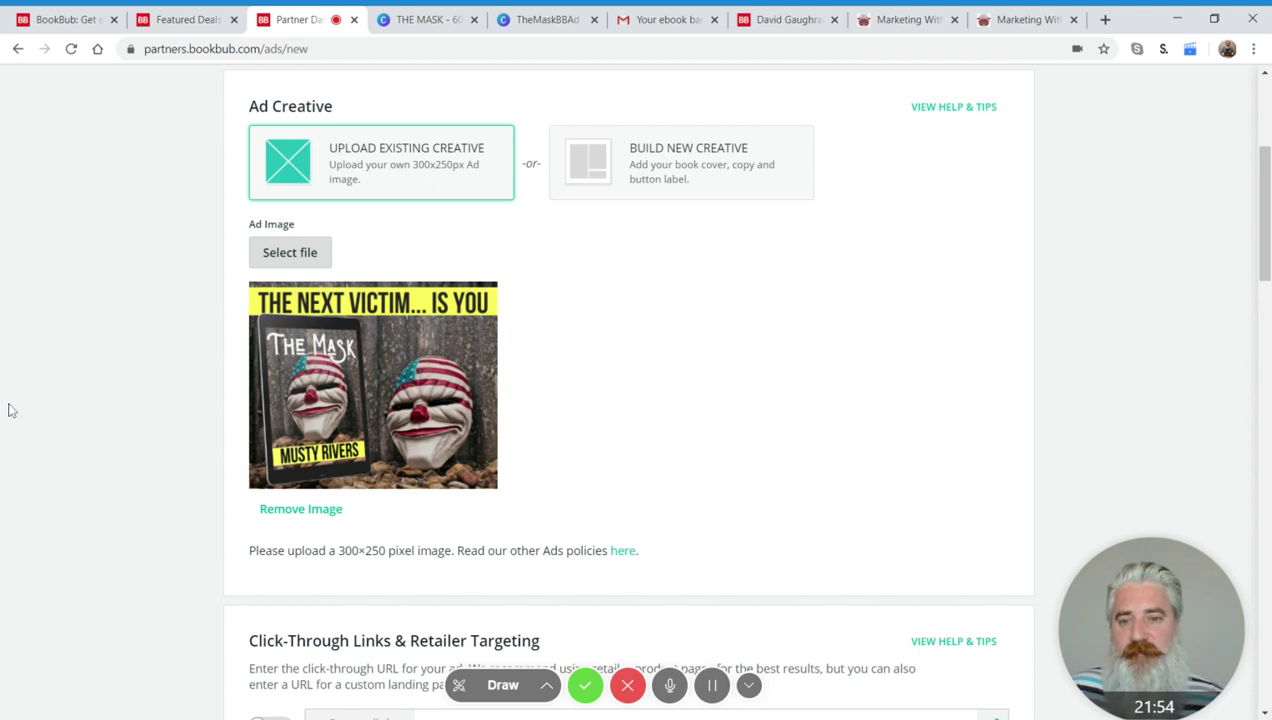
scroll(241, 316, down, 3)
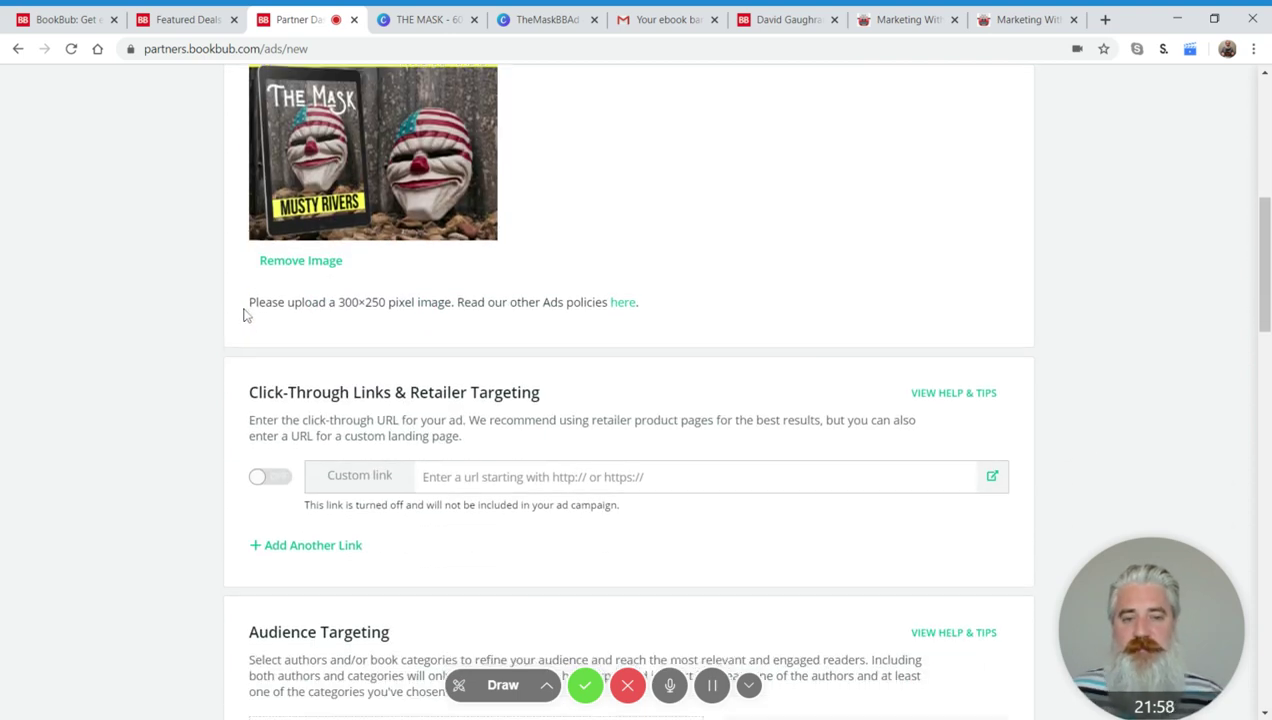
scroll(600, 335, up, 3)
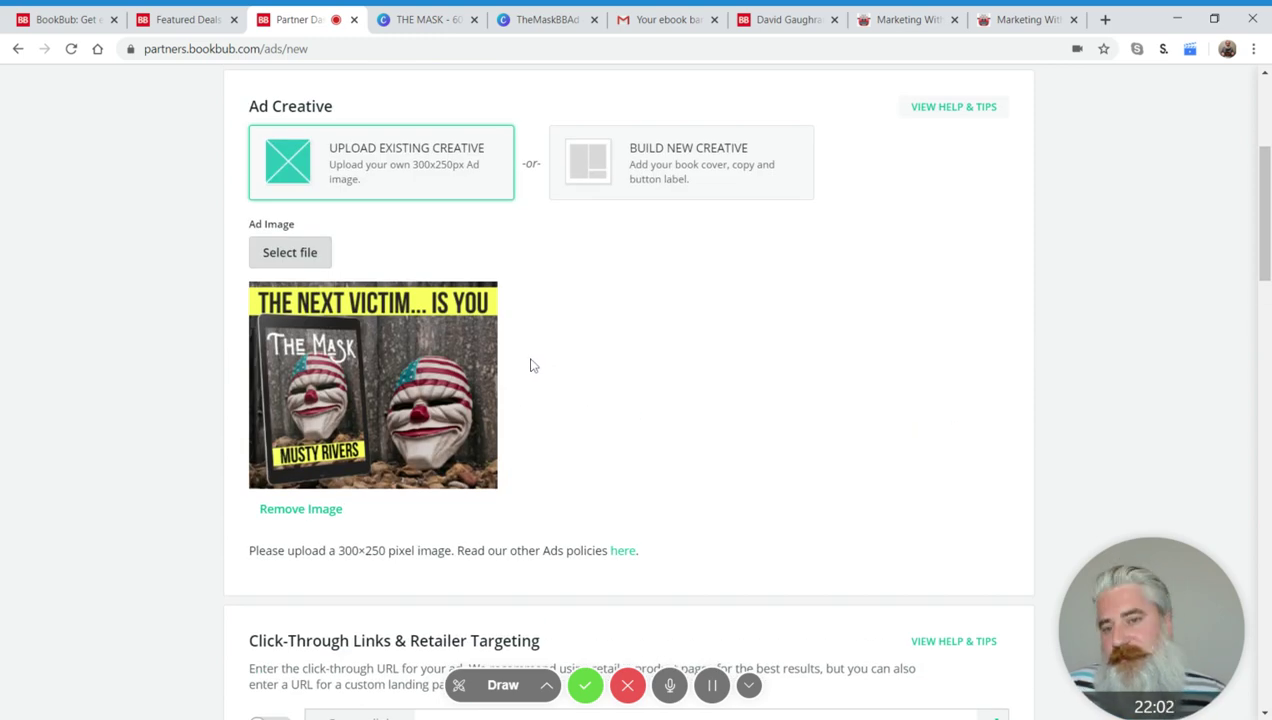
scroll(530, 366, down, 2)
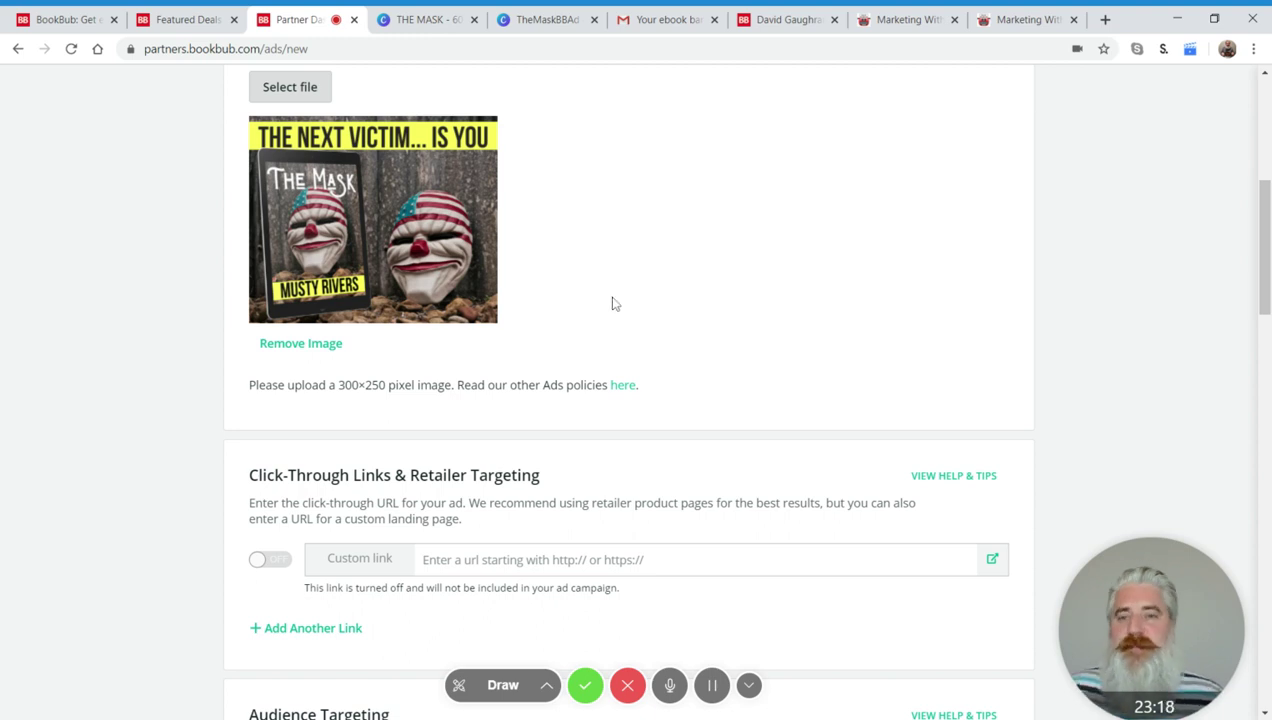
scroll(448, 343, down, 3)
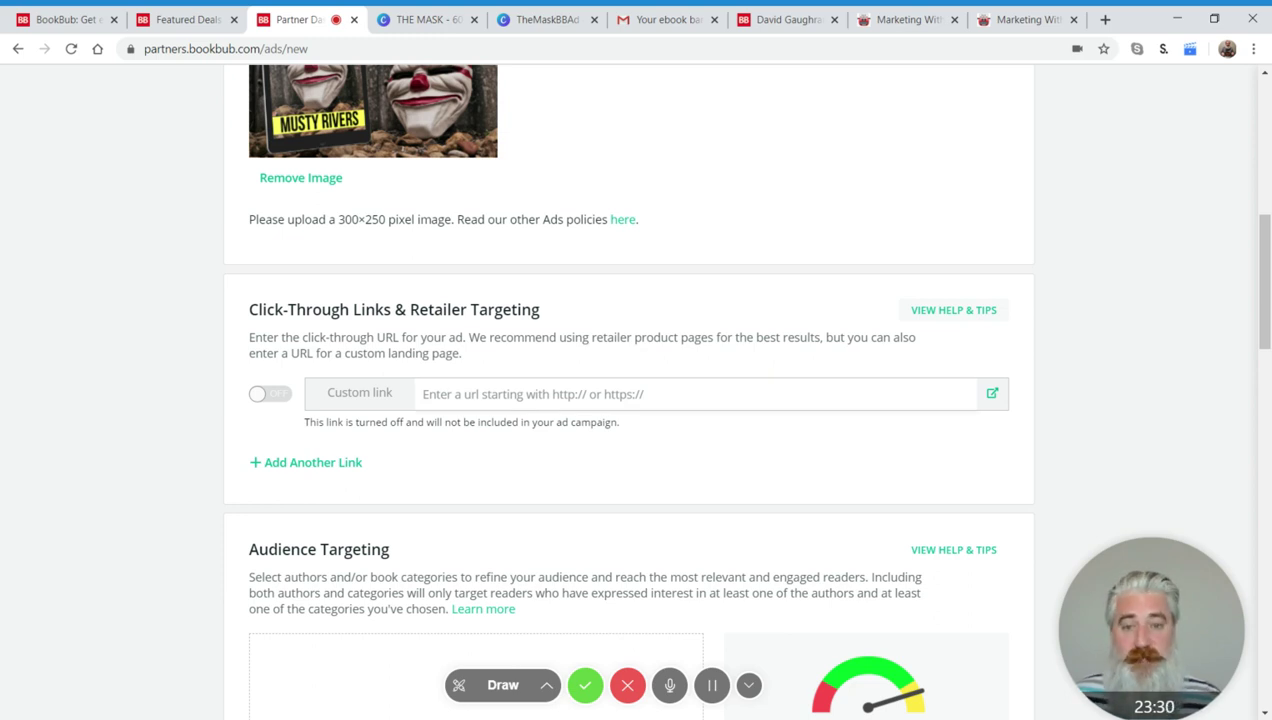
scroll(495, 405, down, 5)
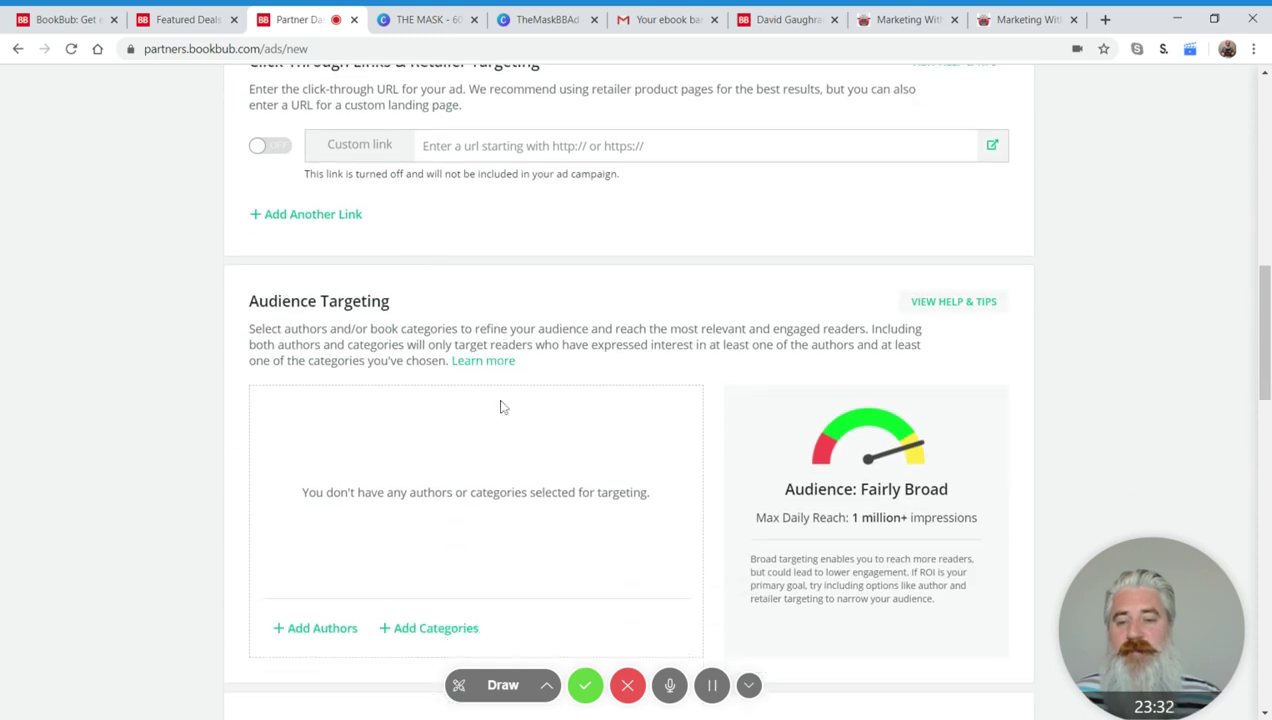
scroll(650, 378, up, 6)
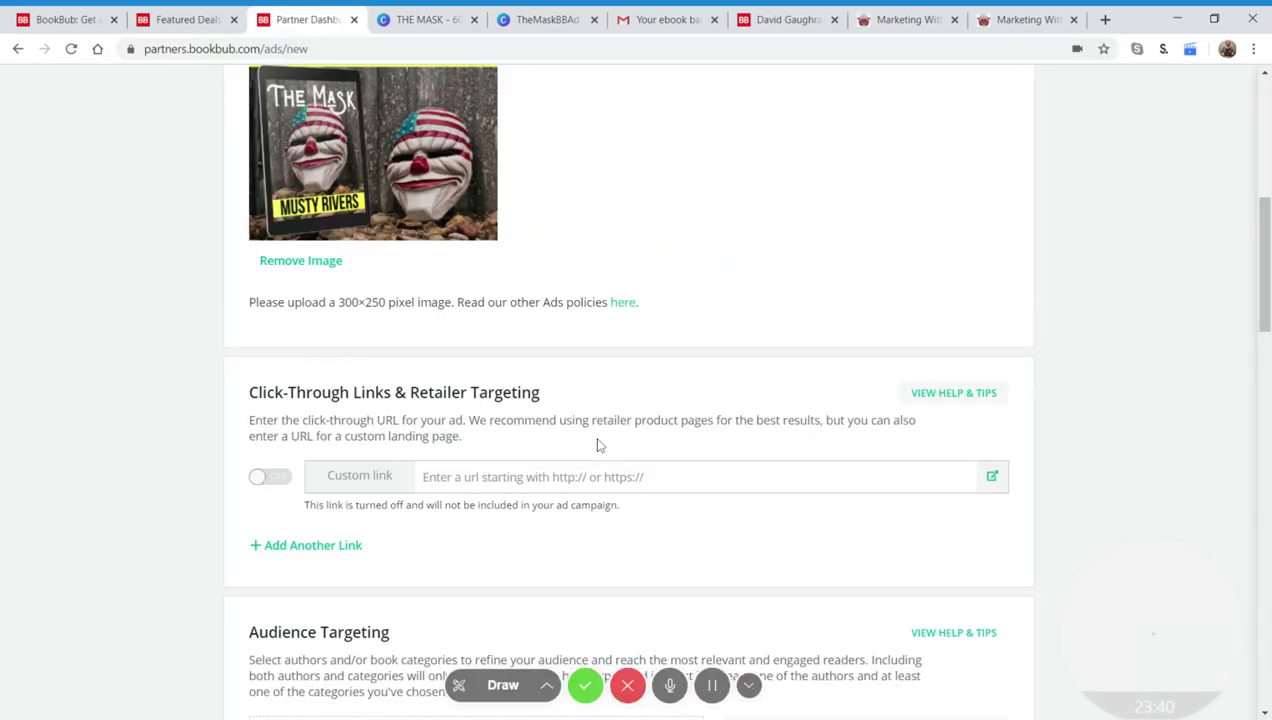
click(616, 486)
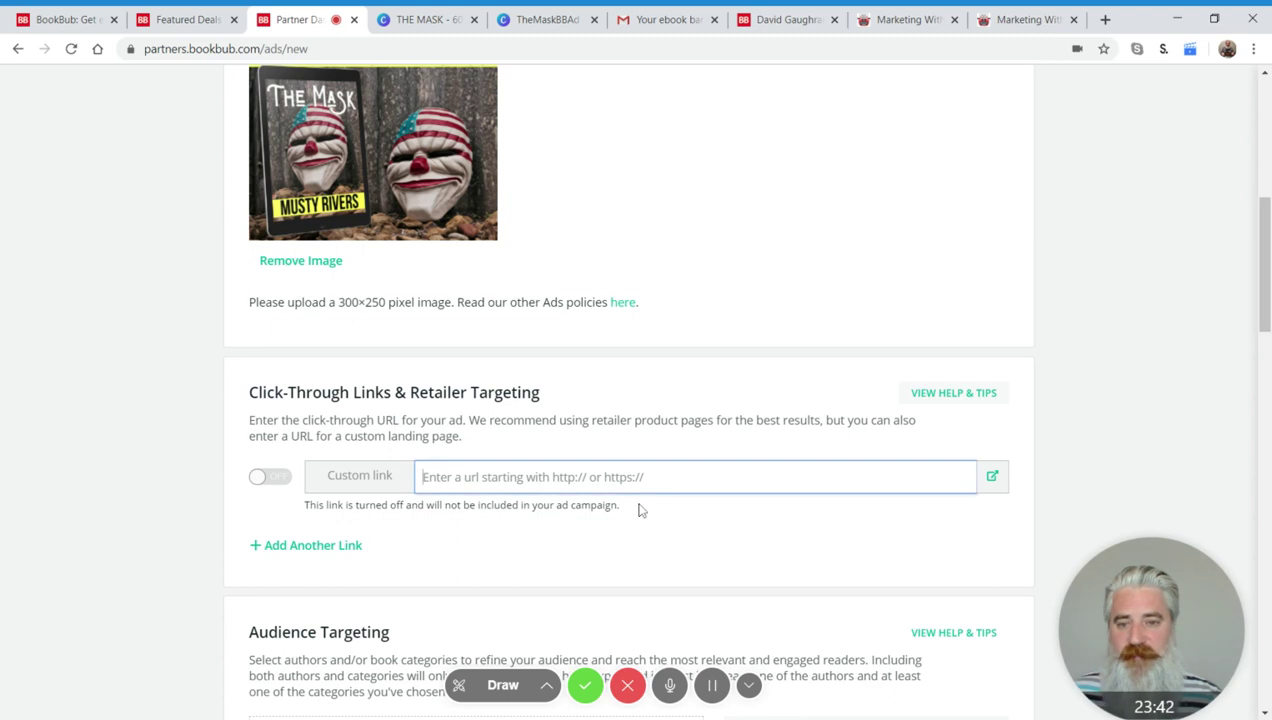
text(https://www.amazon.com/dp/B0081MW9LM/)
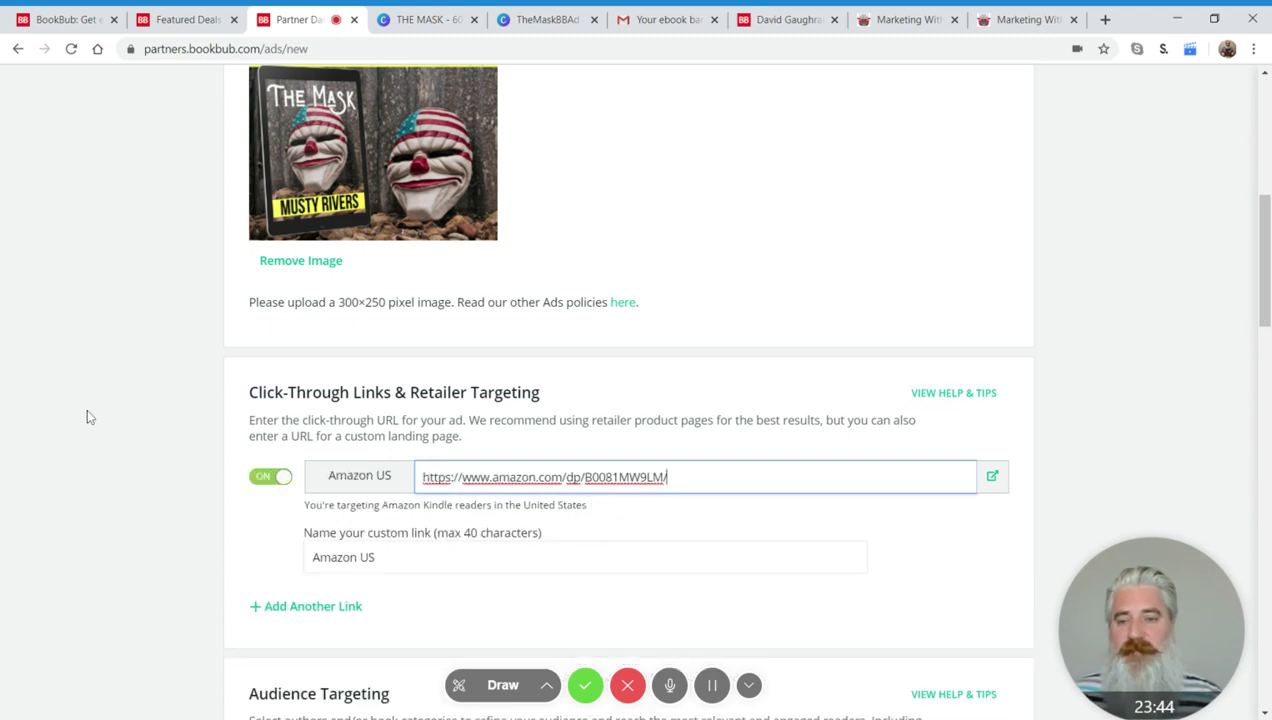
click(63, 348)
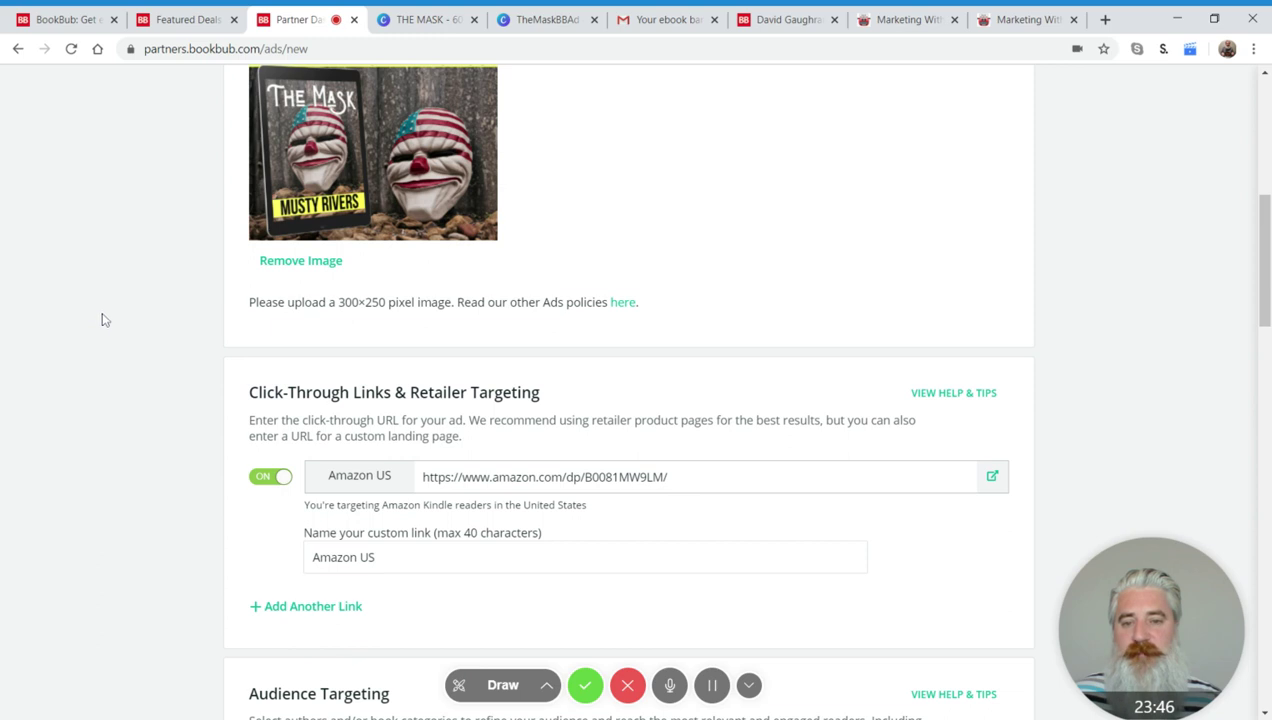
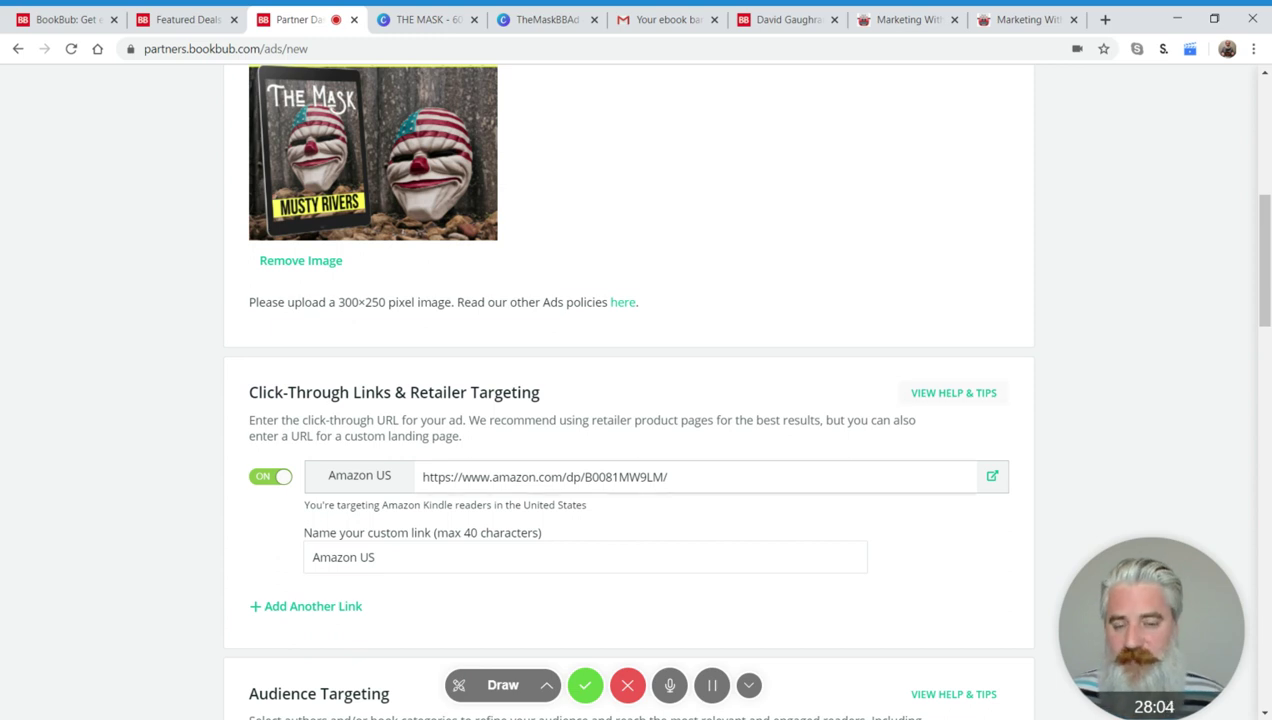
Examine the Audience Targeting section, check THE MASK cover in Canva, and return to the BookBub ad form.
scroll(400, 448, down, 2)
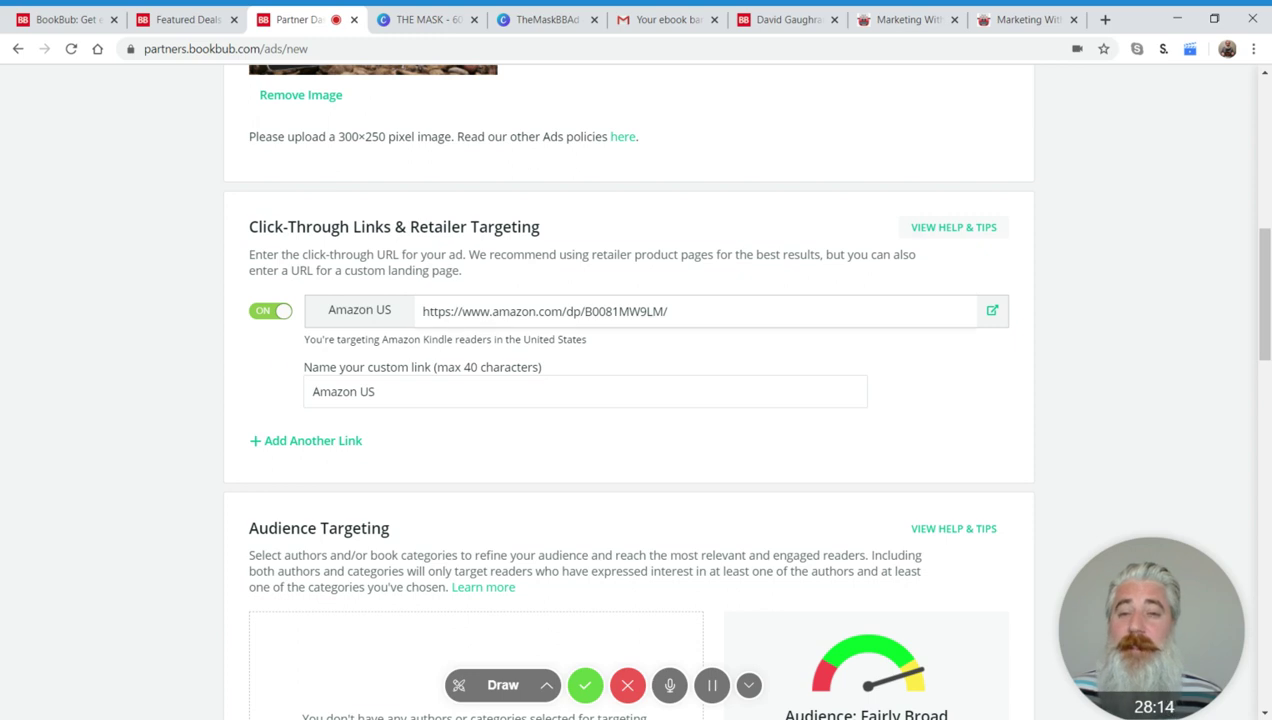
scroll(184, 286, down, 2)
scroll(170, 290, down, 2)
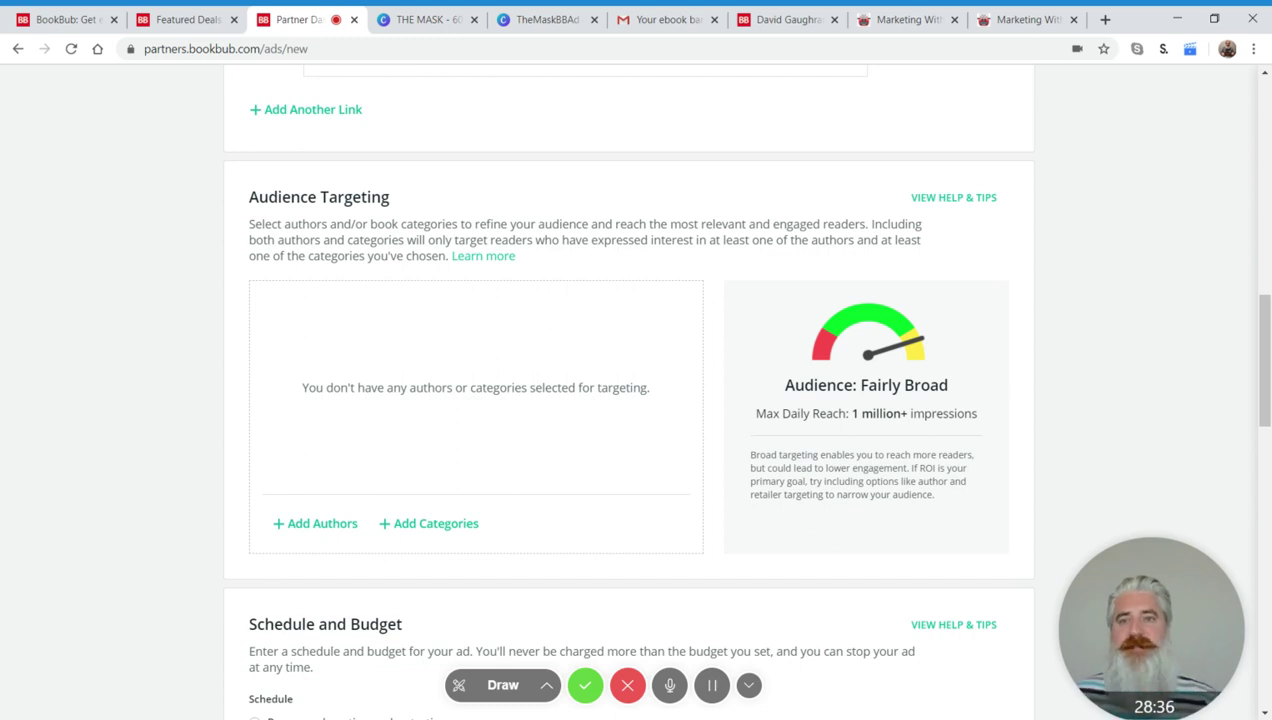
click(412, 18)
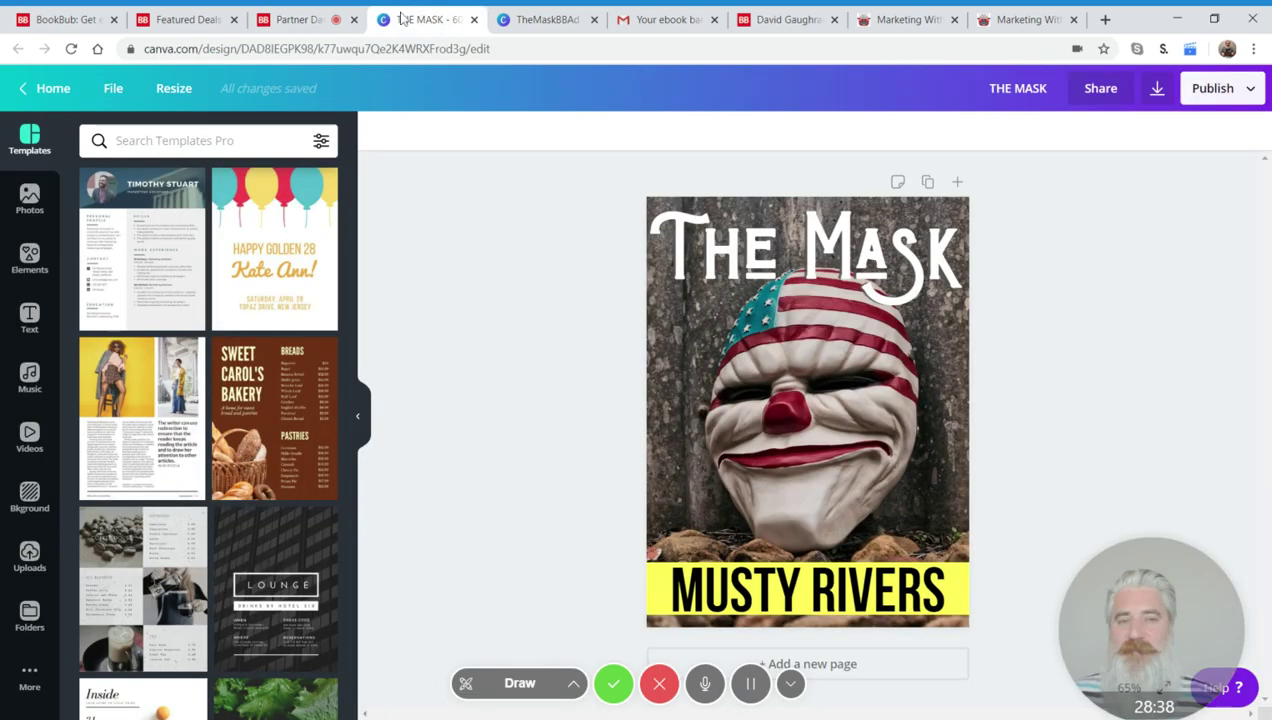
click(295, 19)
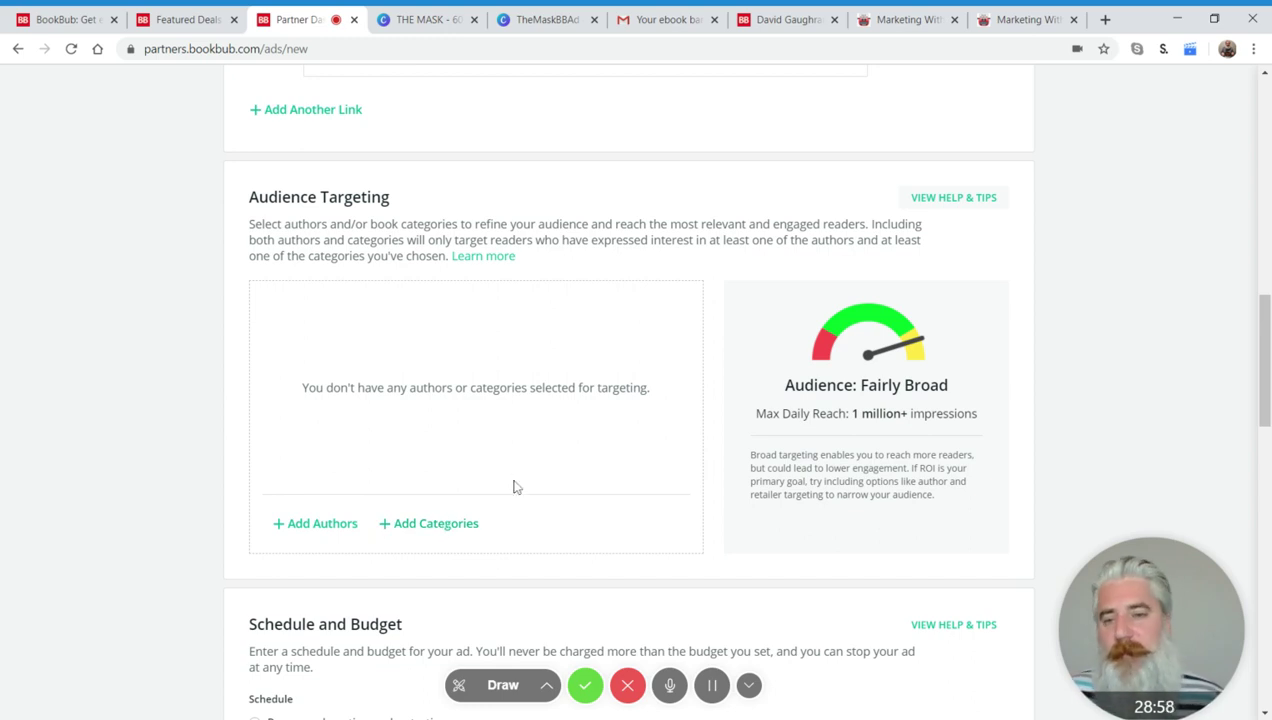
Review the genre categories in the BookBub Featured Deals pricing table and return to the ad form.
click(188, 19)
scroll(240, 290, down, 1)
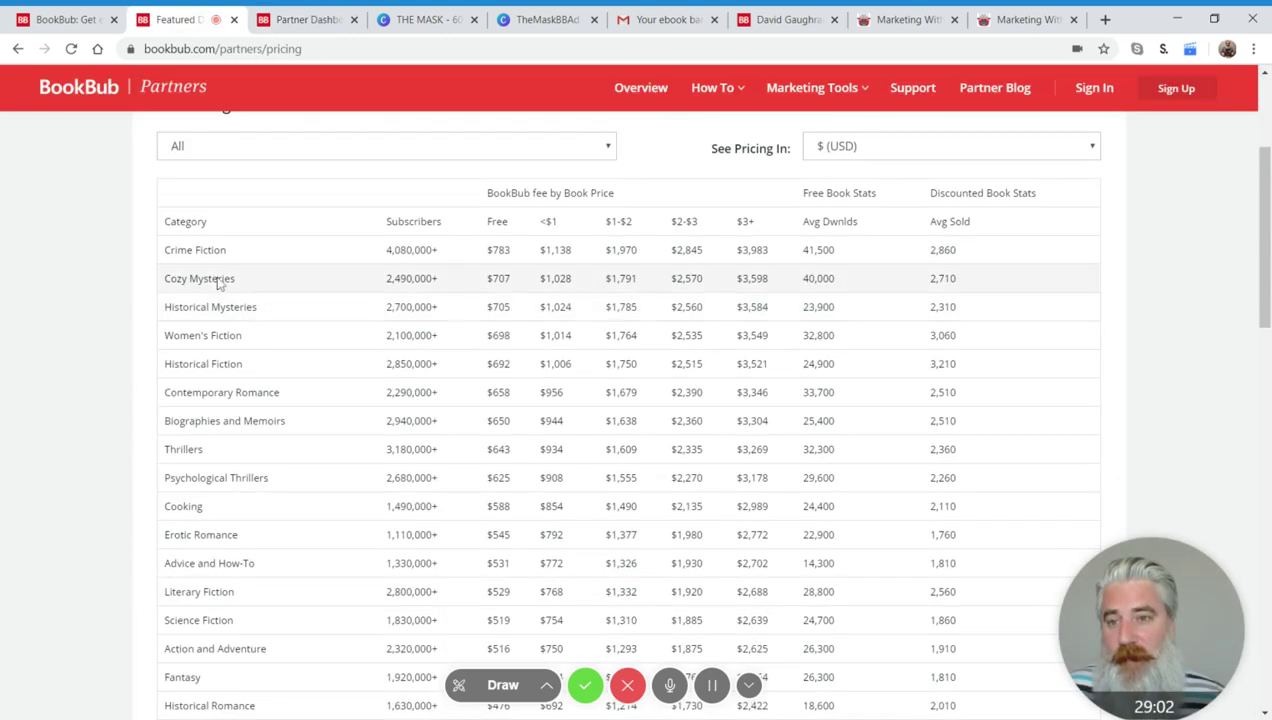
scroll(205, 535, down, 2)
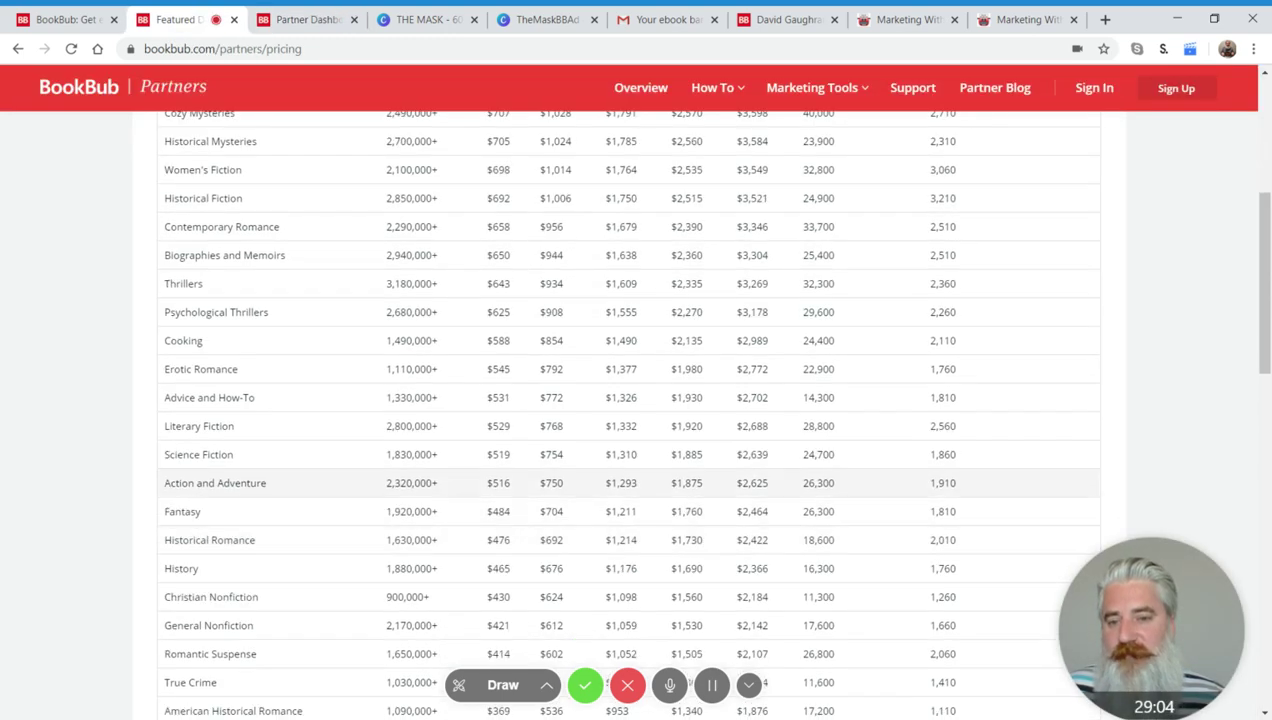
scroll(205, 487, down, 5)
scroll(207, 485, down, 2)
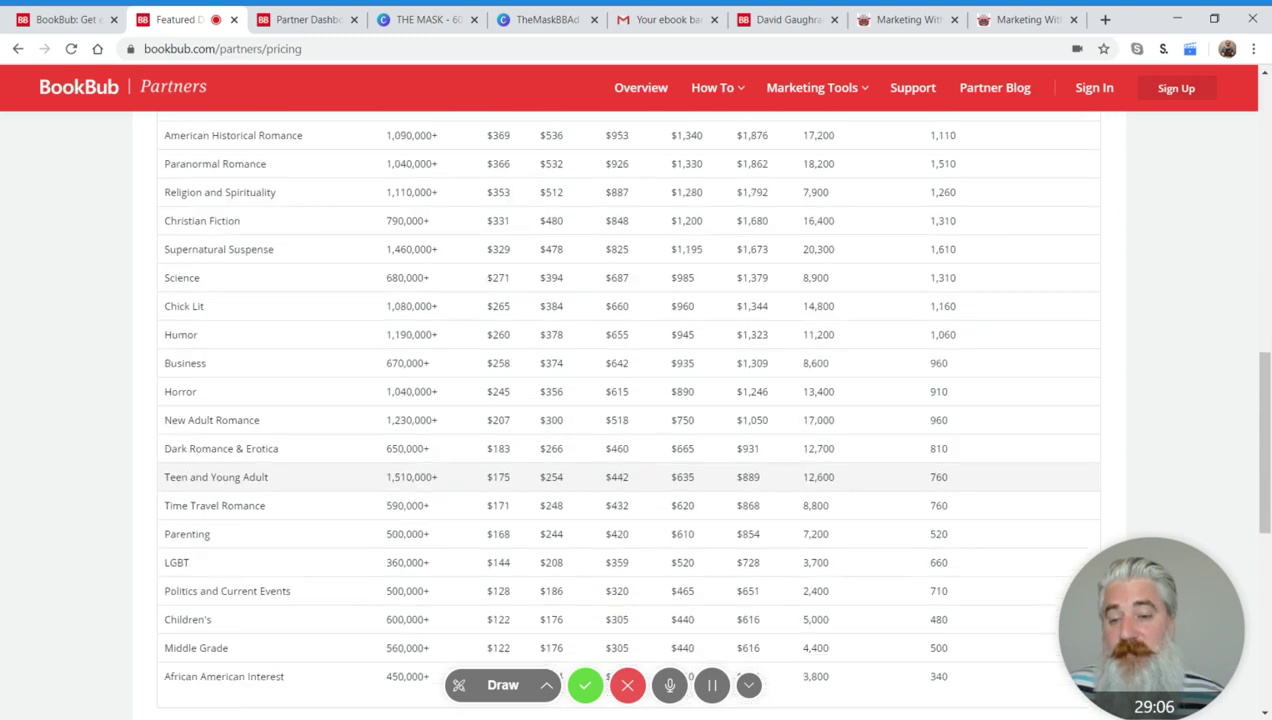
scroll(207, 485, up, 4)
click(278, 12)
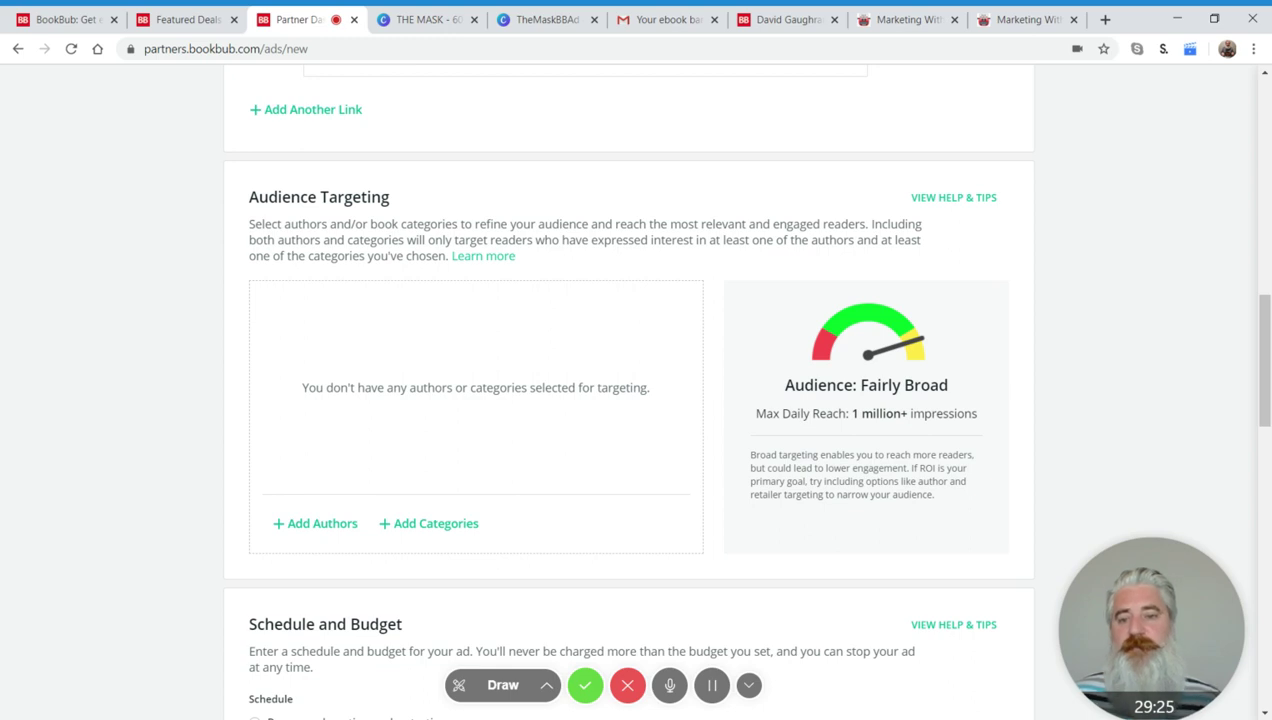
Open category targeting for the ad and select Psychological Thrillers, Thrillers and Crime Fiction.
click(436, 523)
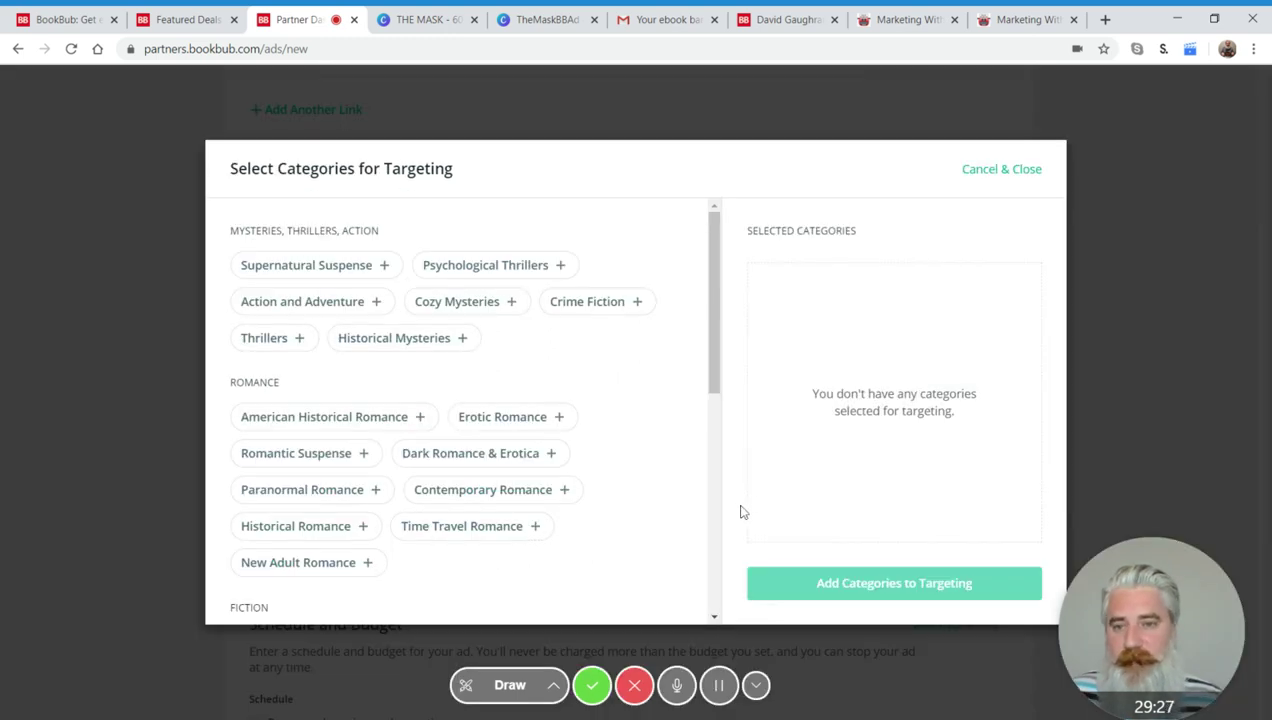
scroll(550, 445, down, 3)
scroll(550, 440, down, 2)
scroll(551, 443, up, 4)
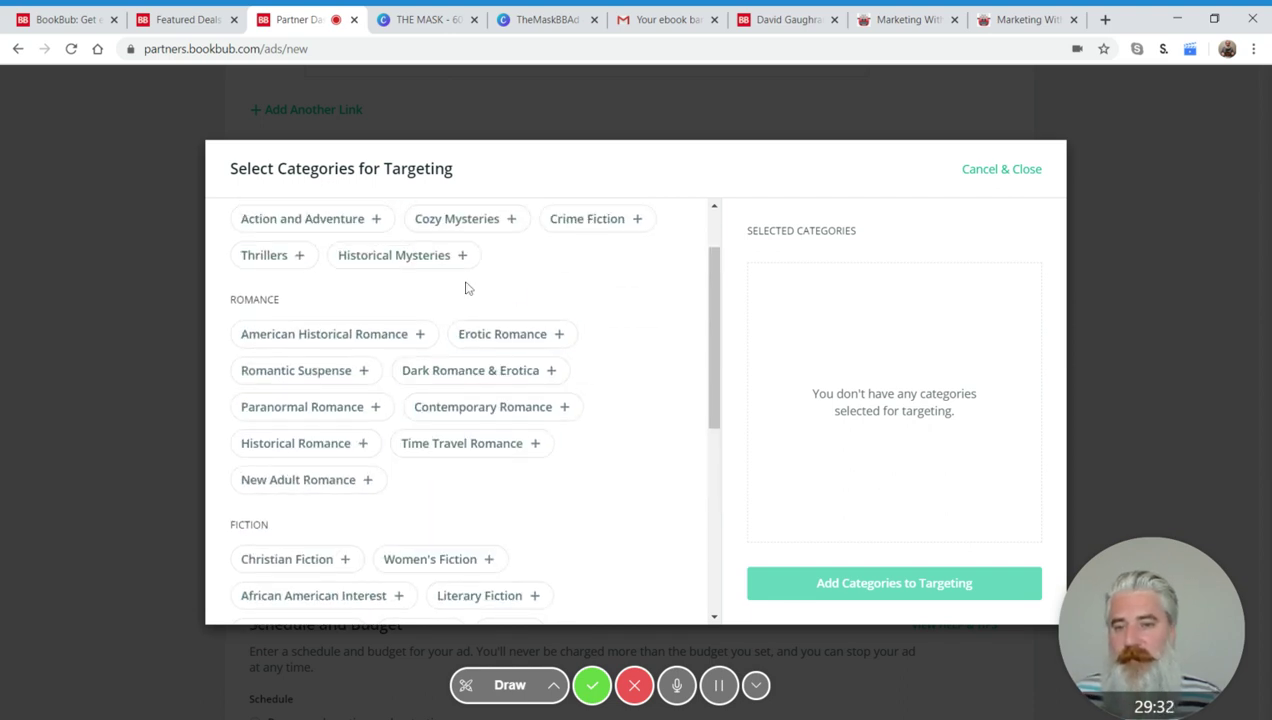
scroll(560, 462, up, 1)
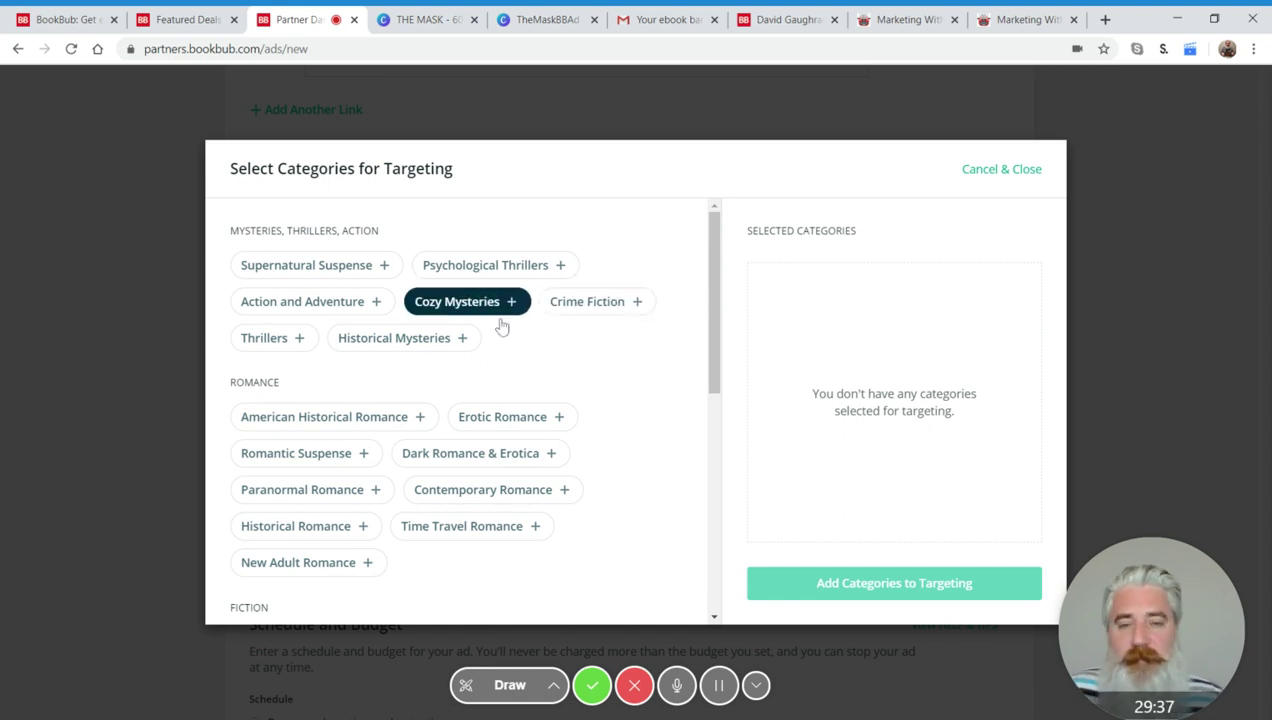
click(512, 275)
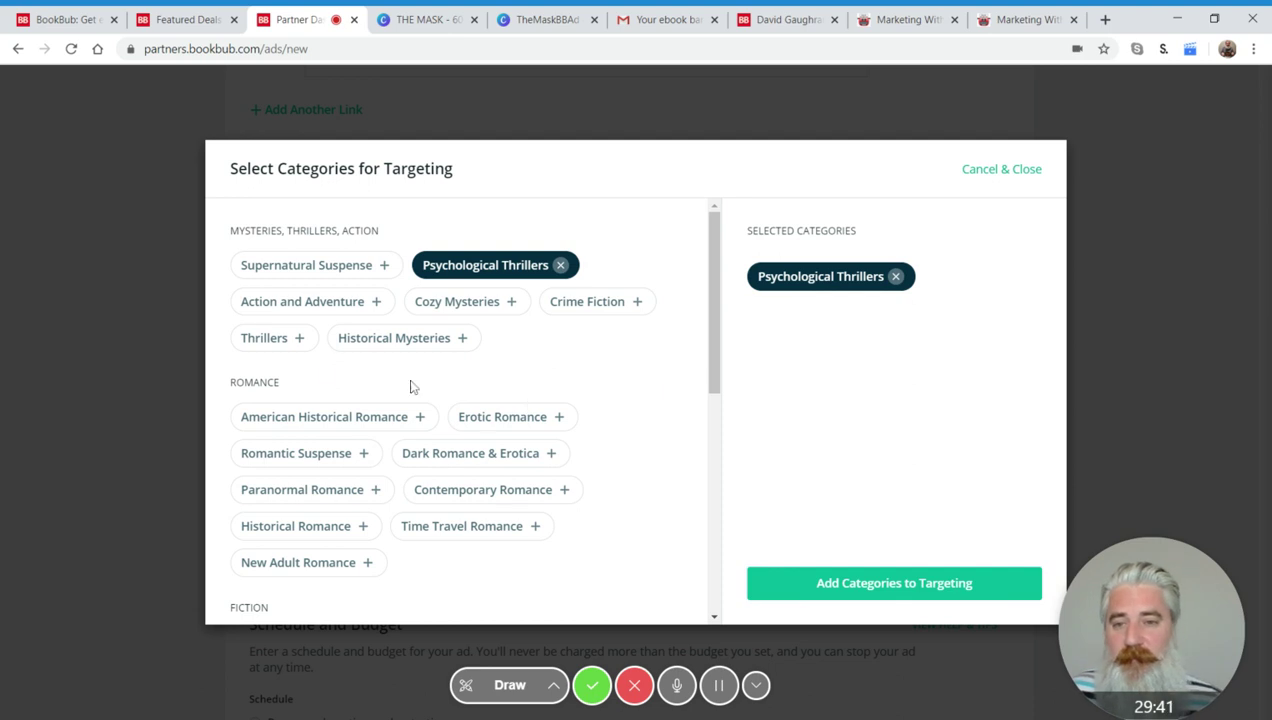
click(278, 339)
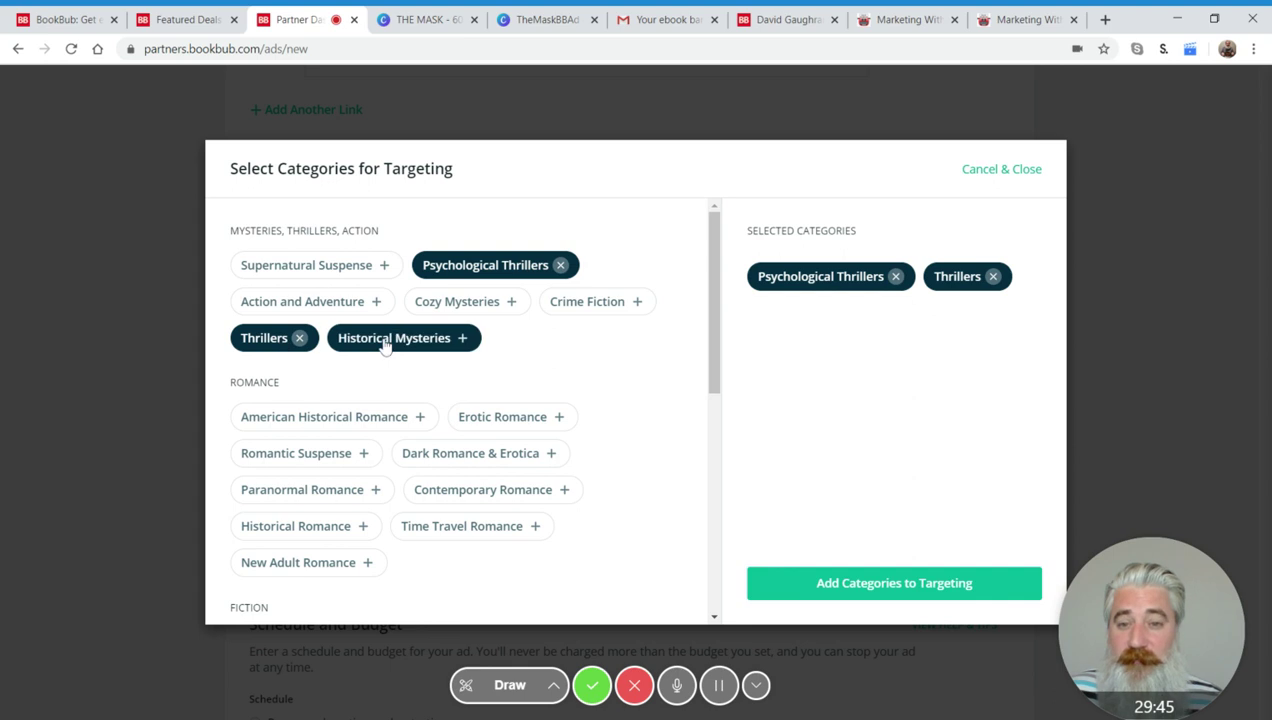
click(592, 306)
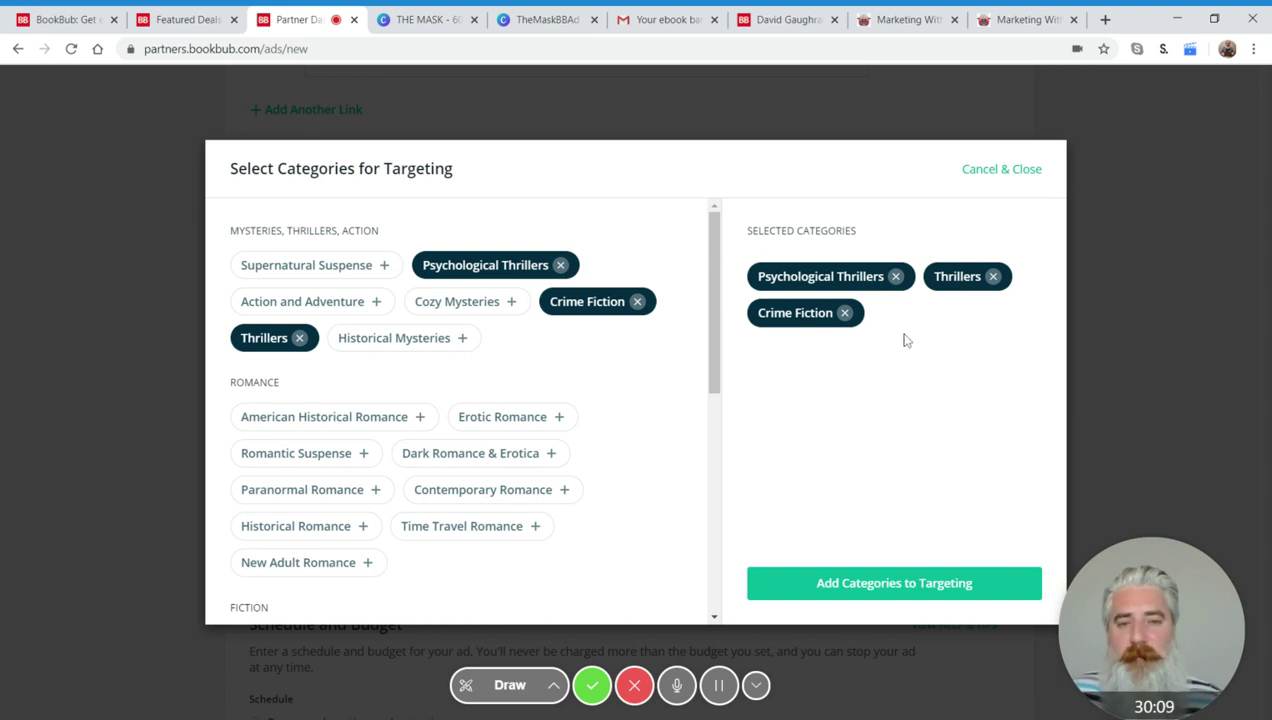
Remove Crime Fiction and Thrillers from the selected categories and add only Psychological Thrillers to the ad's audience targeting.
scroll(553, 397, down, 3)
scroll(553, 397, down, 2)
scroll(553, 397, up, 2)
scroll(551, 391, up, 3)
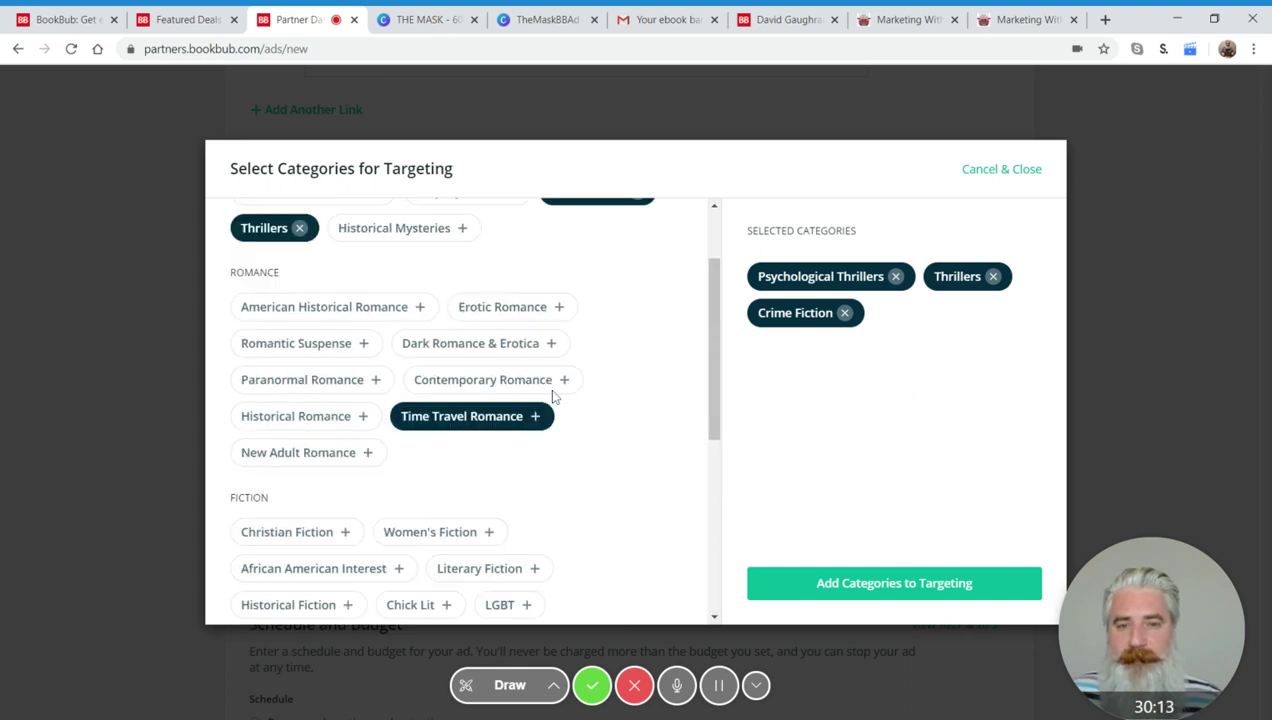
scroll(591, 381, down, 5)
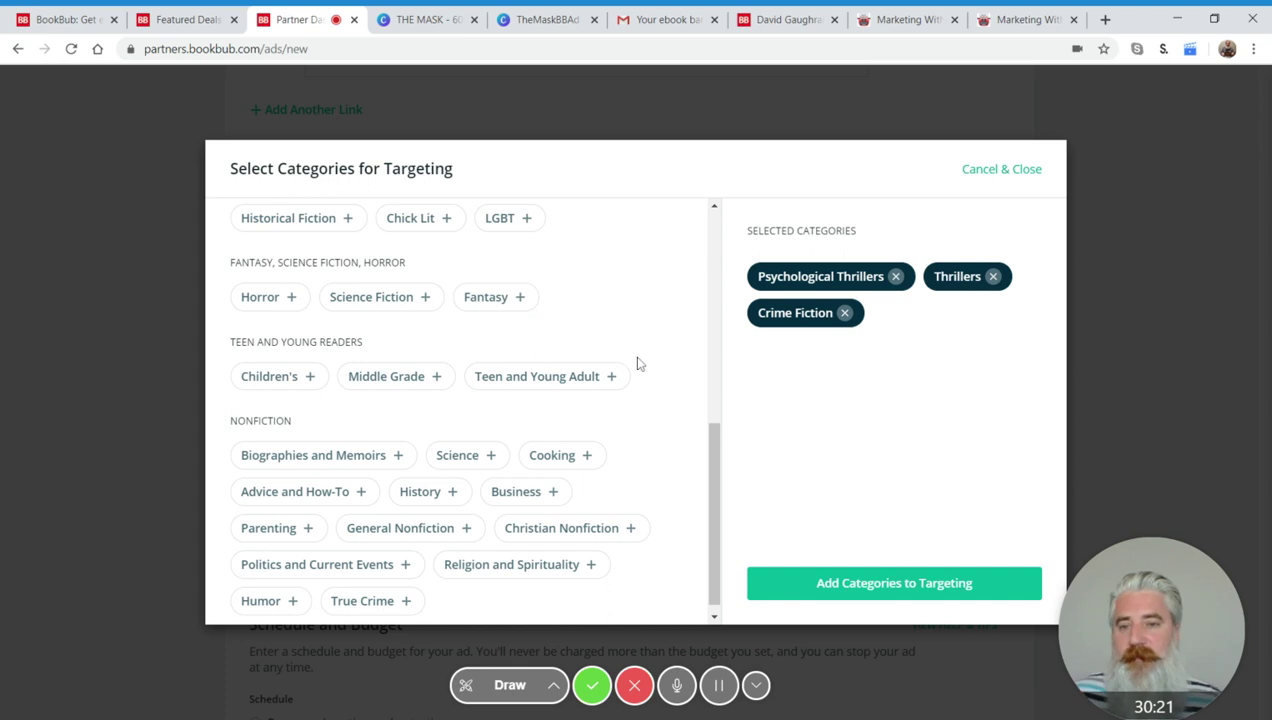
scroll(638, 355, up, 5)
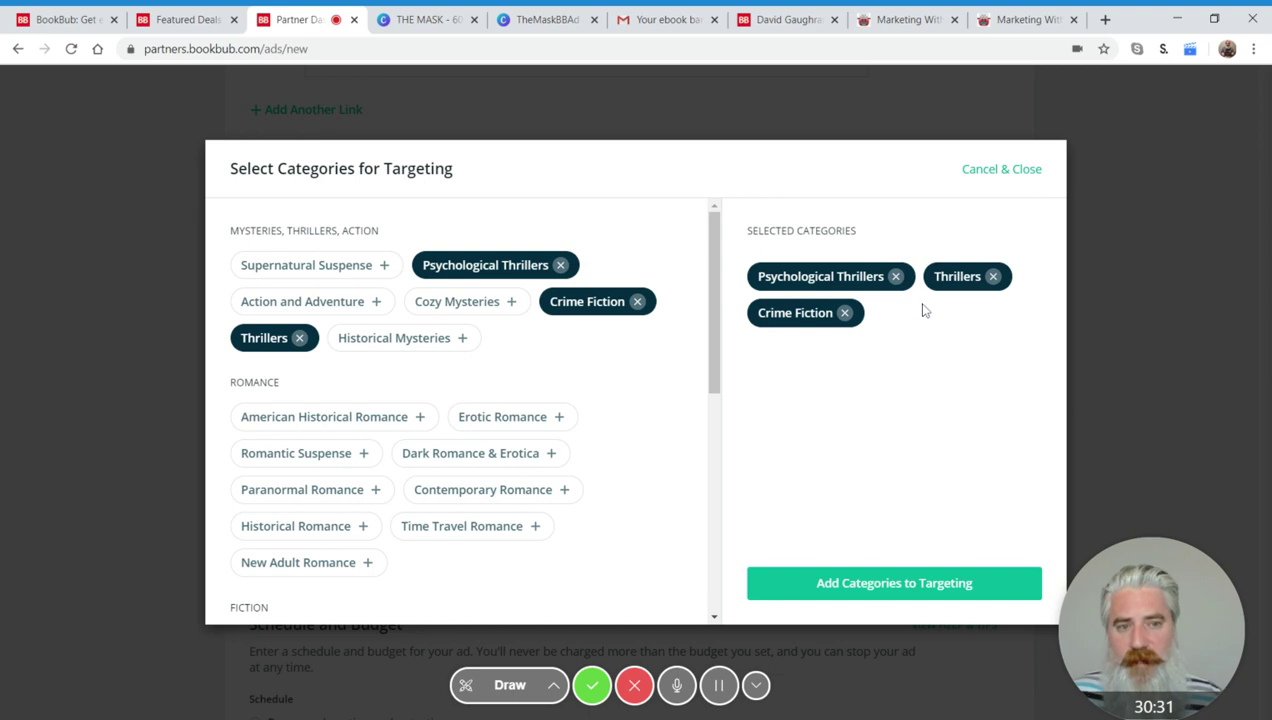
click(845, 314)
click(993, 276)
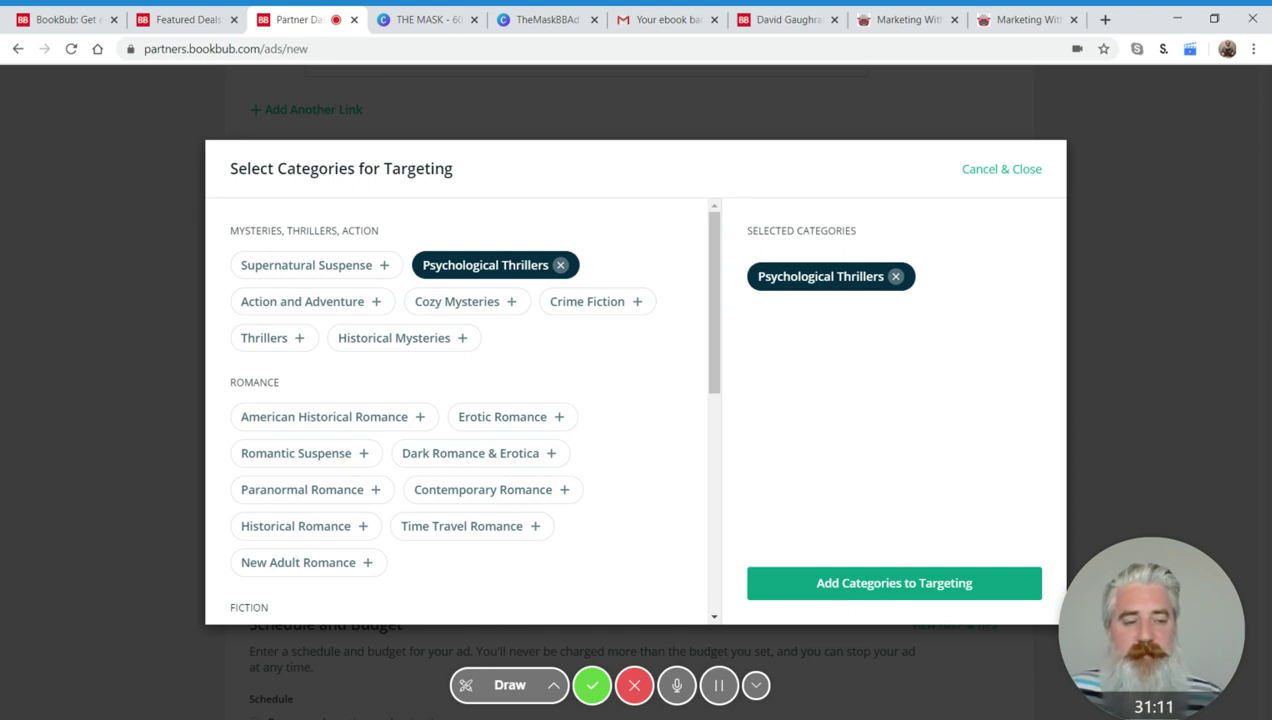
click(845, 588)
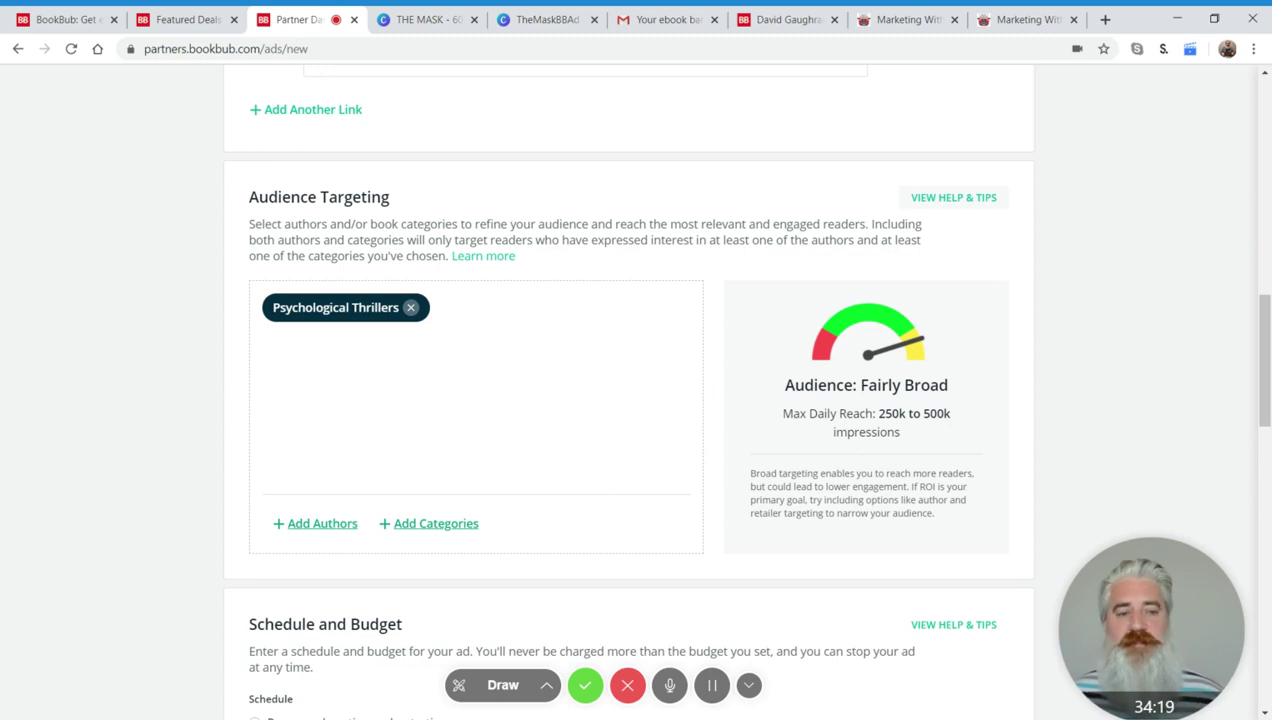
Open author targeting for the ad and search for James Patterson to check the author's reader numbers.
click(322, 523)
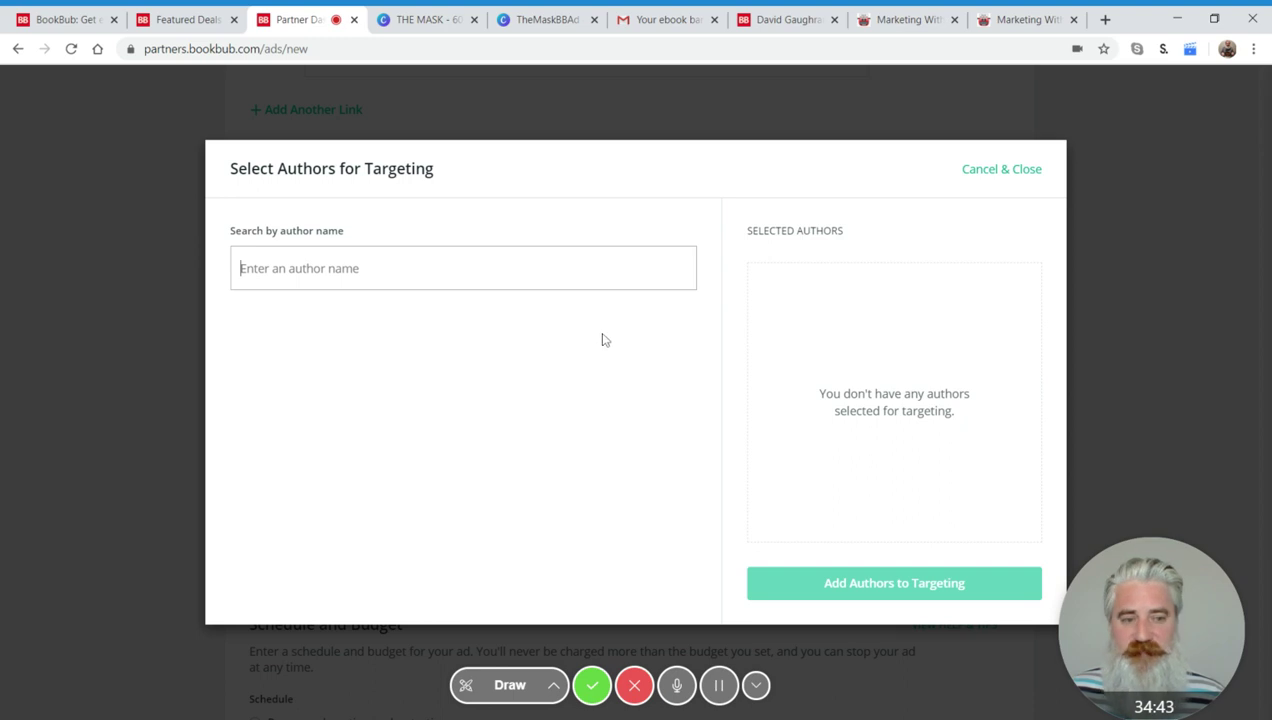
text(J)
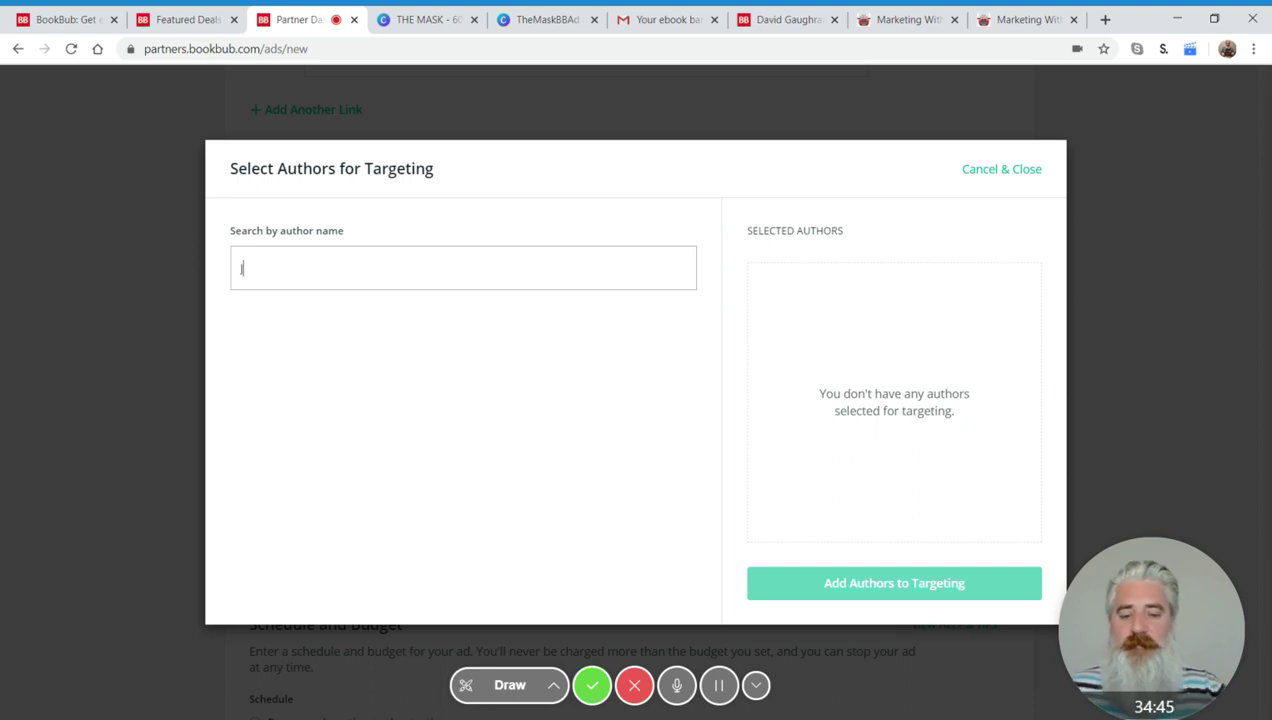
text(ames Patterson)
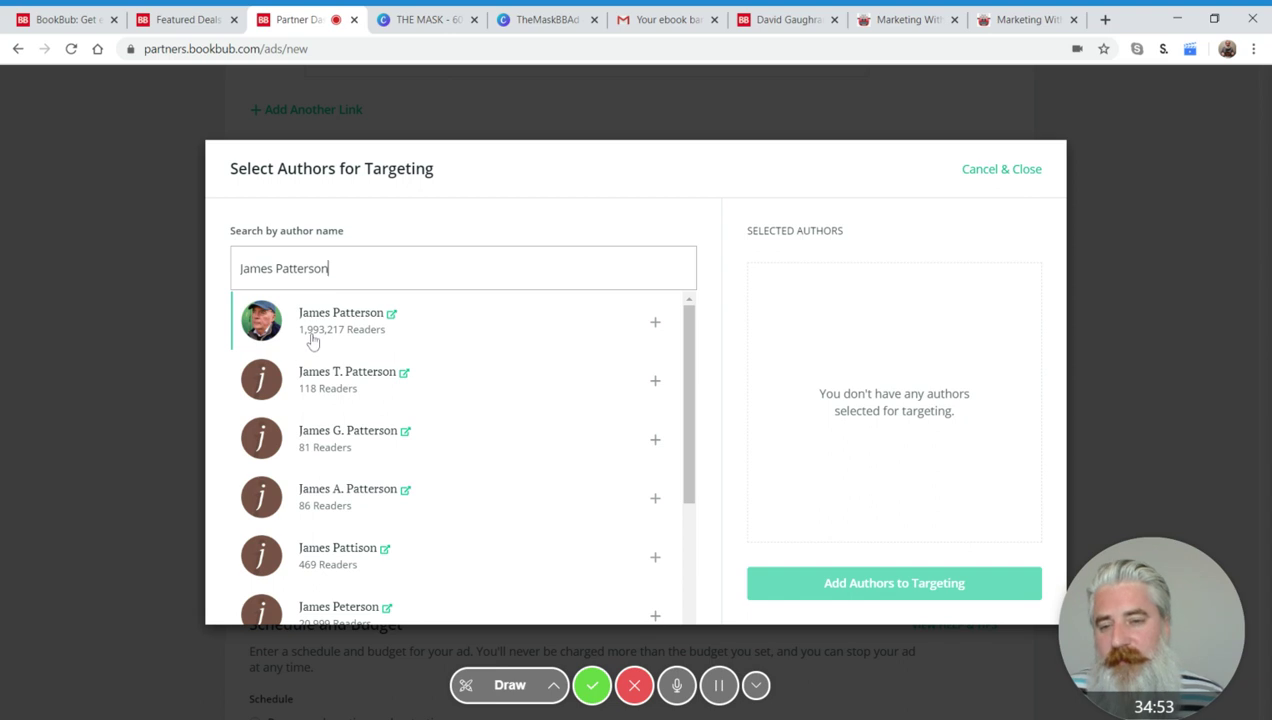
mouse_move(304, 343)
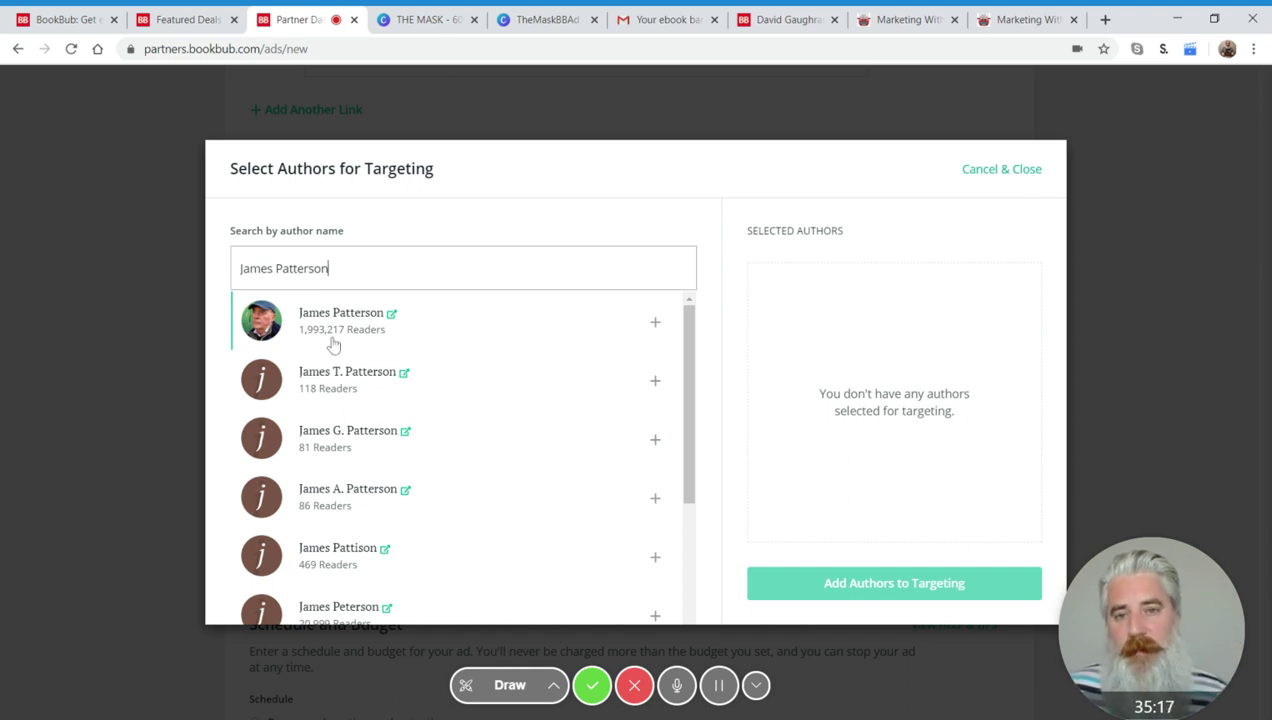
Switch to the BookBub reader site, search for James Patterson and open the author's profile.
click(806, 16)
click(880, 83)
text(james patterson)
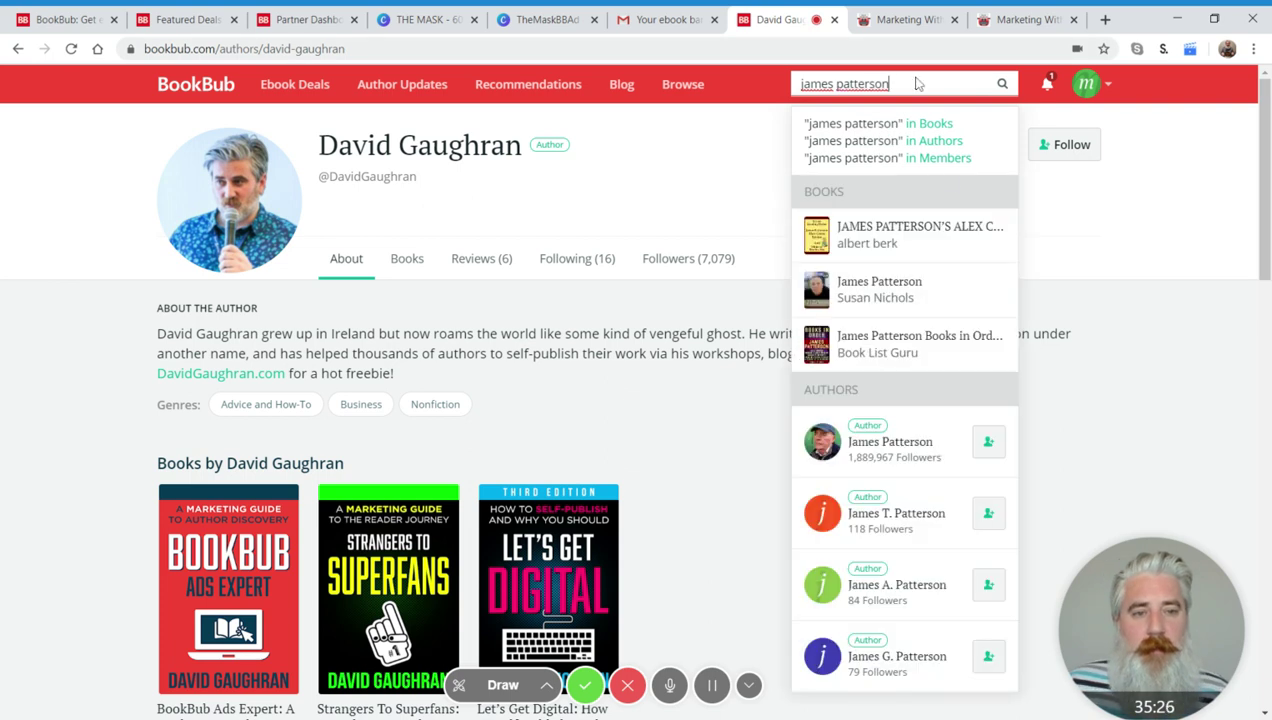
click(918, 447)
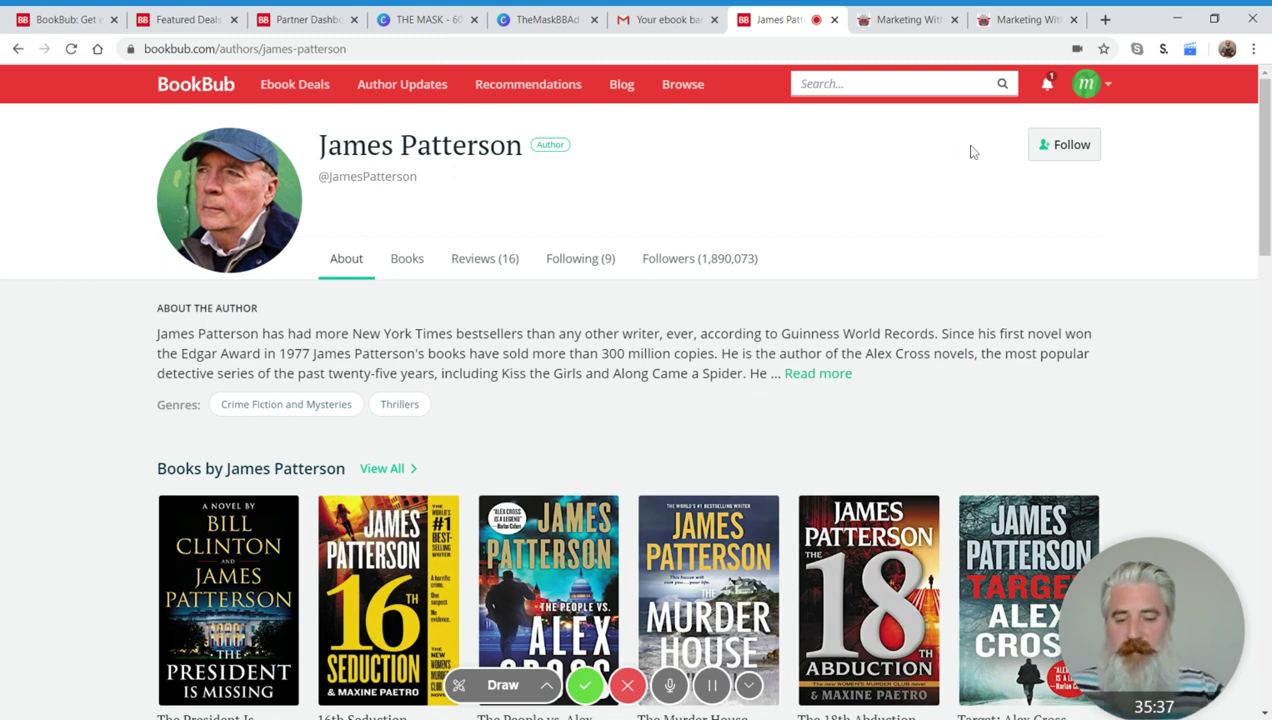
Look up Tess Gerritsen's author profile on the BookBub reader site and return to the ad form.
text(tess gerritsen)
key(Return)
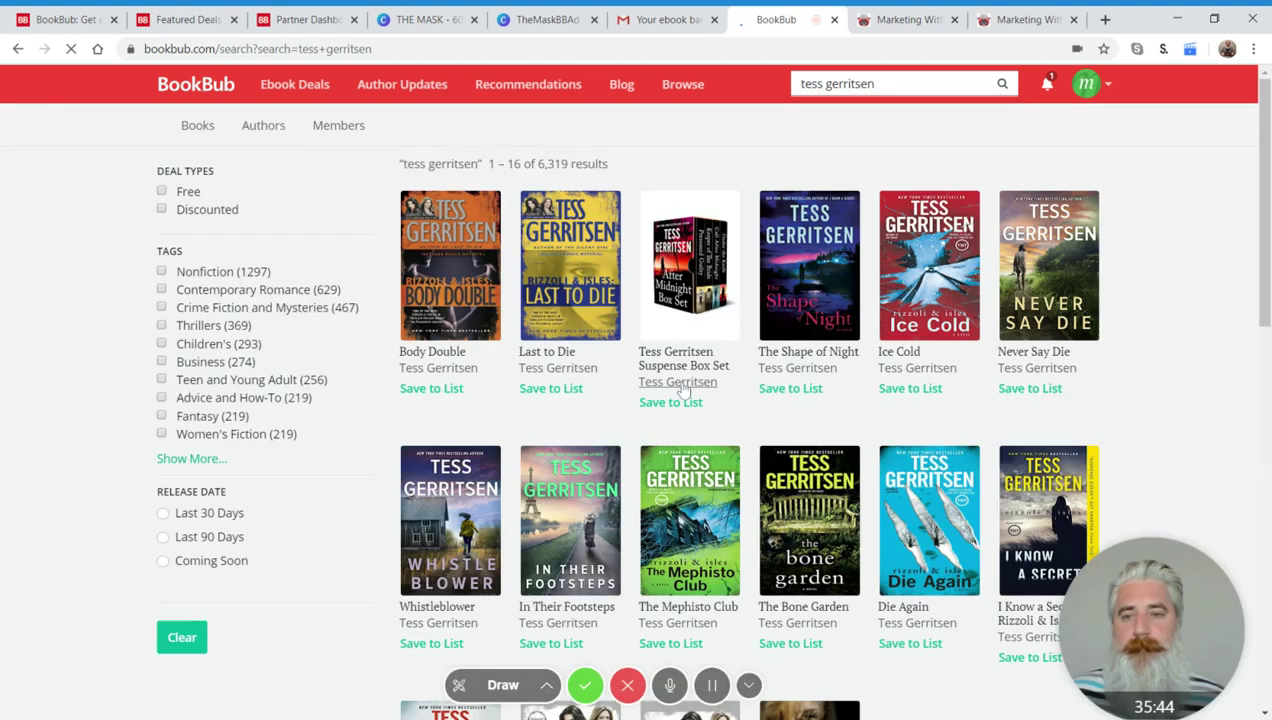
click(435, 368)
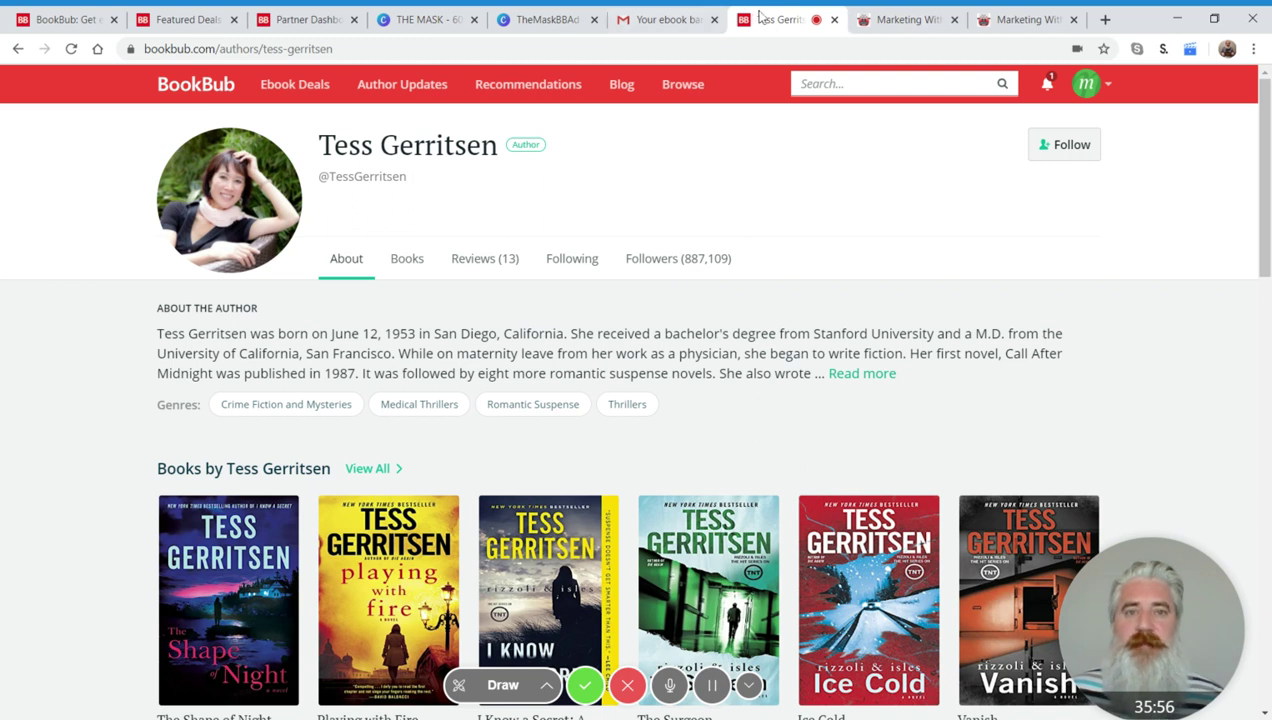
click(305, 19)
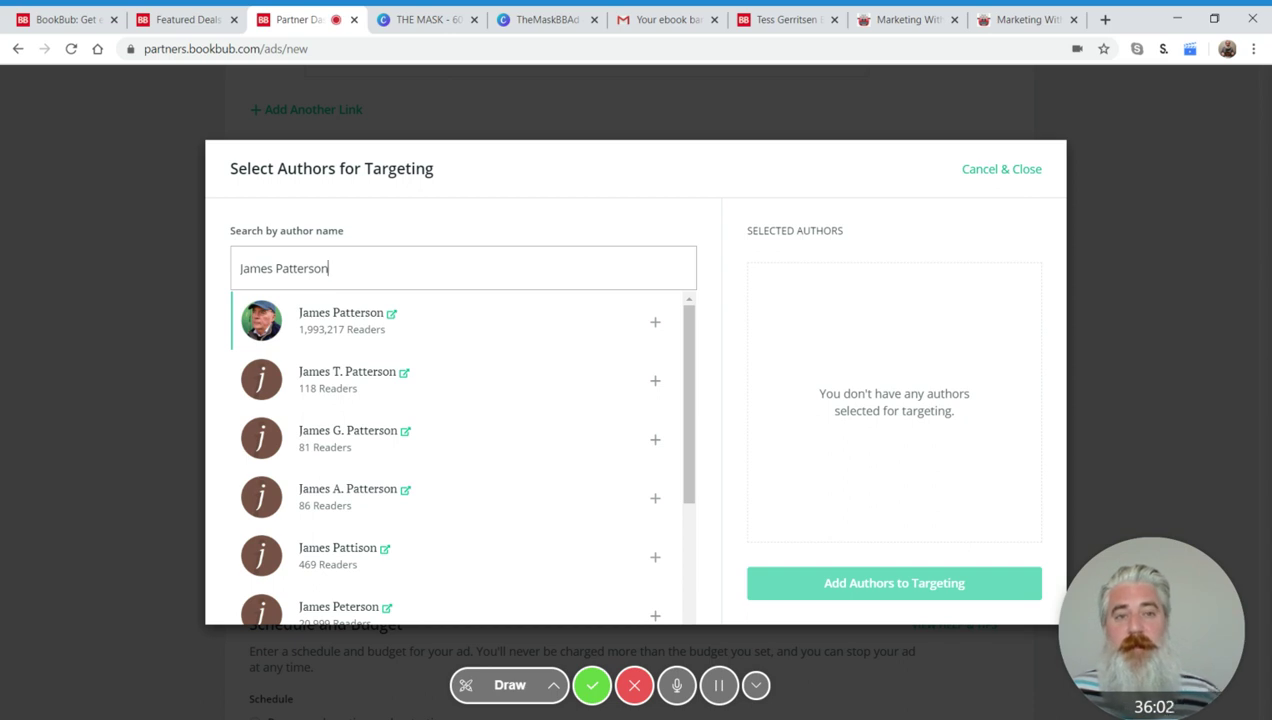
Try James Patterson as an author target, review the click-through link and audience sections, and remove the author again.
mouse_move(350, 341)
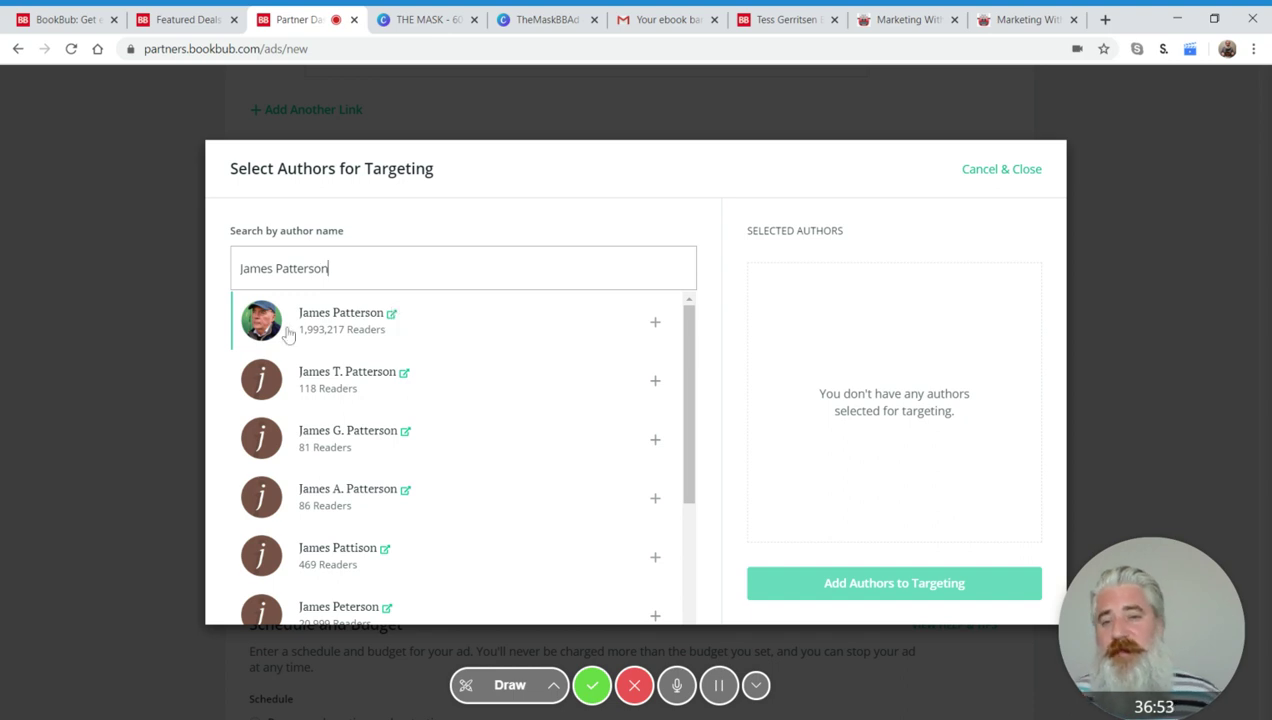
click(342, 333)
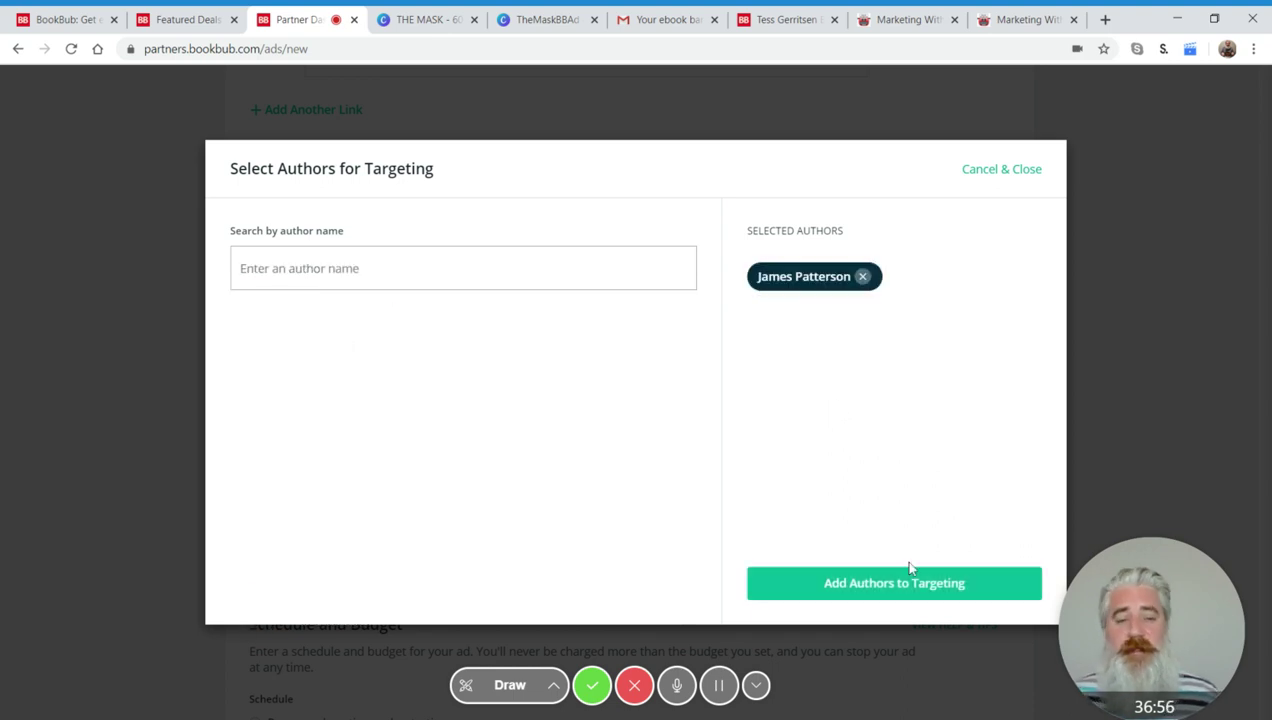
click(887, 587)
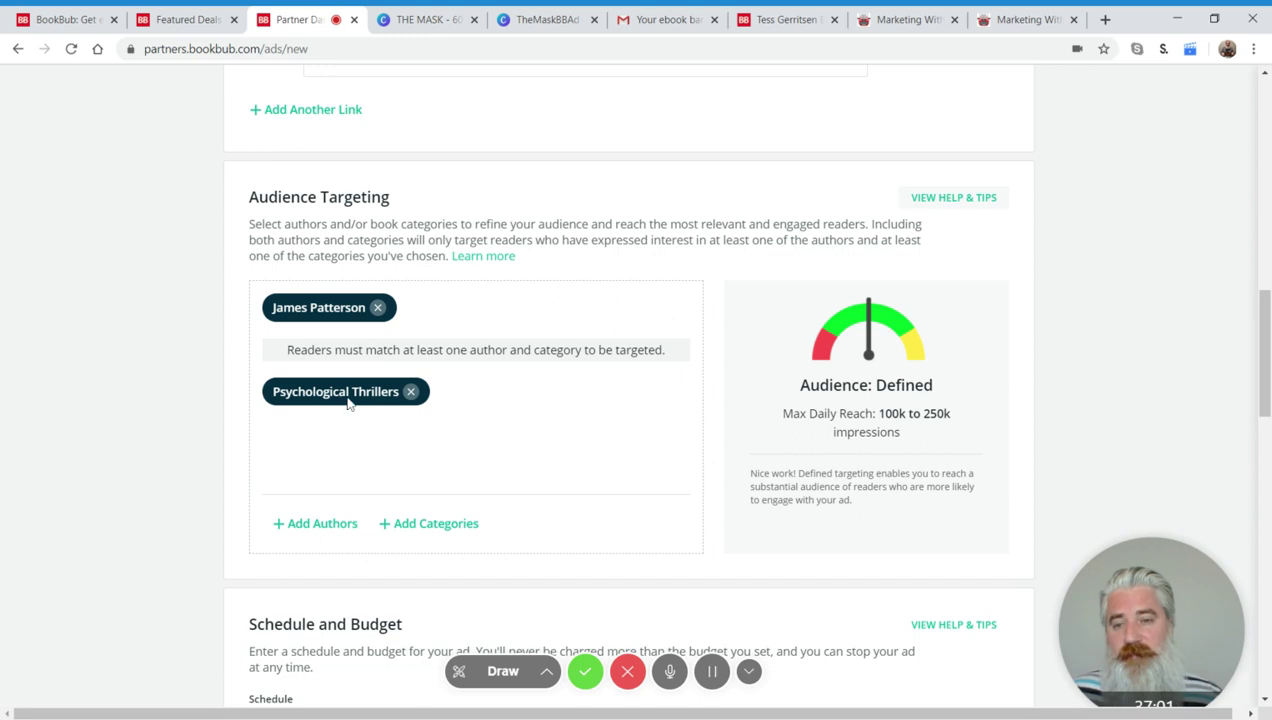
scroll(544, 412, up, 4)
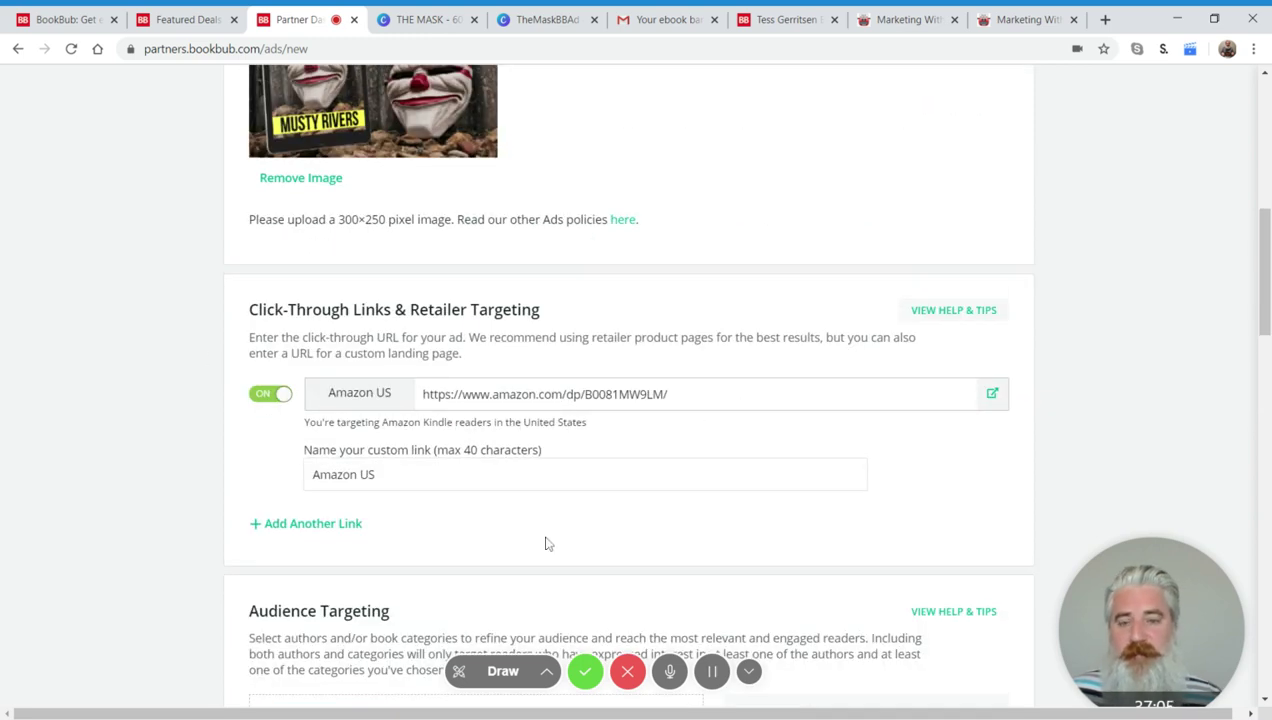
scroll(446, 349, down, 5)
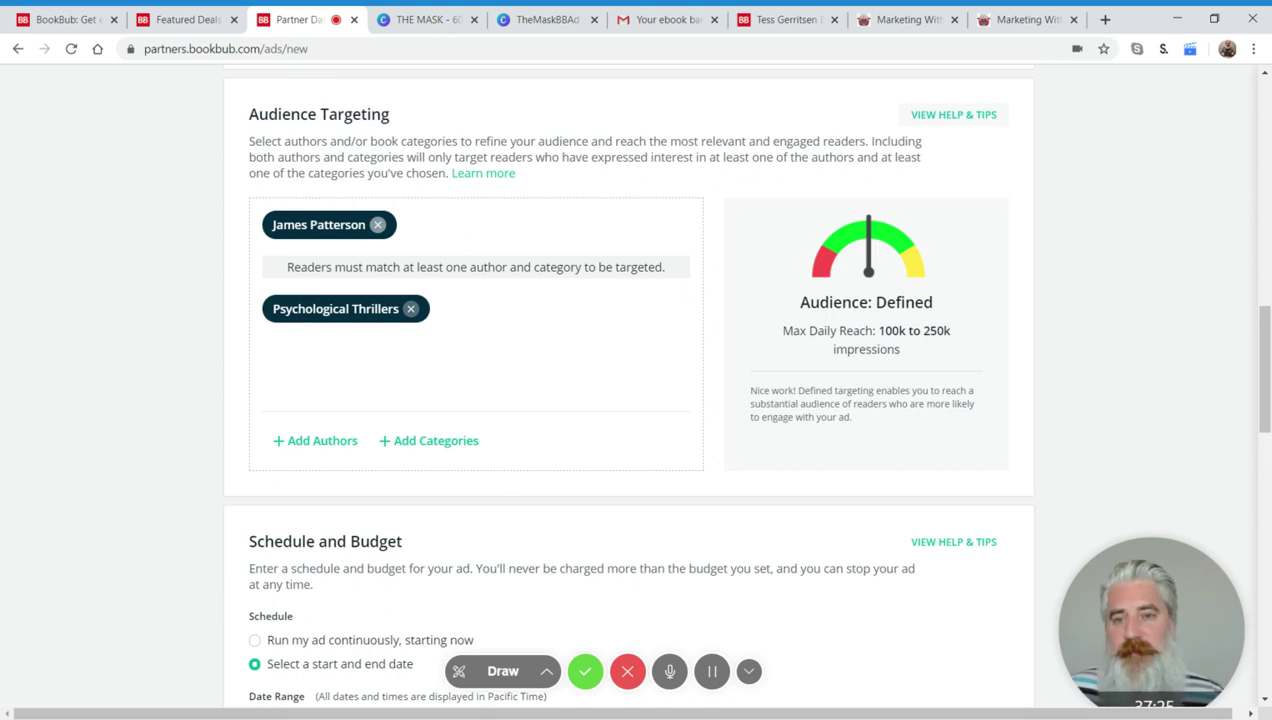
click(378, 224)
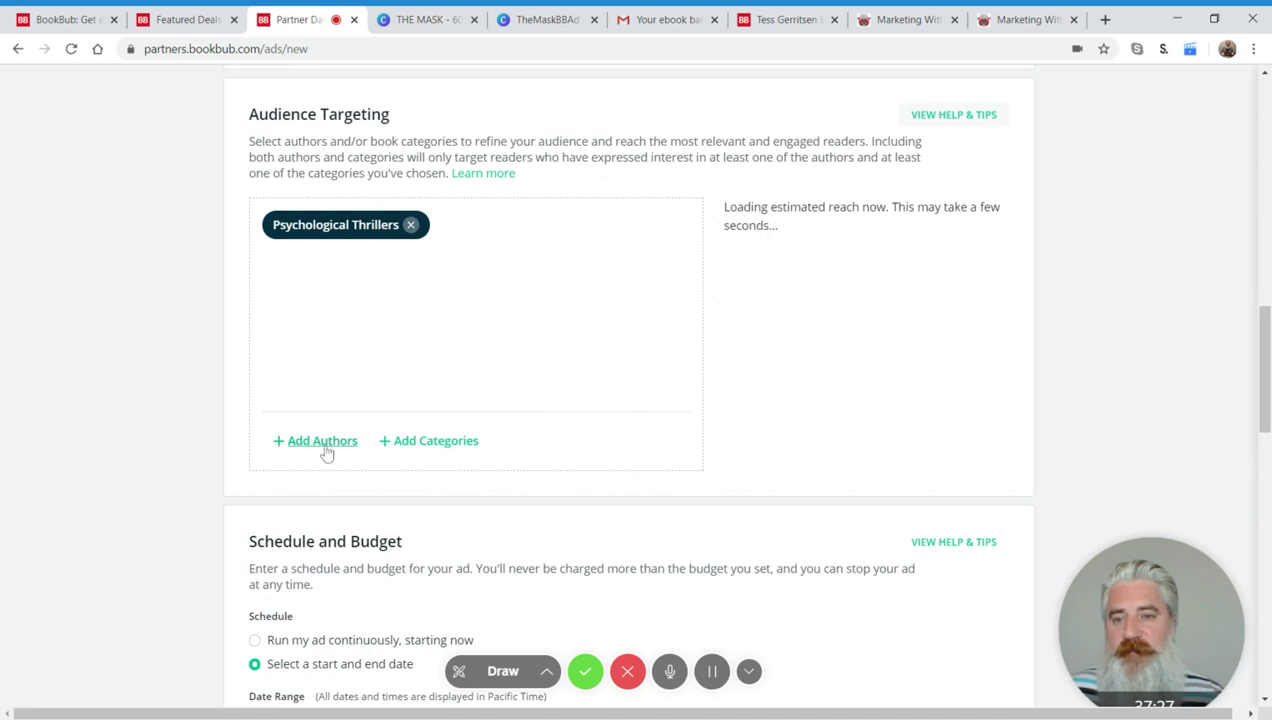
Open author targeting for the ad and search for John Sandford to check the author's reader numbers.
click(322, 441)
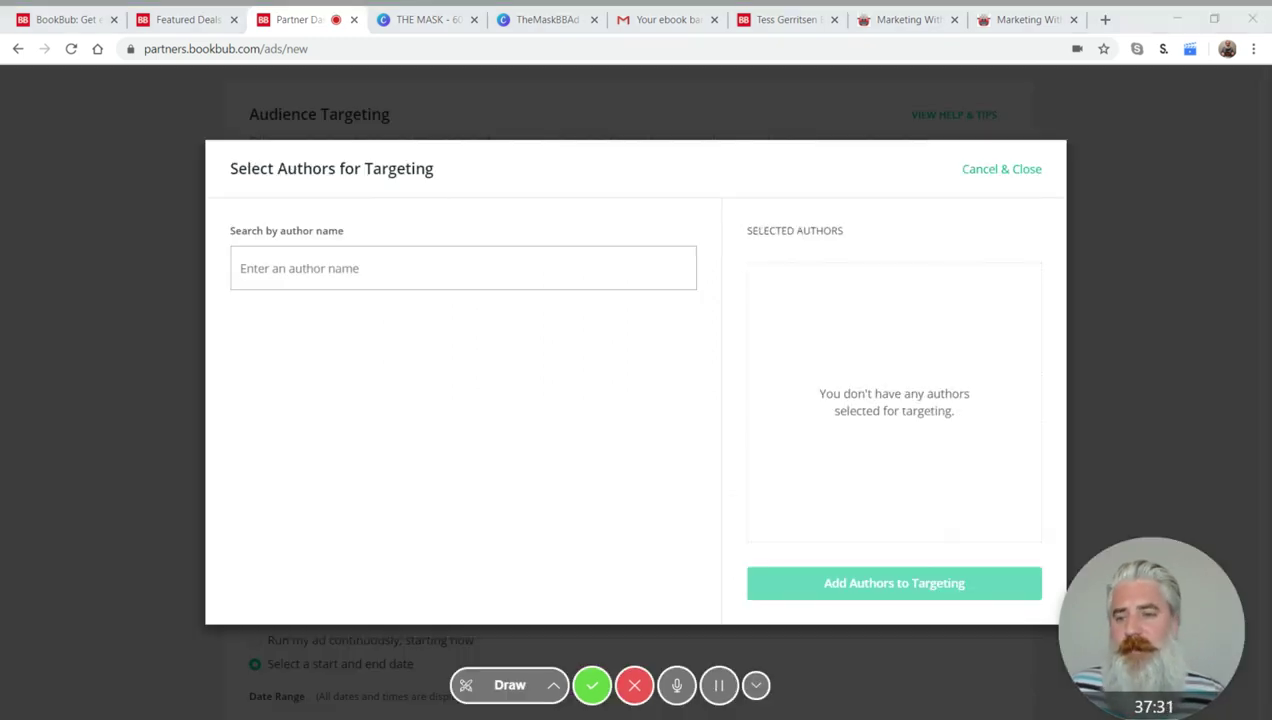
click(382, 408)
text(john sandford)
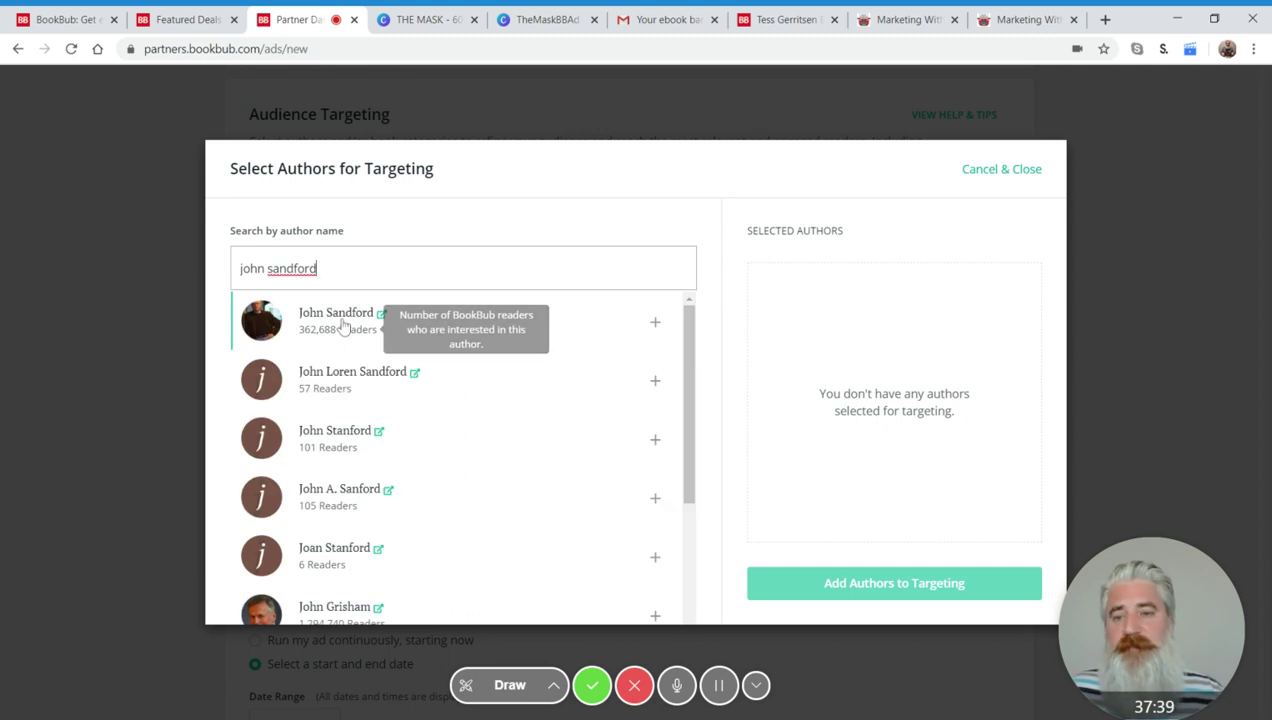
mouse_move(335, 341)
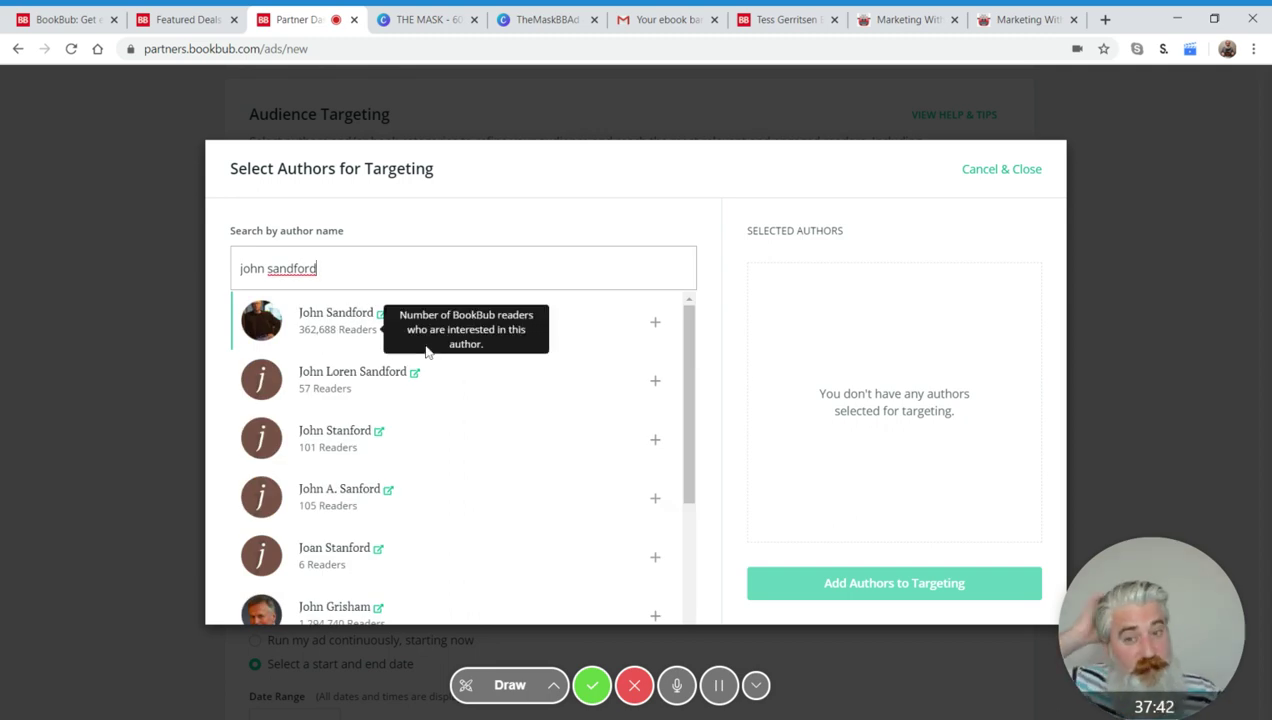
Find John Sandford's author profile on the BookBub reader site through one of his books and return to the ad form.
click(818, 18)
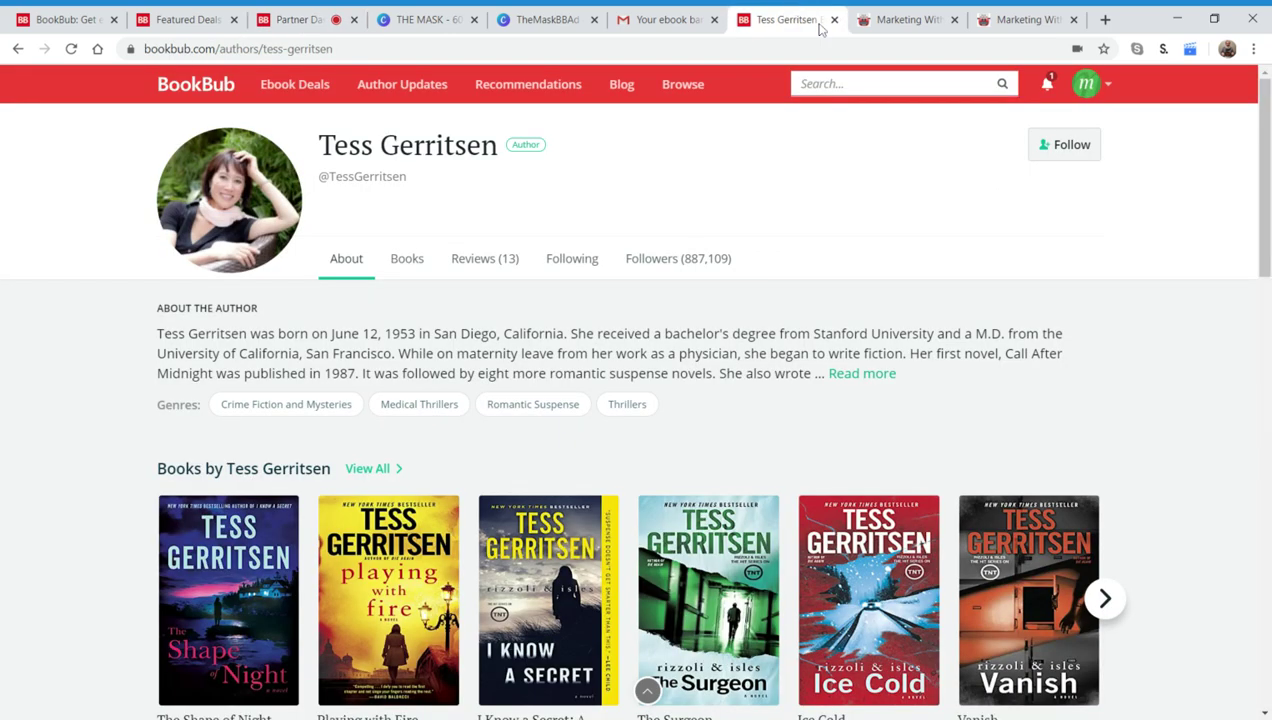
click(808, 84)
text(john sandford)
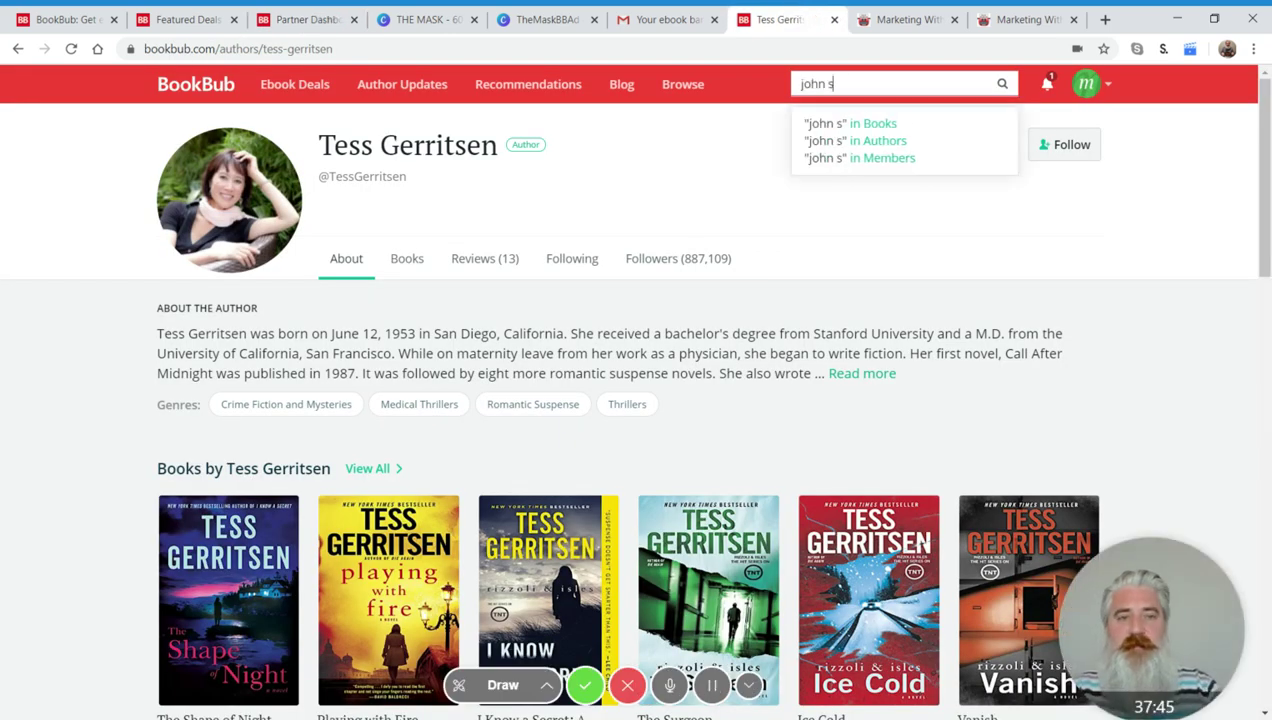
key(Return)
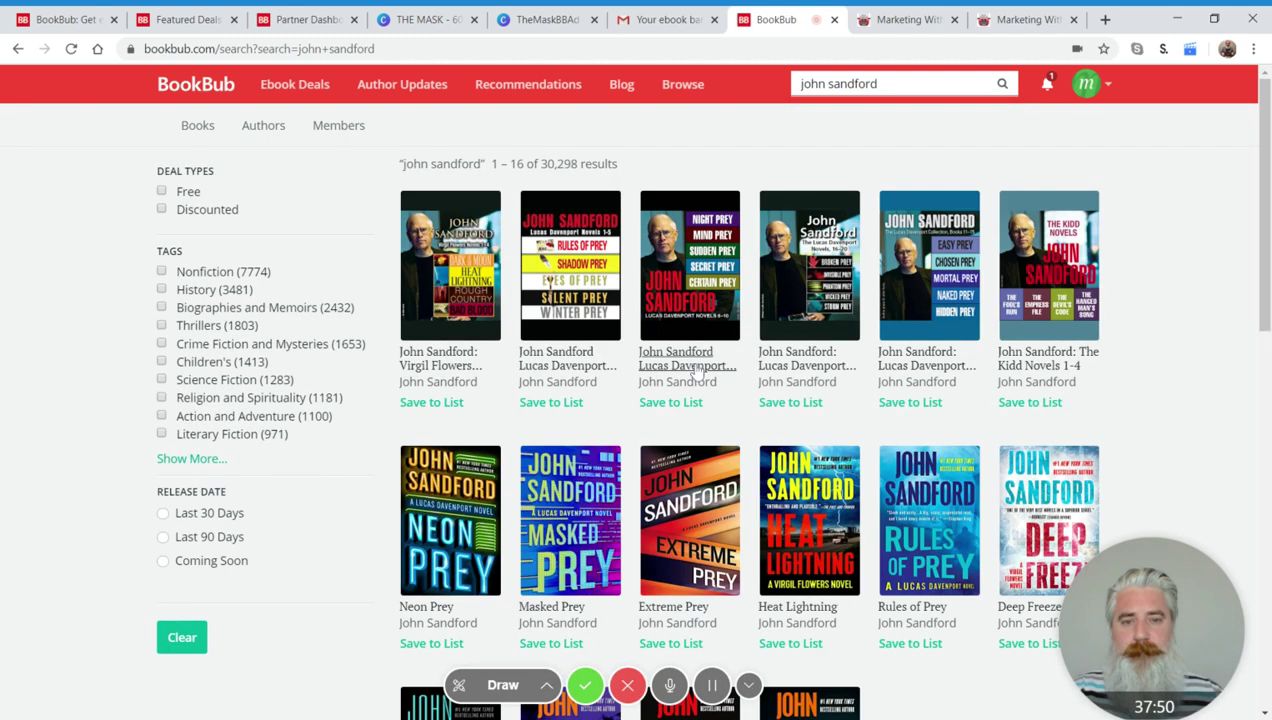
click(700, 356)
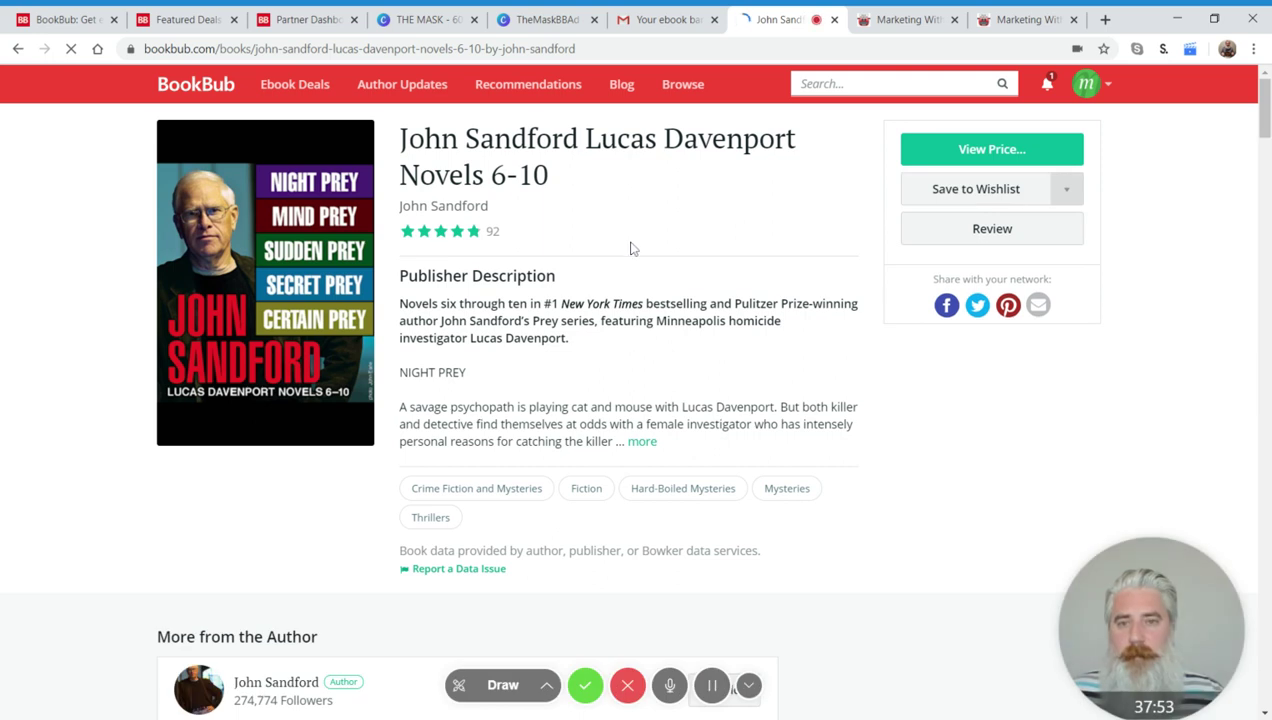
click(440, 207)
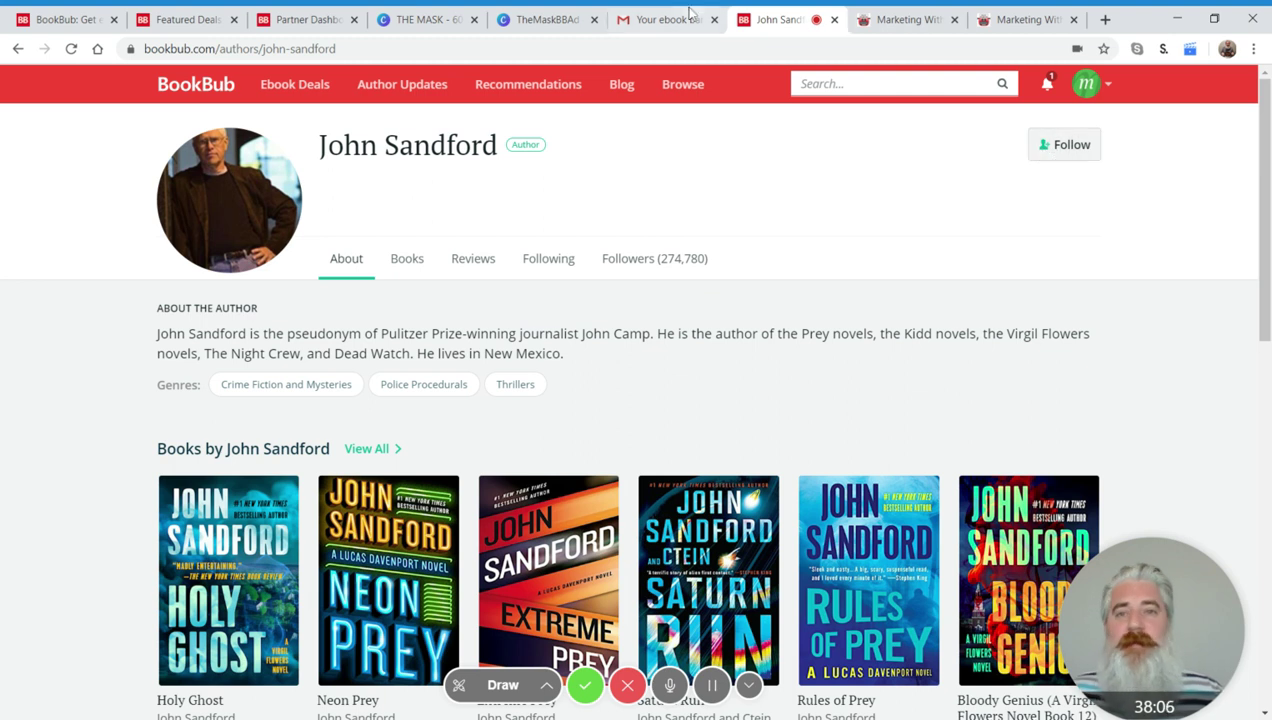
click(302, 19)
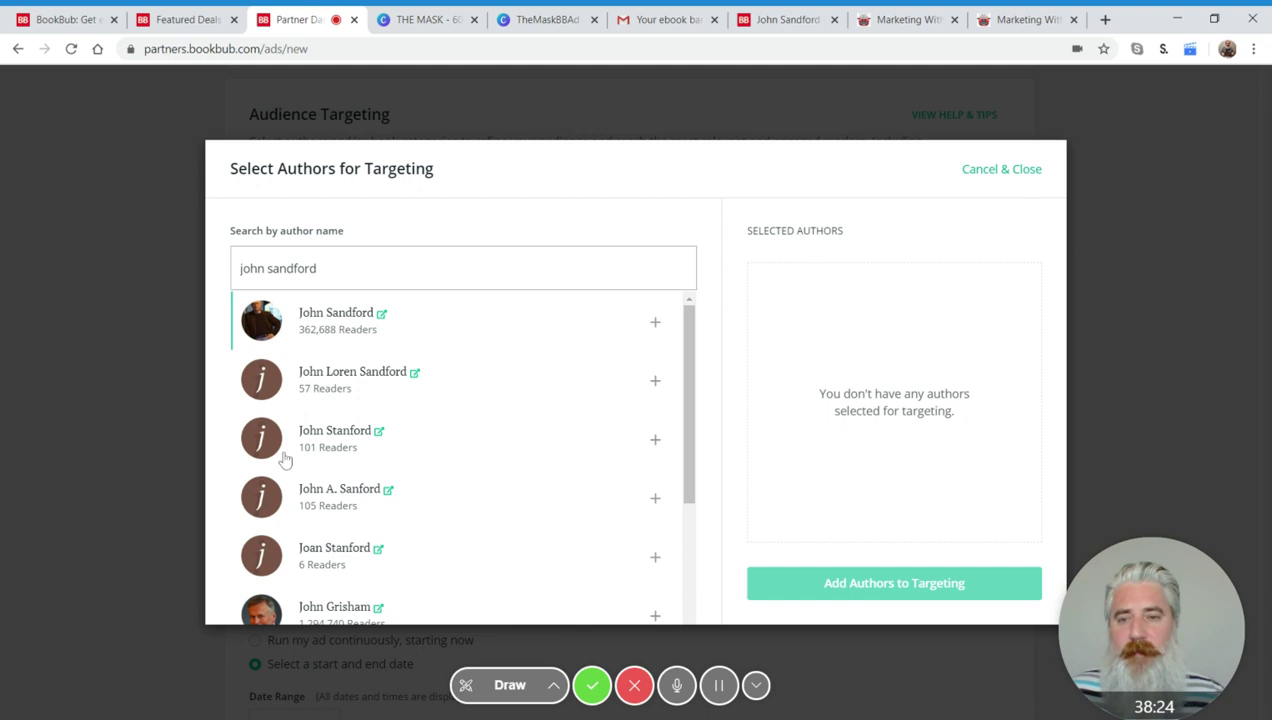
Replace the author search with Thomas Harris and add the first matching author to the ad's audience targeting.
key(ctrl+a)
text(th)
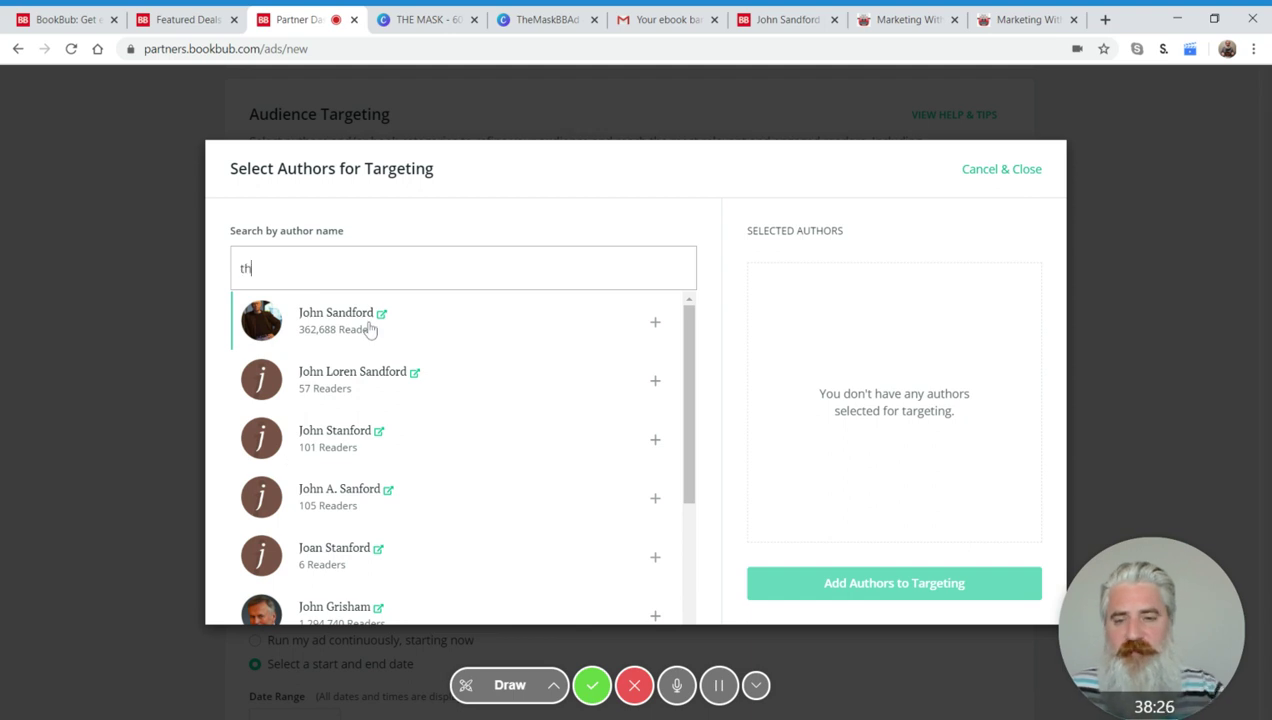
text(omas harris)
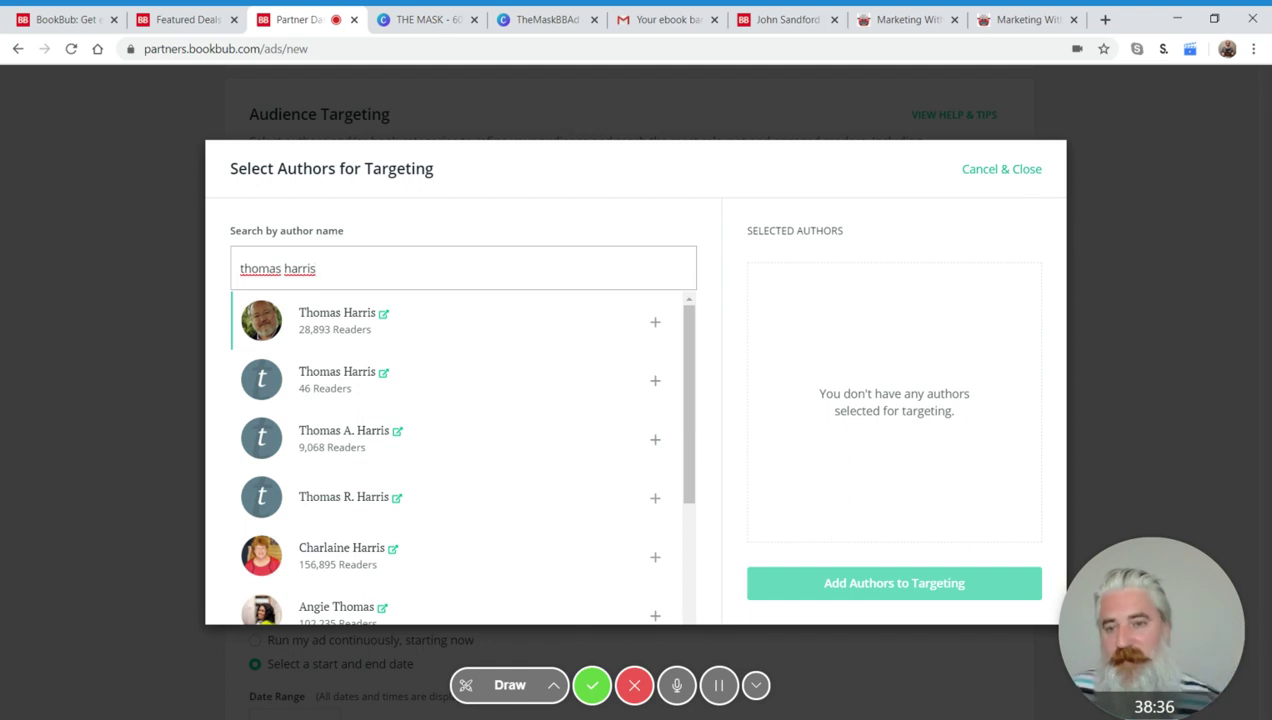
mouse_move(316, 341)
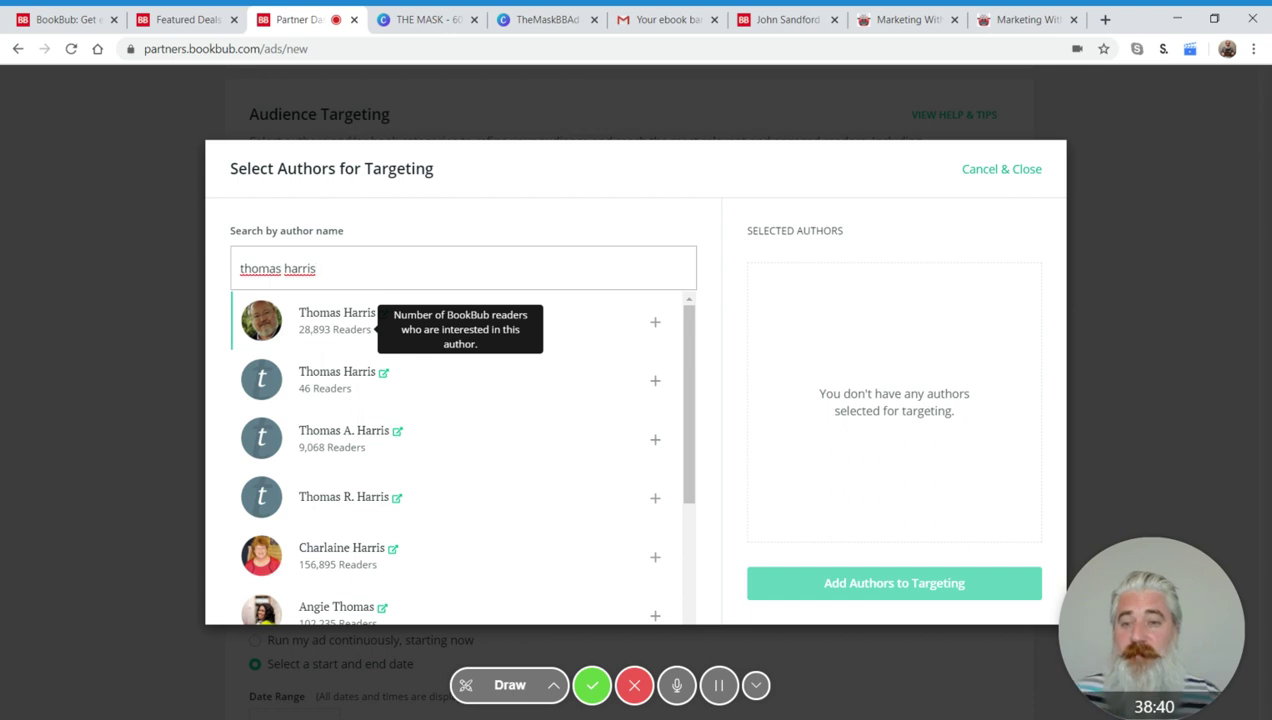
click(341, 325)
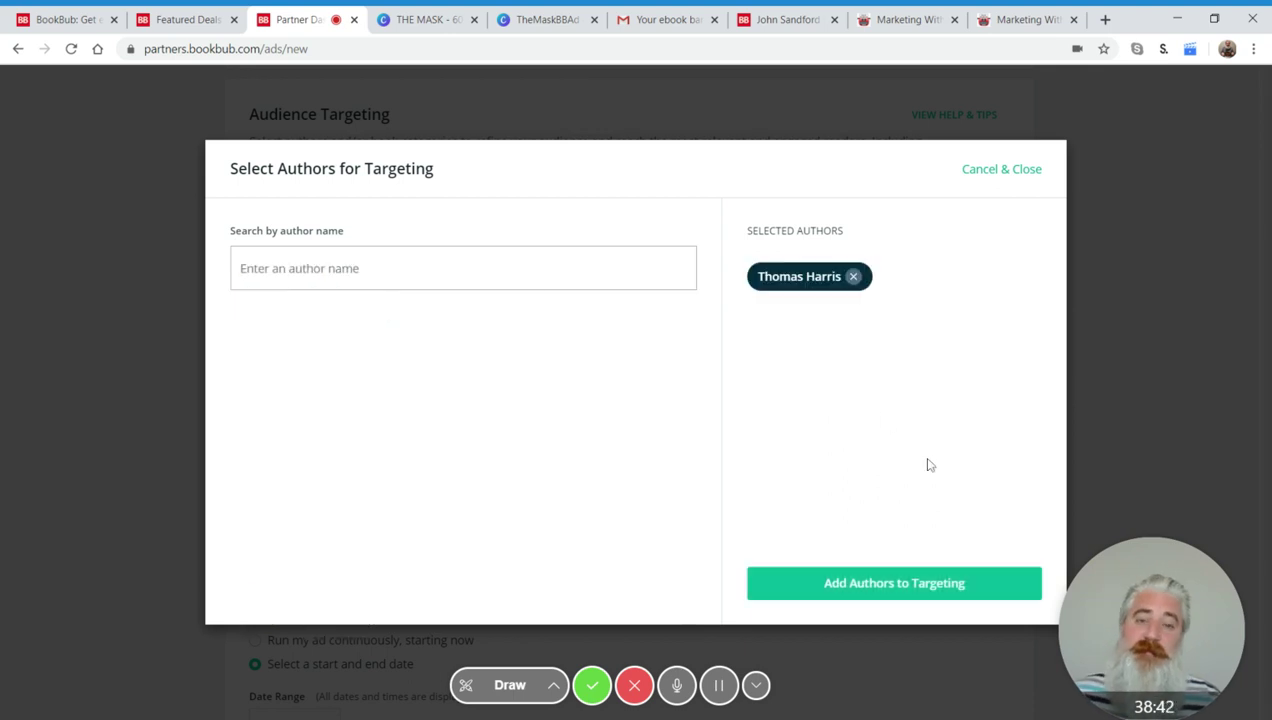
click(840, 586)
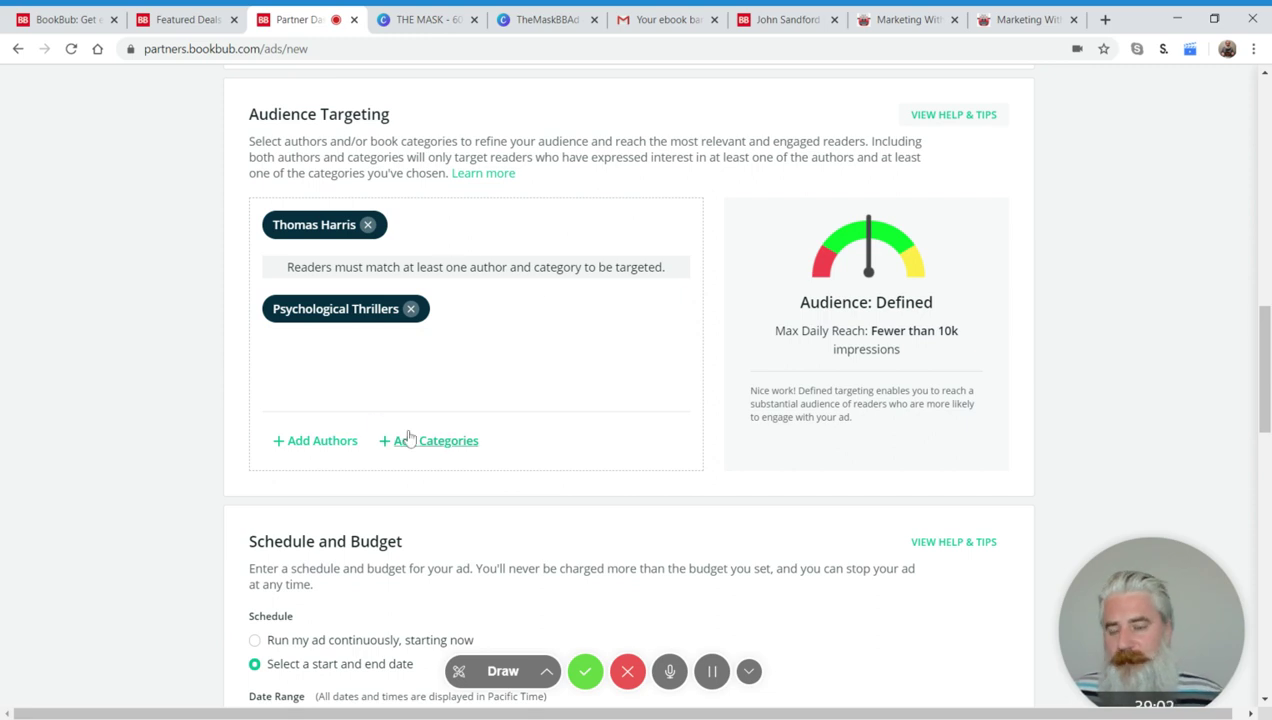
Search for Christopher Greyson and add him to the authors in the ad's audience targeting.
click(334, 444)
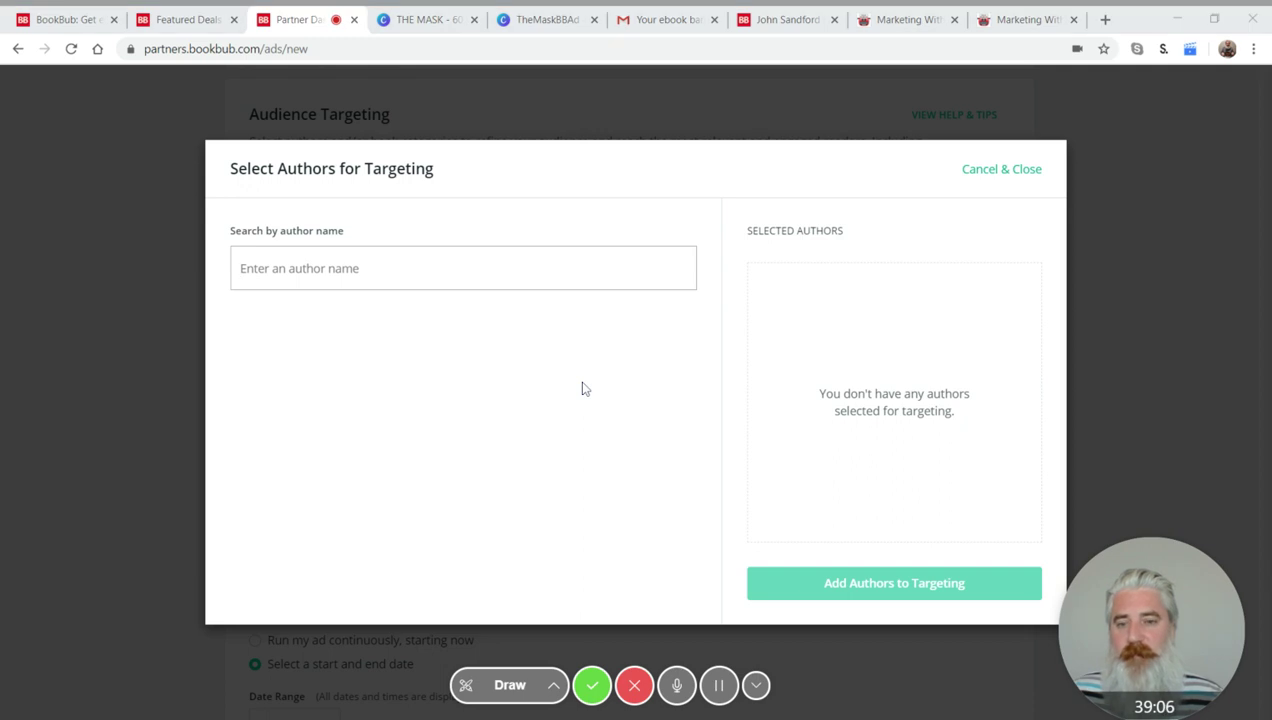
text(christopher gres)
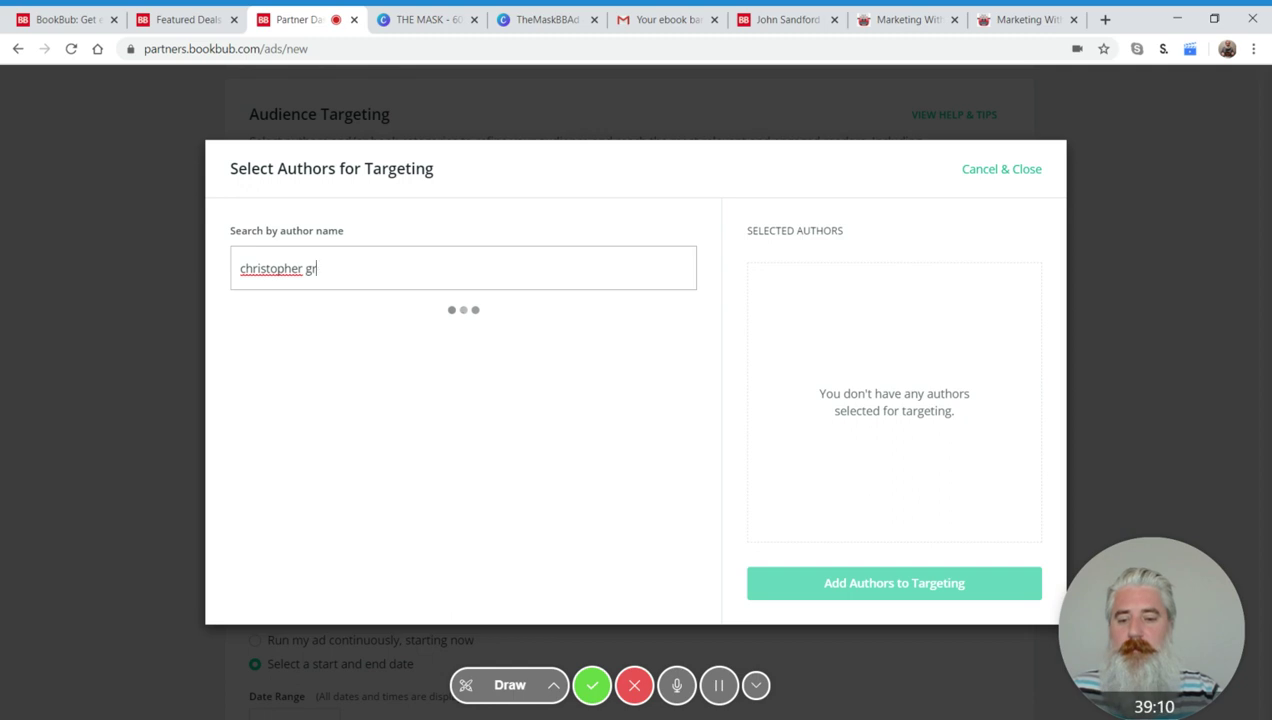
key(BackSpace)
text(uson)
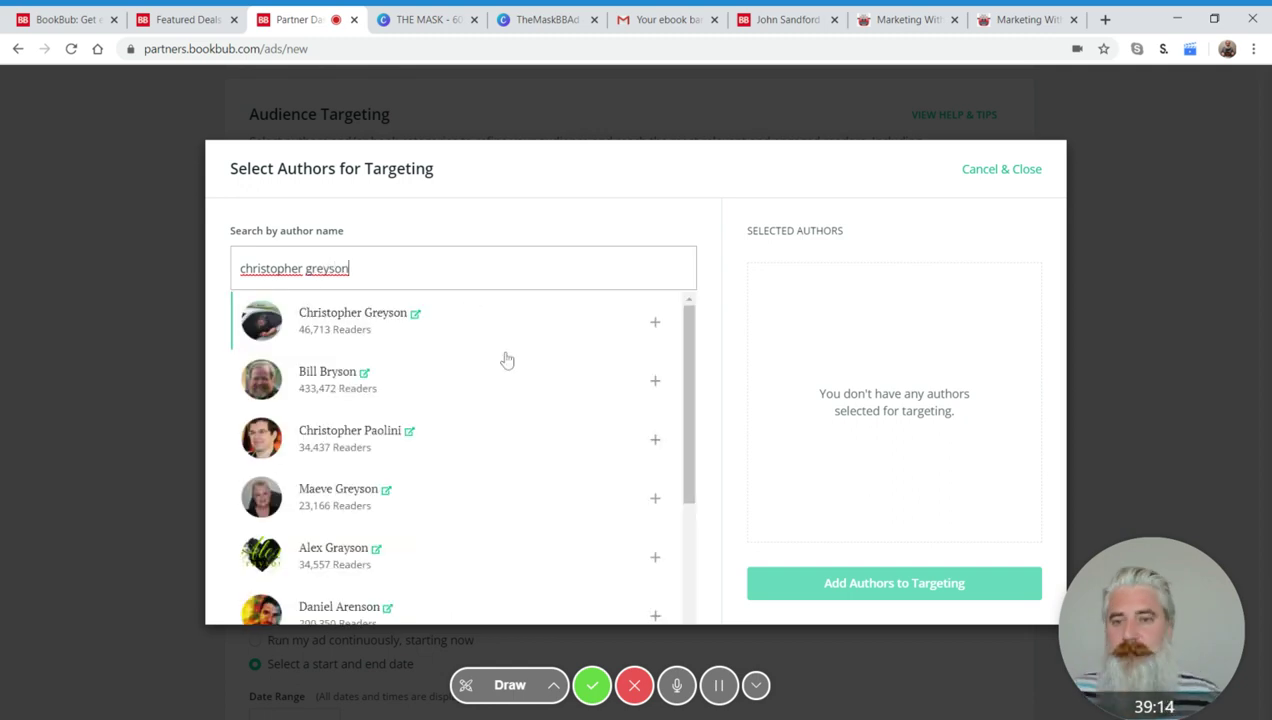
click(497, 325)
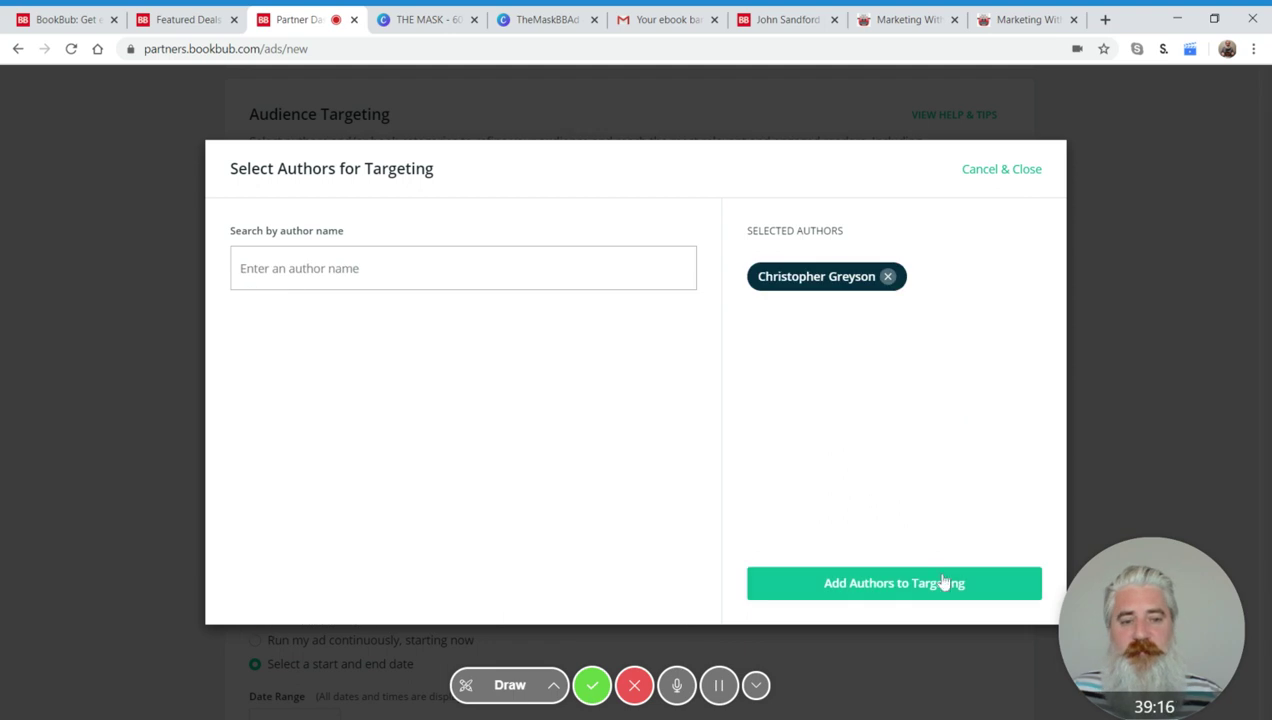
click(897, 585)
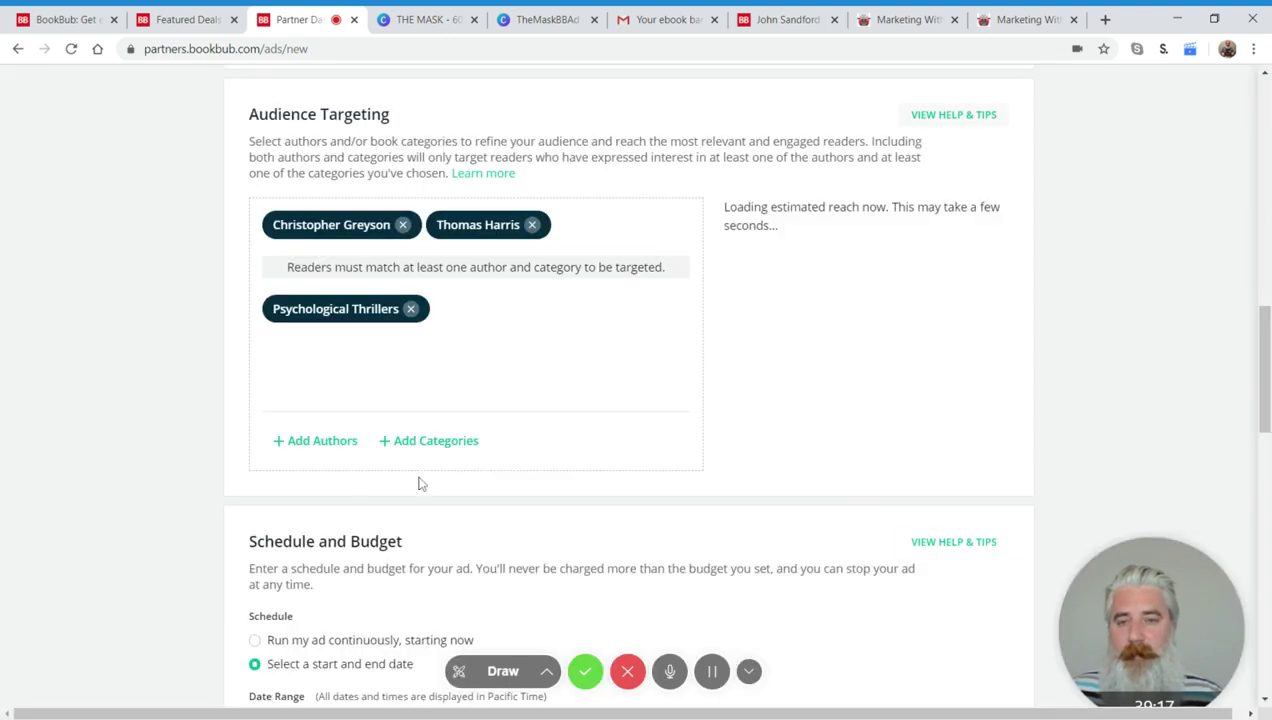
click(316, 441)
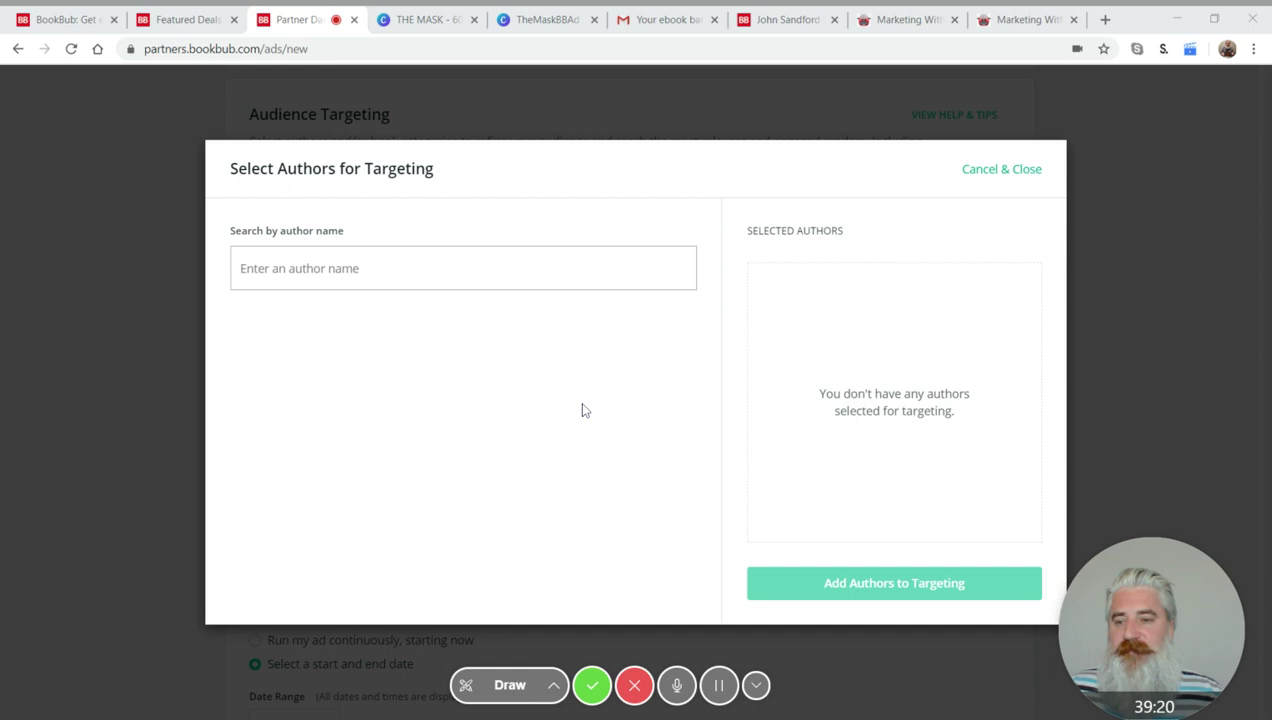
text(jeff cars)
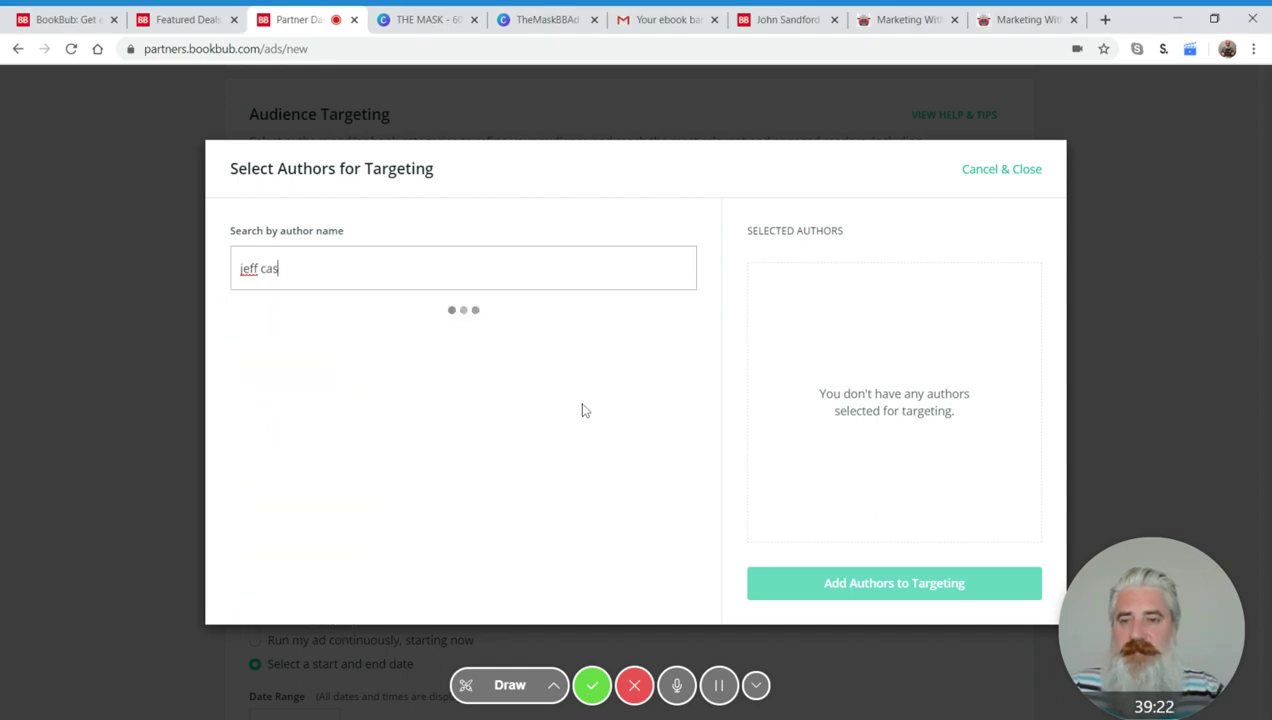
text(on)
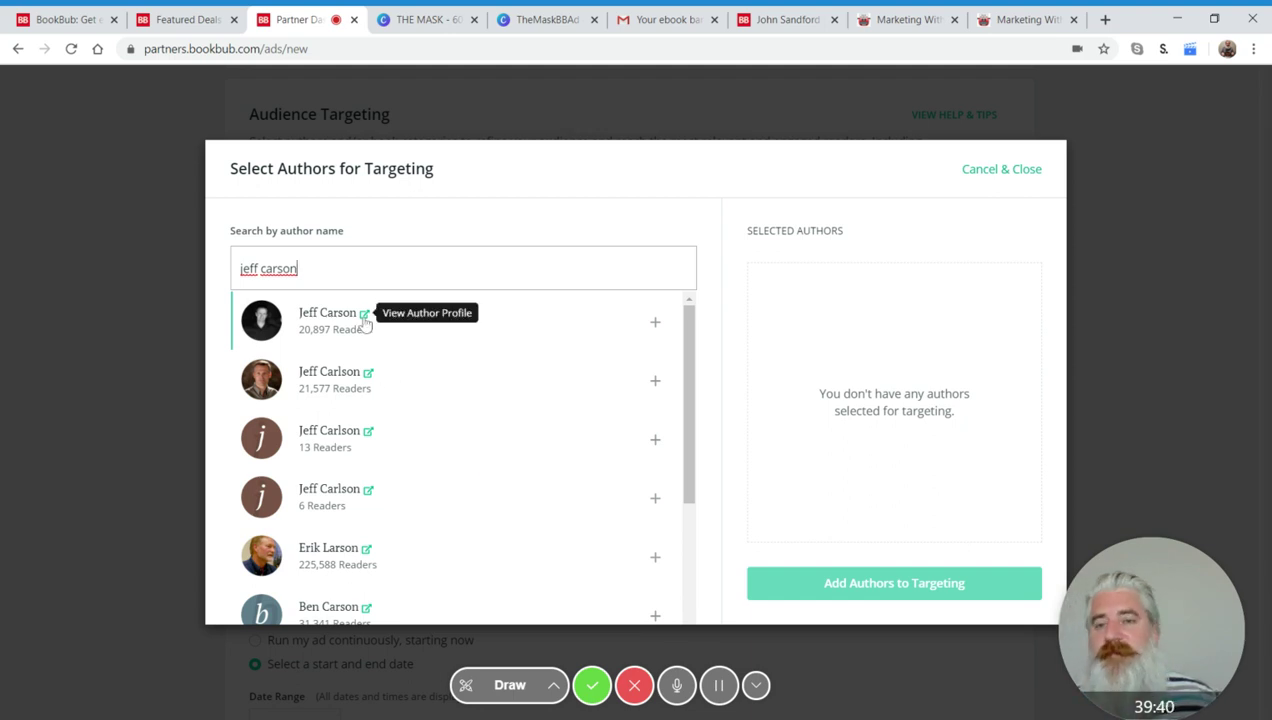
click(368, 373)
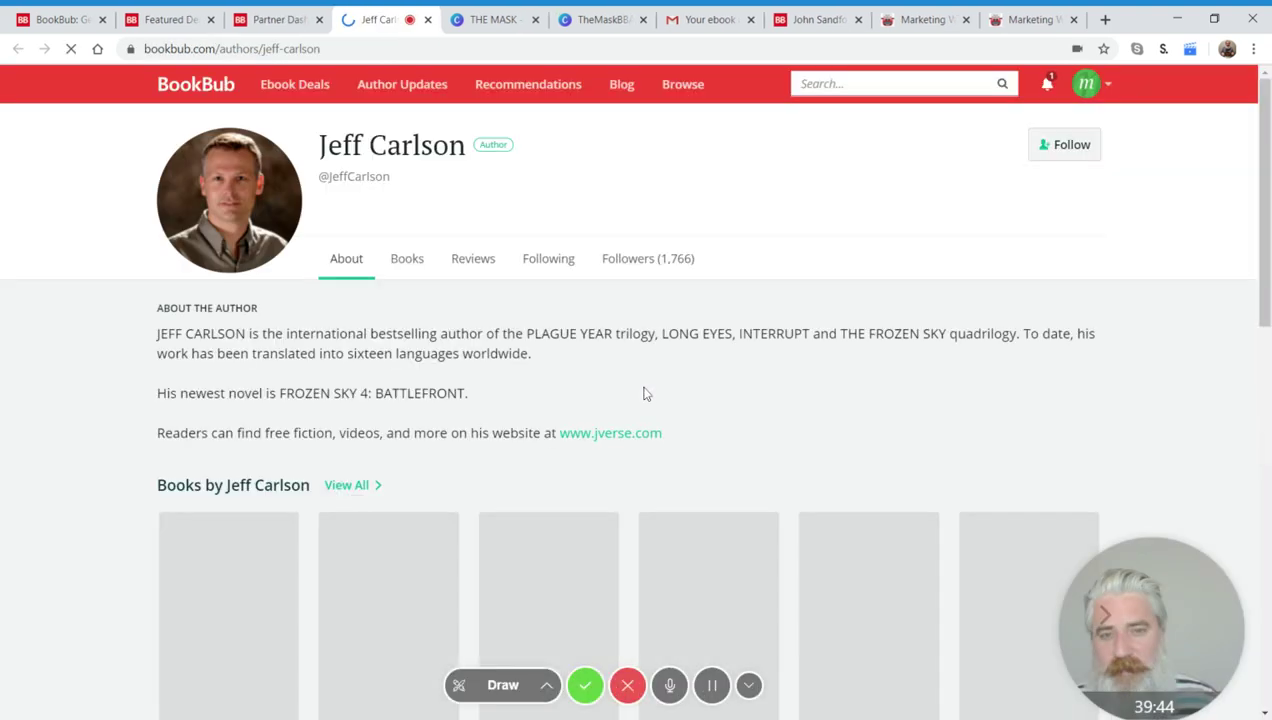
scroll(599, 414, down, 3)
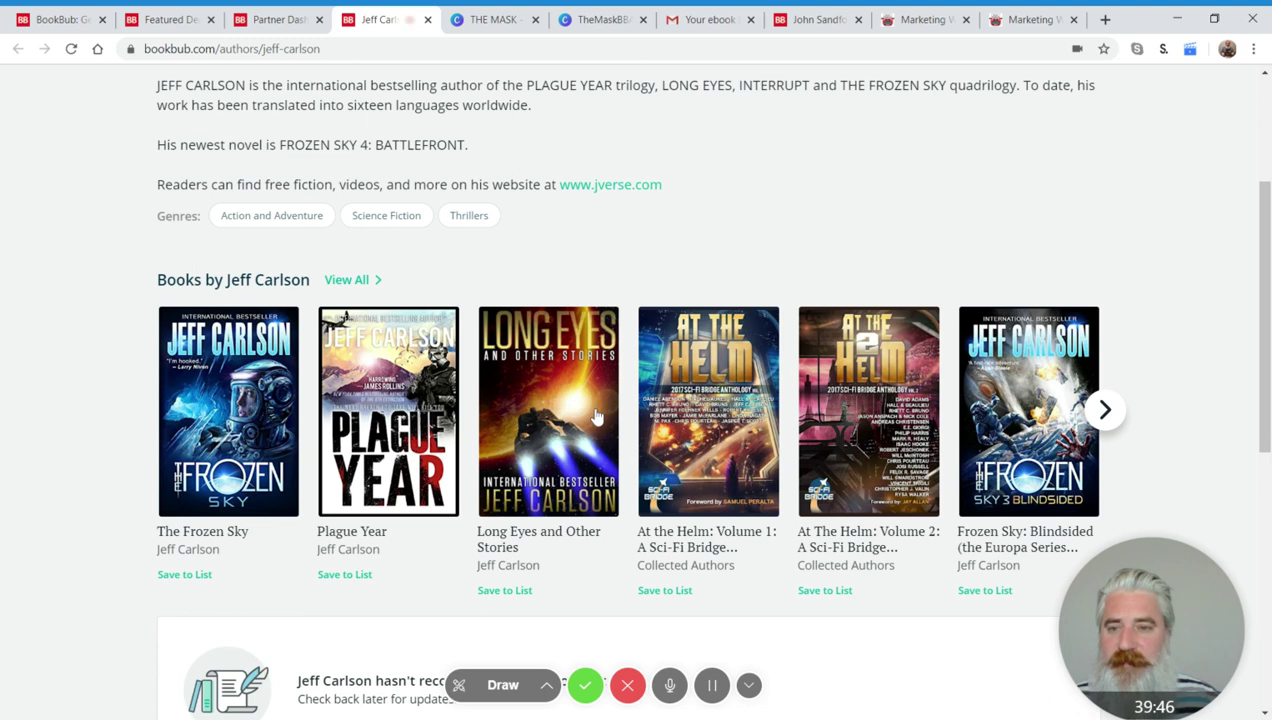
scroll(595, 414, up, 5)
key(ctrl+w)
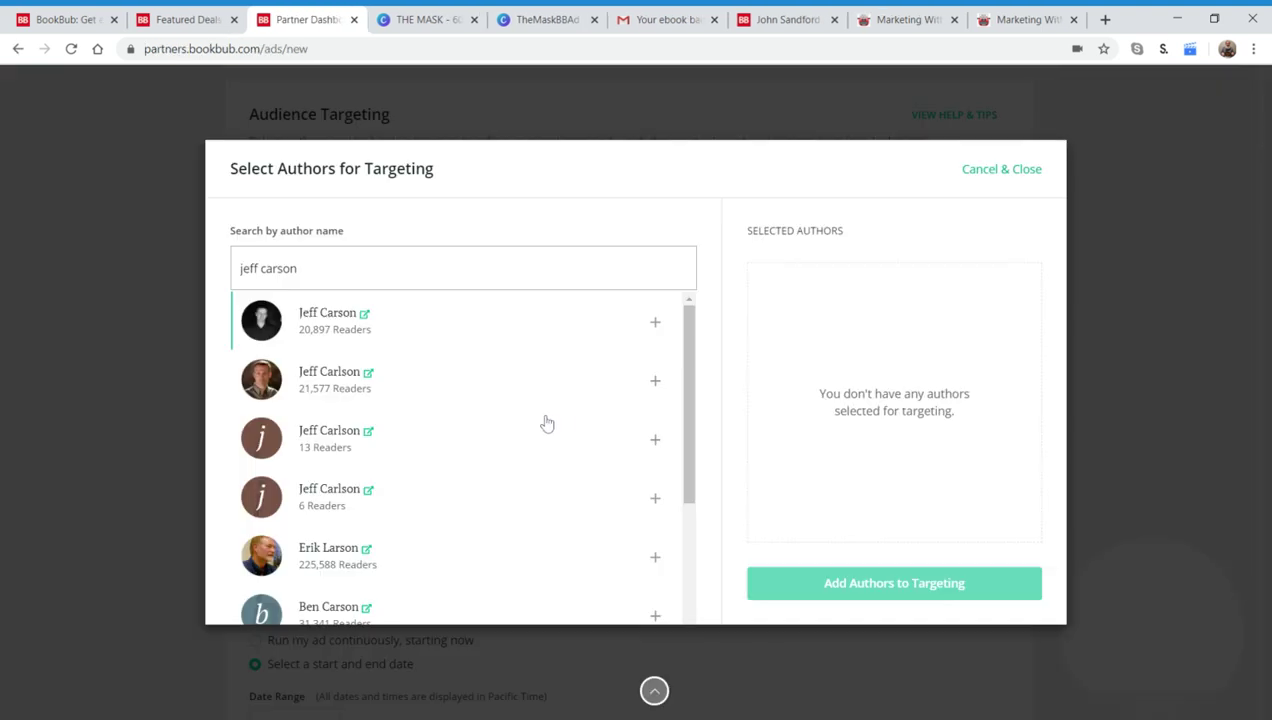
Check Jeff Carson's genres and books on his author profile and add him to the ad's audience targeting.
click(364, 314)
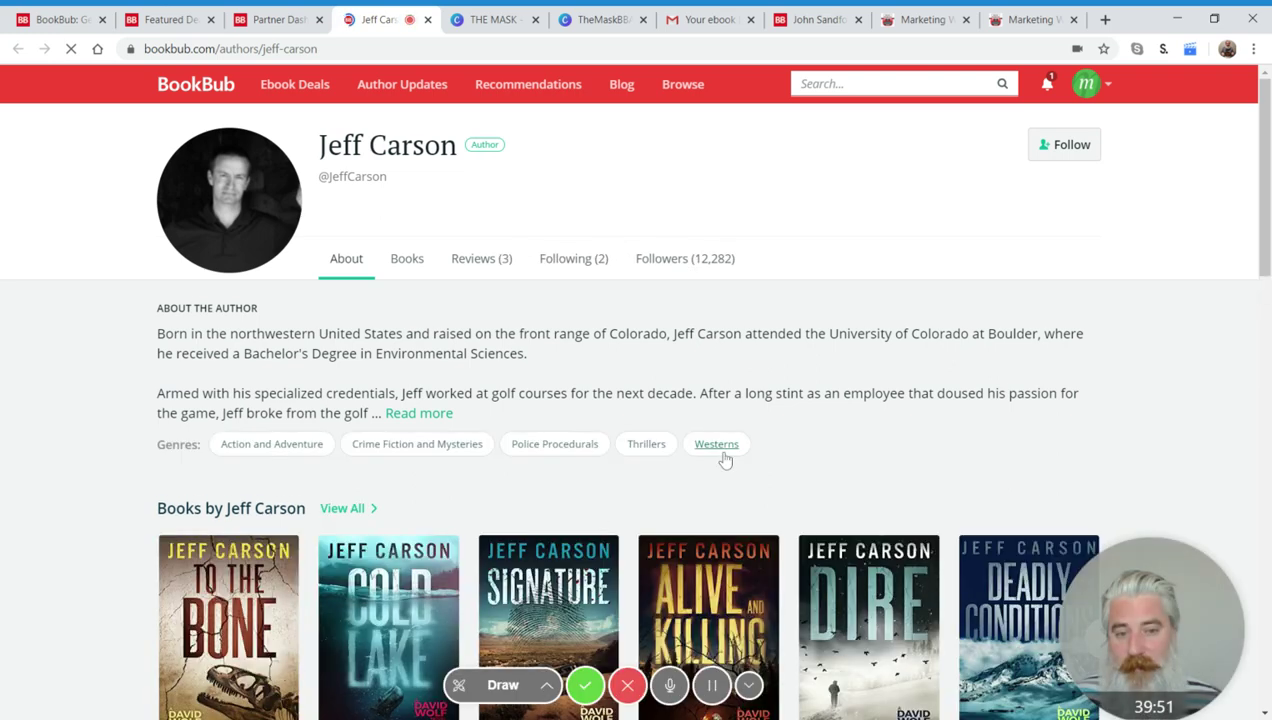
scroll(724, 460, down, 3)
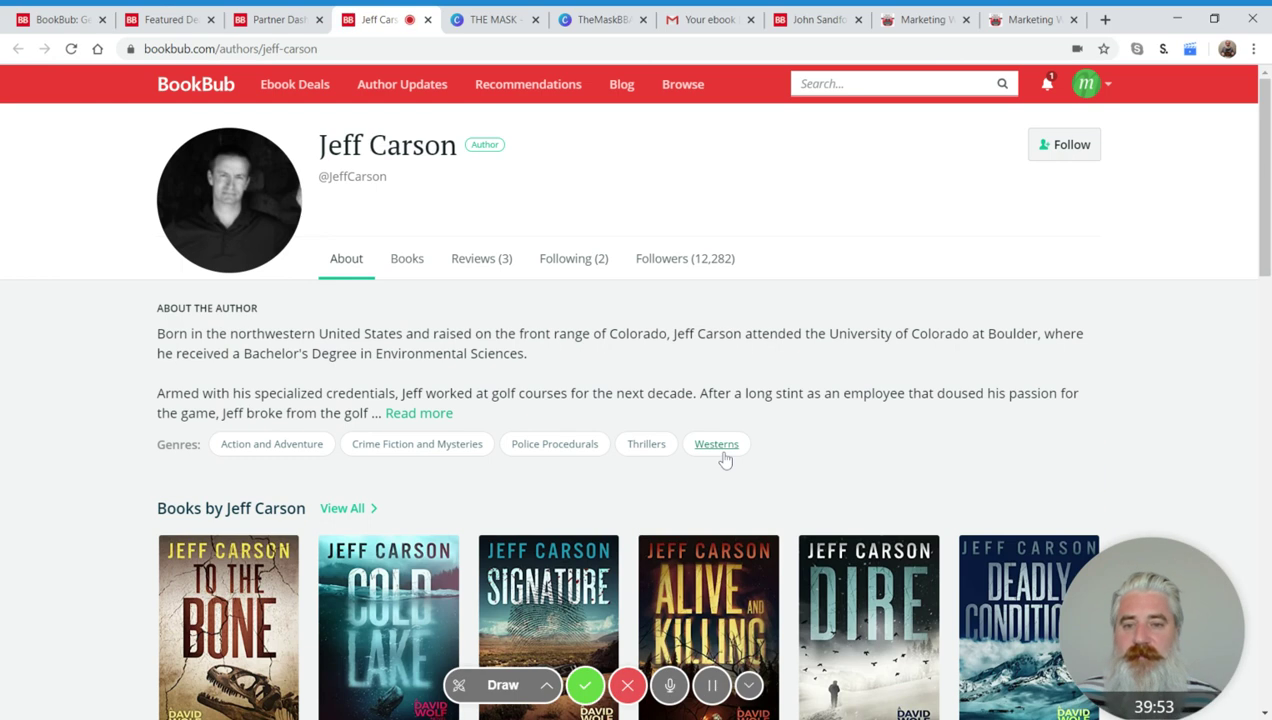
scroll(727, 459, down, 2)
key(ctrl+w)
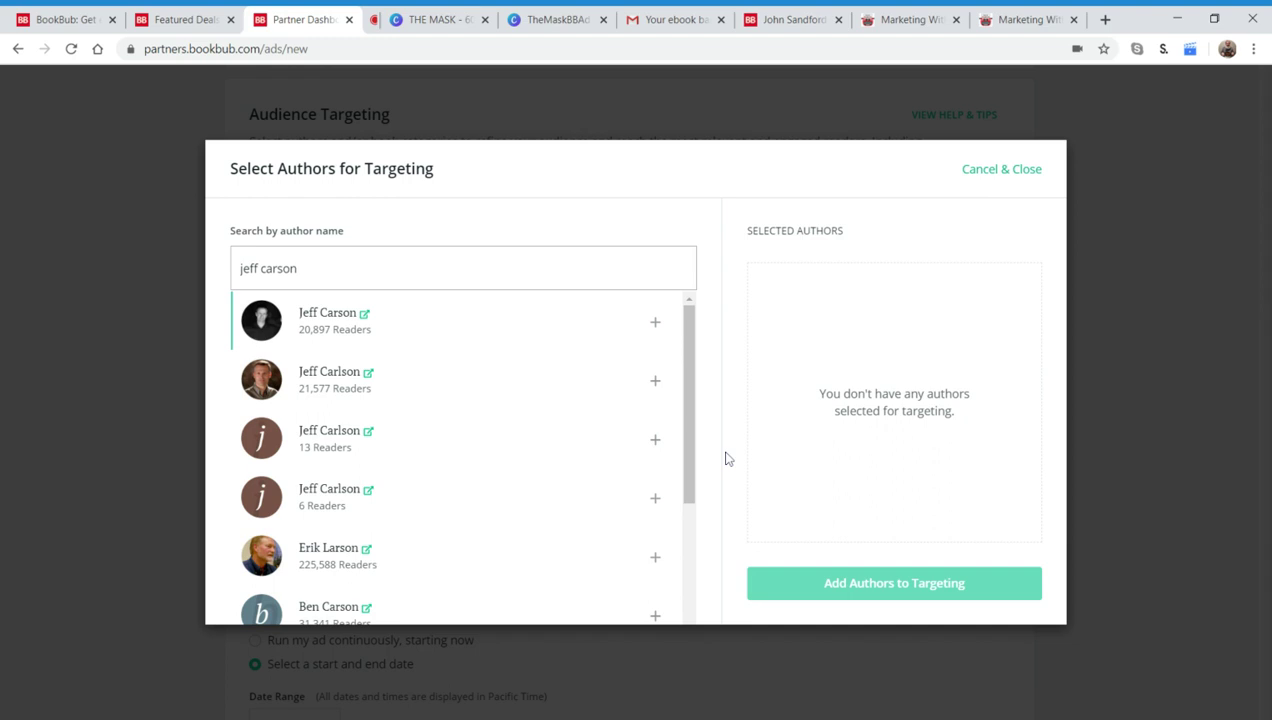
click(330, 325)
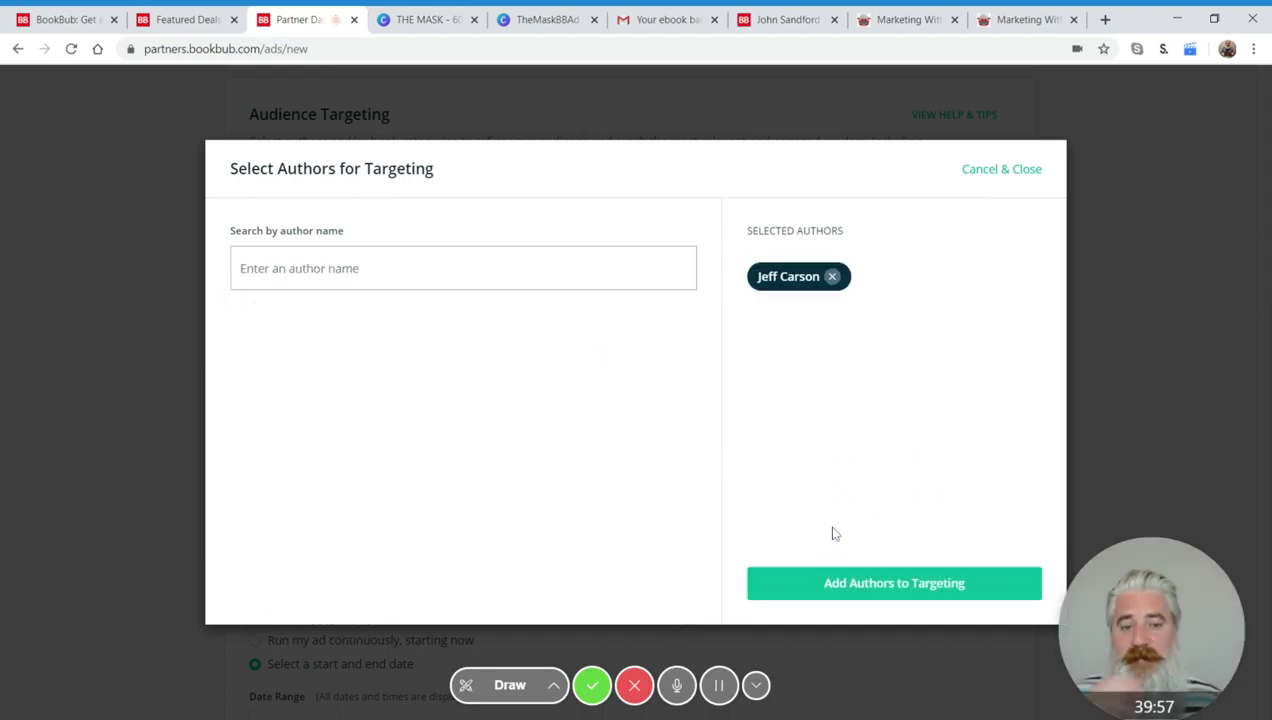
click(828, 596)
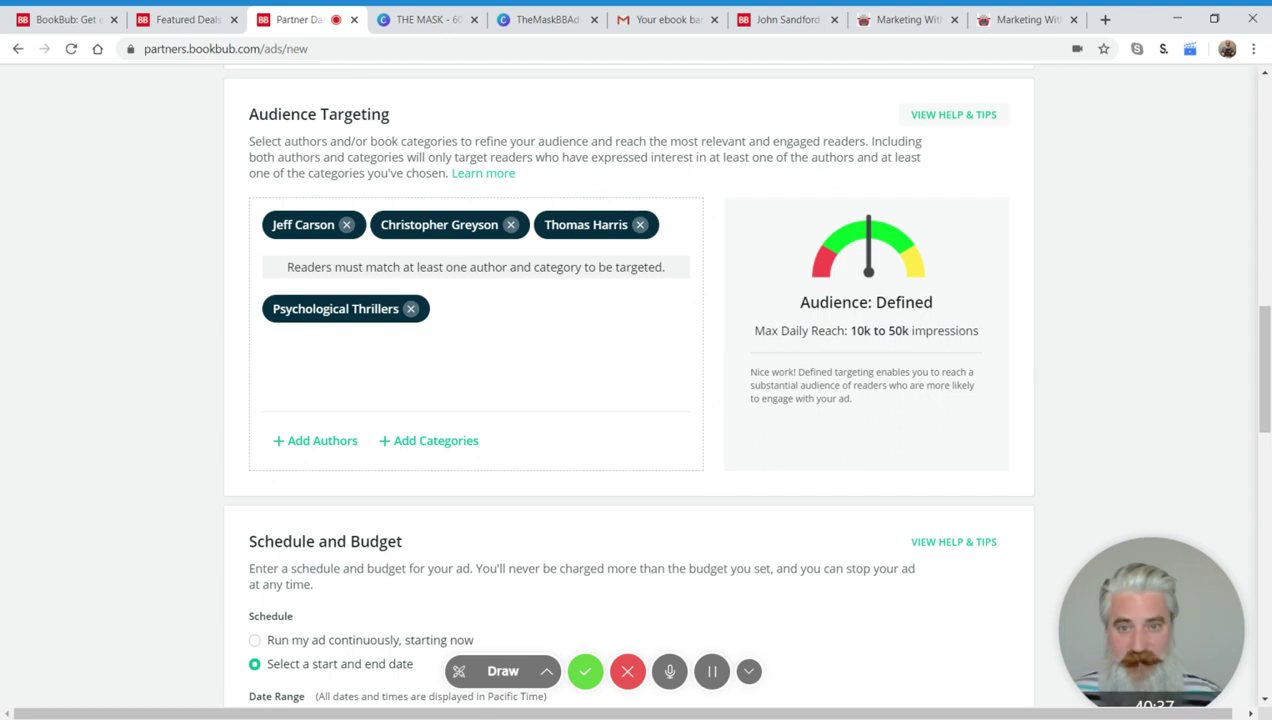
Remove Christopher Greyson and Jeff Carson from the audience targeting, keeping only Thomas Harris as the targeted author.
click(510, 225)
click(346, 224)
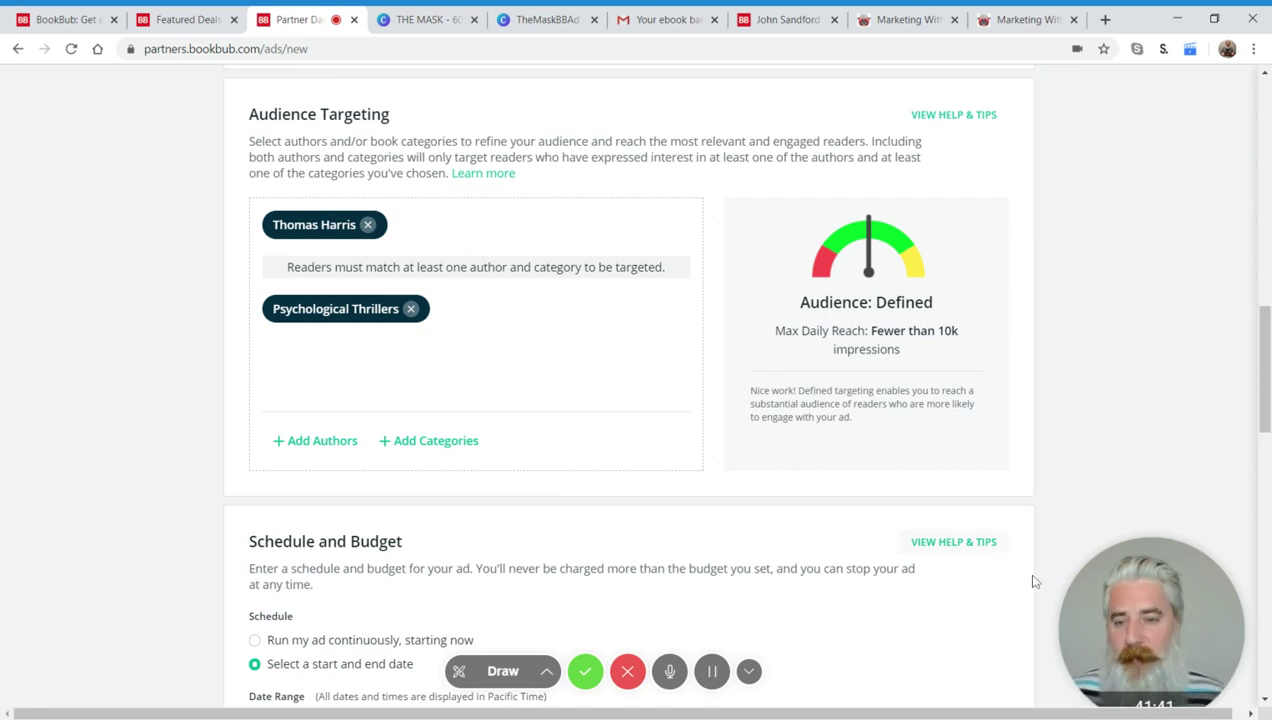
scroll(790, 466, up, 3)
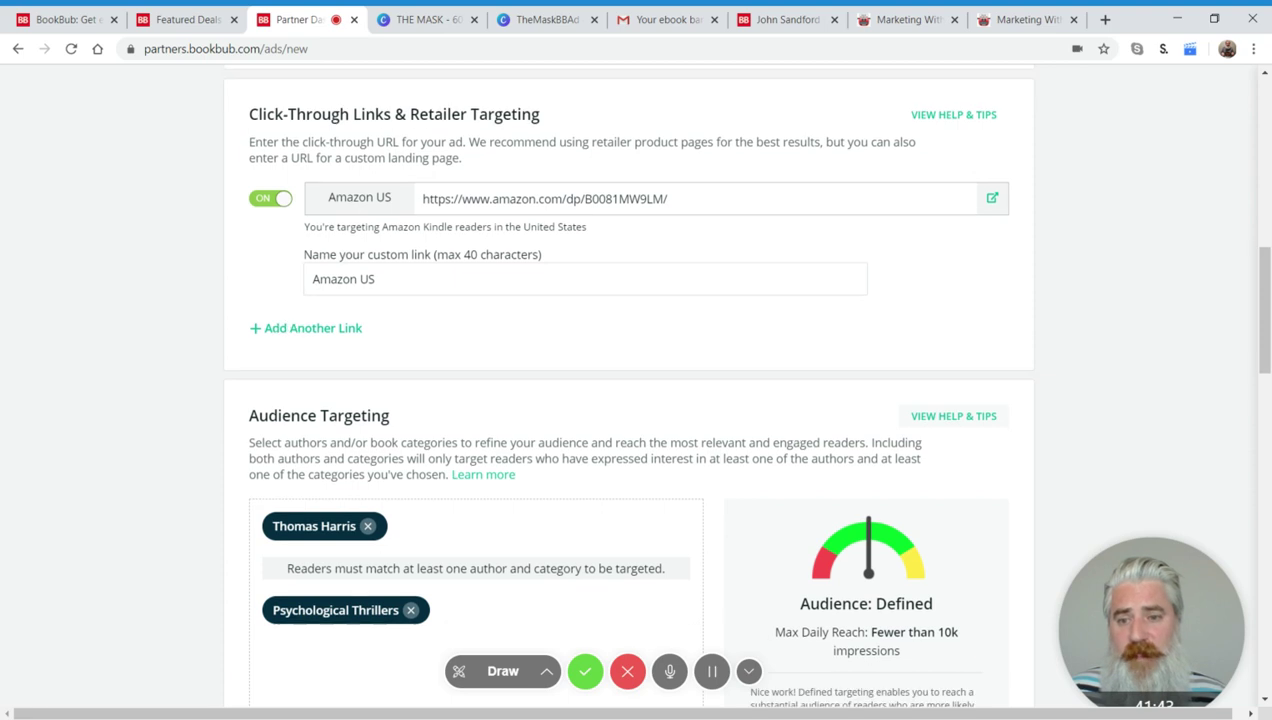
scroll(789, 460, down, 5)
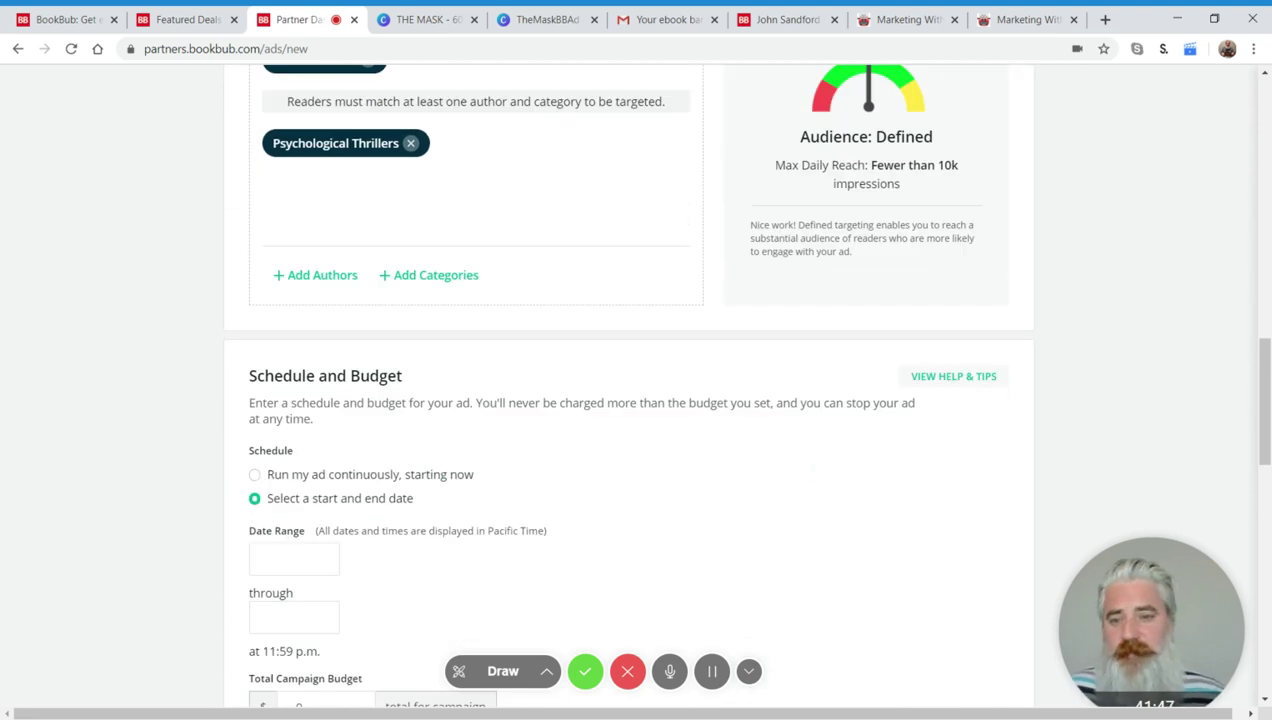
scroll(648, 403, down, 2)
click(328, 545)
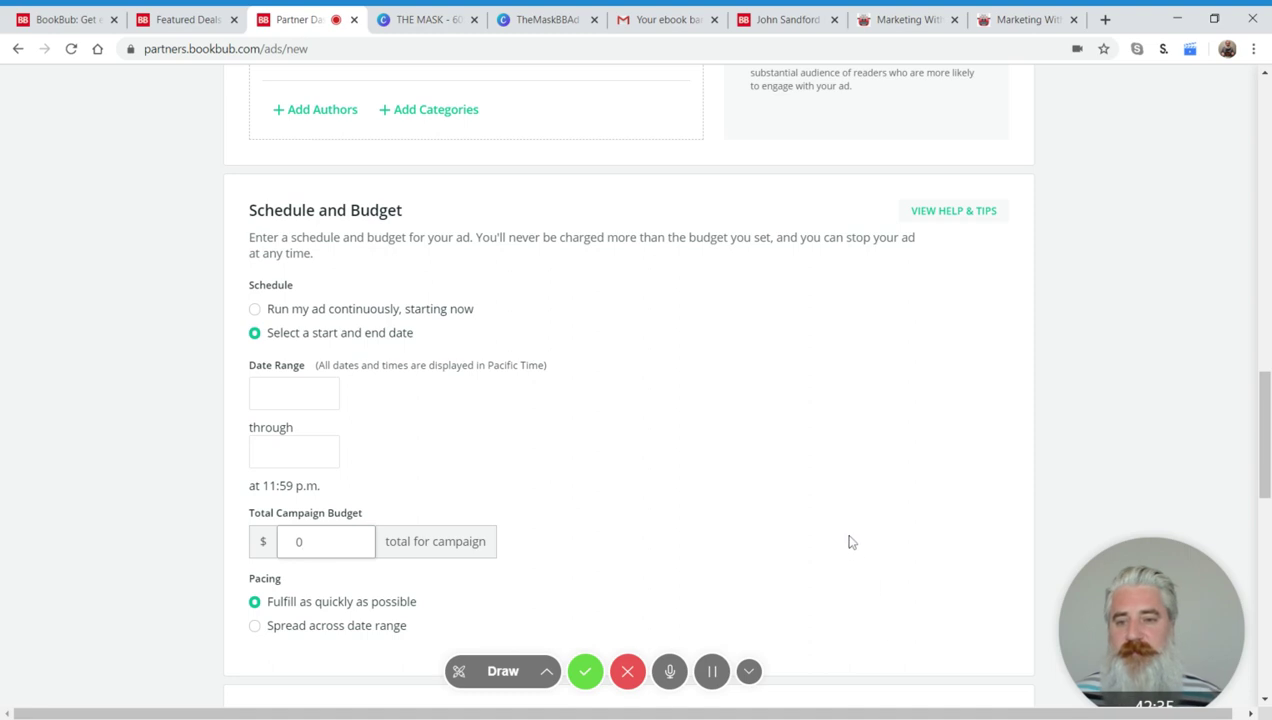
scroll(800, 527, up, 2)
scroll(700, 535, down, 3)
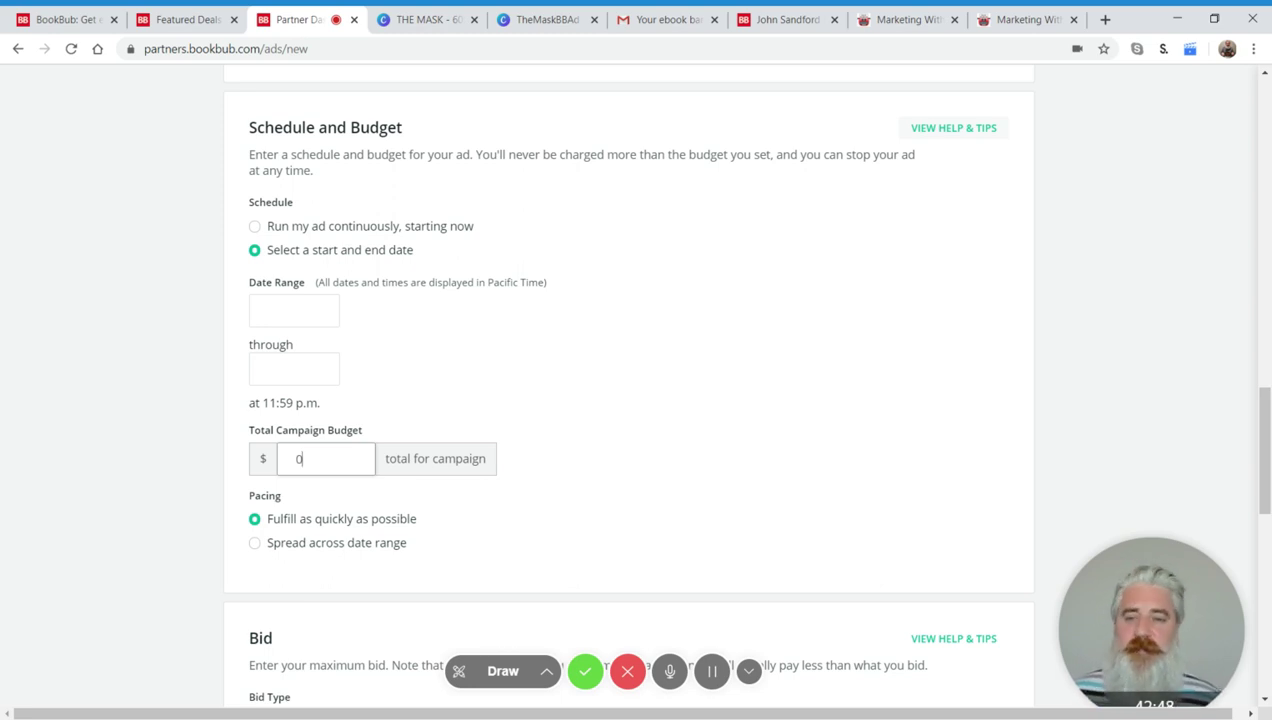
text(15)
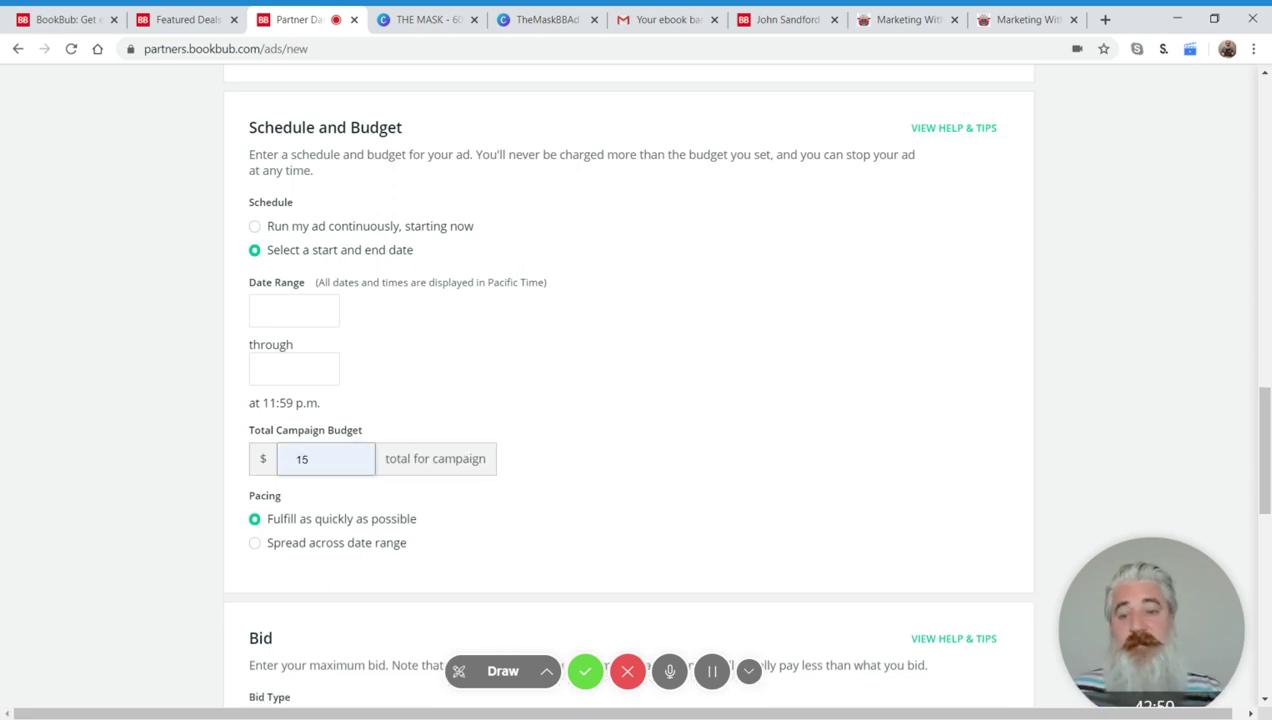
key(BackSpace)
key(BackSpace)
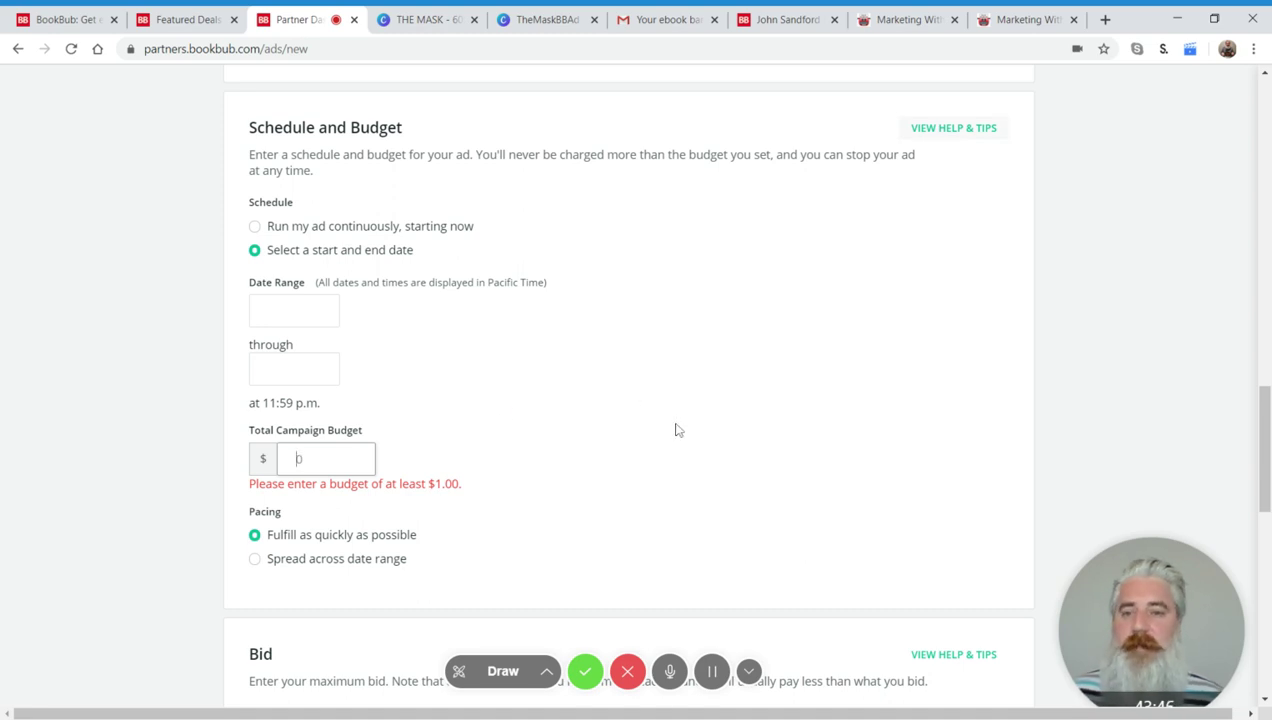
Review the ad's click-through link, audience targeting, and schedule and budget sections.
scroll(676, 430, down, 2)
scroll(676, 430, up, 1)
scroll(676, 430, up, 2)
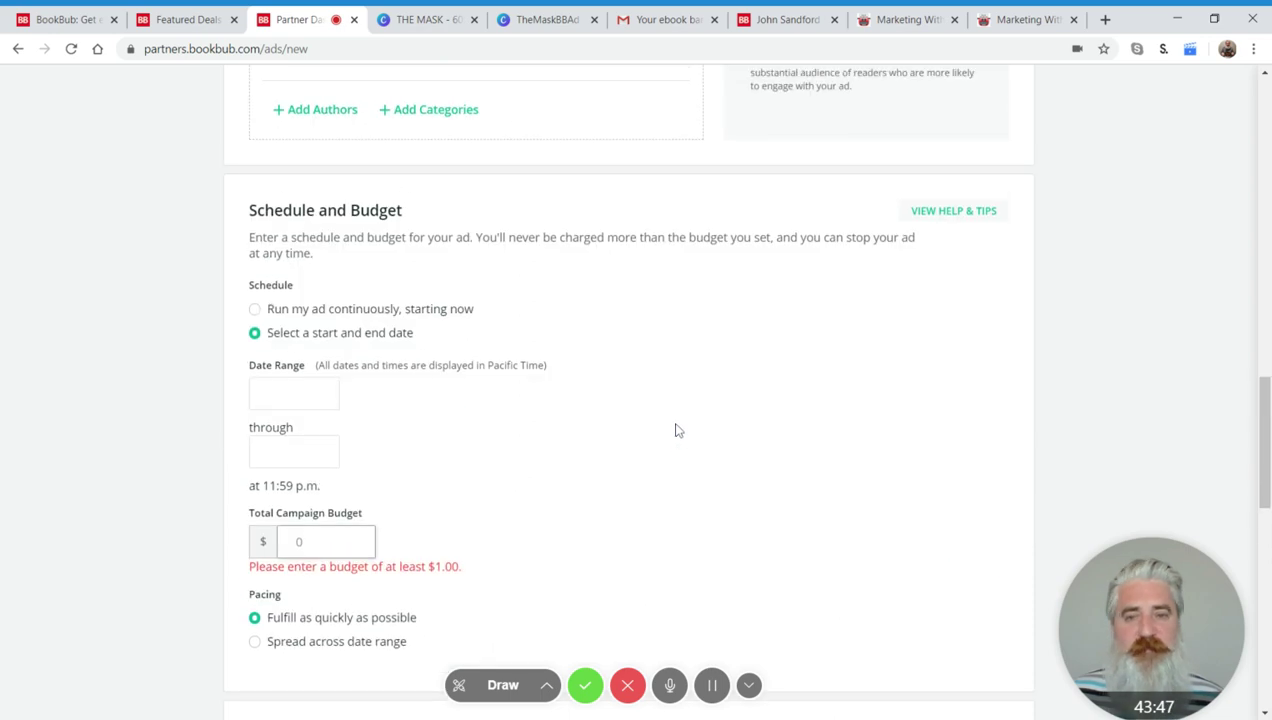
scroll(676, 430, up, 6)
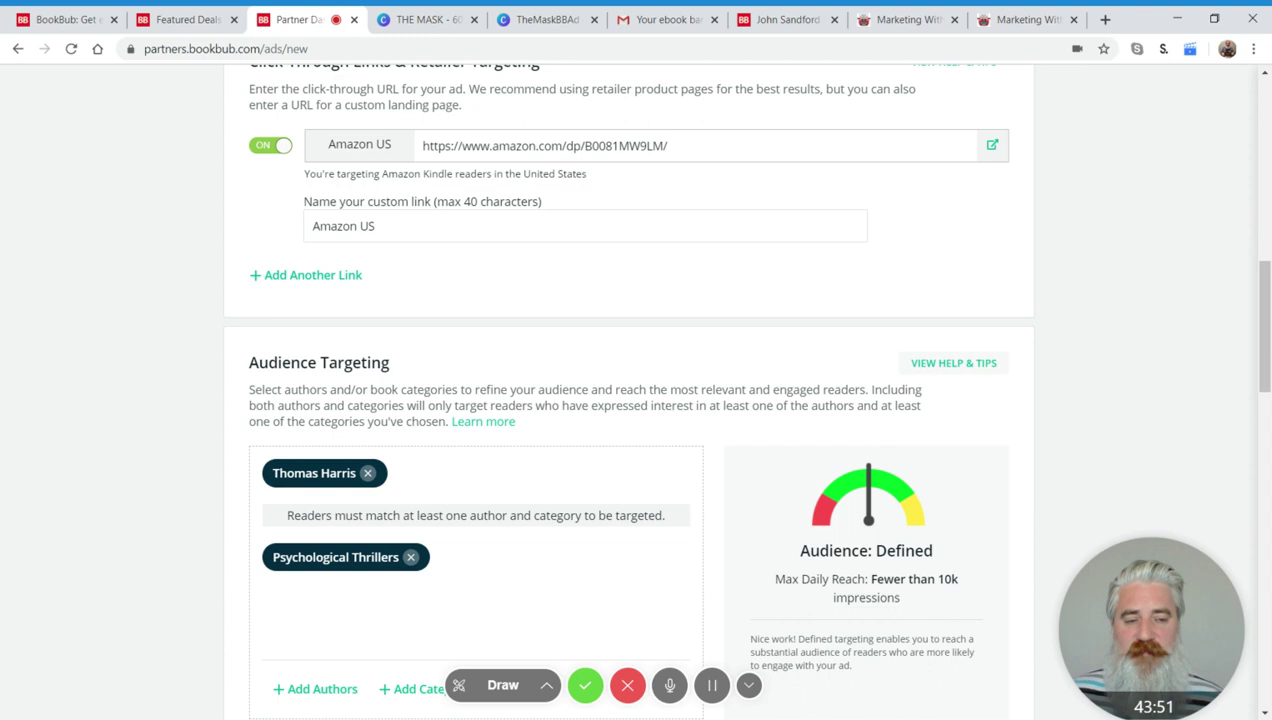
scroll(675, 430, down, 4)
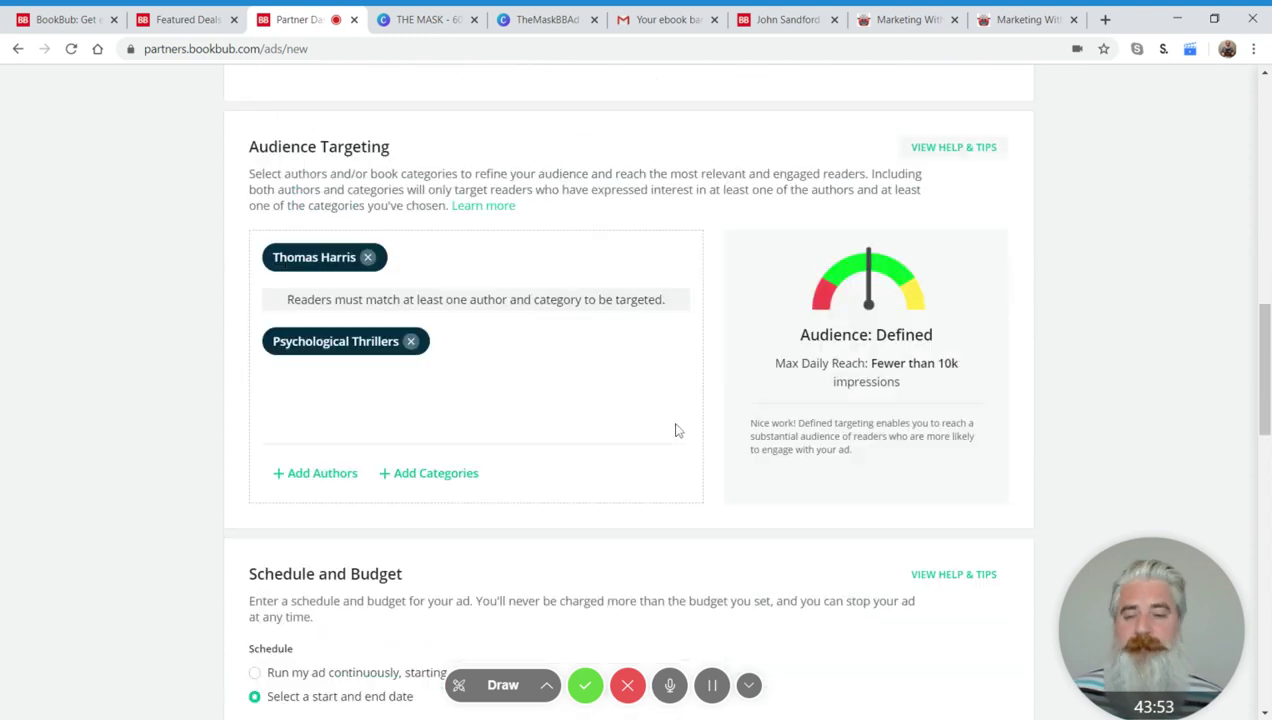
scroll(675, 430, up, 3)
scroll(675, 430, up, 1)
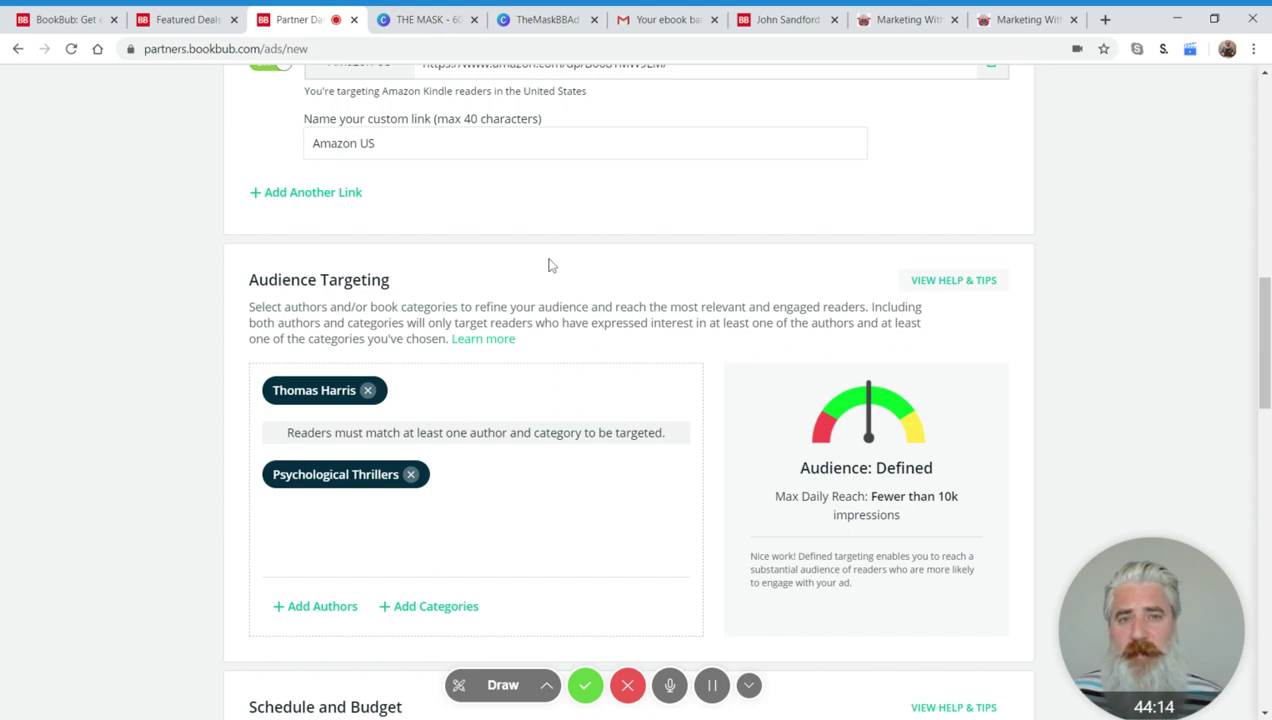
scroll(549, 265, down, 3)
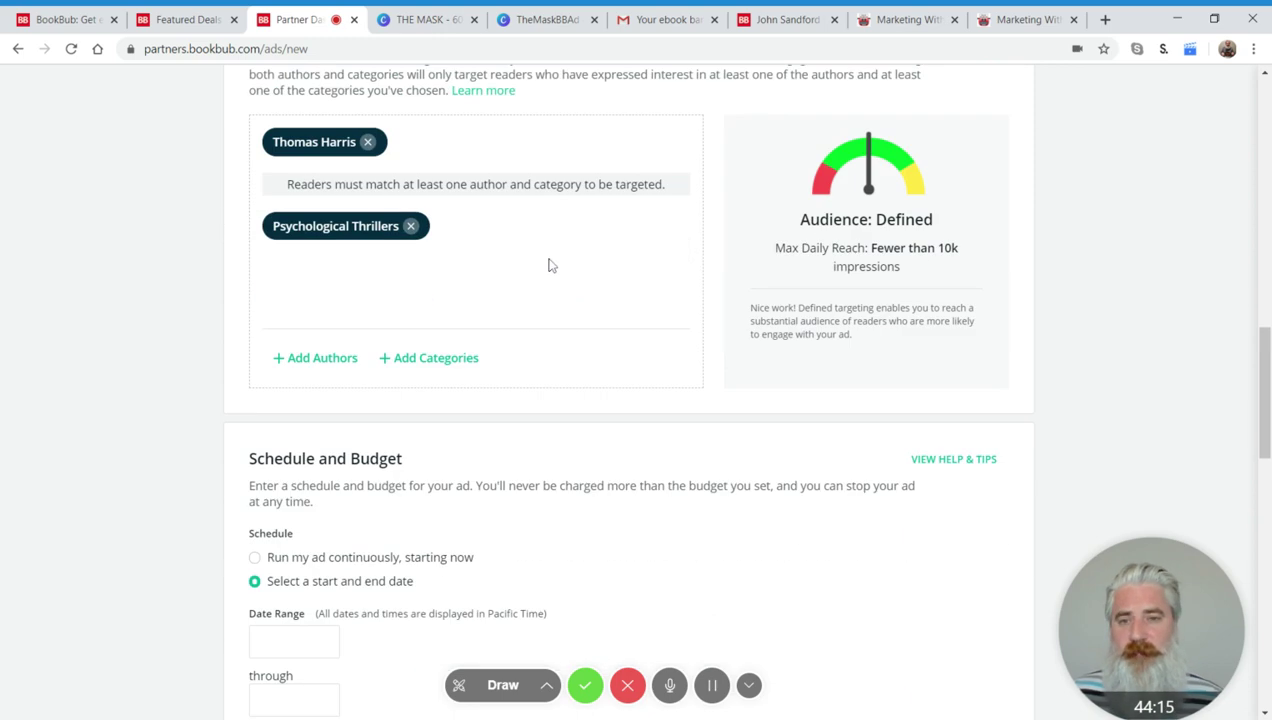
scroll(549, 265, down, 2)
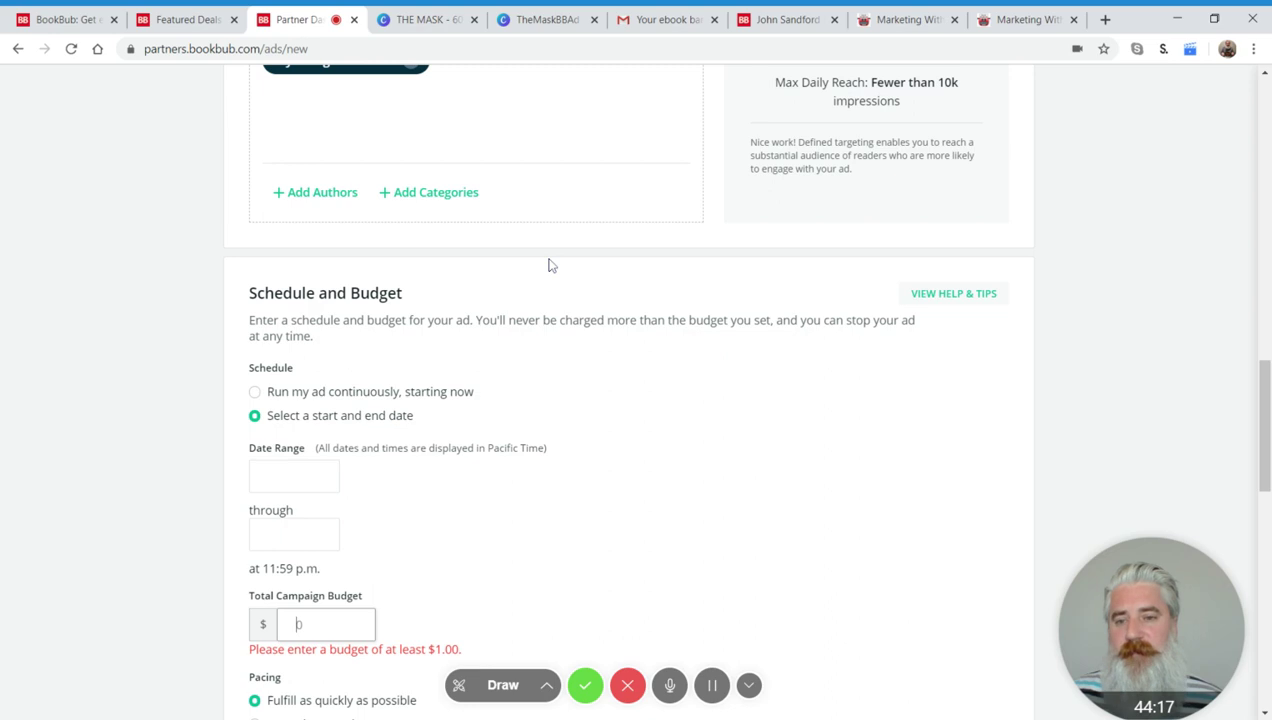
scroll(549, 265, down, 2)
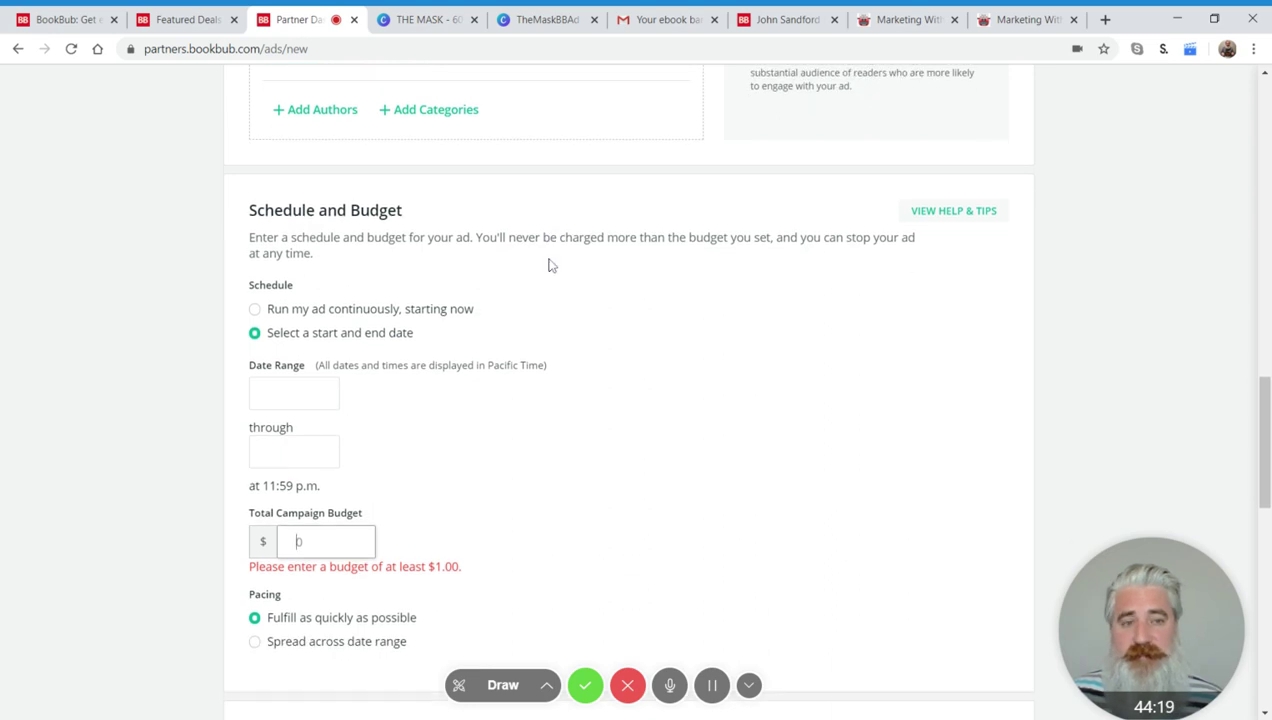
scroll(549, 265, up, 1)
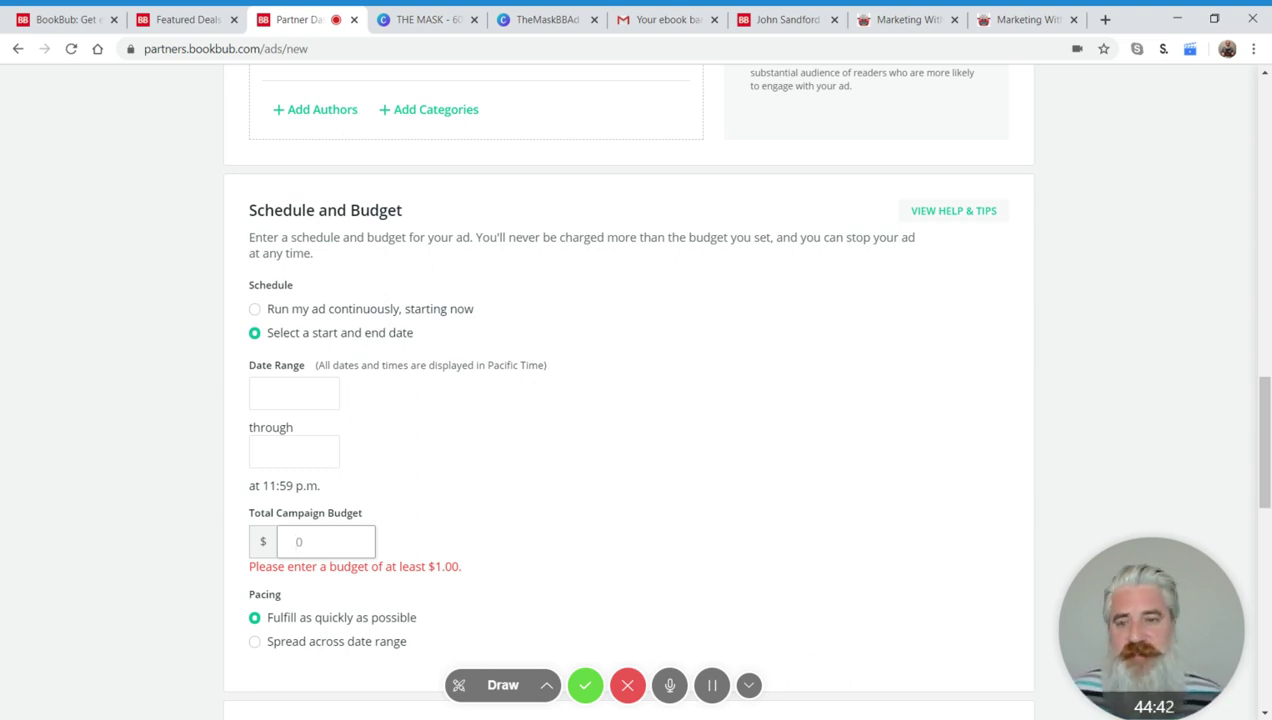
Set the ad's date range from 05/13/20 through 05/20/20.
click(306, 398)
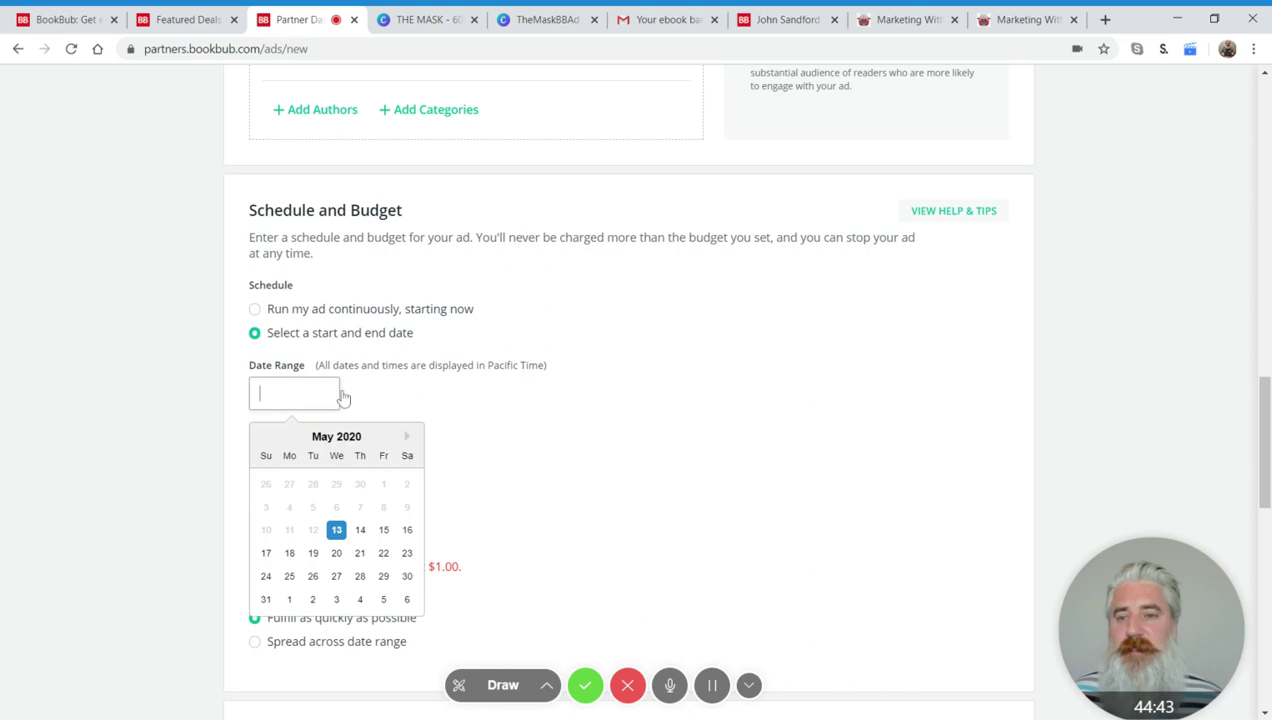
click(336, 530)
click(316, 460)
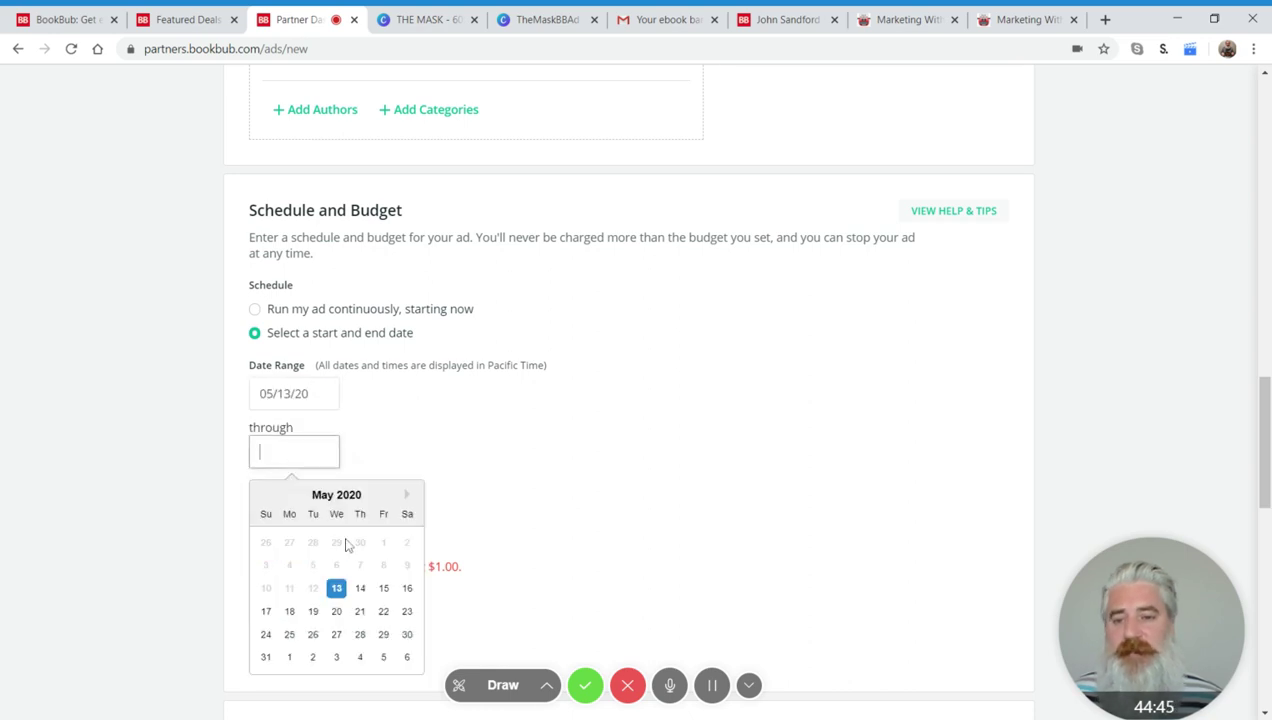
click(338, 609)
click(141, 404)
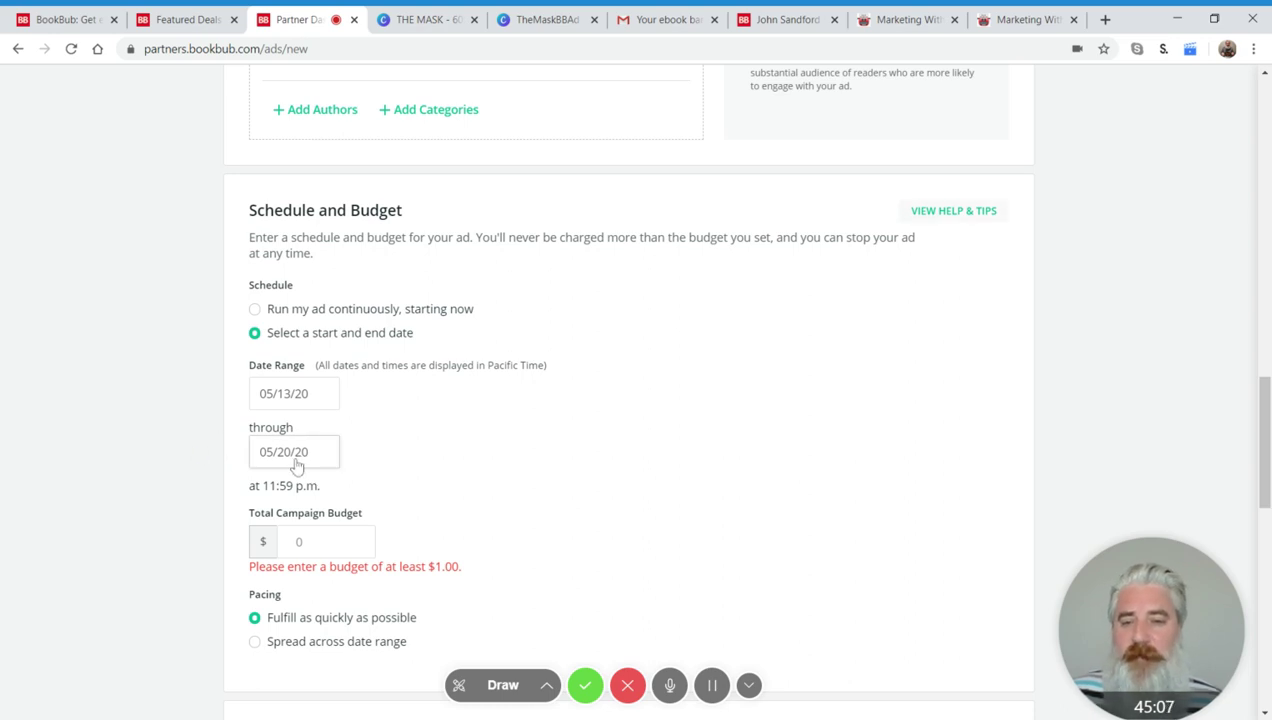
Set the total campaign budget to $10.
click(316, 552)
text(15)
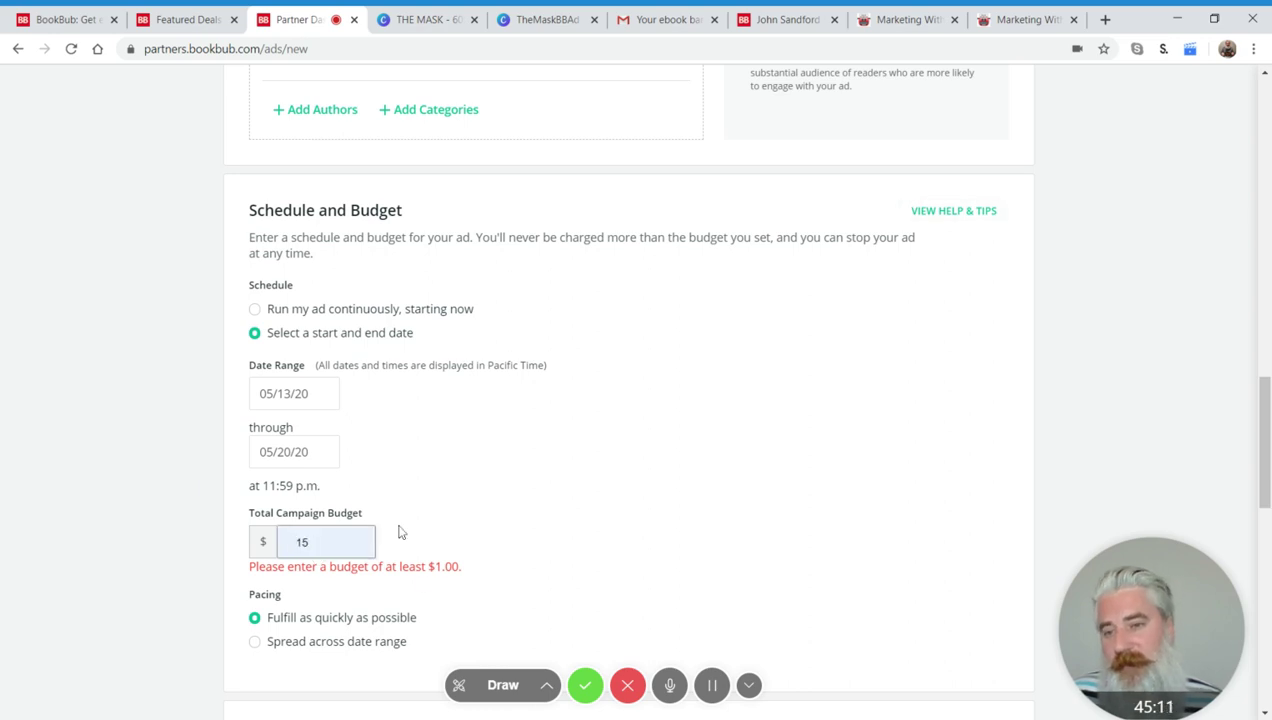
key(BackSpace)
text(0)
click(131, 437)
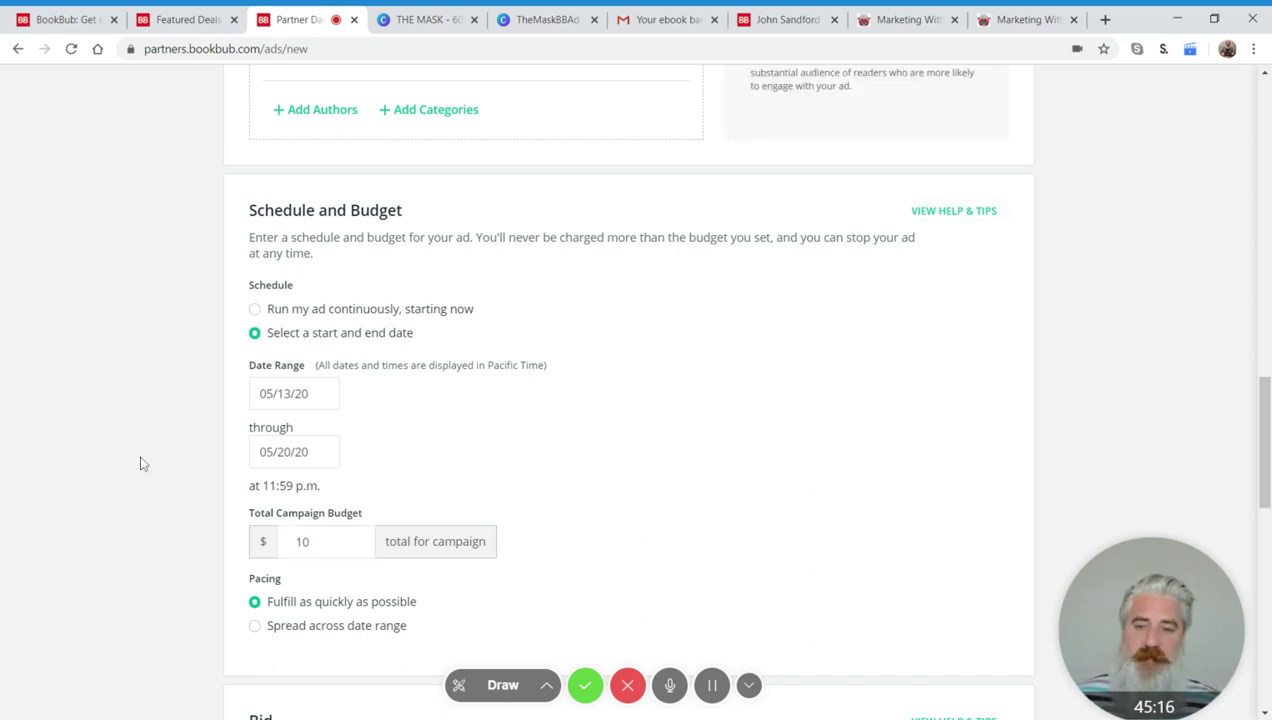
Compare the CPM and CPC bid types and their average winning bid ranges, keeping CPM selected.
scroll(633, 415, down, 2)
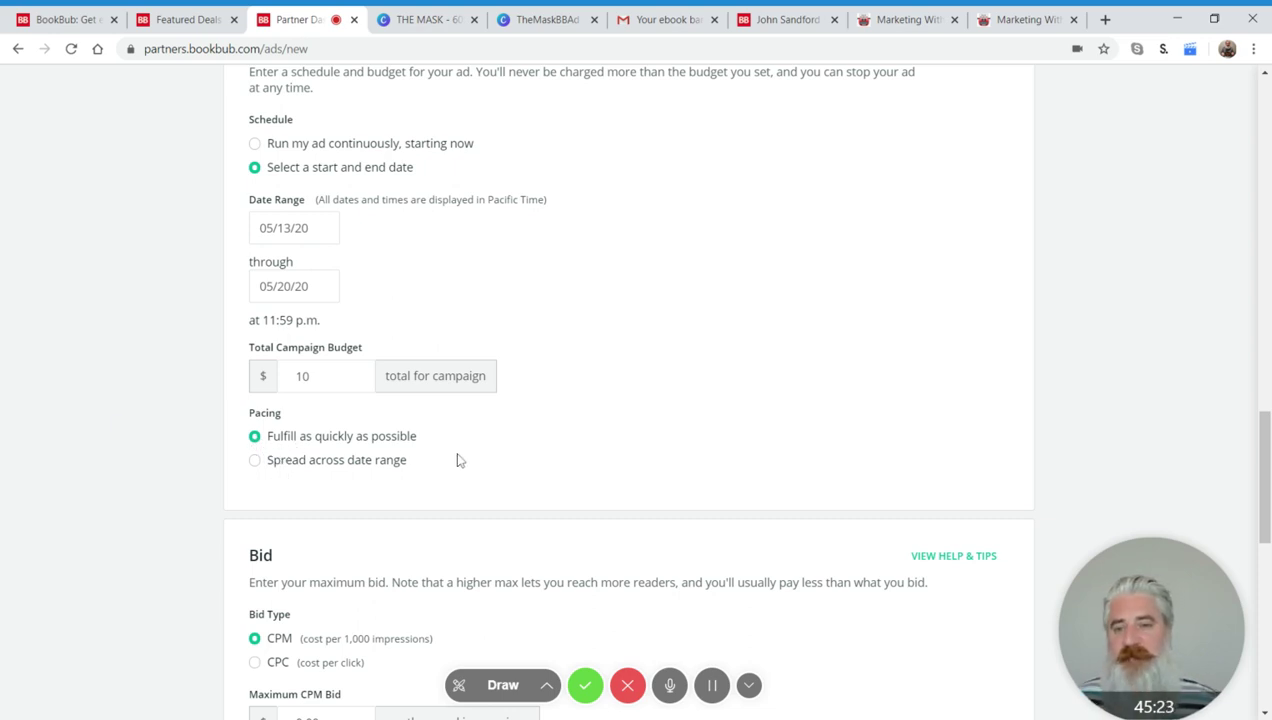
scroll(80, 410, up, 1)
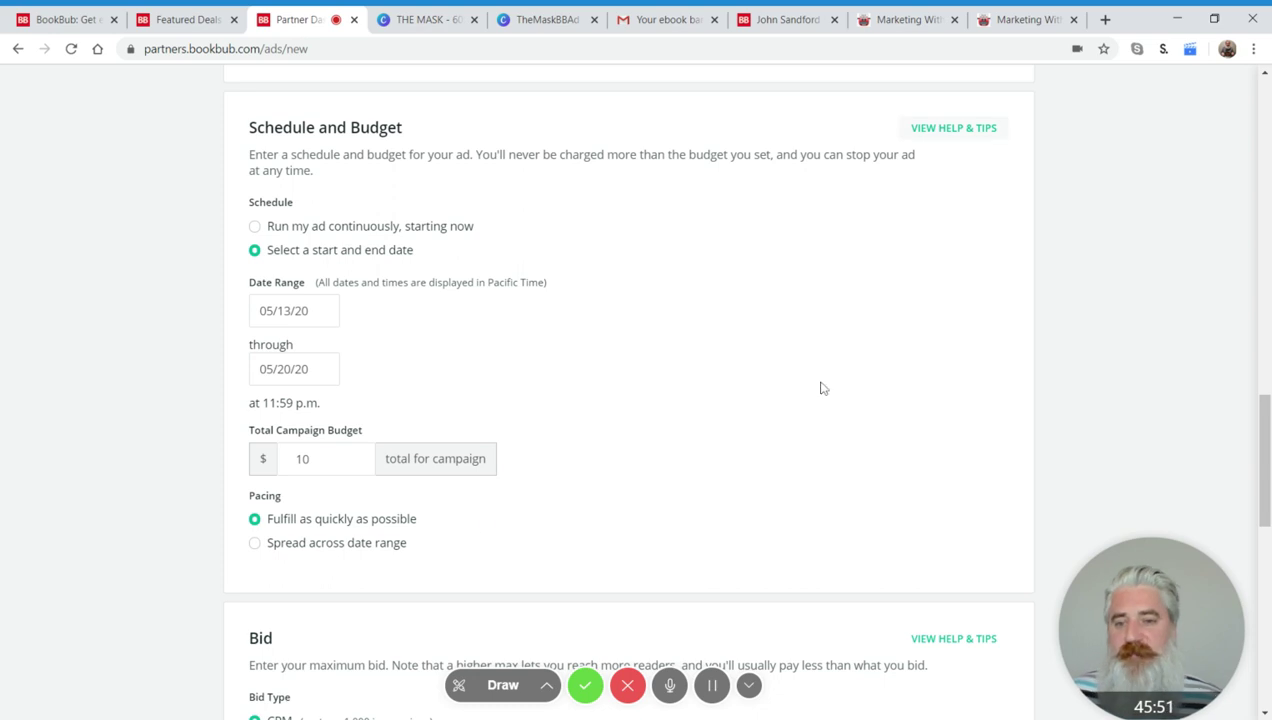
scroll(822, 385, down, 2)
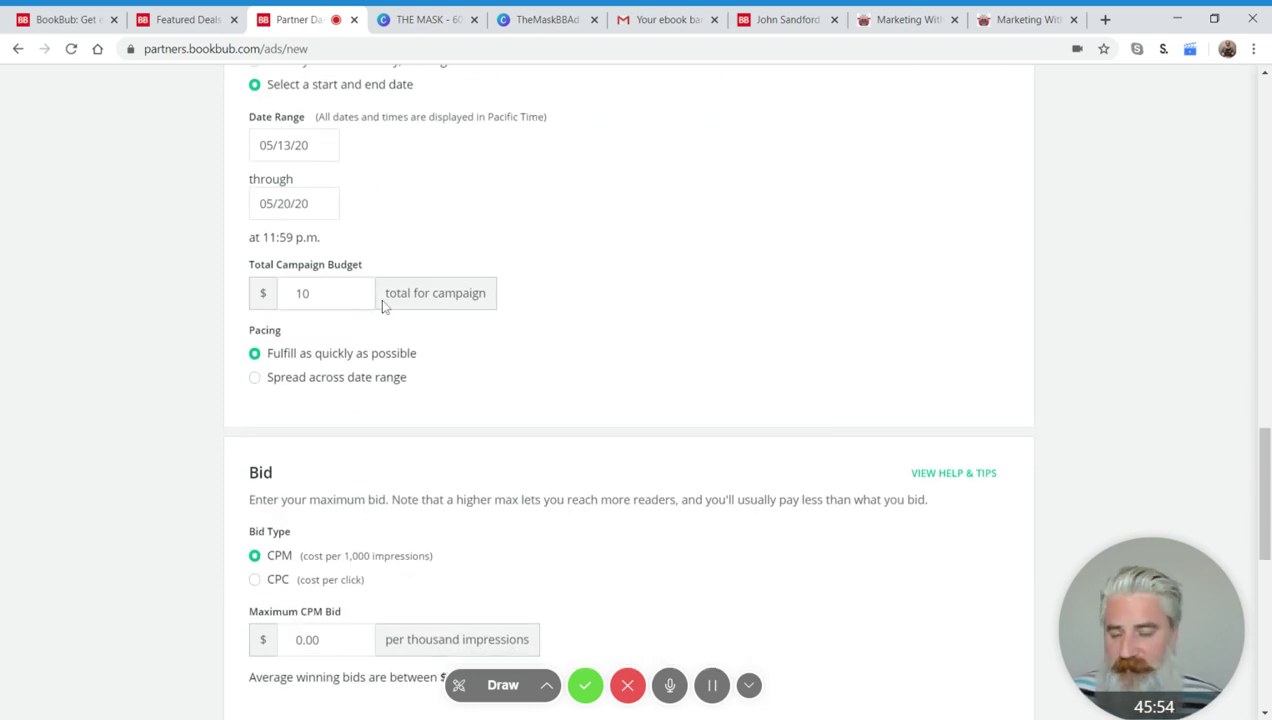
scroll(511, 341, down, 2)
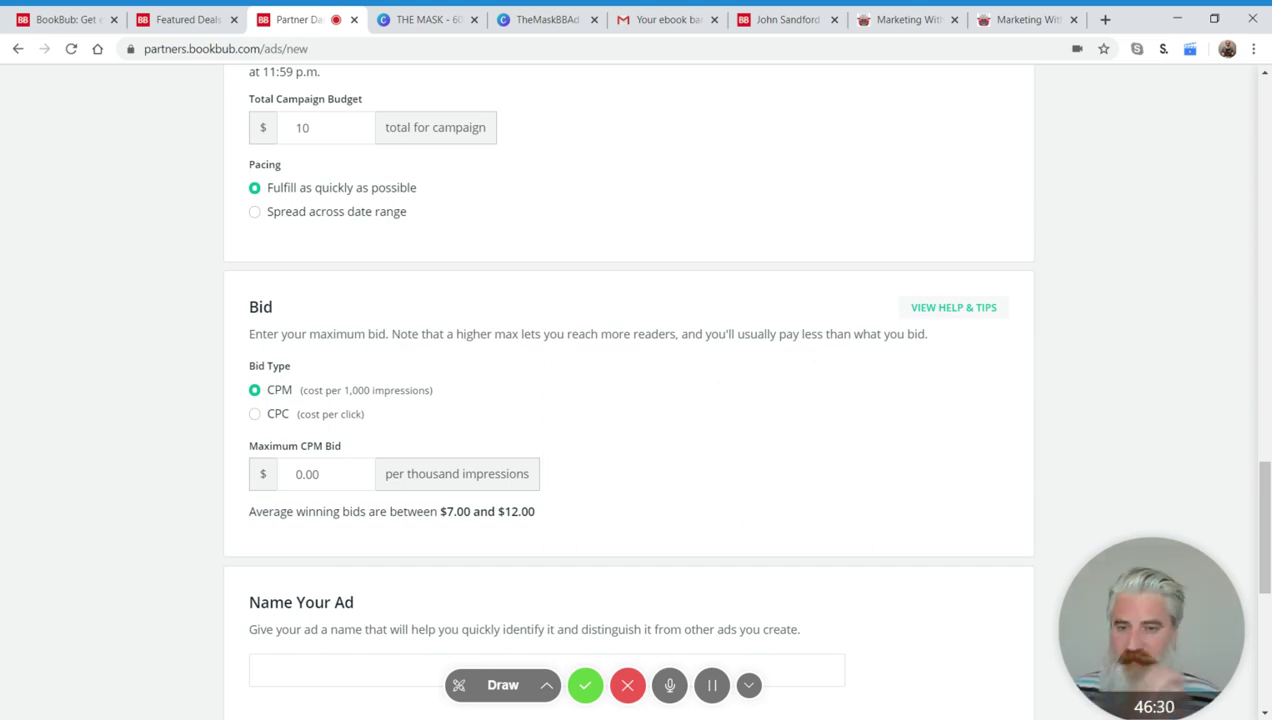
click(255, 416)
click(255, 391)
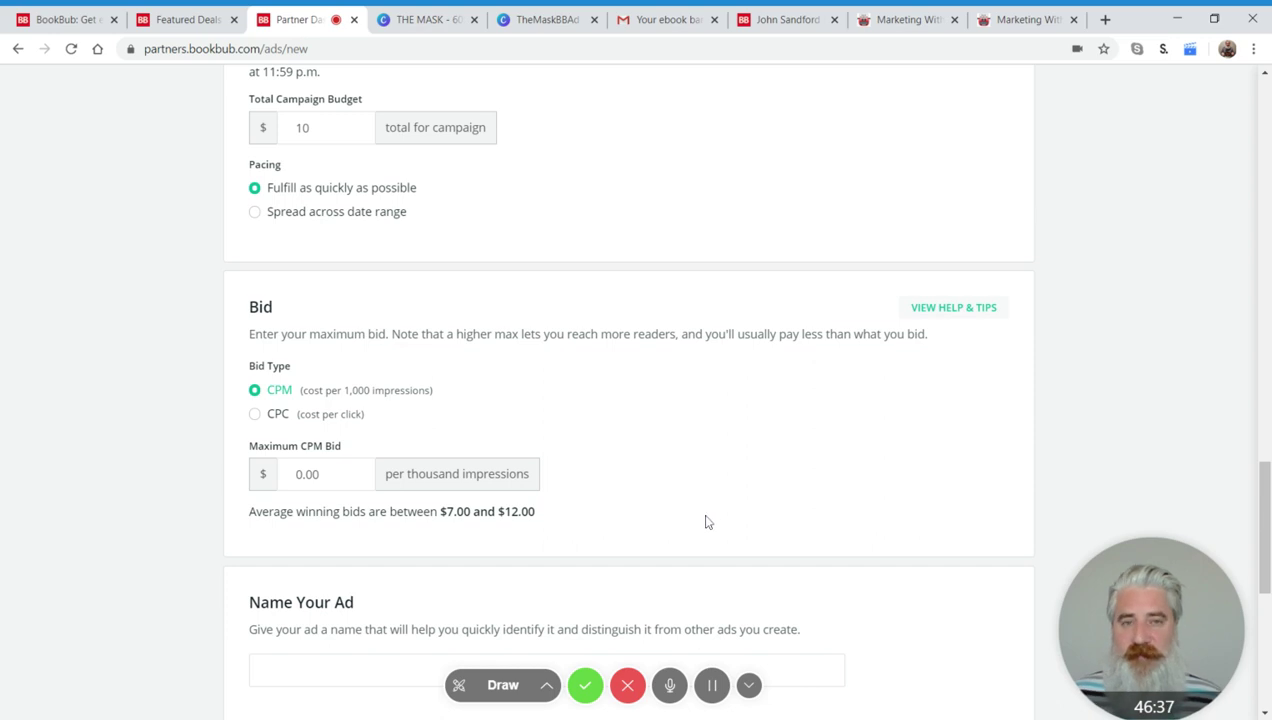
click(255, 416)
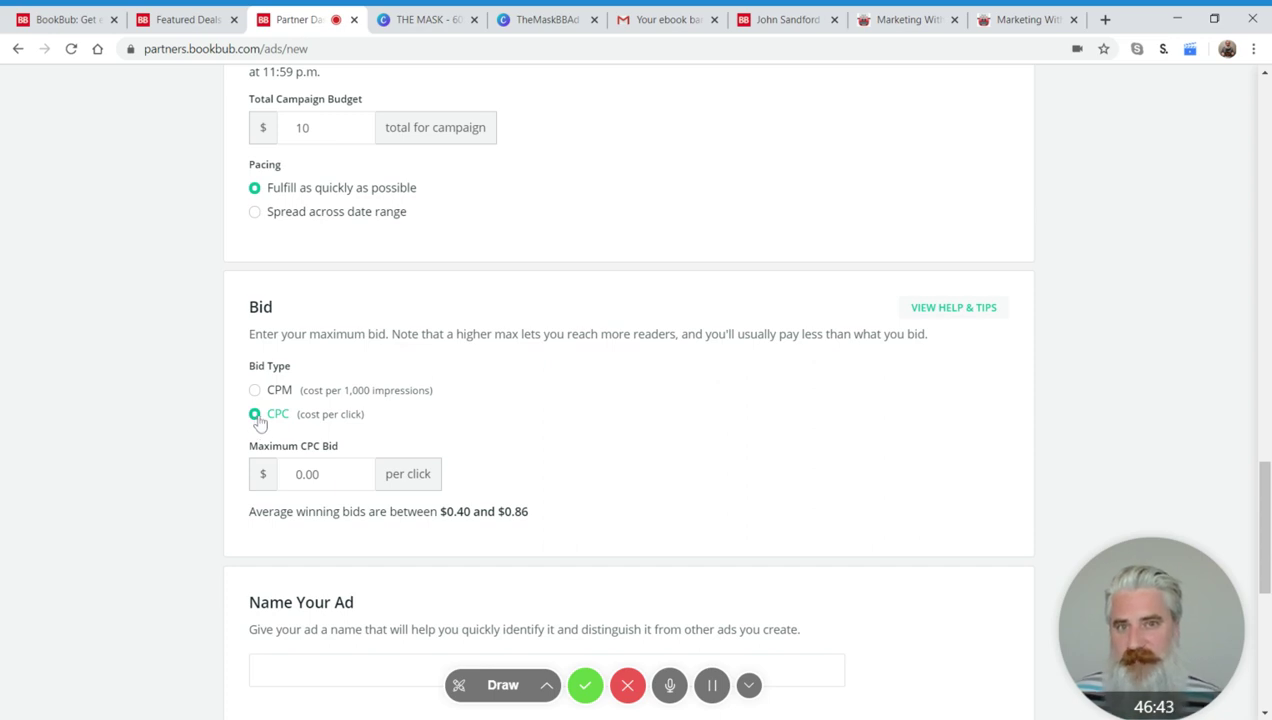
click(255, 391)
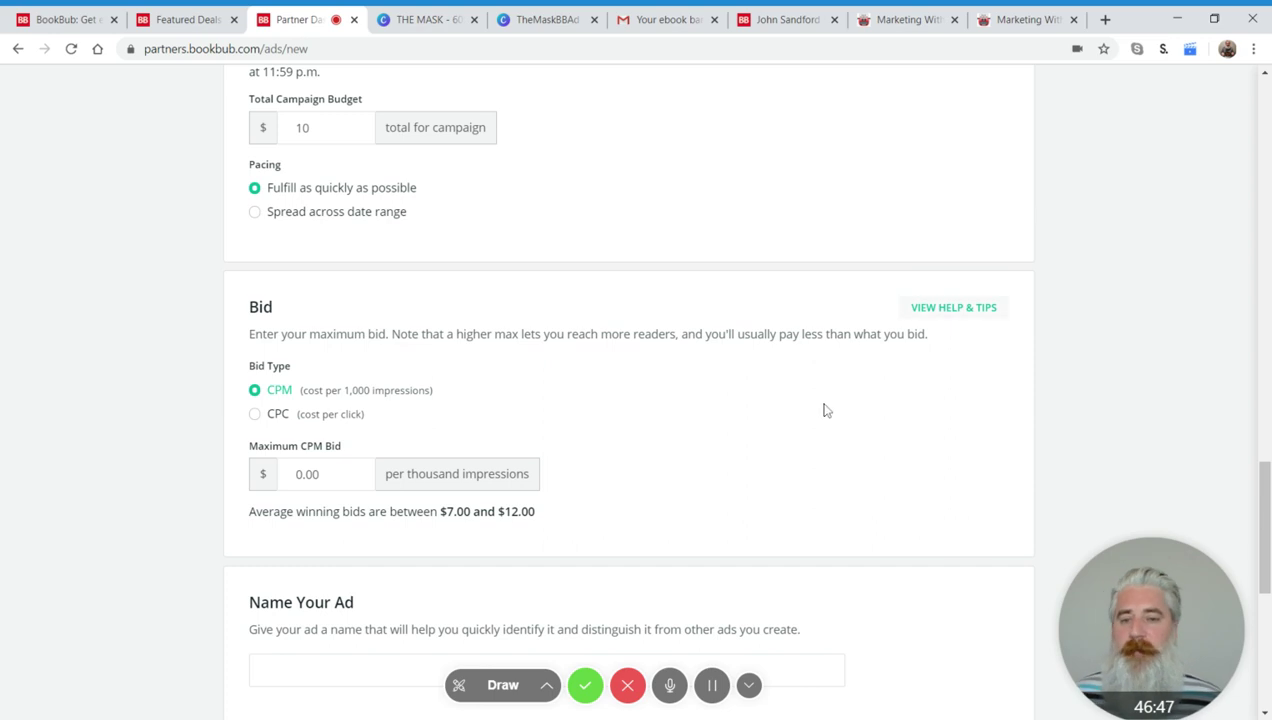
drag(249, 511, 552, 525)
click(676, 516)
scroll(676, 516, down, 2)
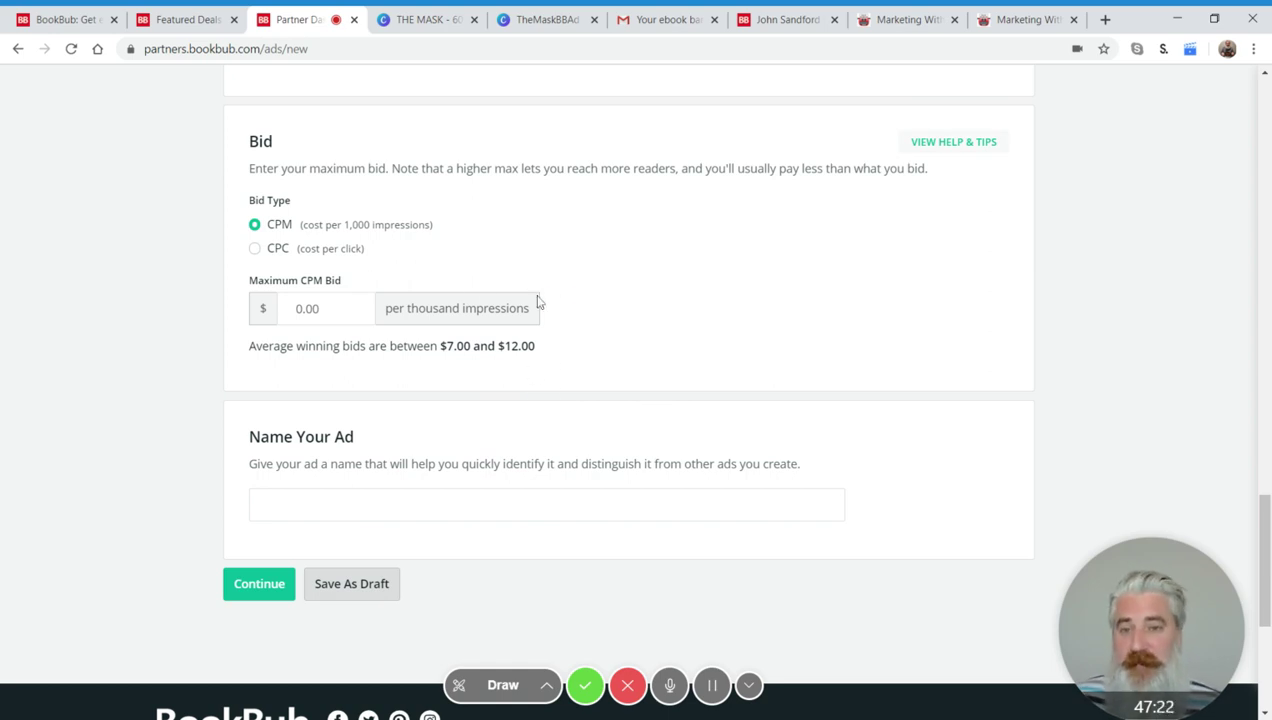
Check how the sponsored ad is placed in the BookBub deals email in Gmail, and return to the new ad form.
click(668, 19)
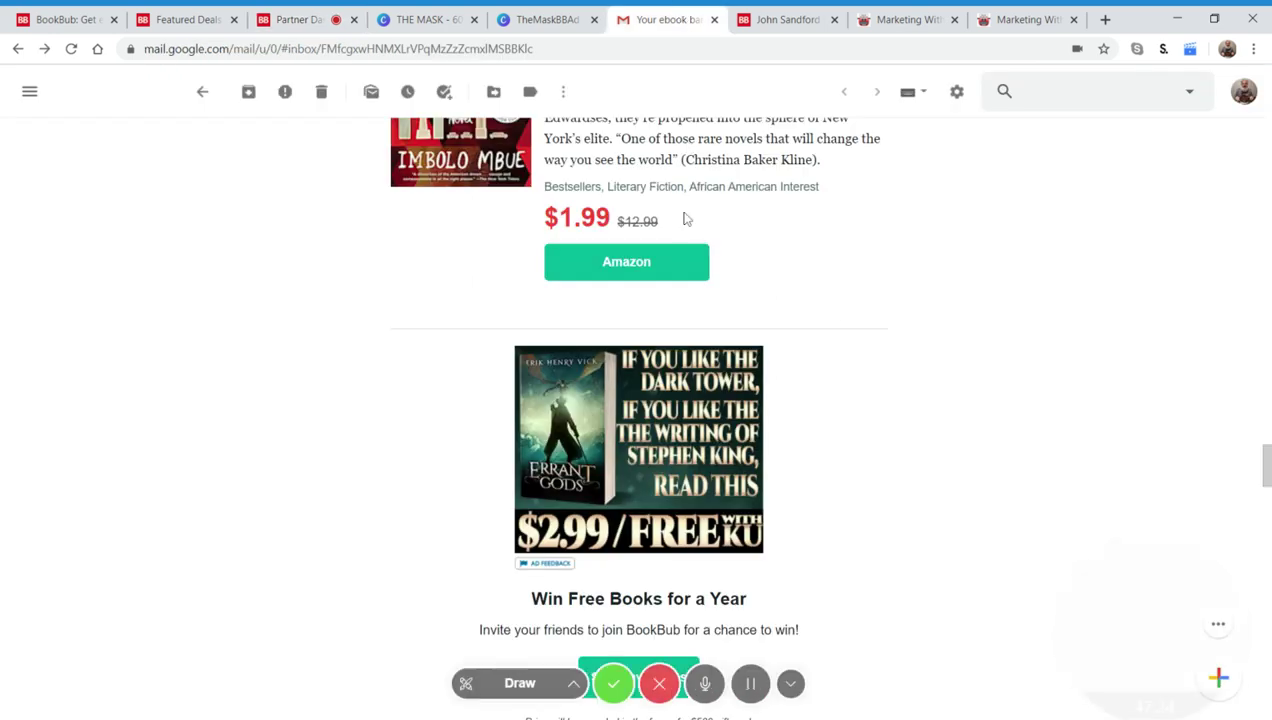
scroll(797, 390, down, 5)
scroll(797, 390, up, 5)
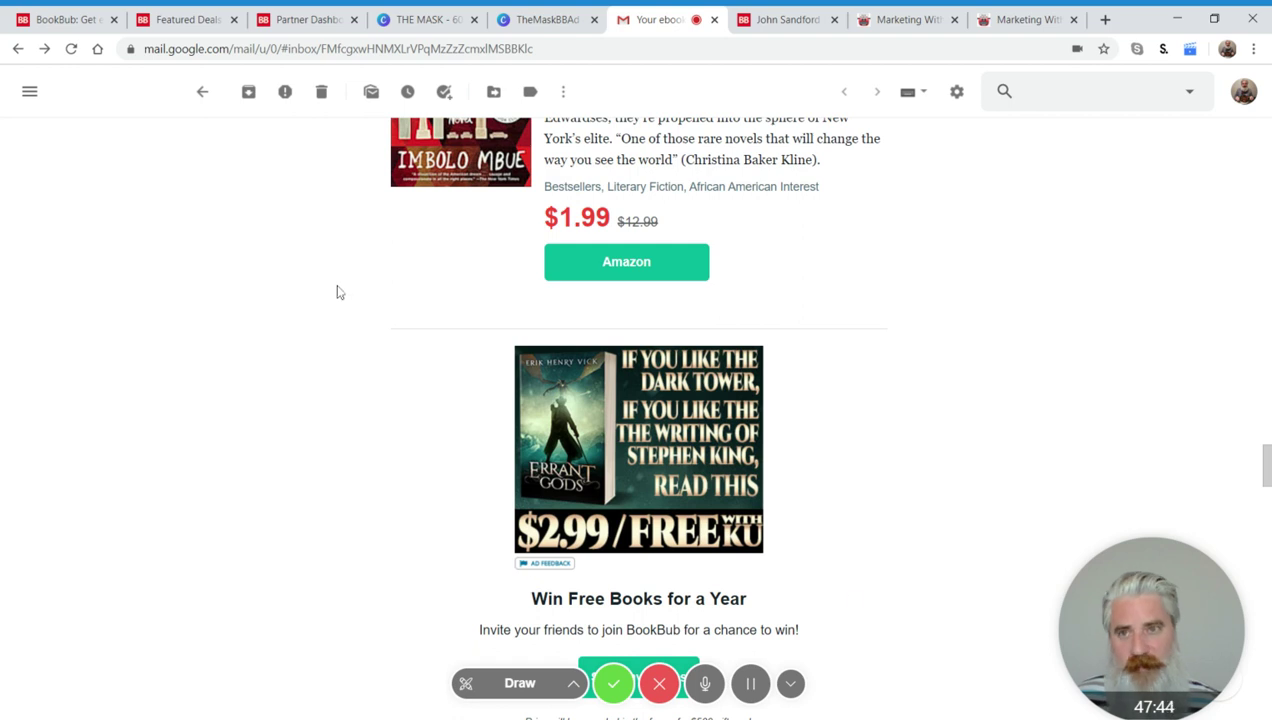
click(313, 17)
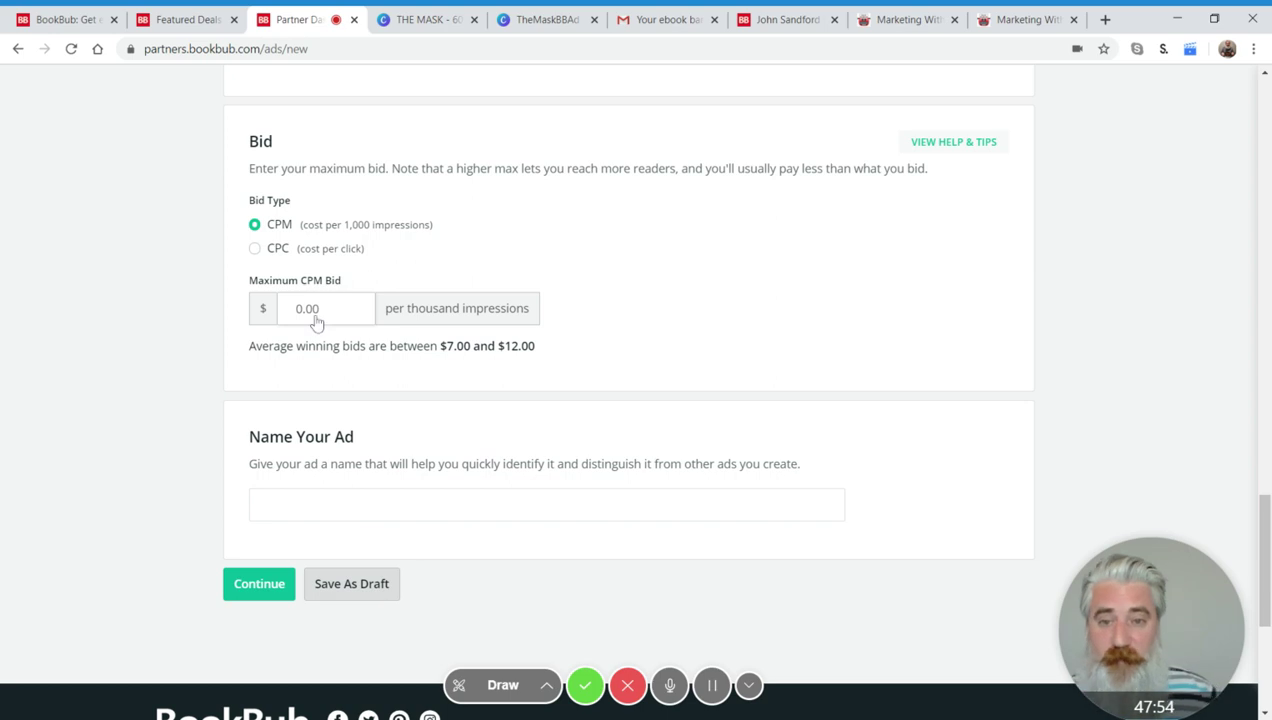
Check the average winning bid range and set the maximum CPM bid to $13.09.
drag(436, 346, 547, 351)
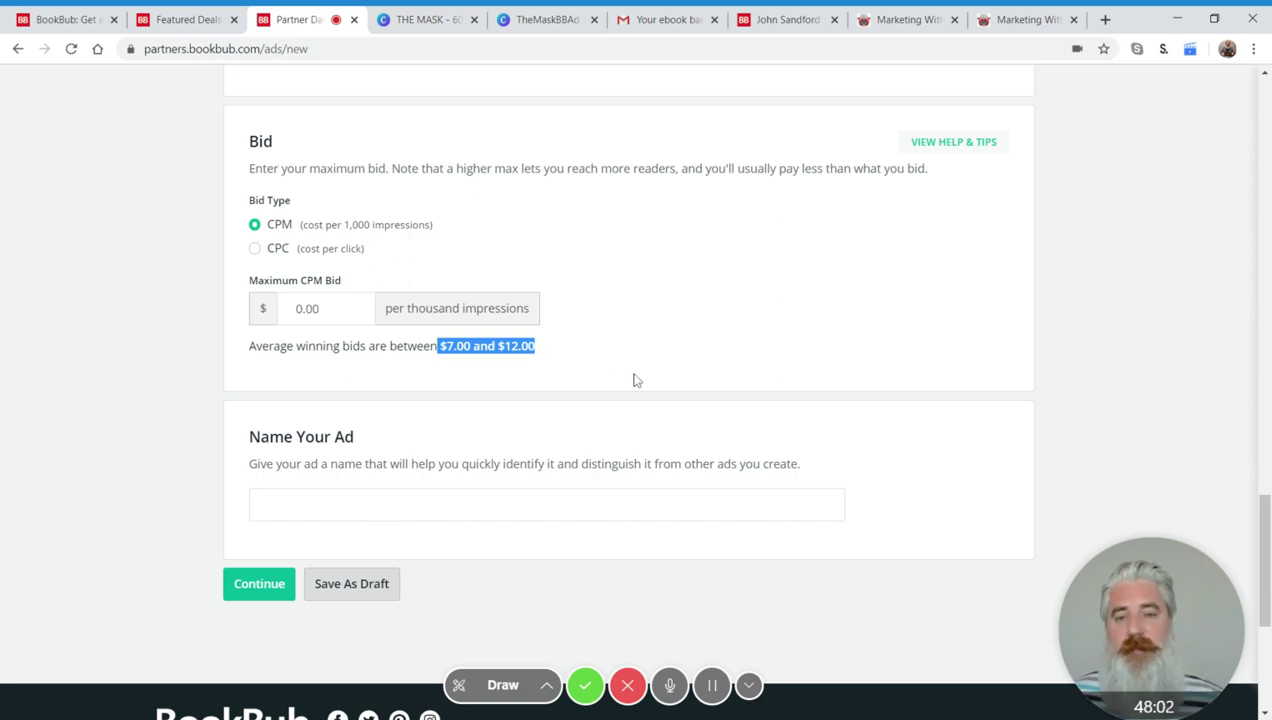
click(113, 348)
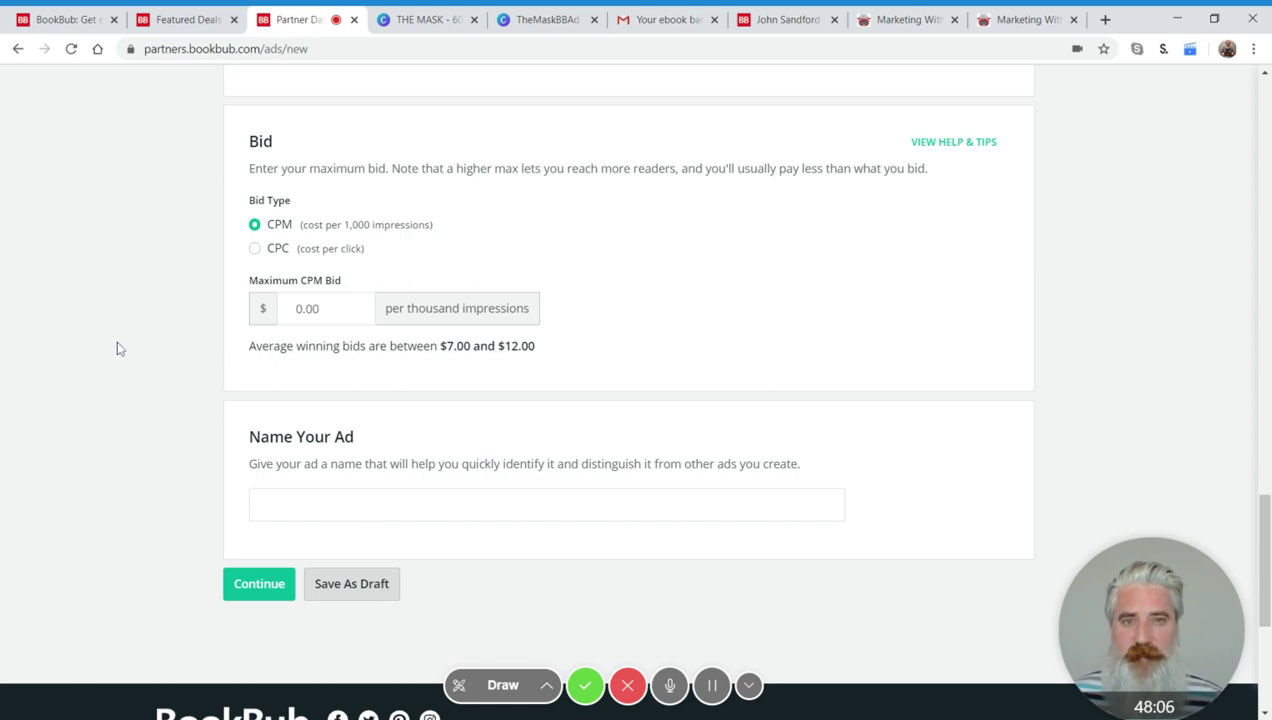
click(346, 318)
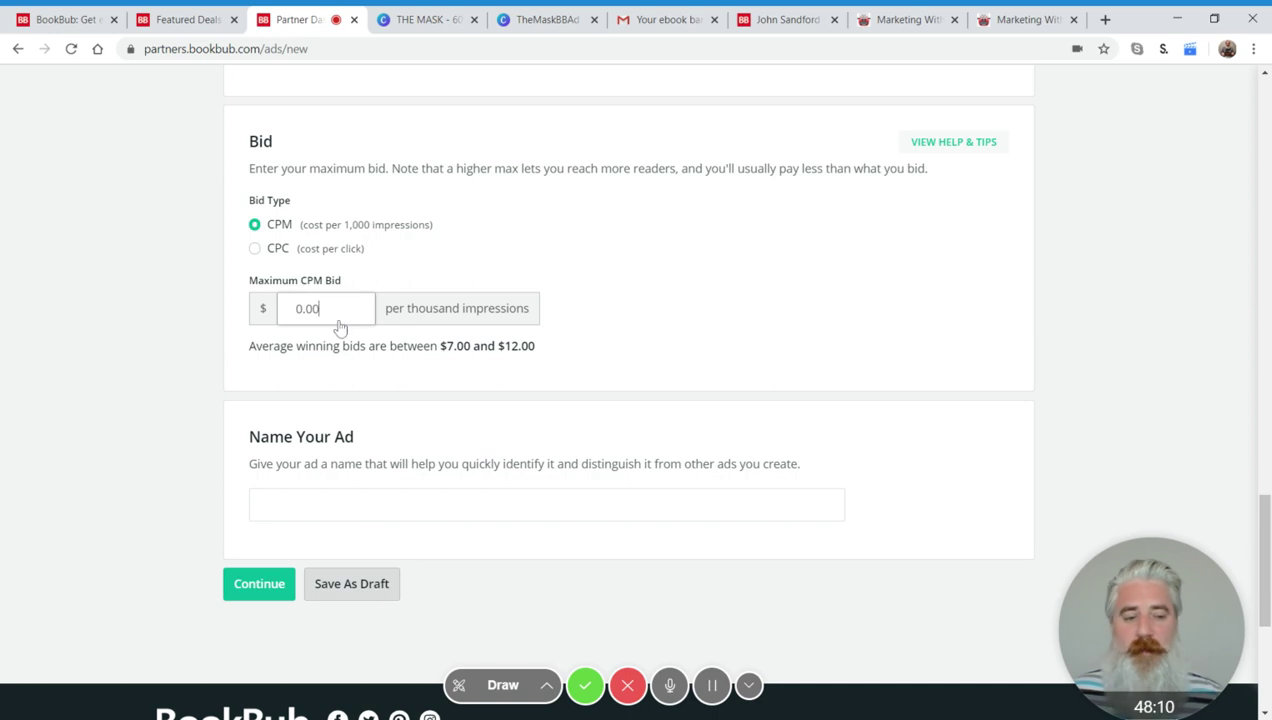
text(1209)
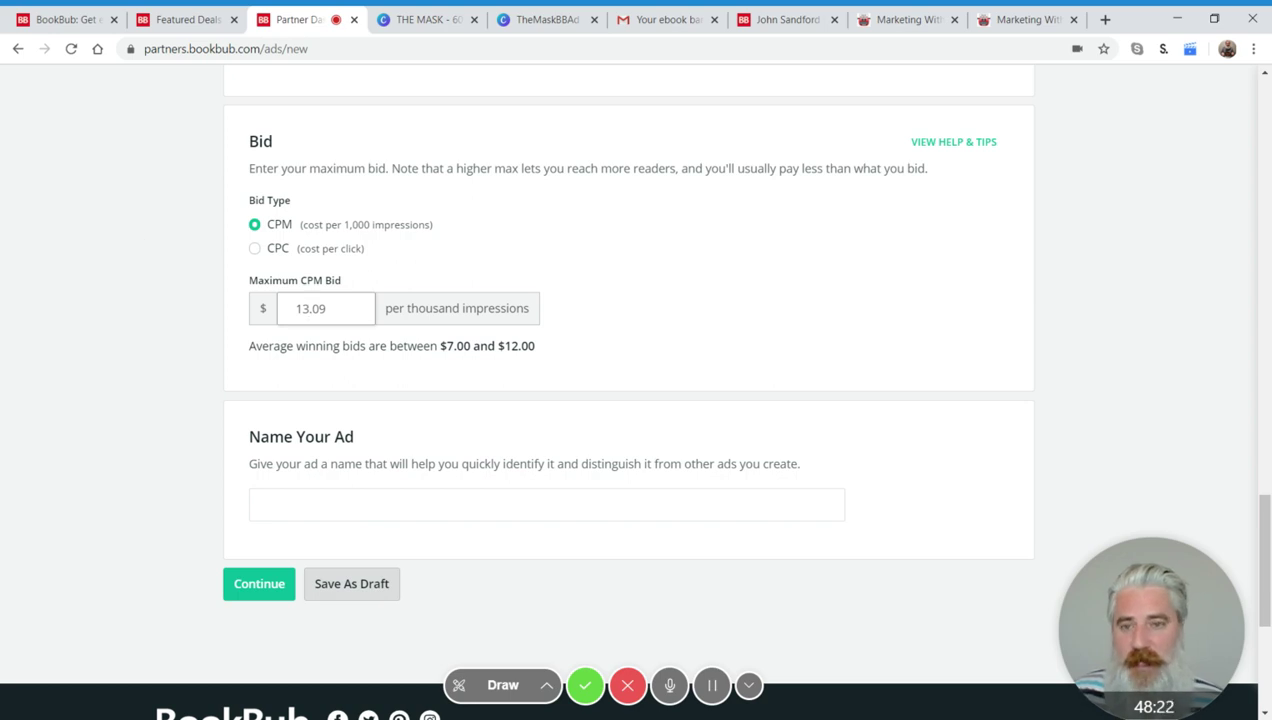
scroll(140, 243, up, 3)
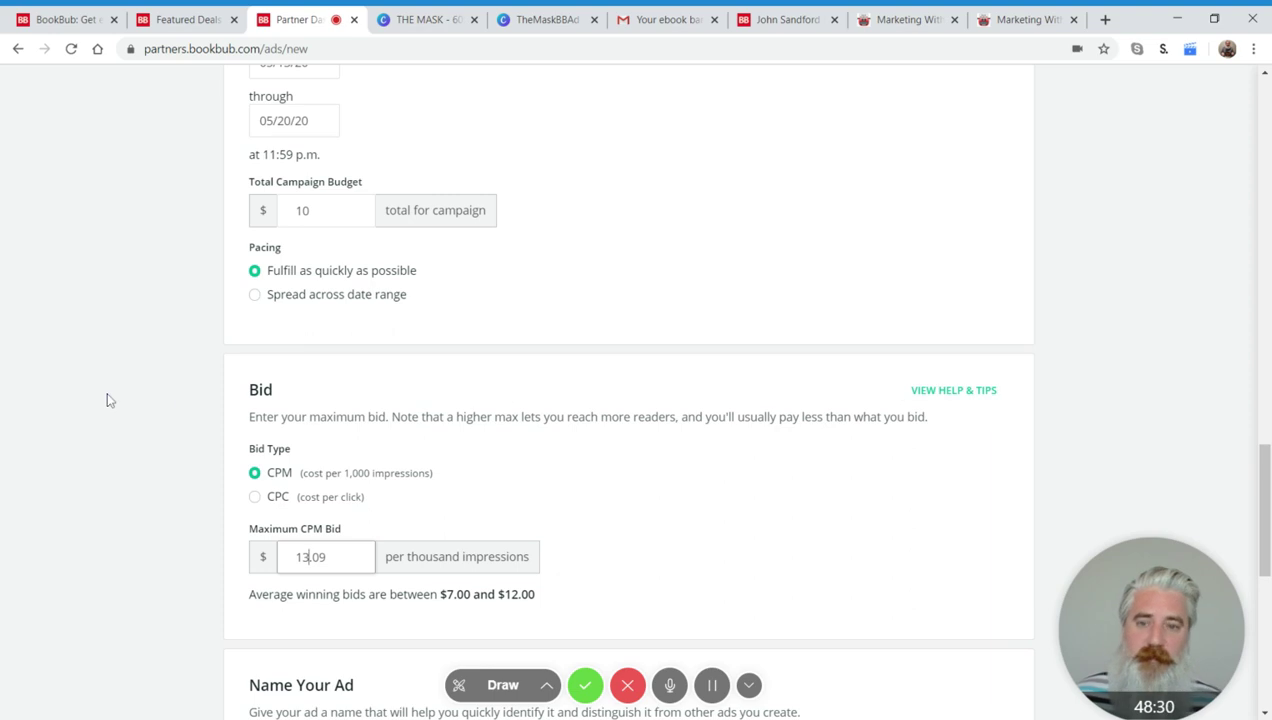
scroll(106, 400, down, 2)
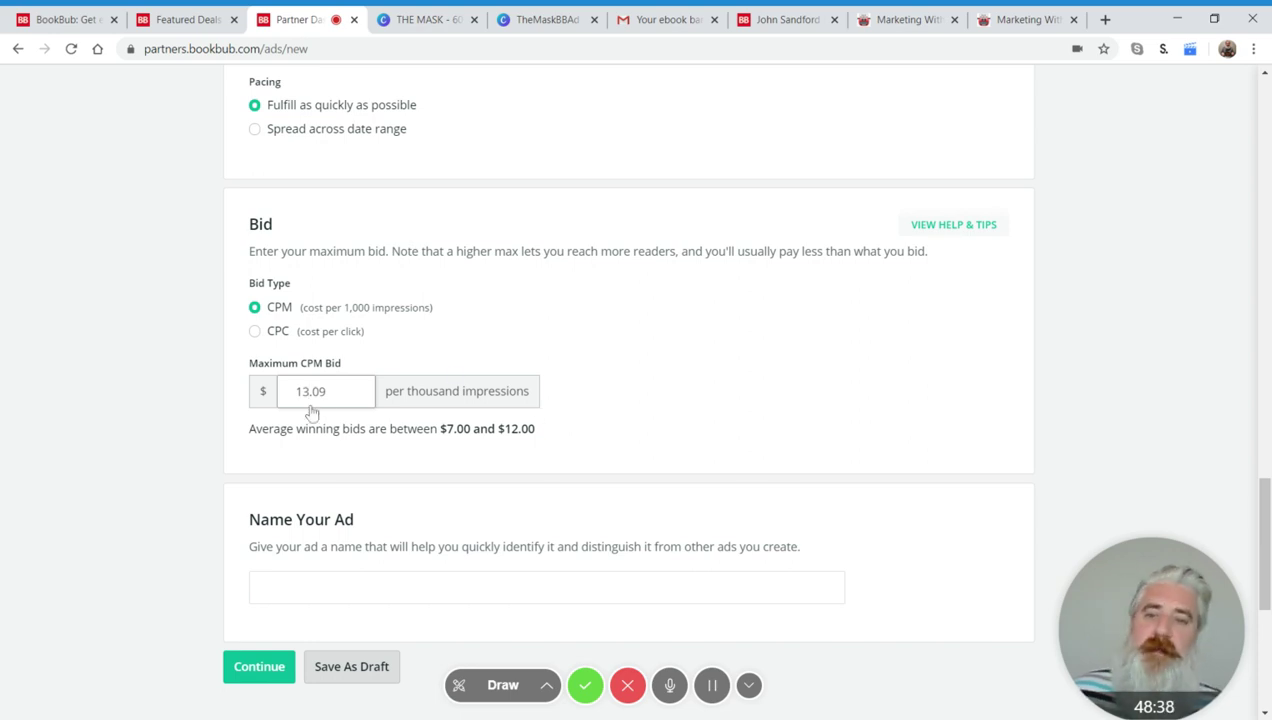
scroll(389, 396, up, 4)
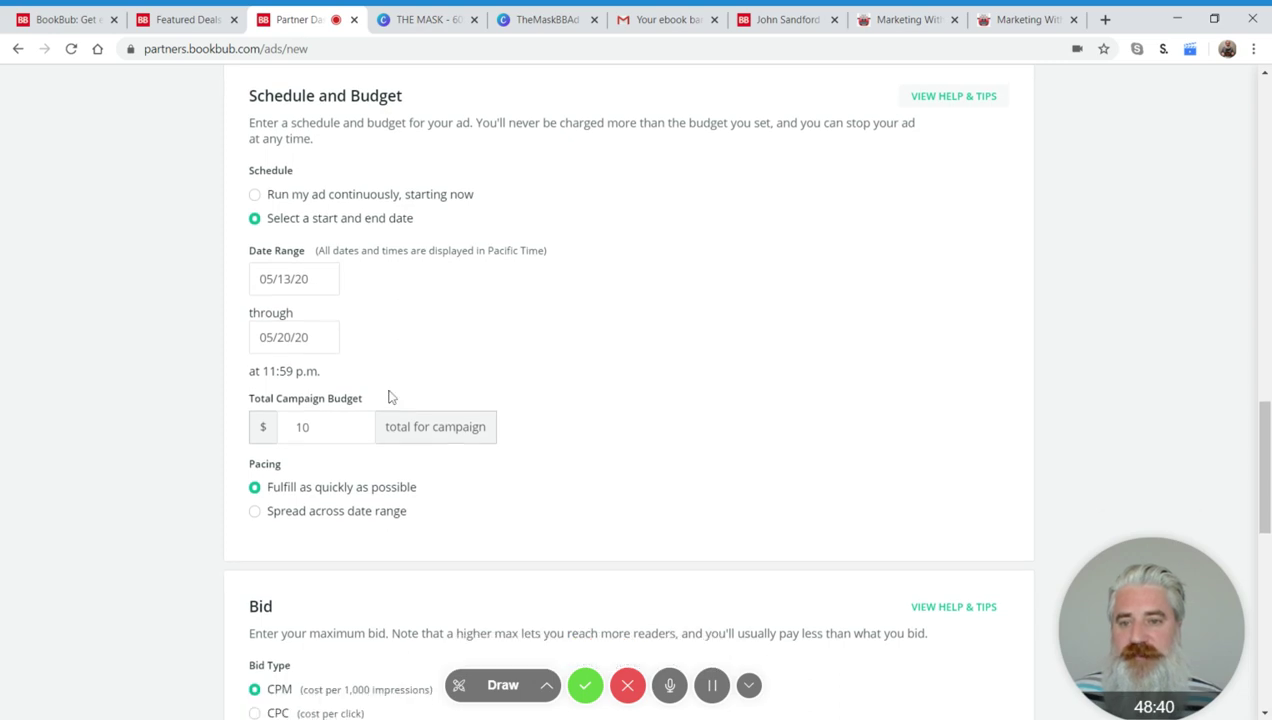
Name the ad with the book author's name followed by "- Thomas Harris - img1".
scroll(389, 396, down, 5)
key(Tab)
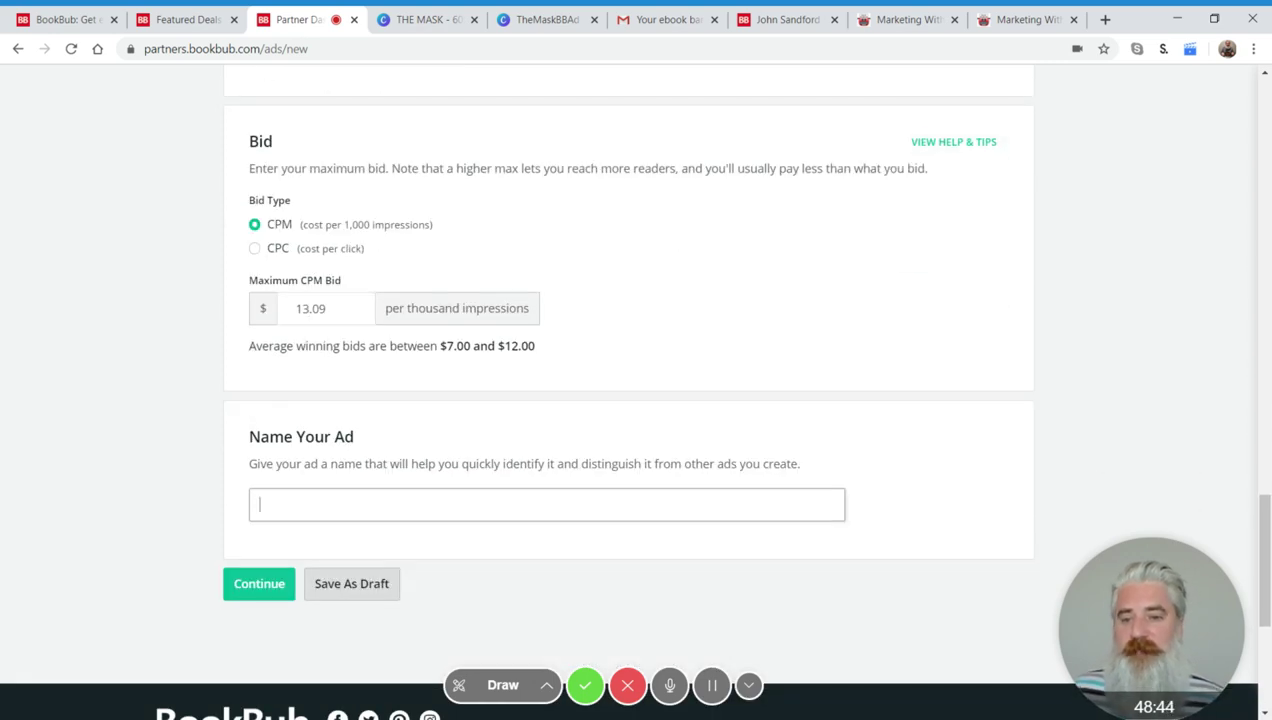
text(Must)
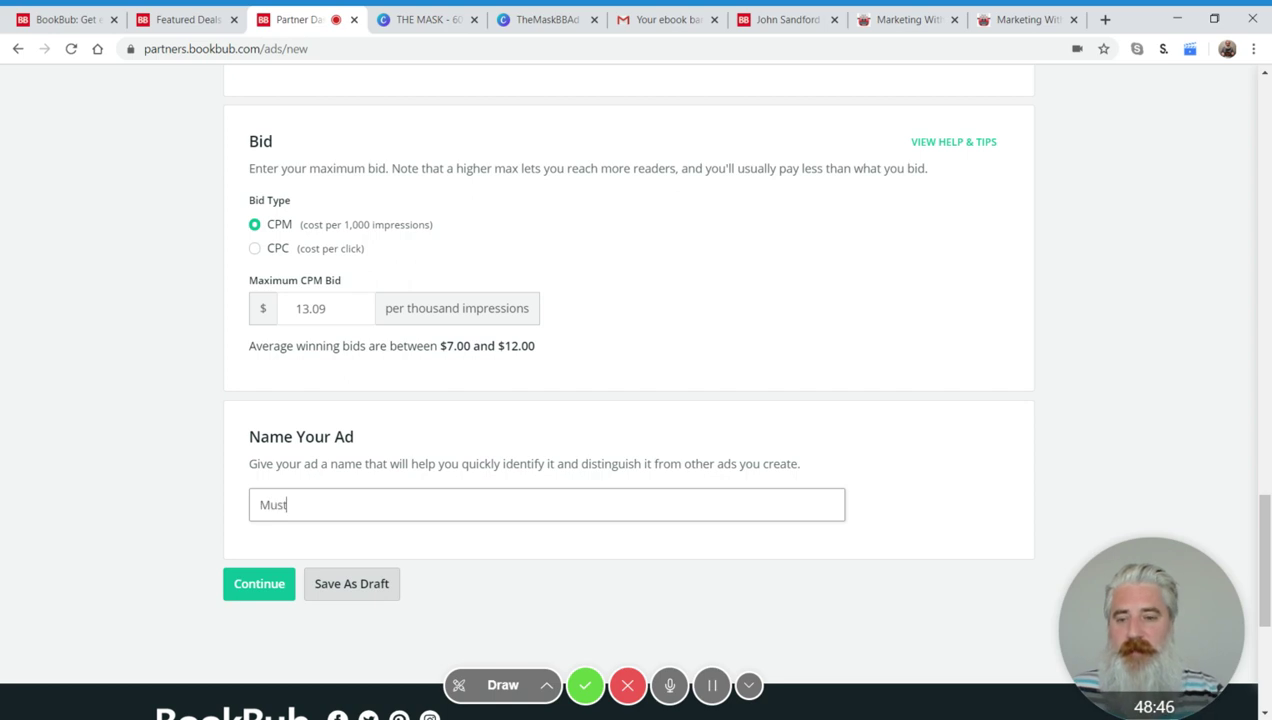
text(y Rivers -)
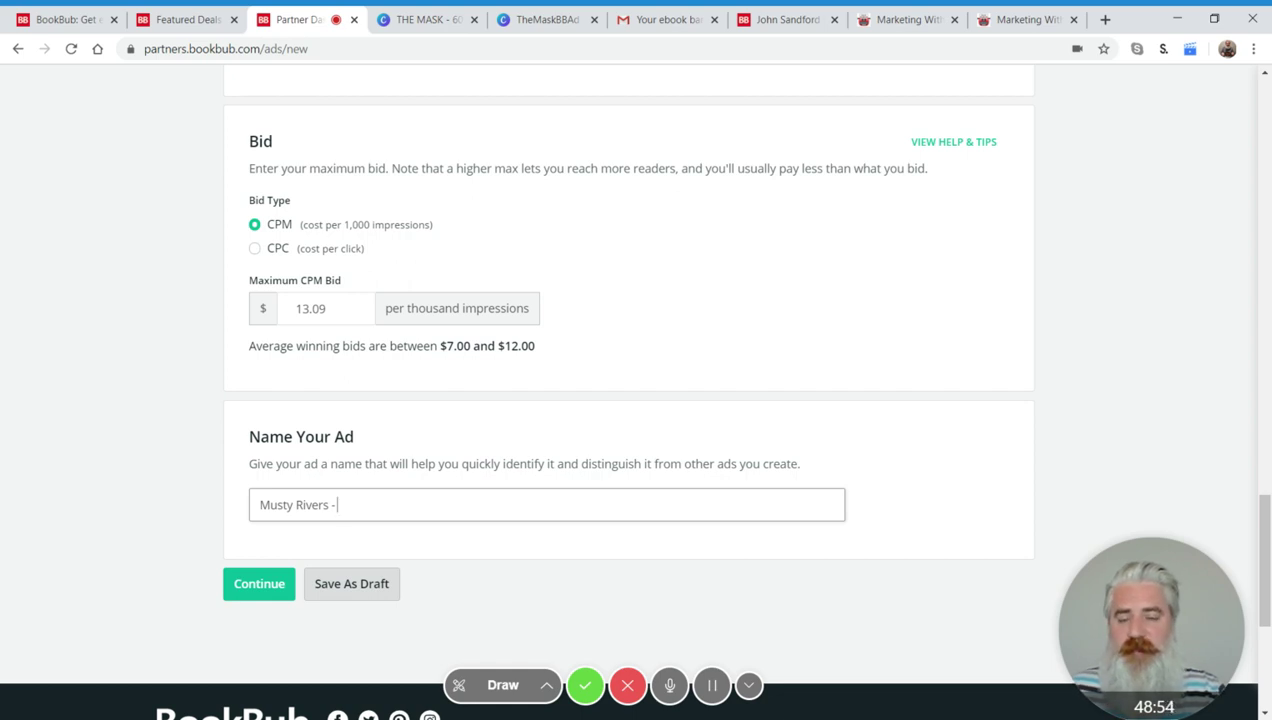
scroll(434, 445, up, 10)
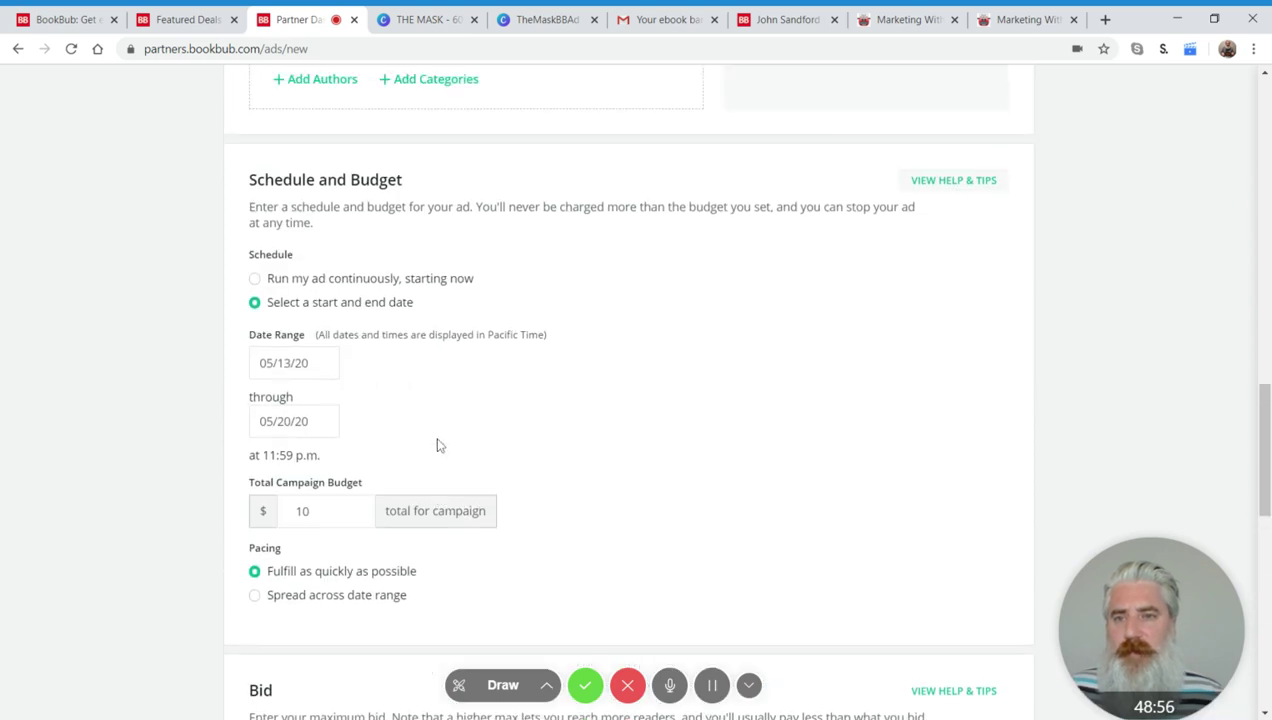
scroll(449, 432, down, 10)
text(- Thomas Harris)
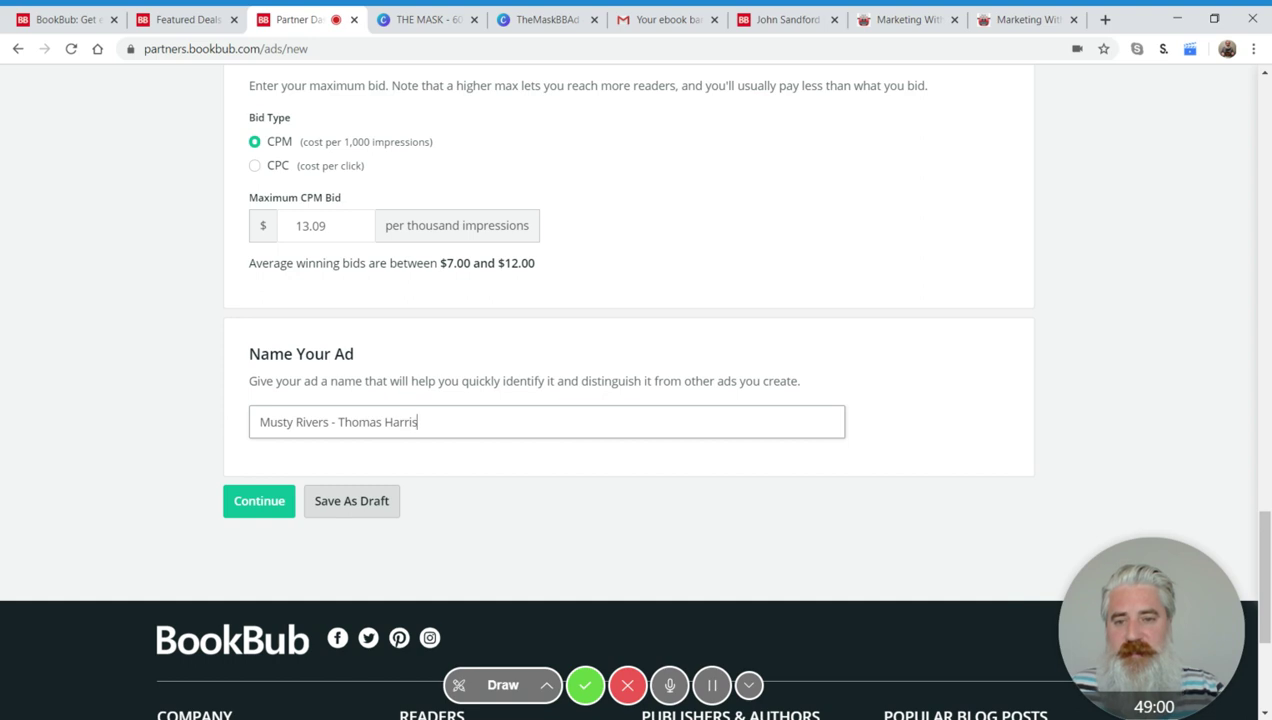
text( - img1)
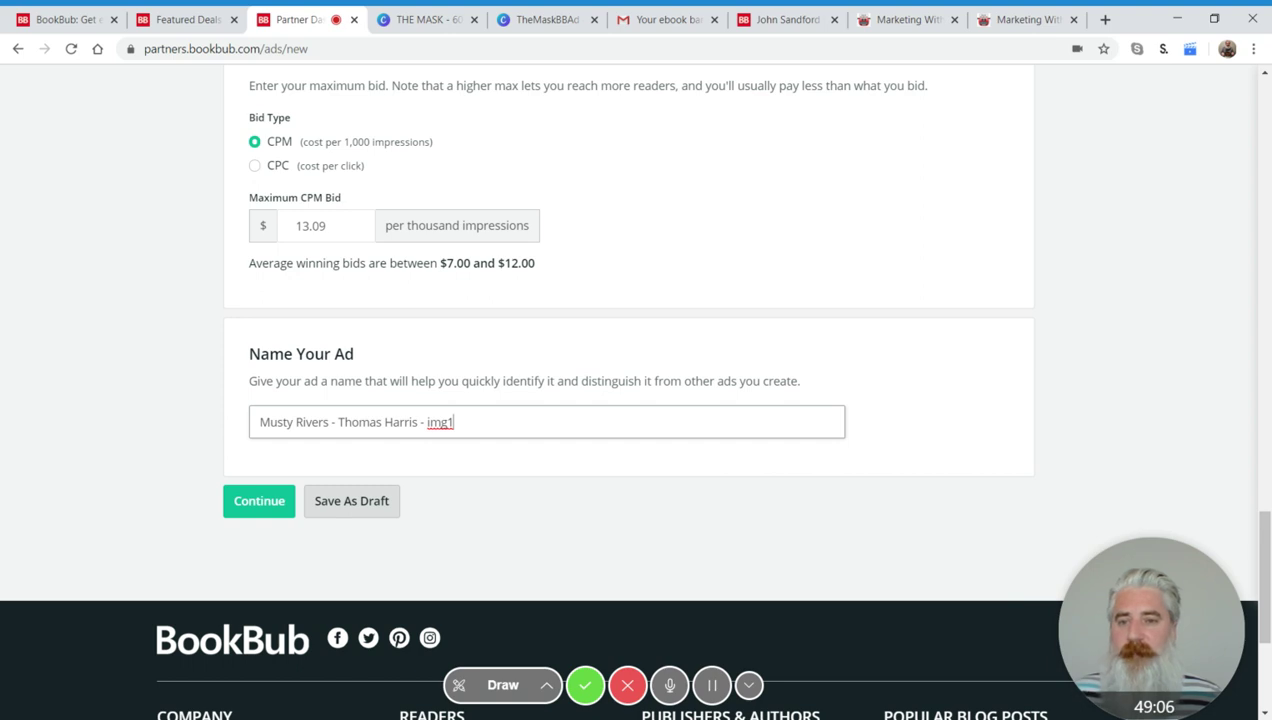
Insert "The Mask" before Thomas Harris in the ad name and append "- Amazon USA" at its end.
click(332, 422)
text(- The Mask)
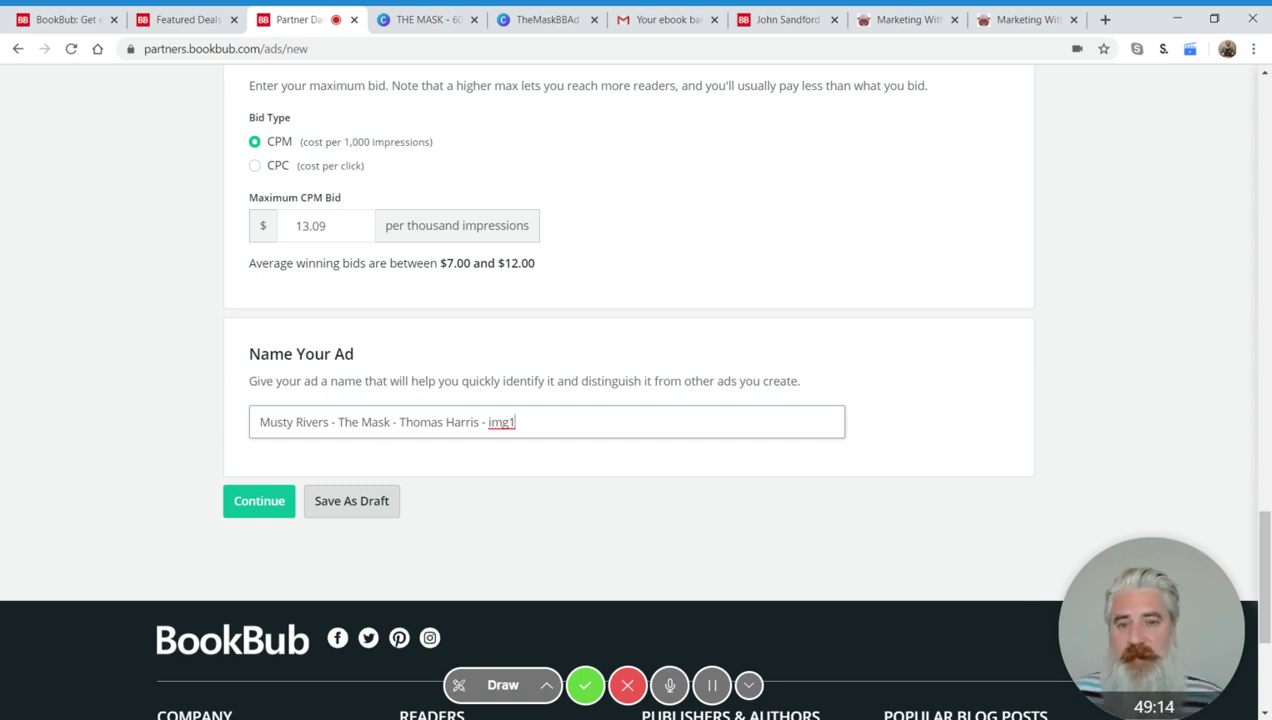
key(BackSpace)
text(- Amazon USA)
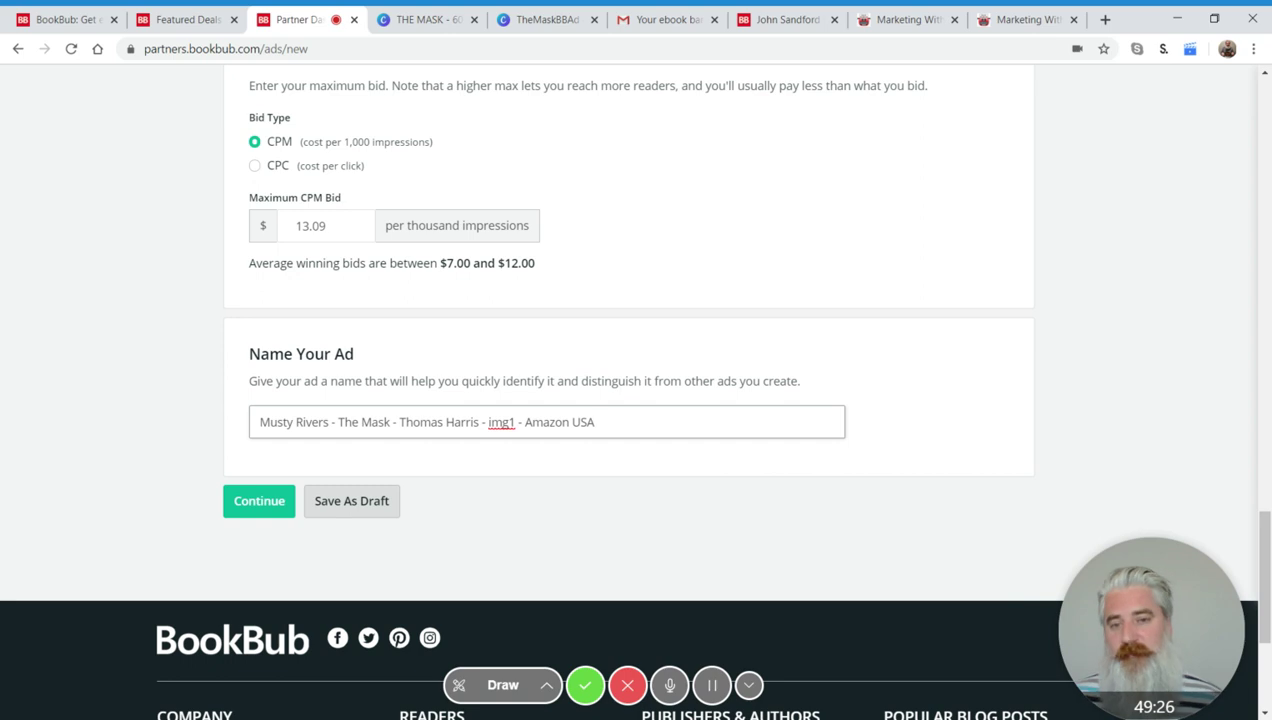
Continue past the ad form to view the payment method options, and close them without entering payment details.
scroll(627, 431, up, 3)
scroll(627, 431, up, 10)
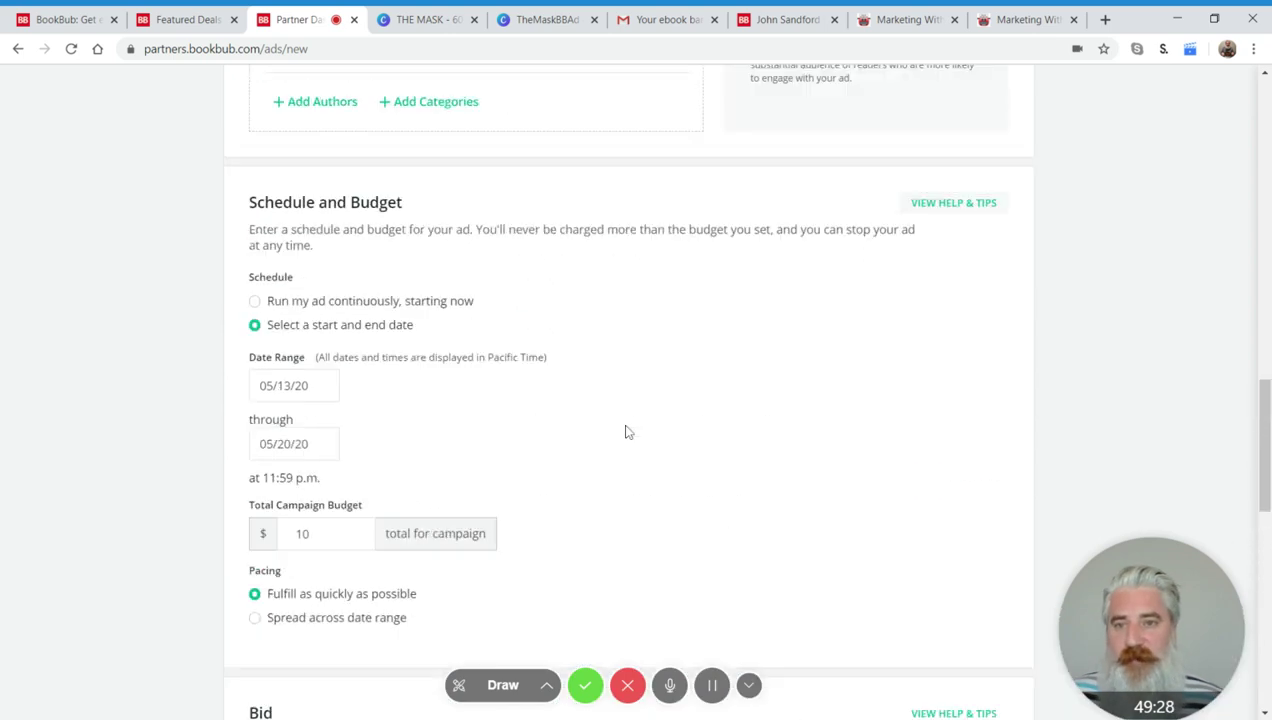
scroll(631, 428, down, 6)
scroll(628, 430, down, 10)
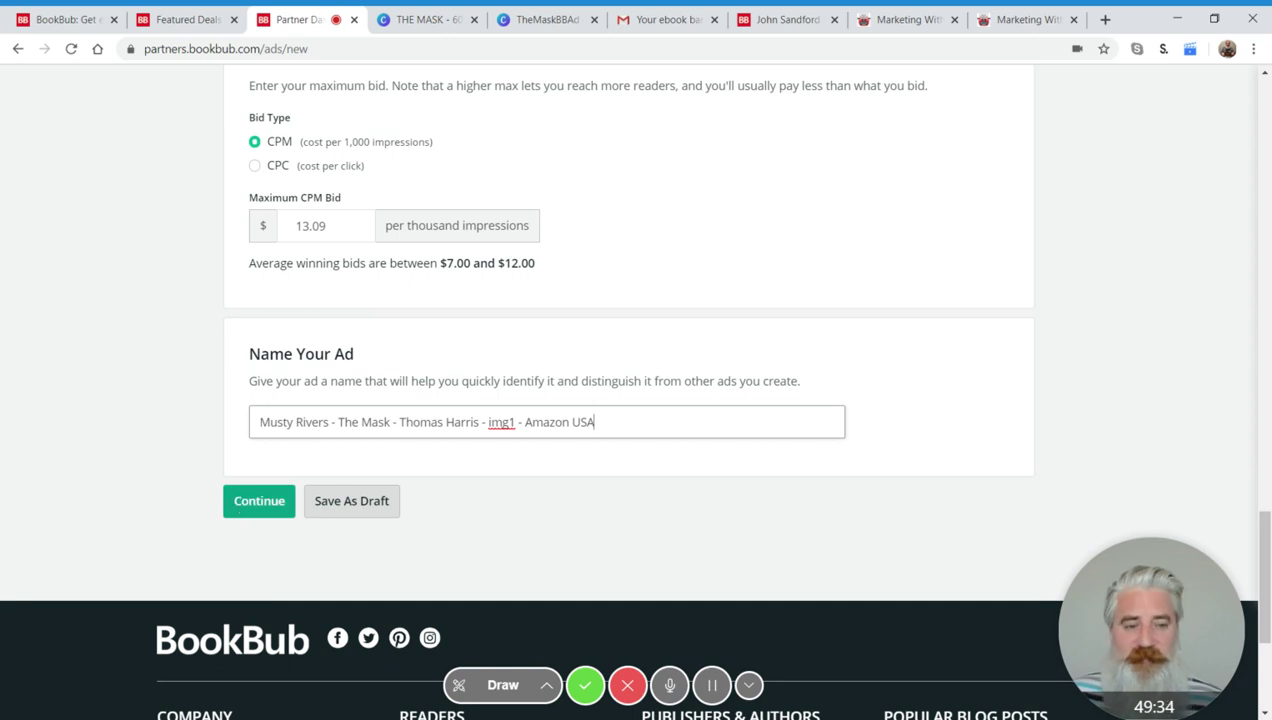
click(240, 503)
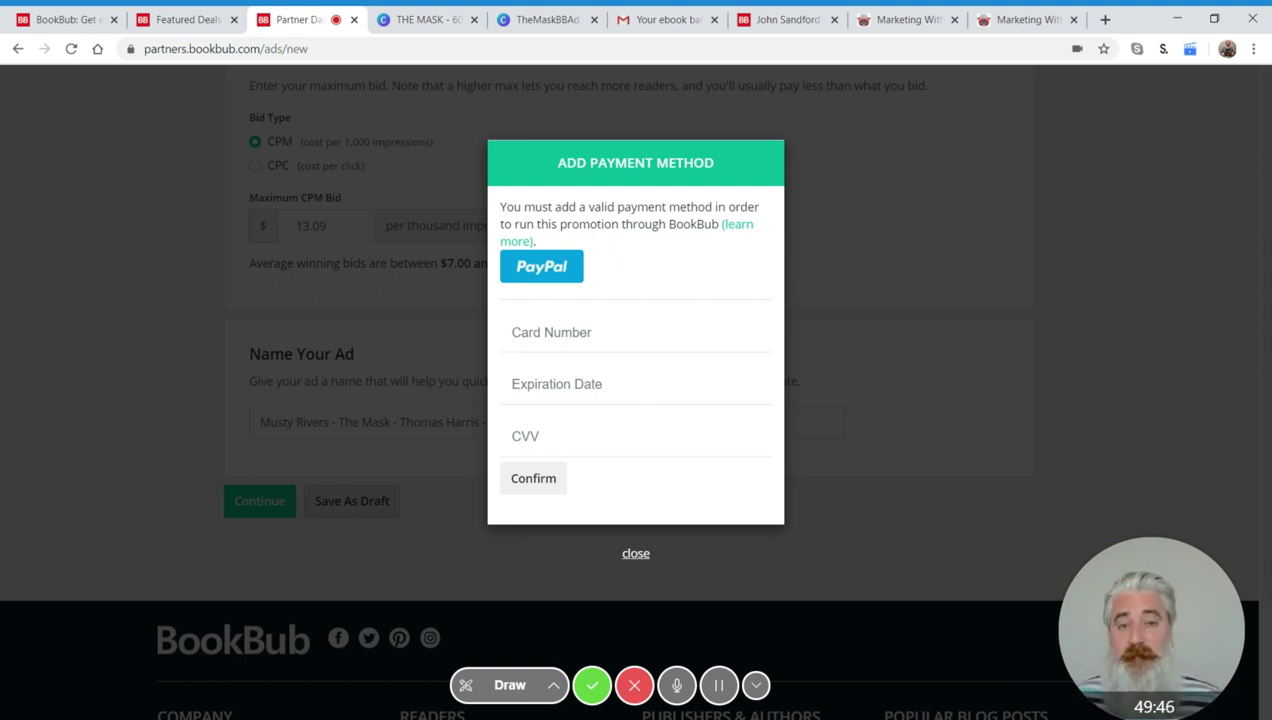
click(636, 553)
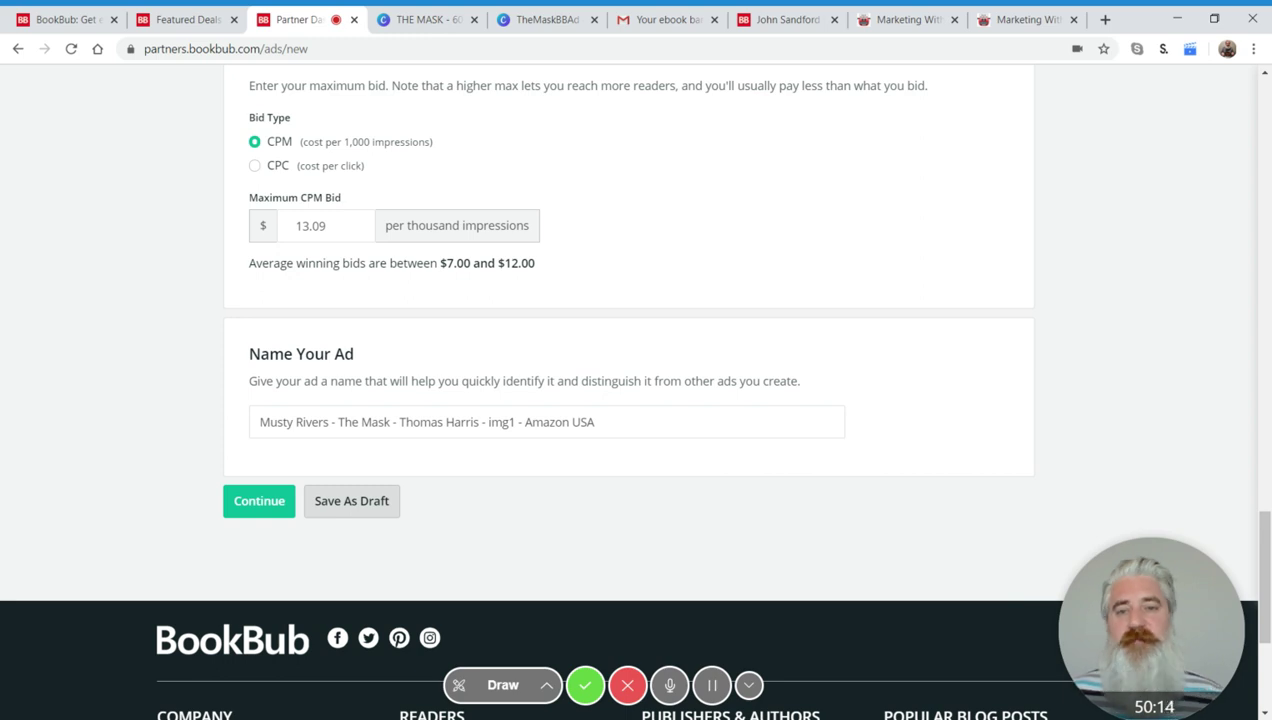
Review the ad's book selection, creative image, click-through link and audience targeting.
scroll(982, 440, up, 15)
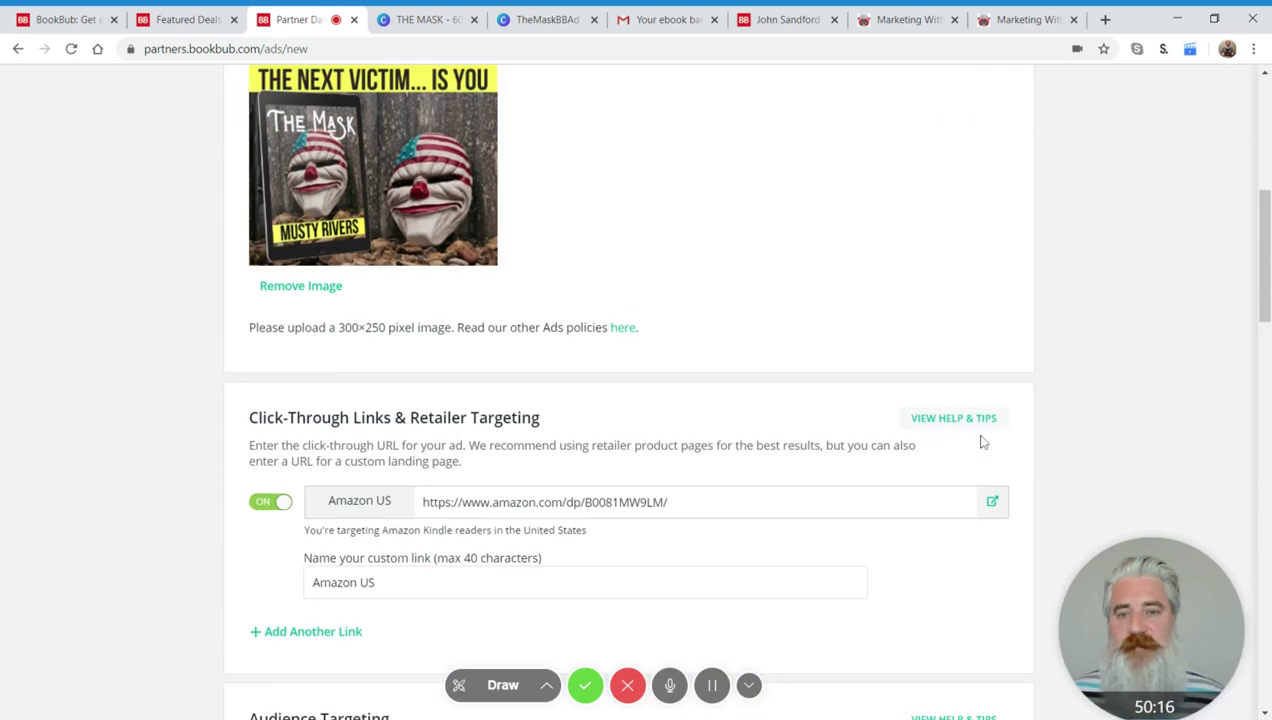
scroll(980, 446, up, 4)
scroll(980, 446, down, 2)
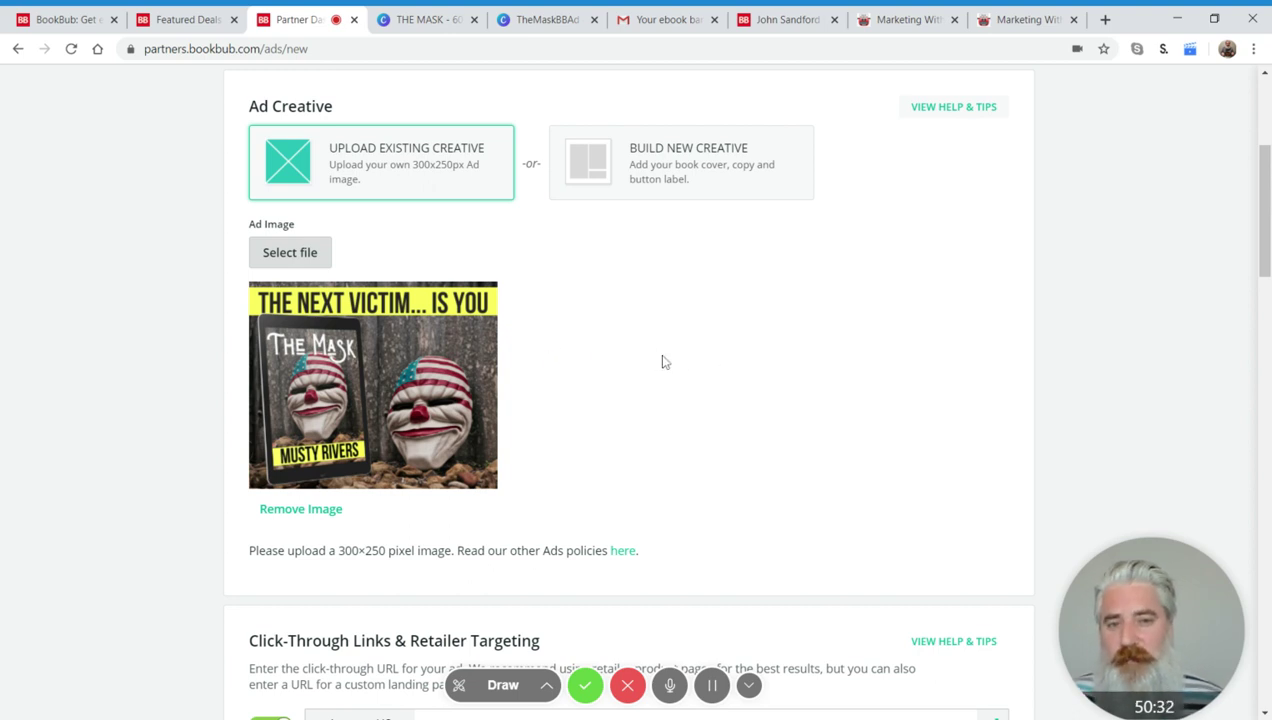
scroll(700, 383, down, 3)
scroll(705, 385, down, 2)
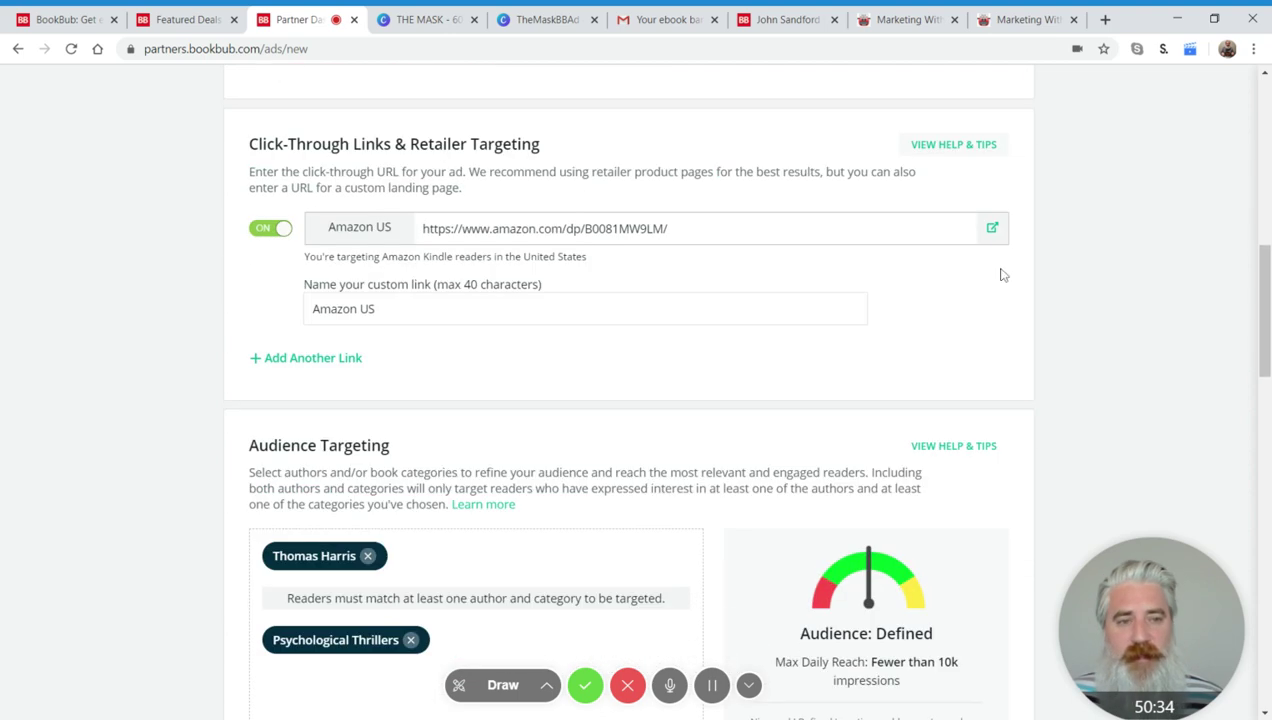
scroll(858, 374, up, 3)
scroll(857, 378, up, 3)
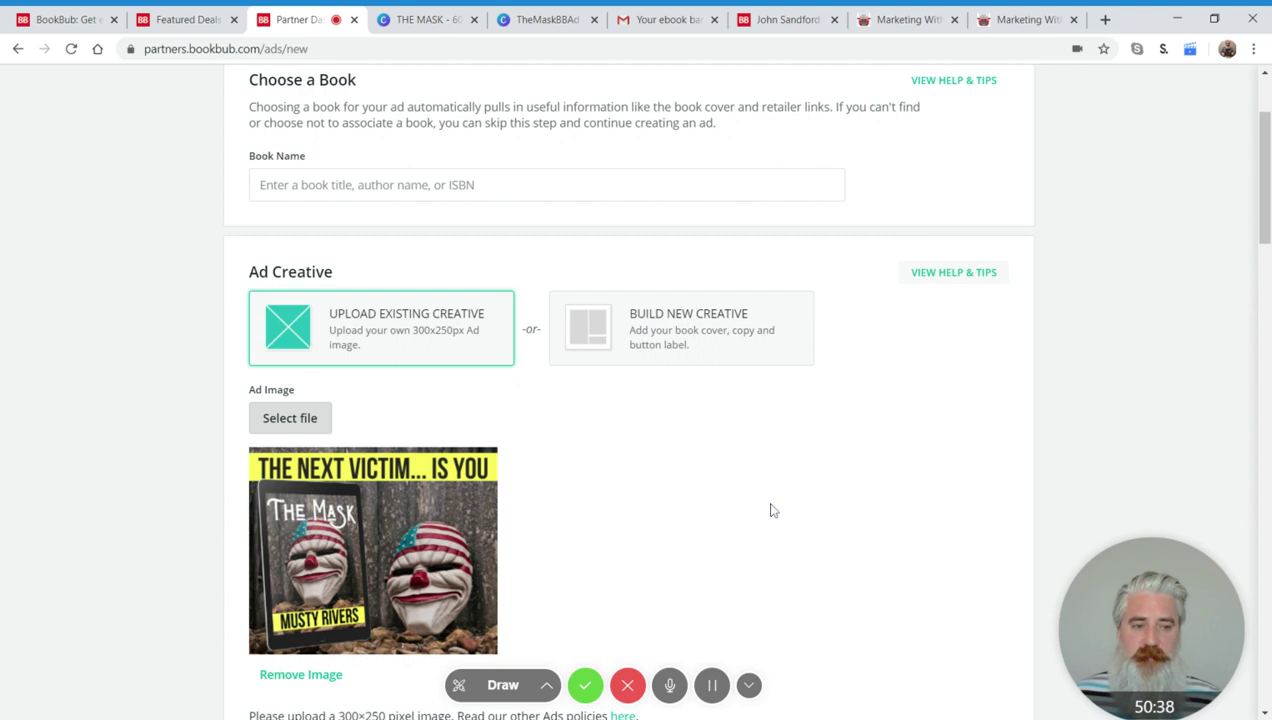
scroll(760, 511, down, 3)
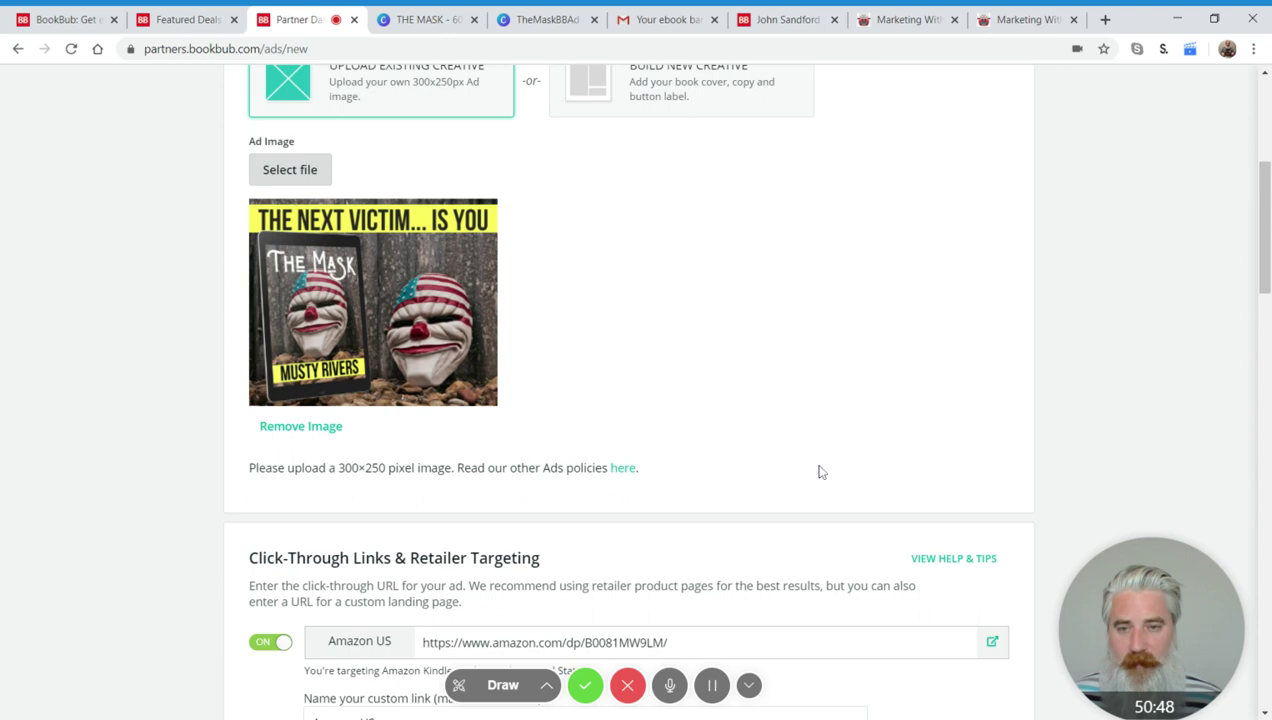
Compare the ad's creative image with its Amazon US click-through link and its author and category targeting.
scroll(820, 471, up, 2)
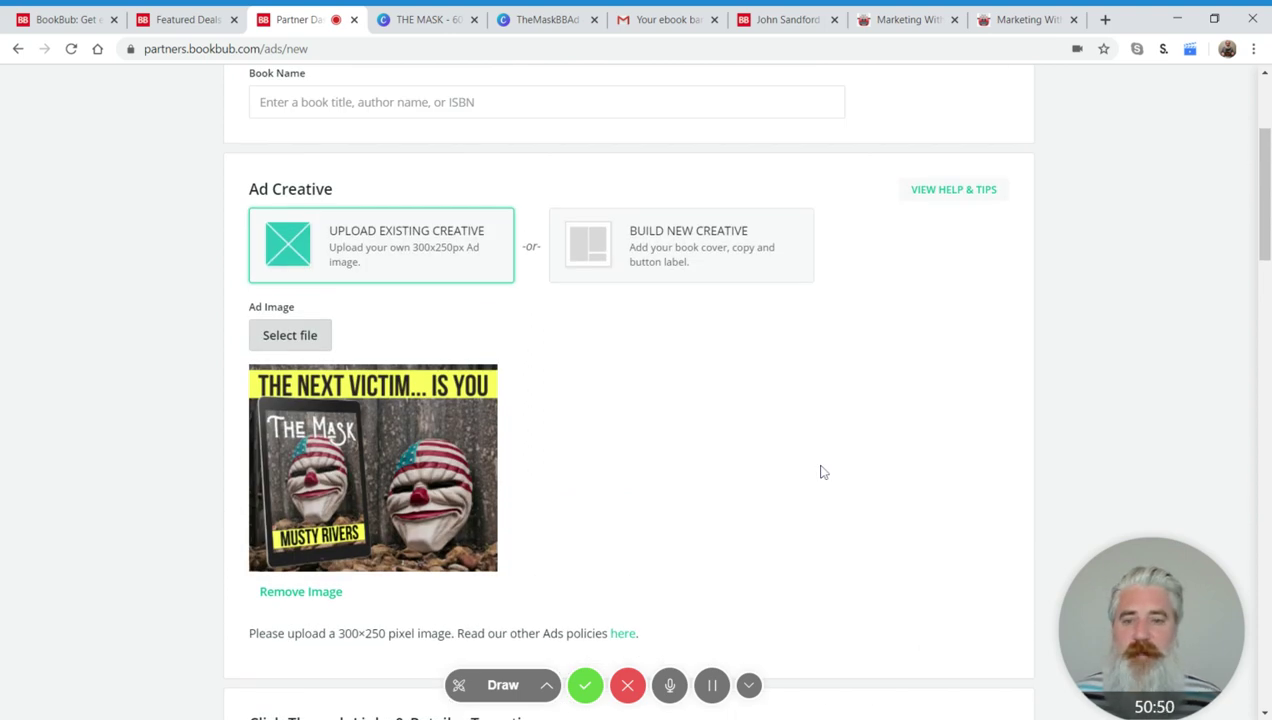
scroll(822, 472, down, 2)
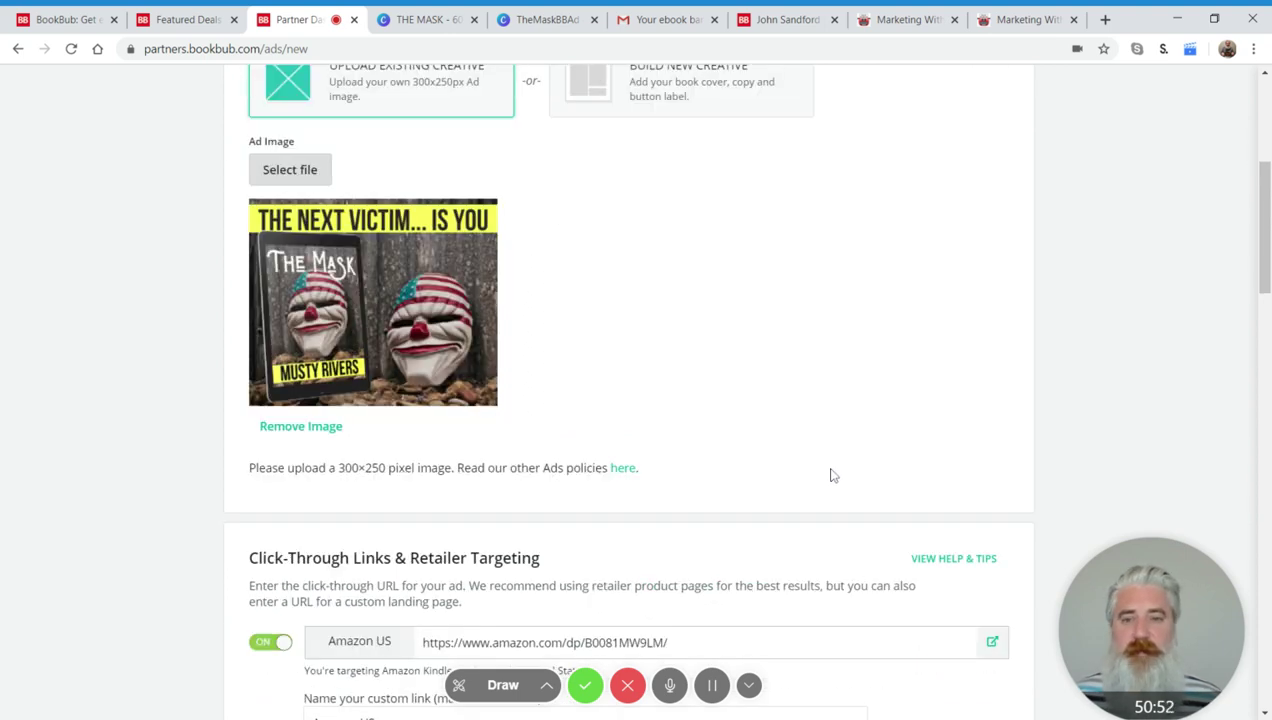
scroll(830, 475, down, 7)
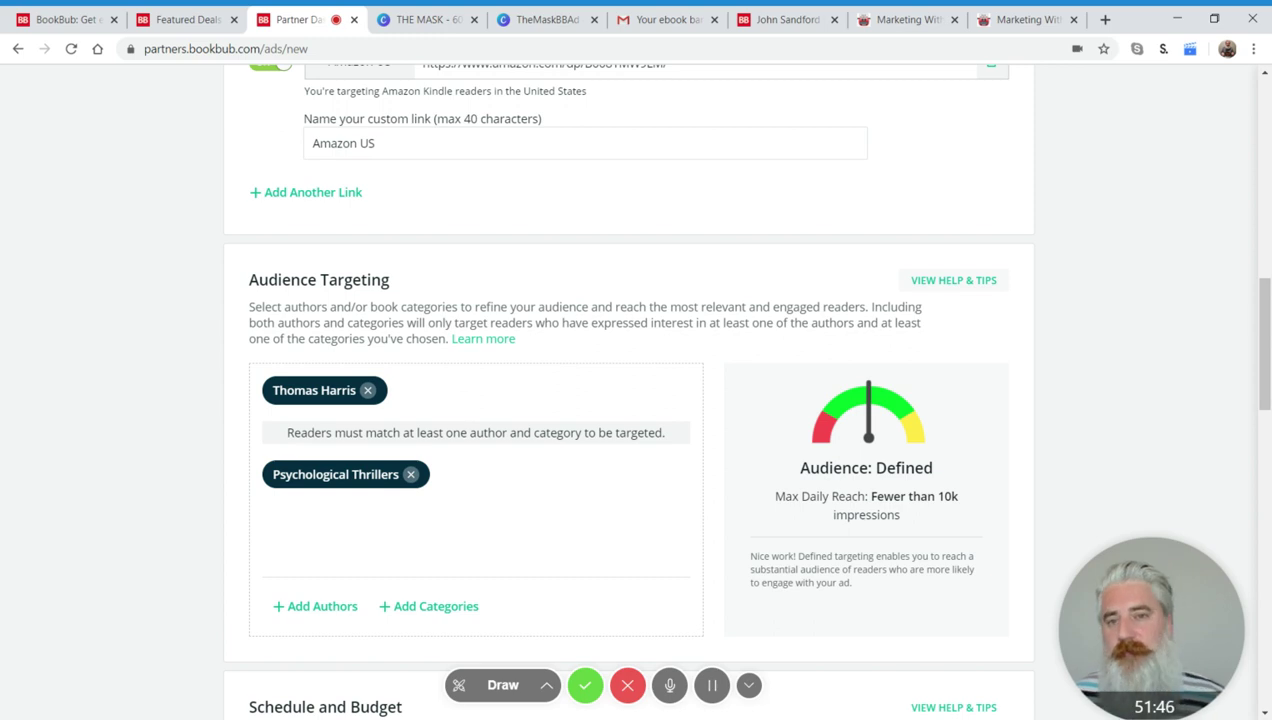
scroll(412, 426, up, 8)
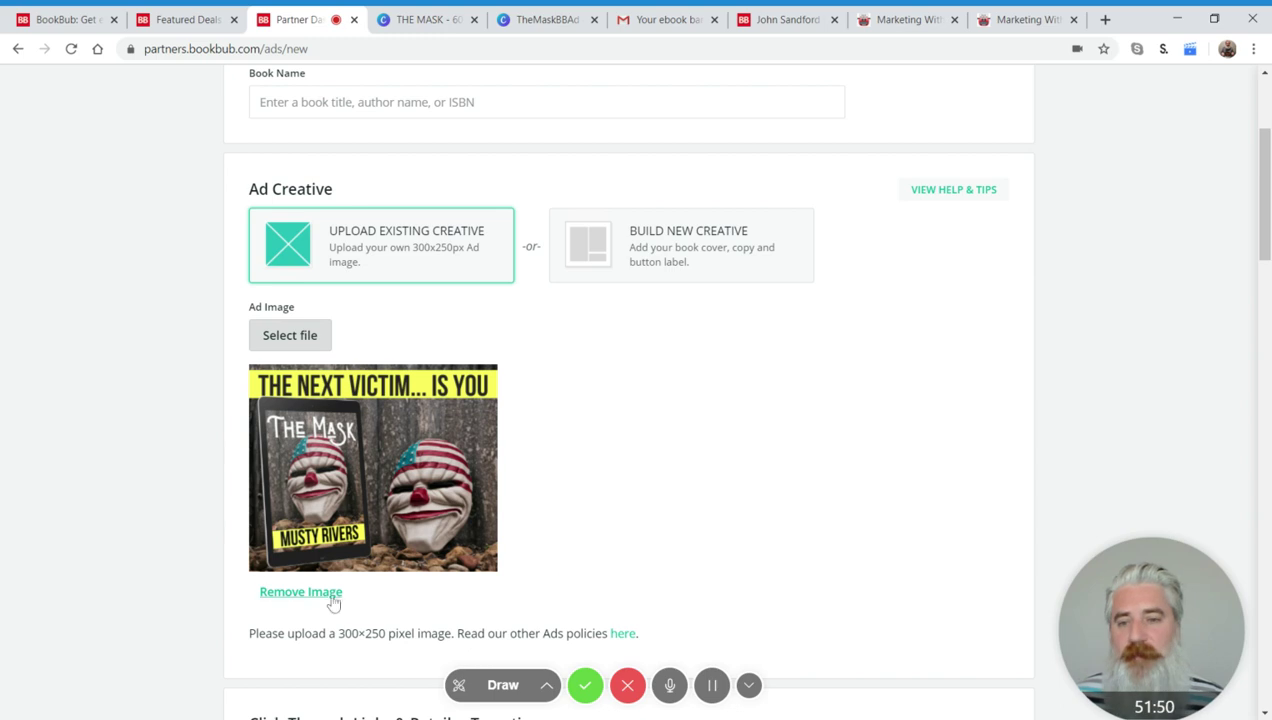
scroll(680, 465, down, 5)
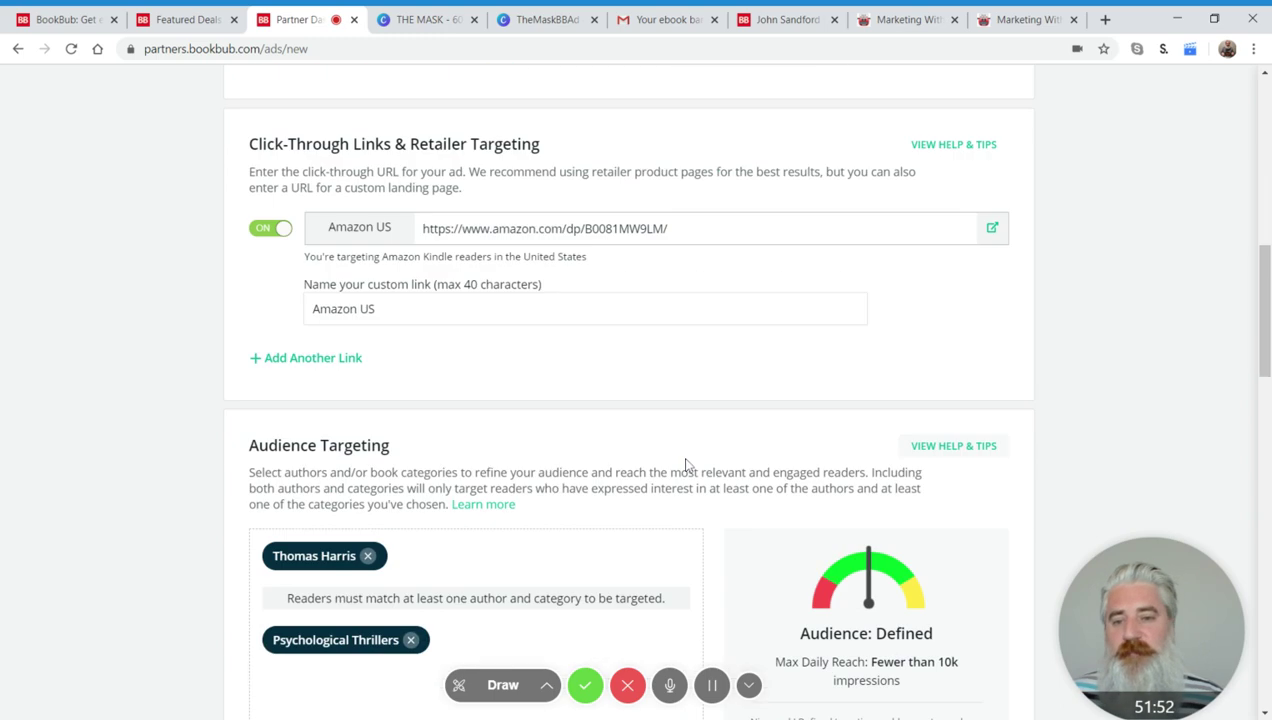
scroll(686, 465, down, 2)
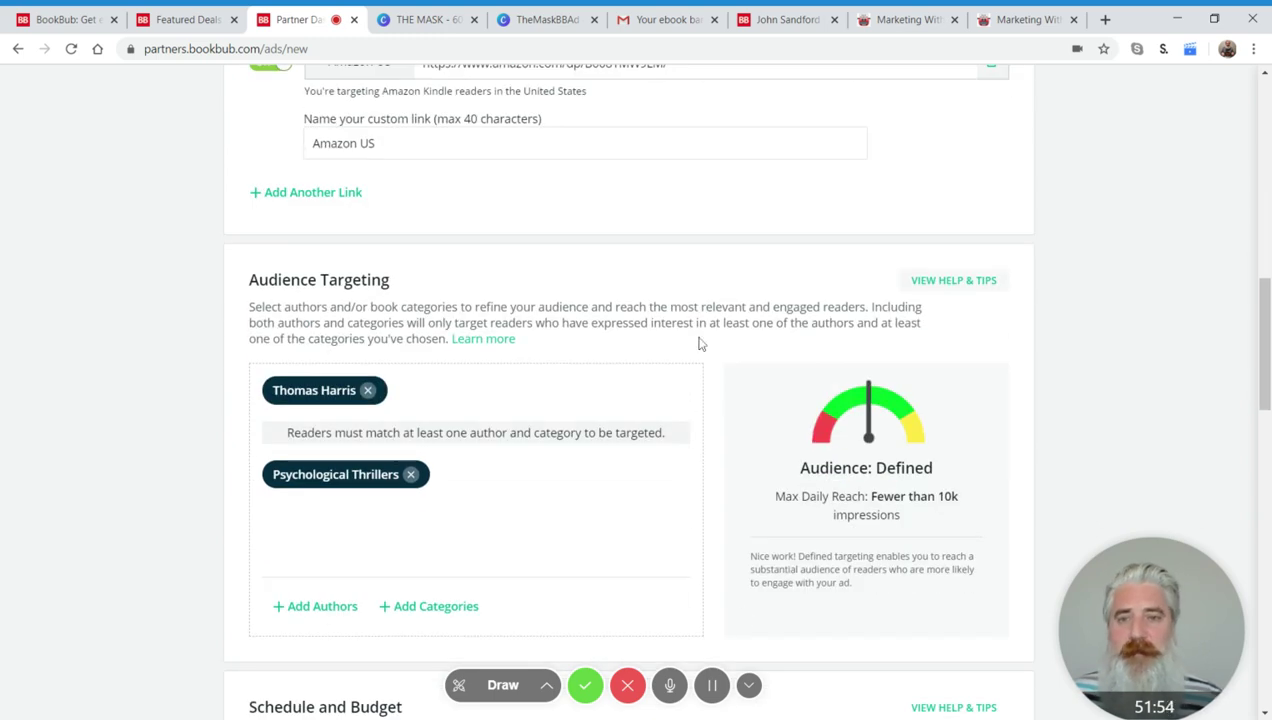
scroll(670, 405, up, 5)
scroll(420, 227, down, 3)
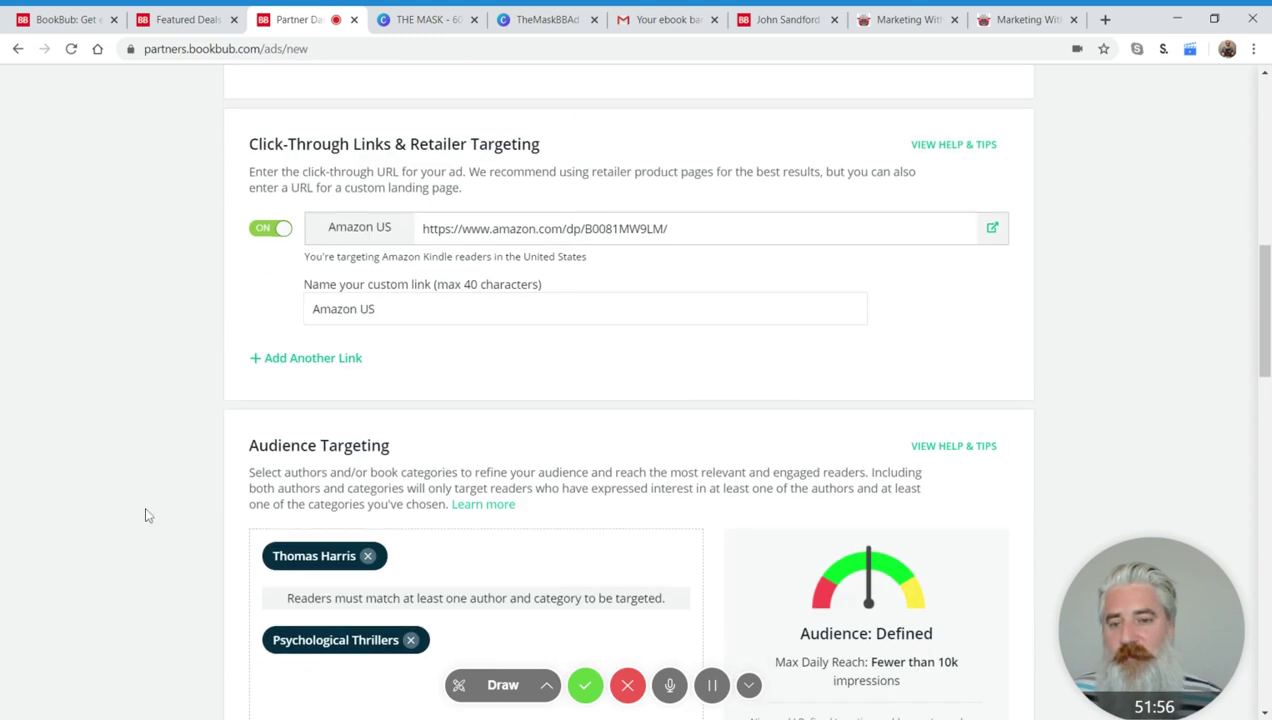
scroll(616, 420, down, 1)
scroll(616, 420, up, 5)
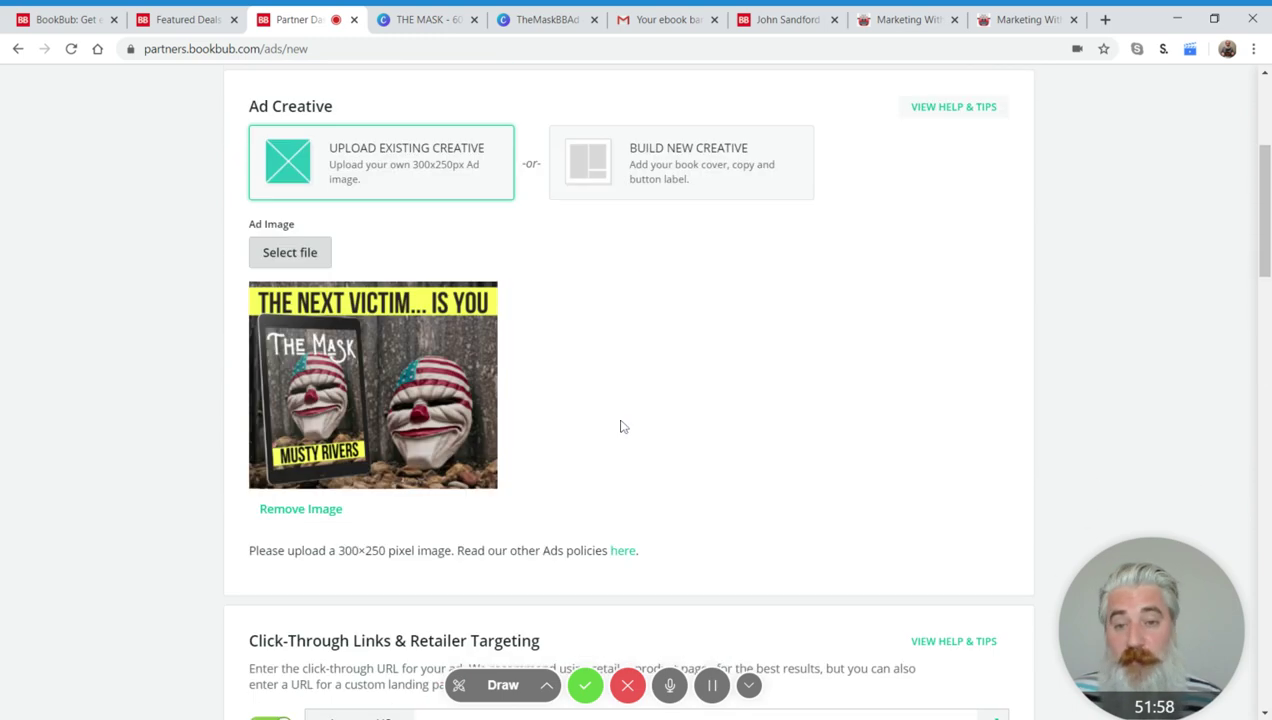
scroll(654, 231, down, 1)
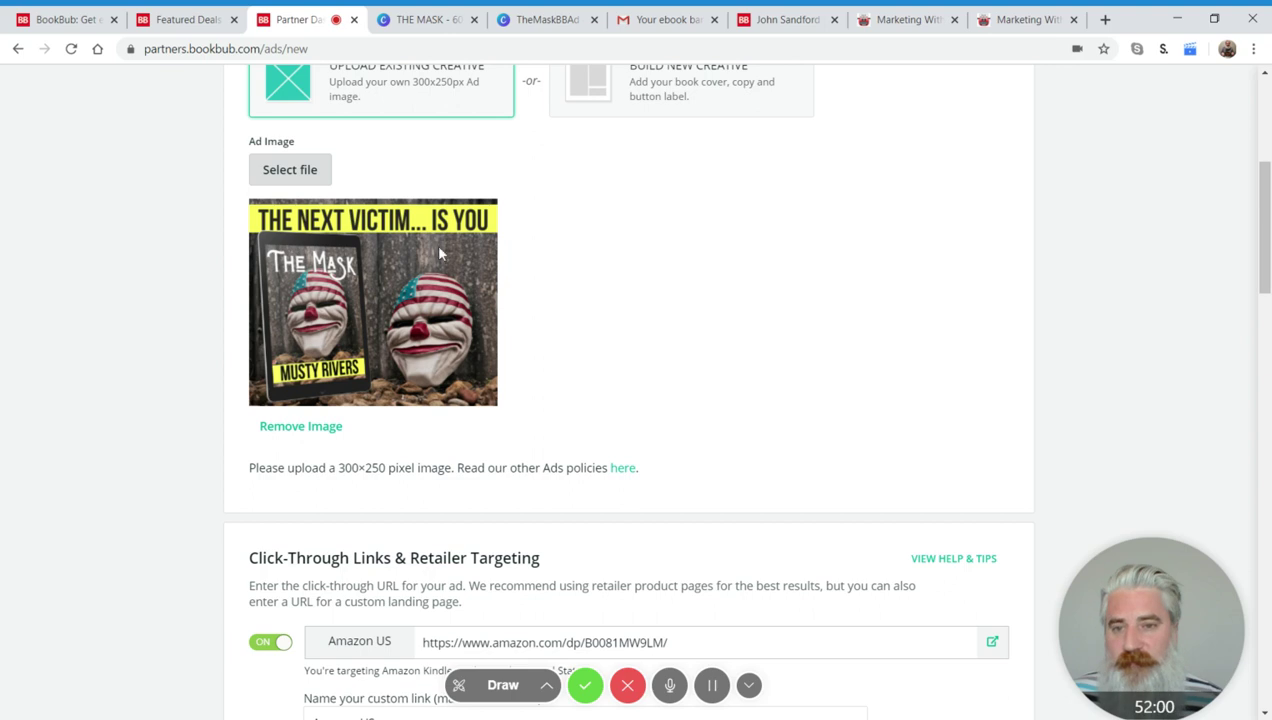
scroll(483, 236, down, 5)
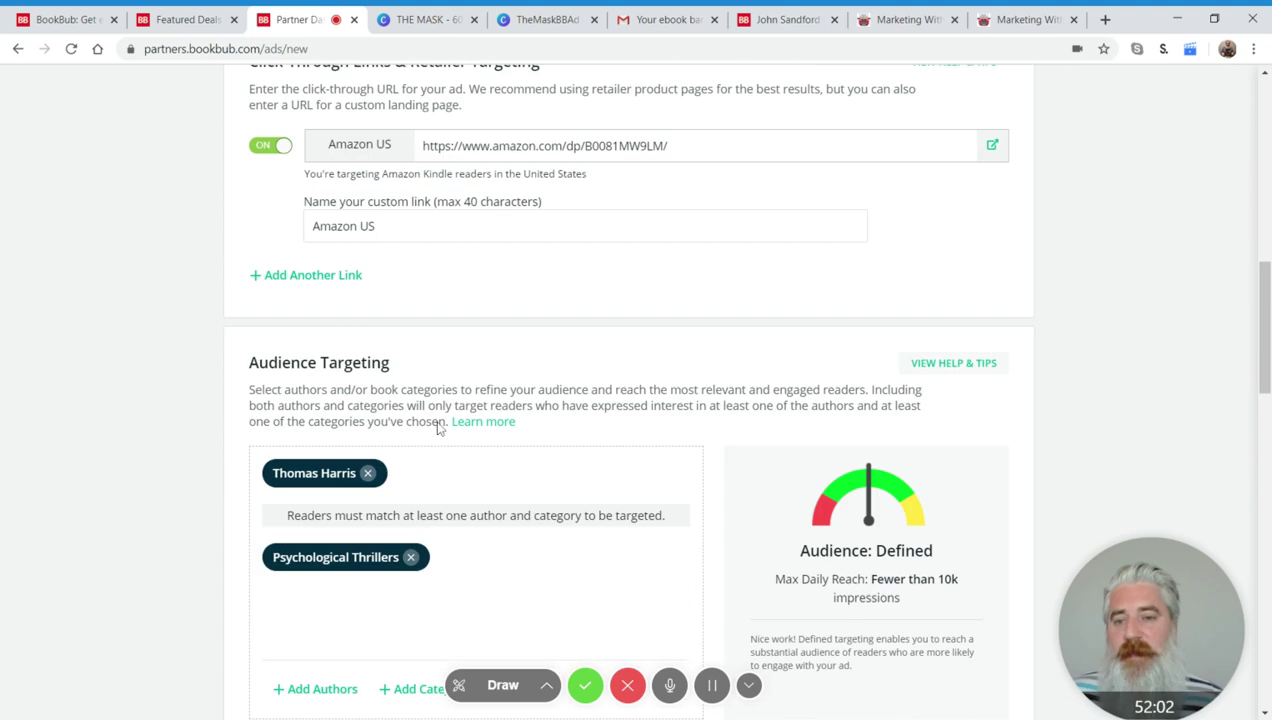
scroll(824, 192, down, 2)
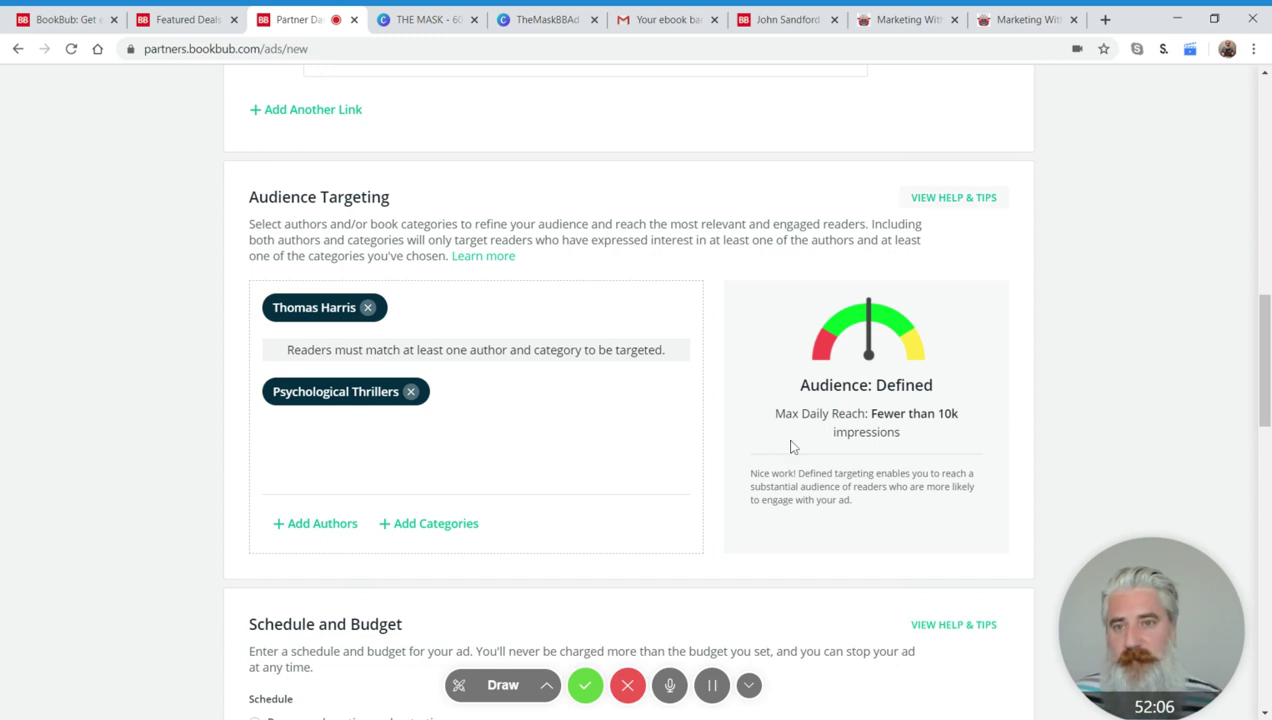
scroll(856, 405, up, 4)
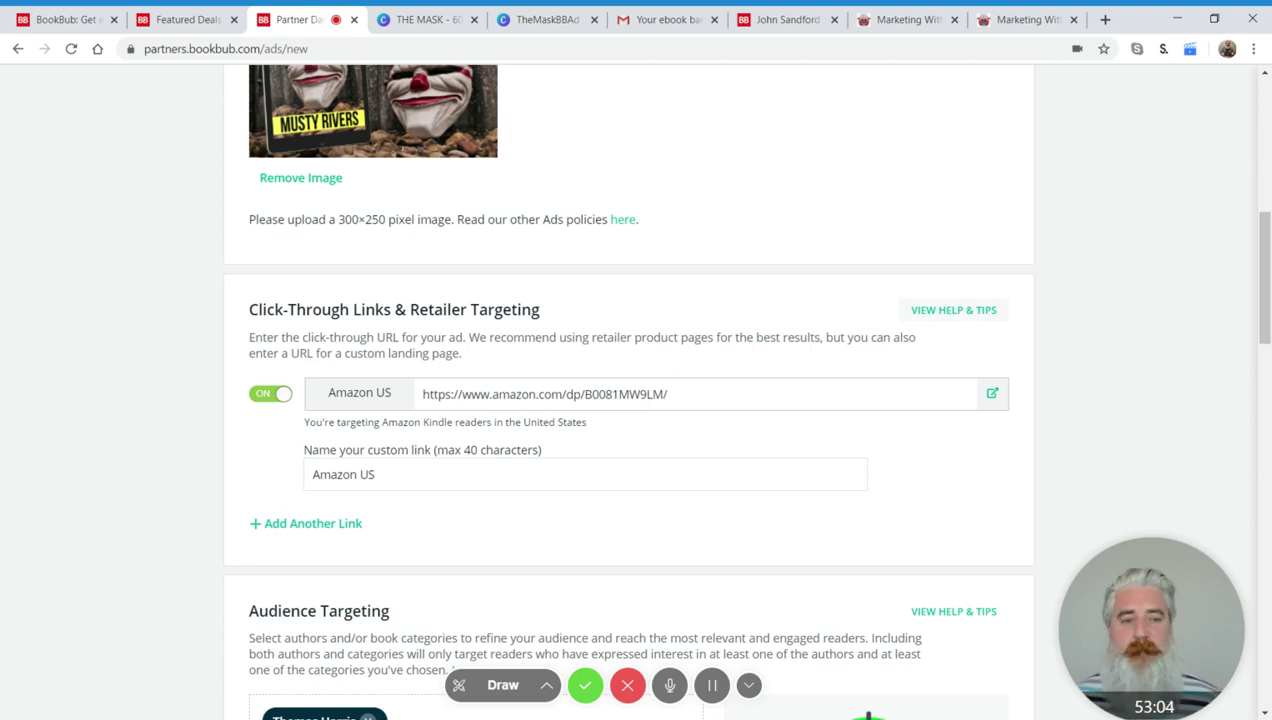
scroll(630, 360, up, 3)
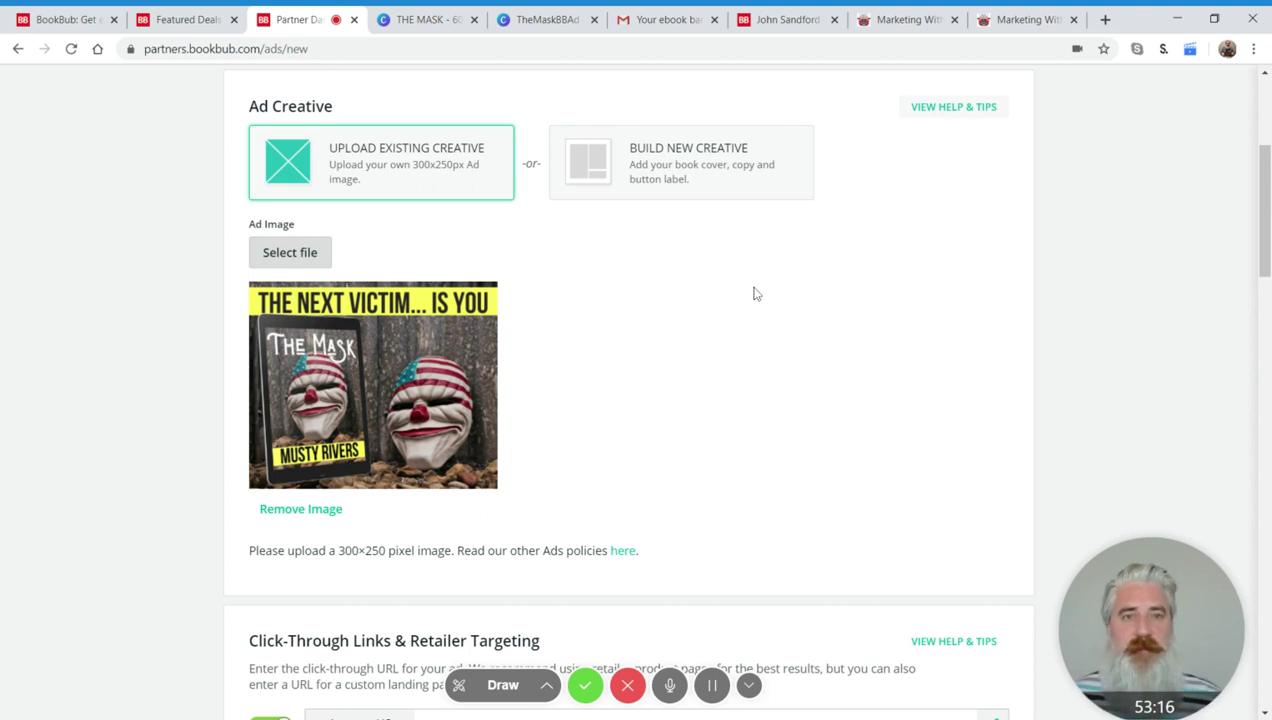
Switch to the BookBub deals email in Gmail and examine the featured books' genres, discounted prices and retailer links.
click(682, 19)
scroll(830, 300, up, 5)
scroll(865, 323, up, 10)
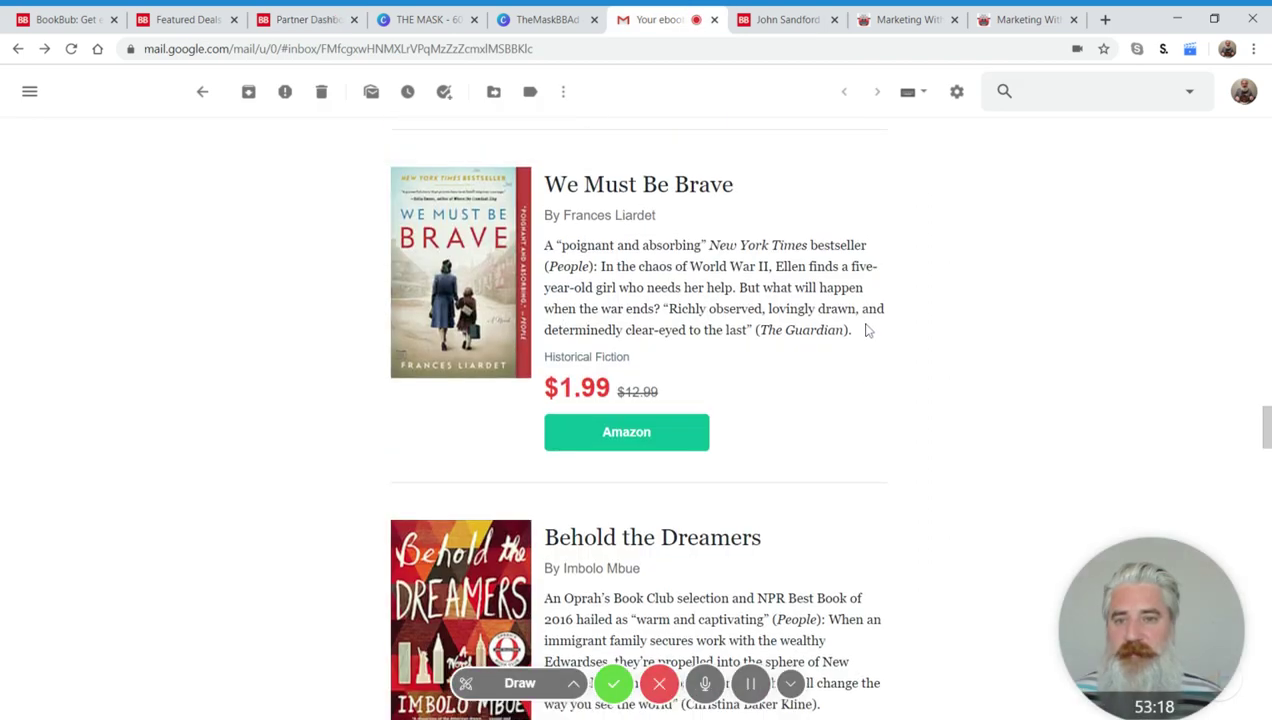
scroll(868, 335, up, 15)
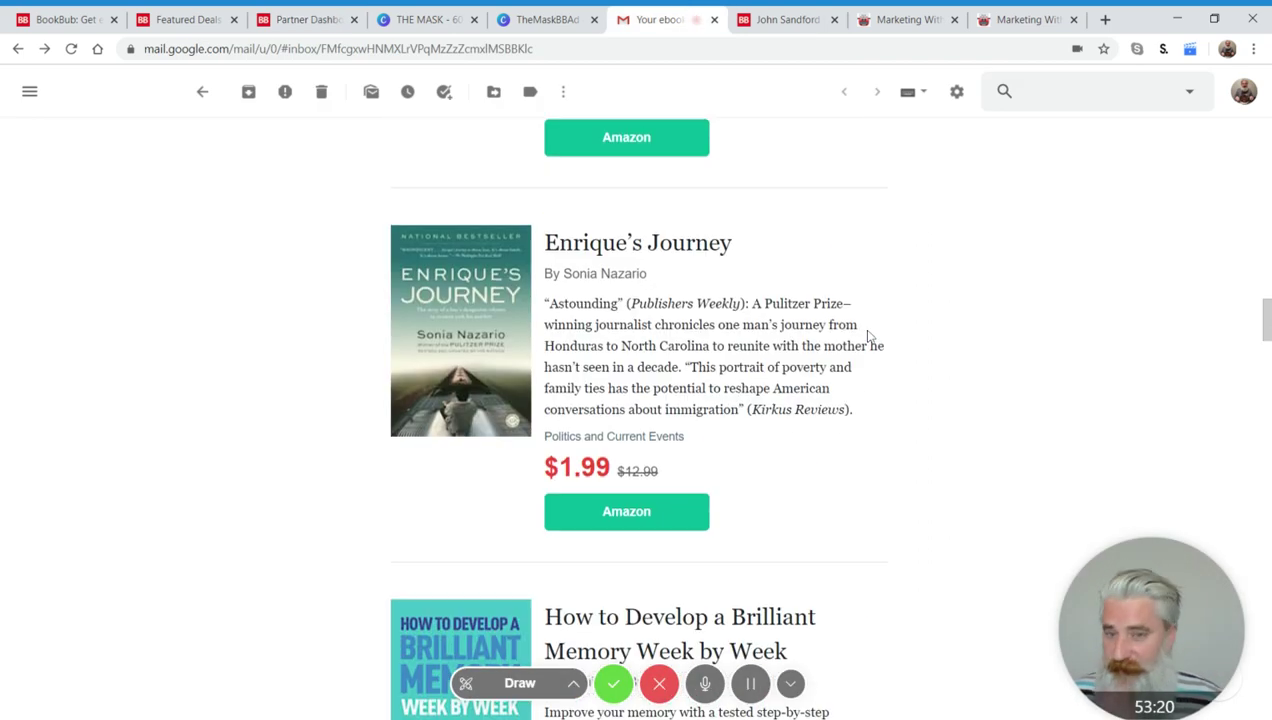
scroll(873, 336, up, 12)
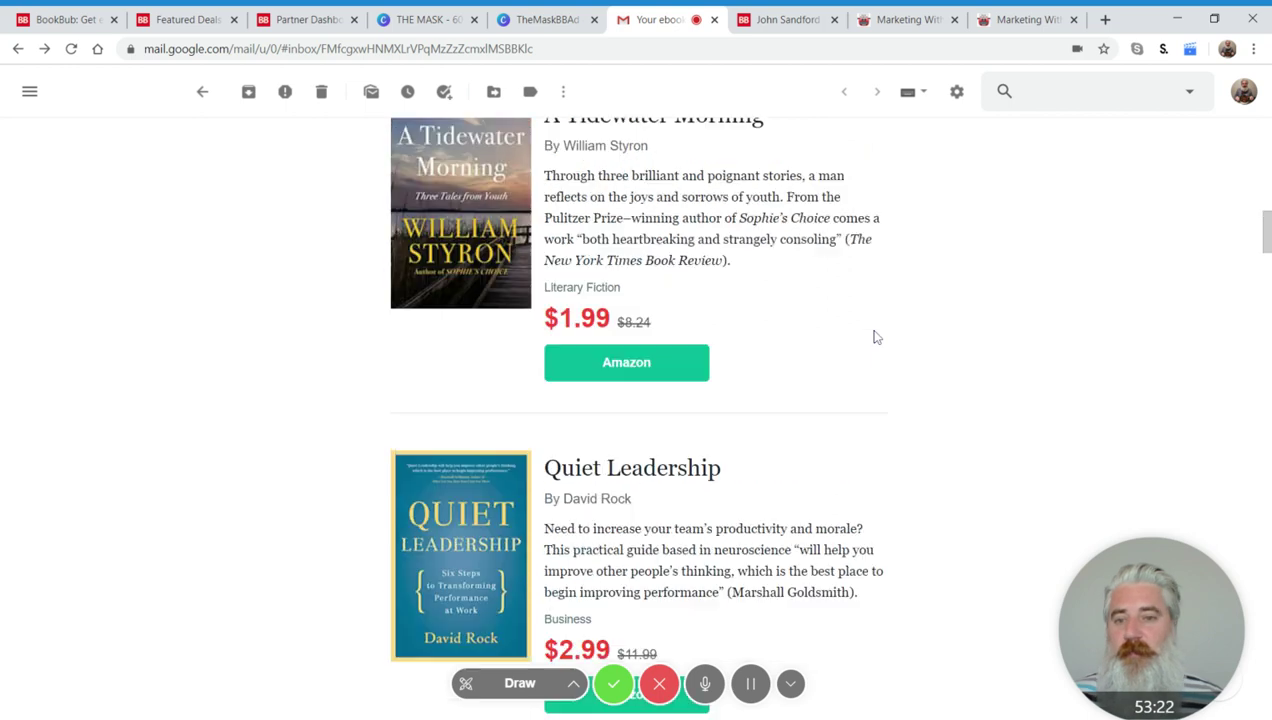
scroll(875, 340, up, 3)
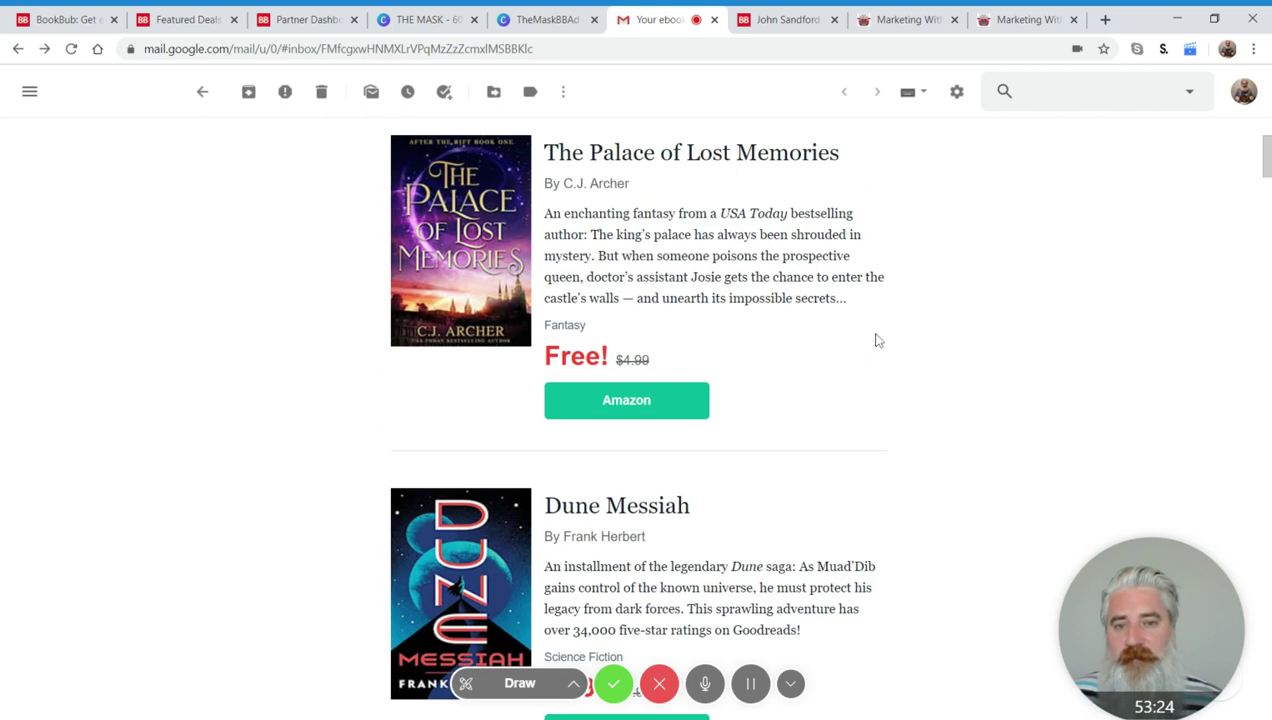
scroll(875, 340, down, 4)
scroll(875, 340, down, 4)
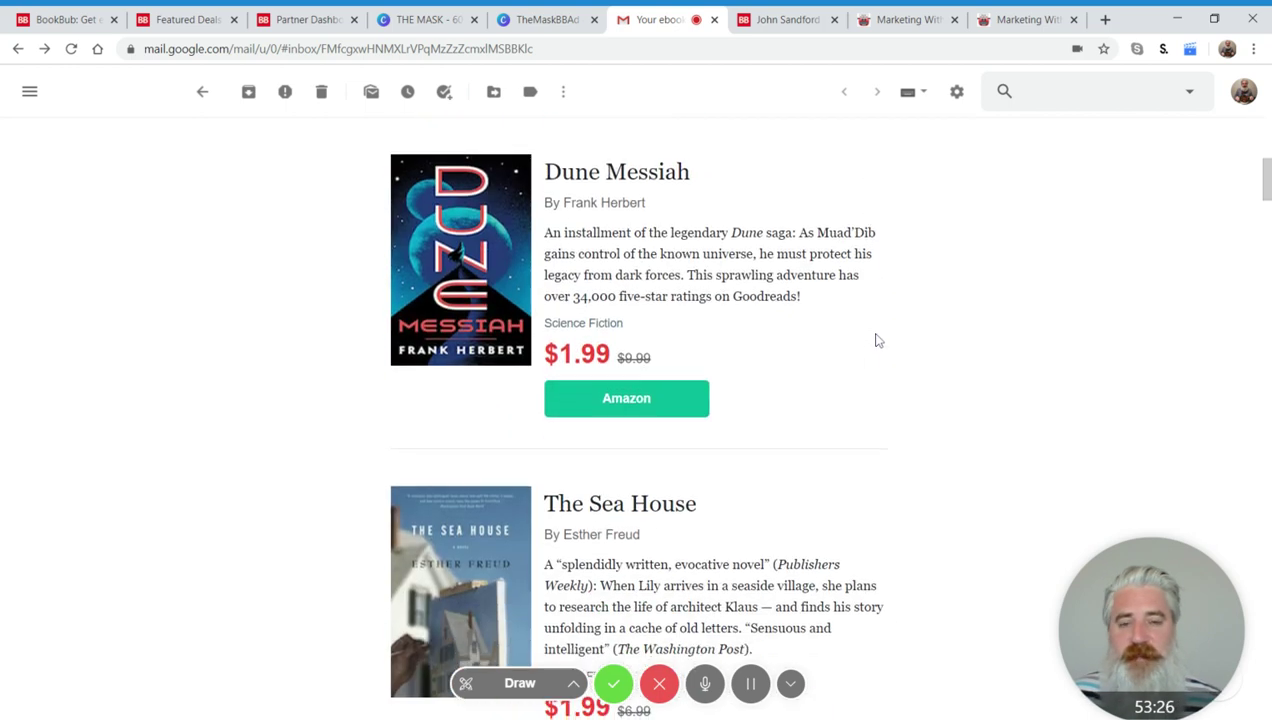
scroll(868, 345, up, 3)
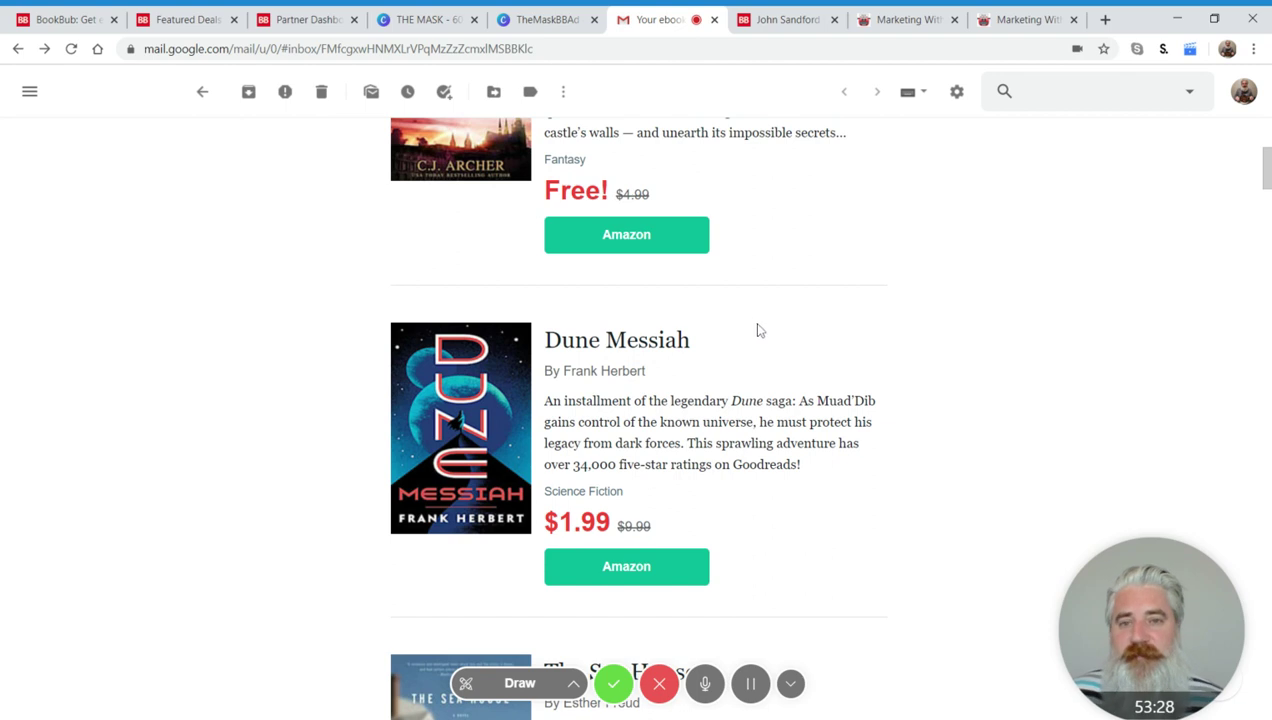
scroll(758, 330, up, 2)
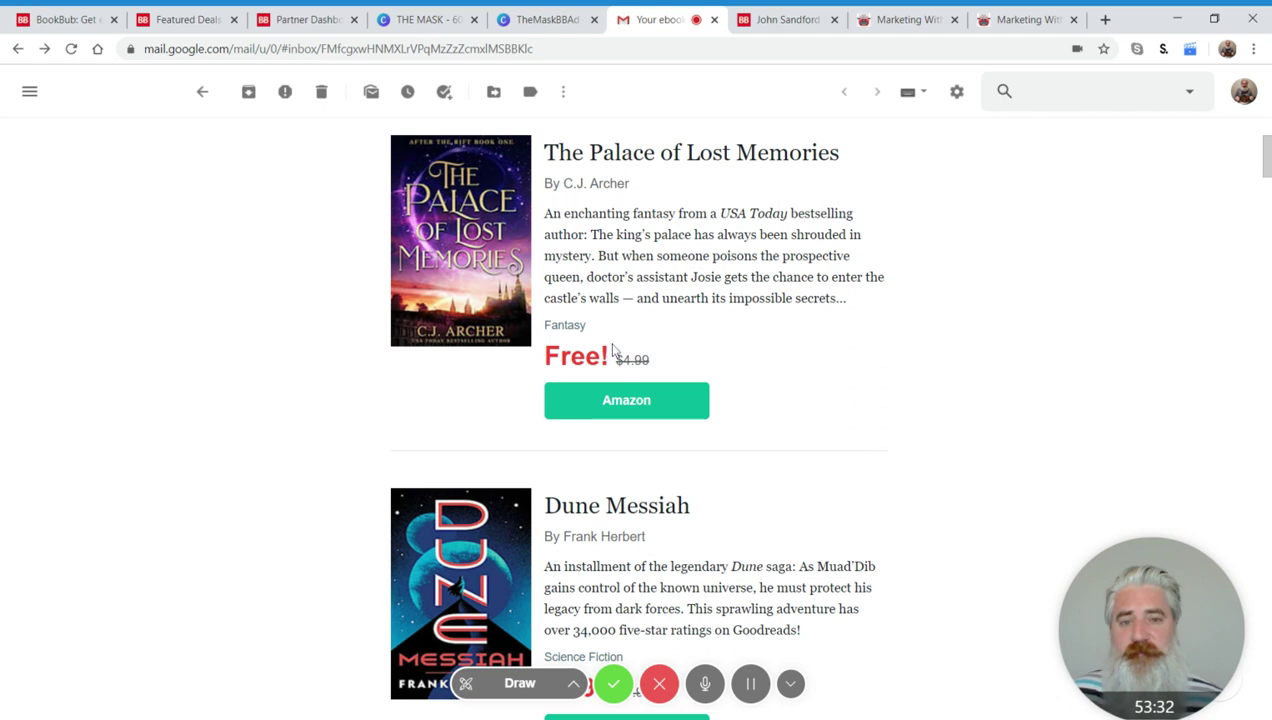
scroll(792, 295, down, 7)
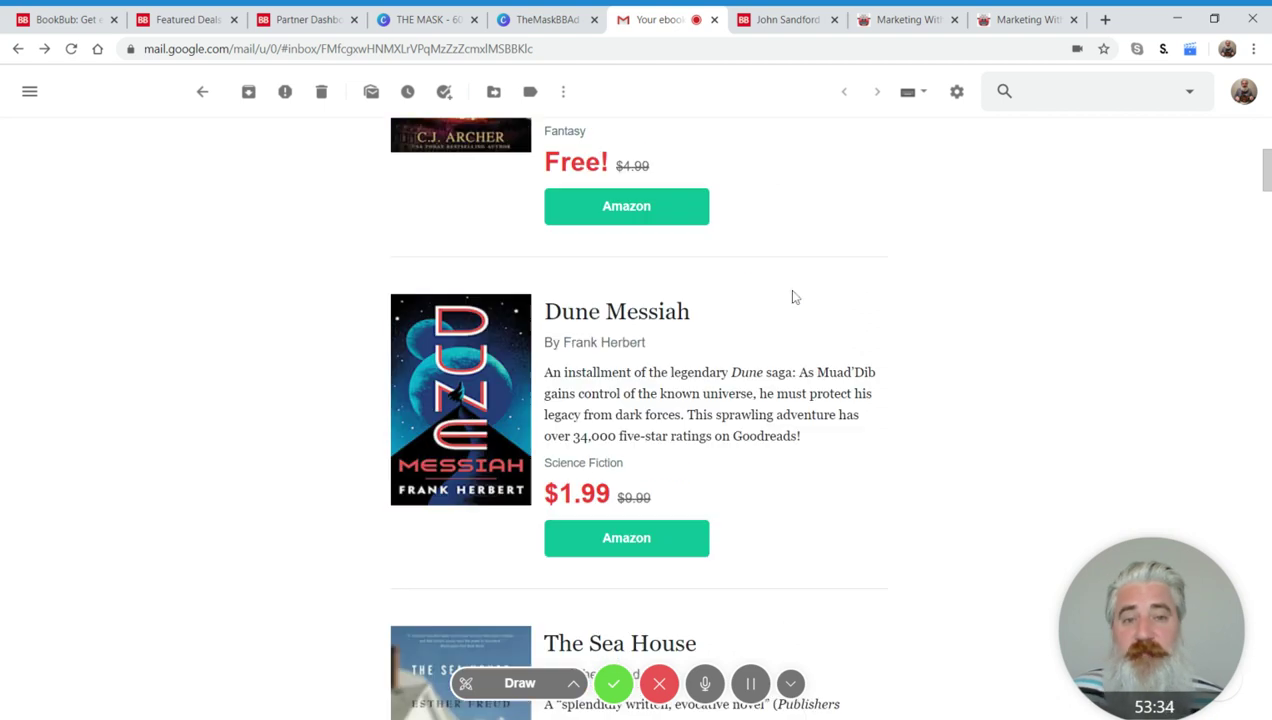
scroll(794, 295, down, 2)
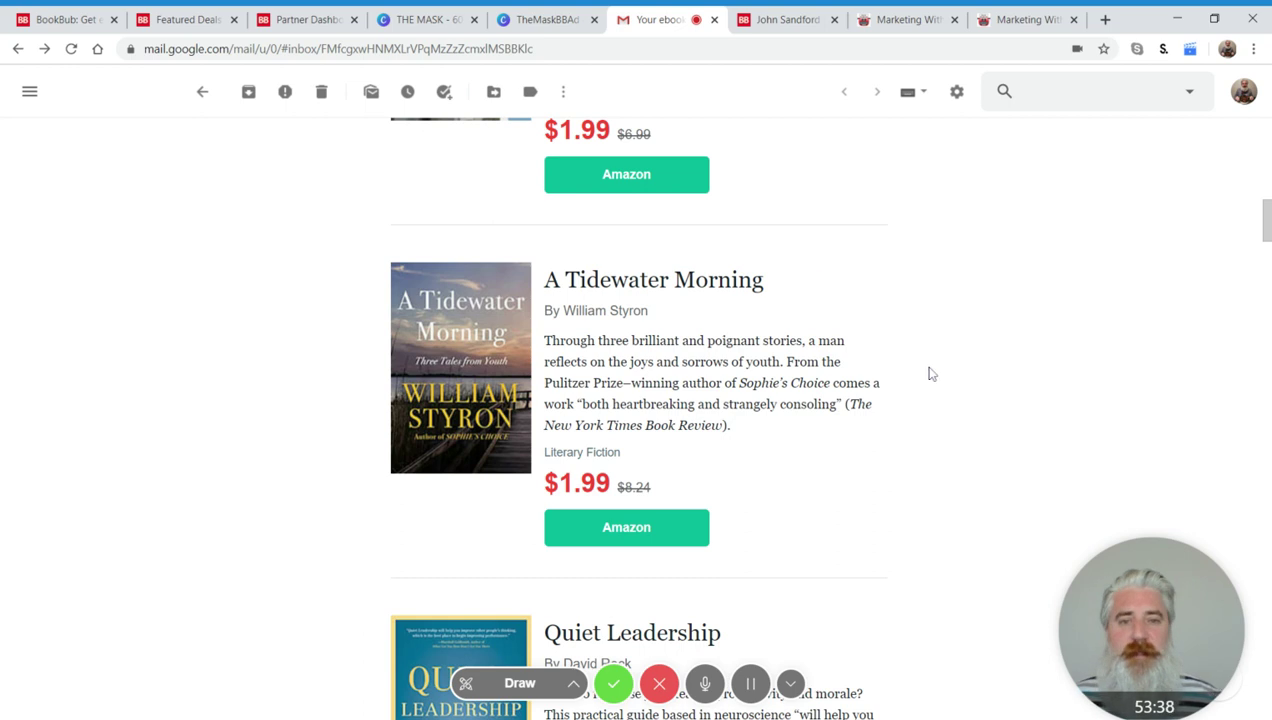
scroll(945, 371, down, 7)
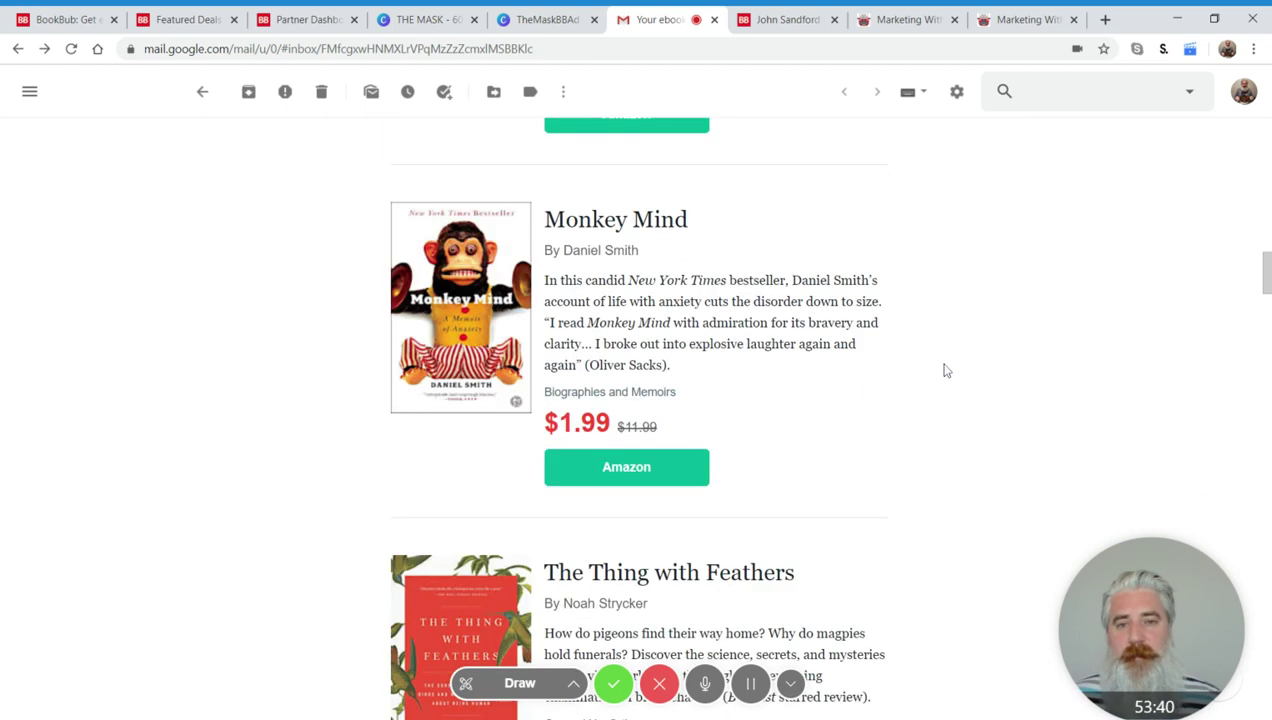
Return to the BookBub ad form and recheck the creative, audience targeting, date range and campaign budget.
click(285, 17)
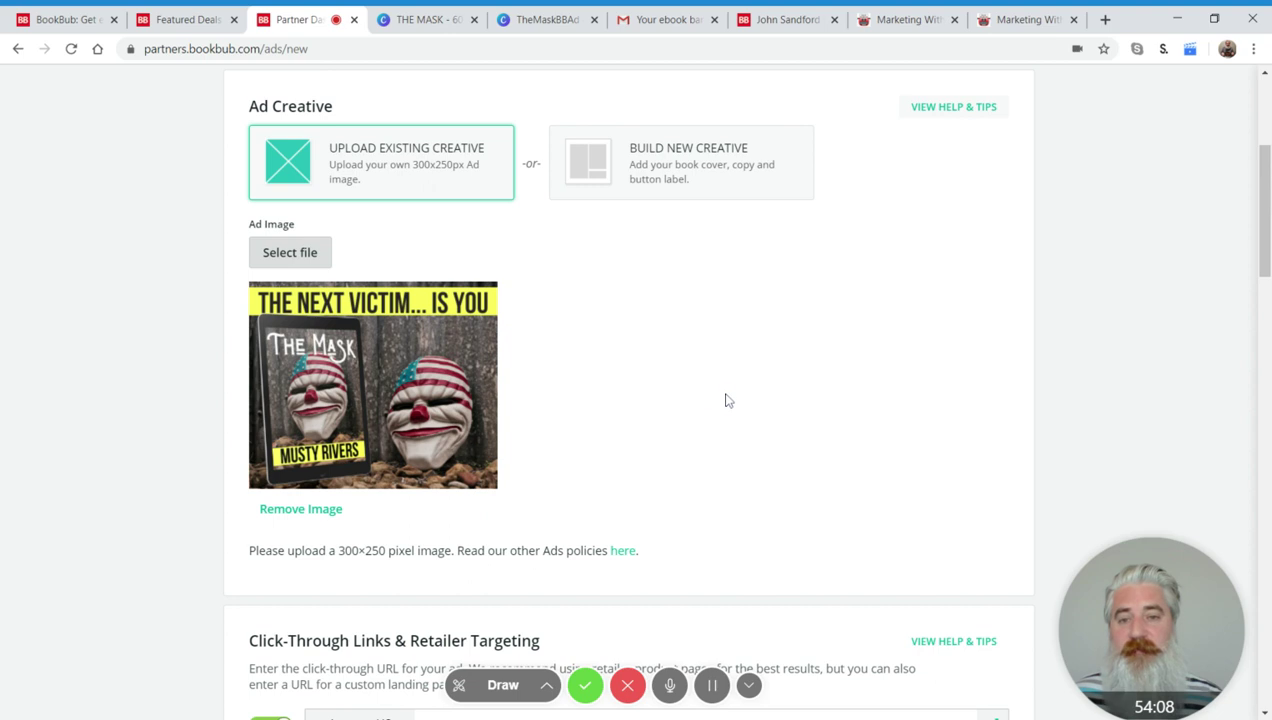
scroll(712, 375, down, 1)
scroll(712, 375, down, 5)
scroll(714, 383, down, 2)
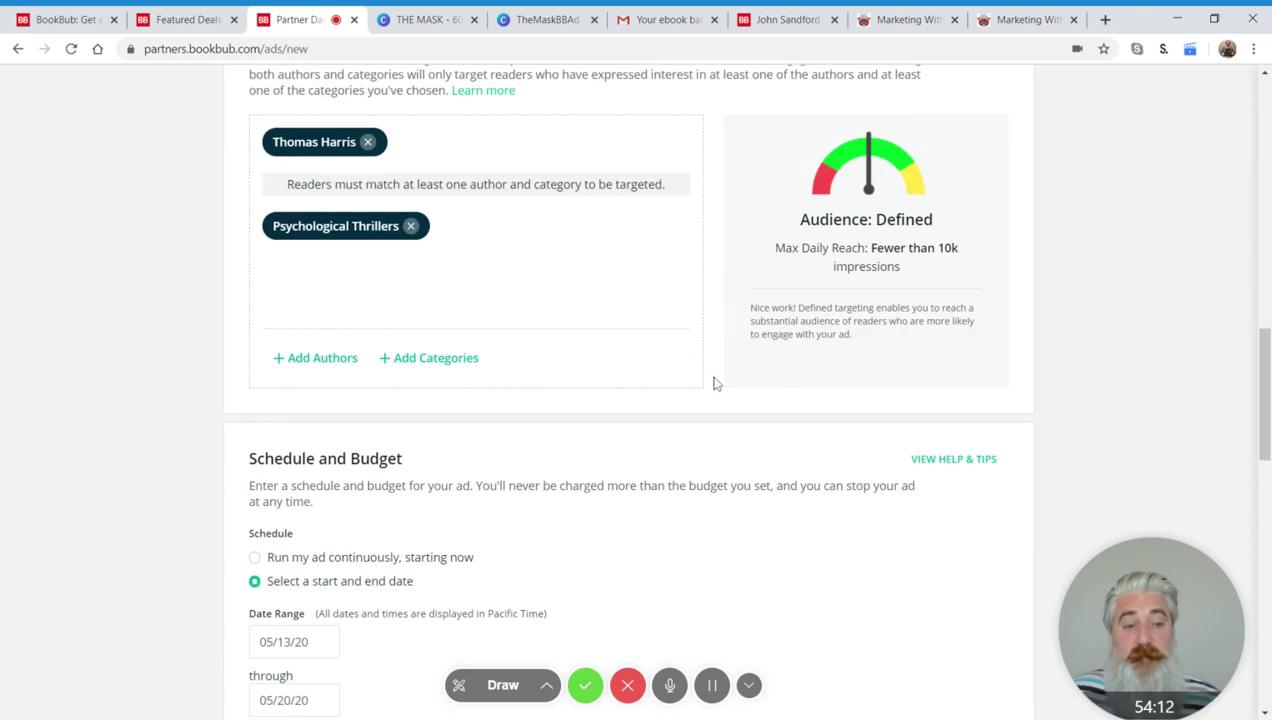
scroll(700, 385, down, 2)
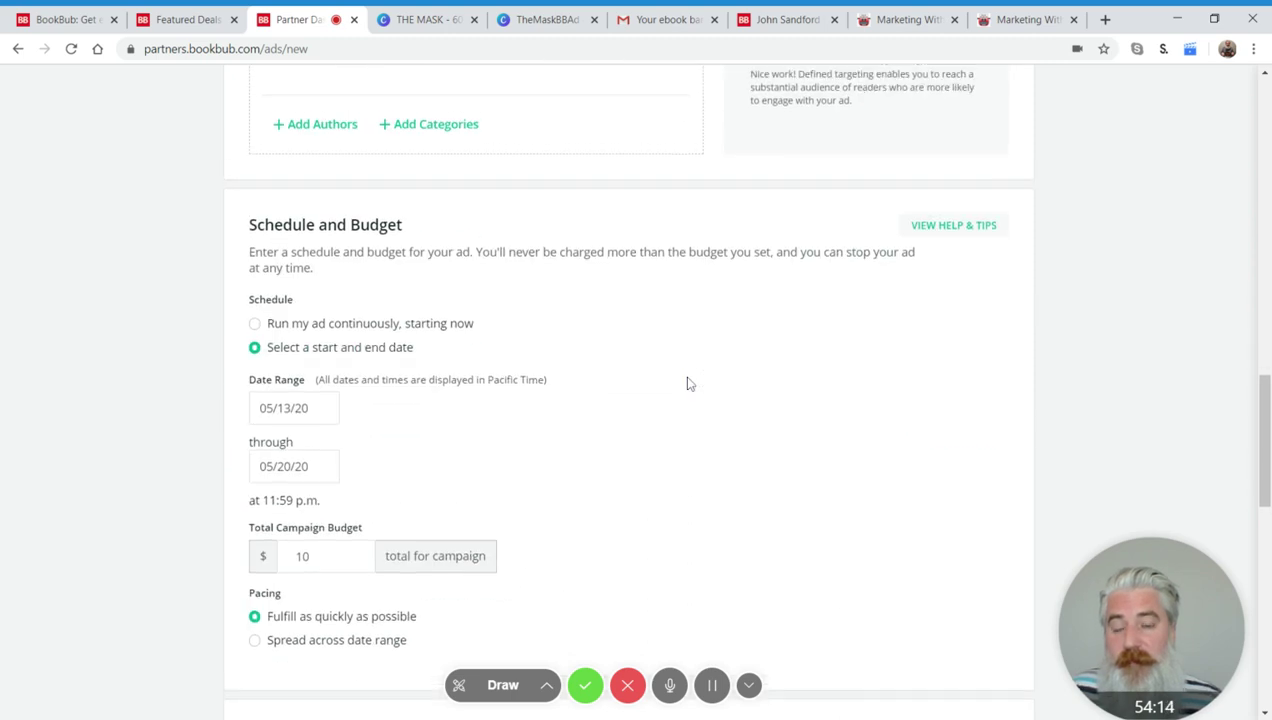
scroll(688, 383, up, 7)
scroll(642, 400, up, 3)
scroll(640, 400, down, 1)
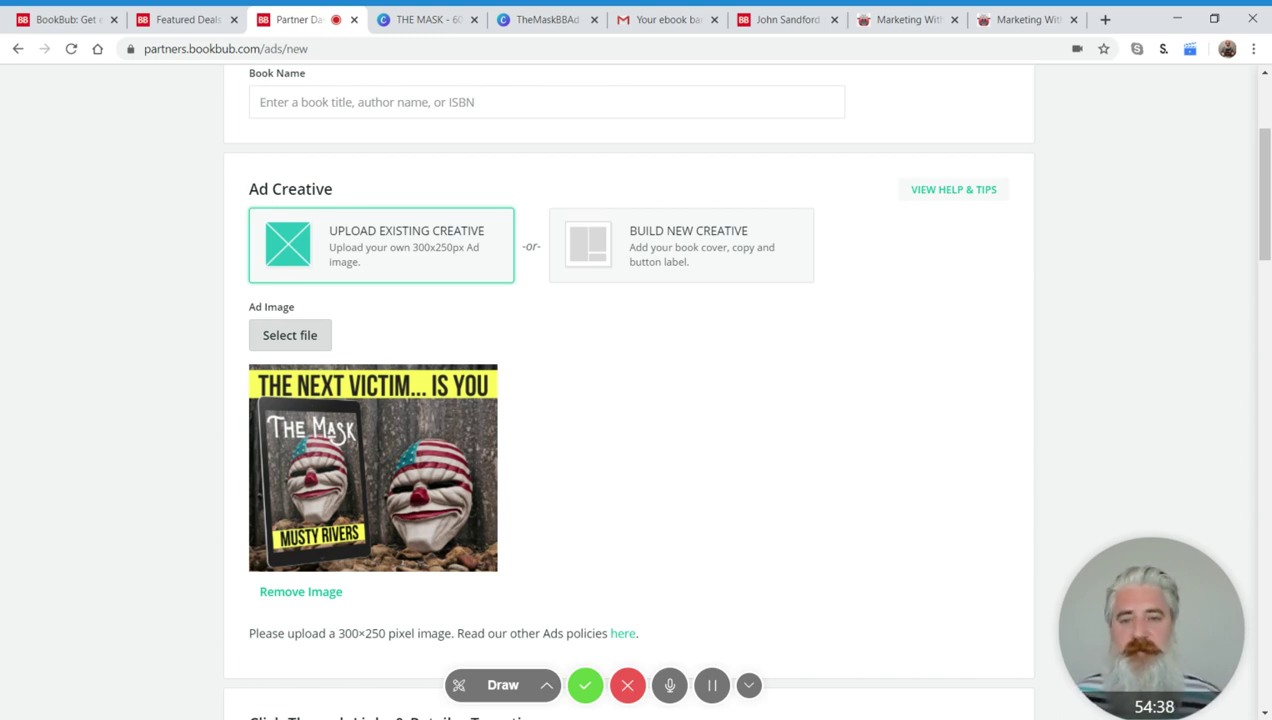
scroll(996, 404, down, 2)
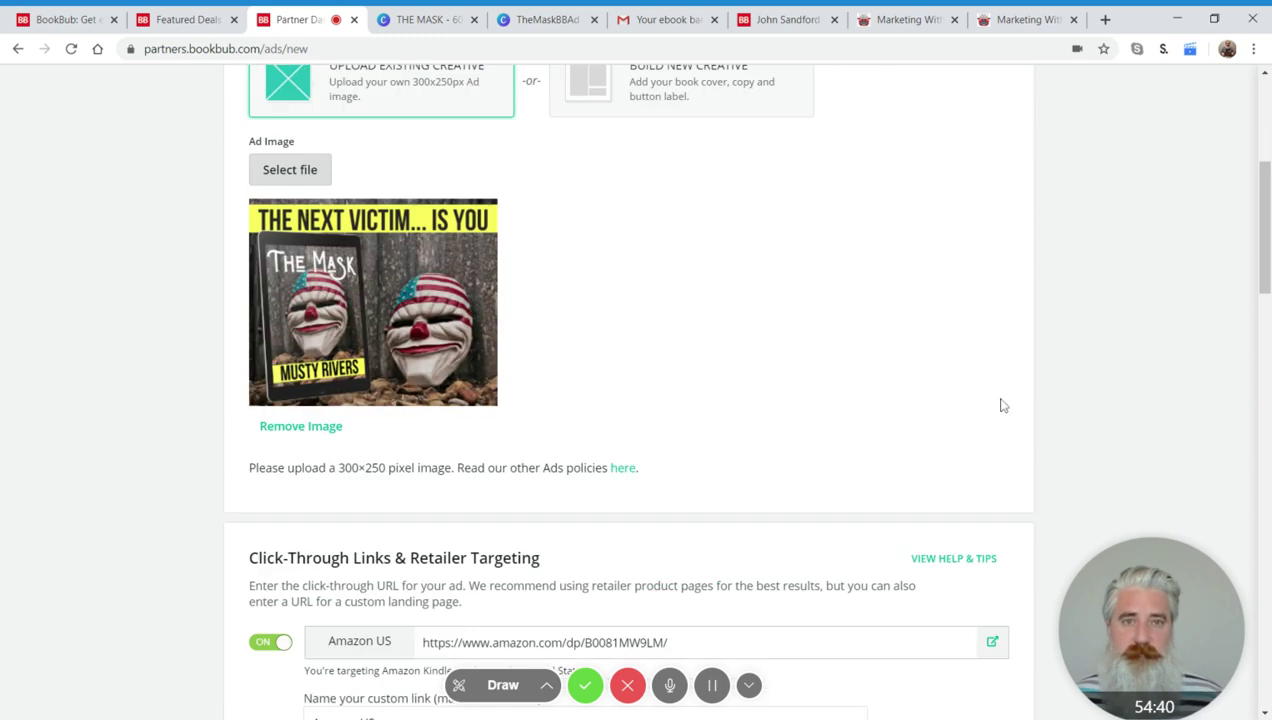
scroll(1005, 404, down, 5)
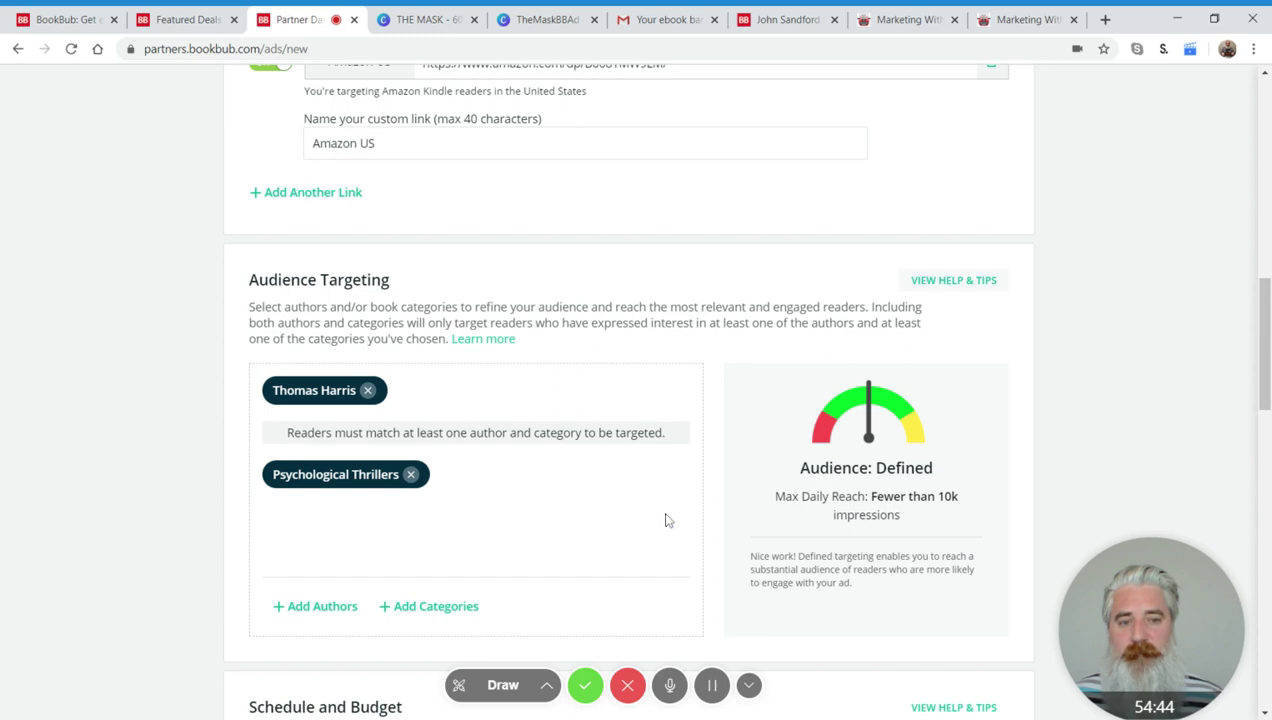
scroll(670, 520, down, 2)
Review the ad from its creative image and audience reach down to the pacing and maximum CPM bid settings.
scroll(672, 516, up, 9)
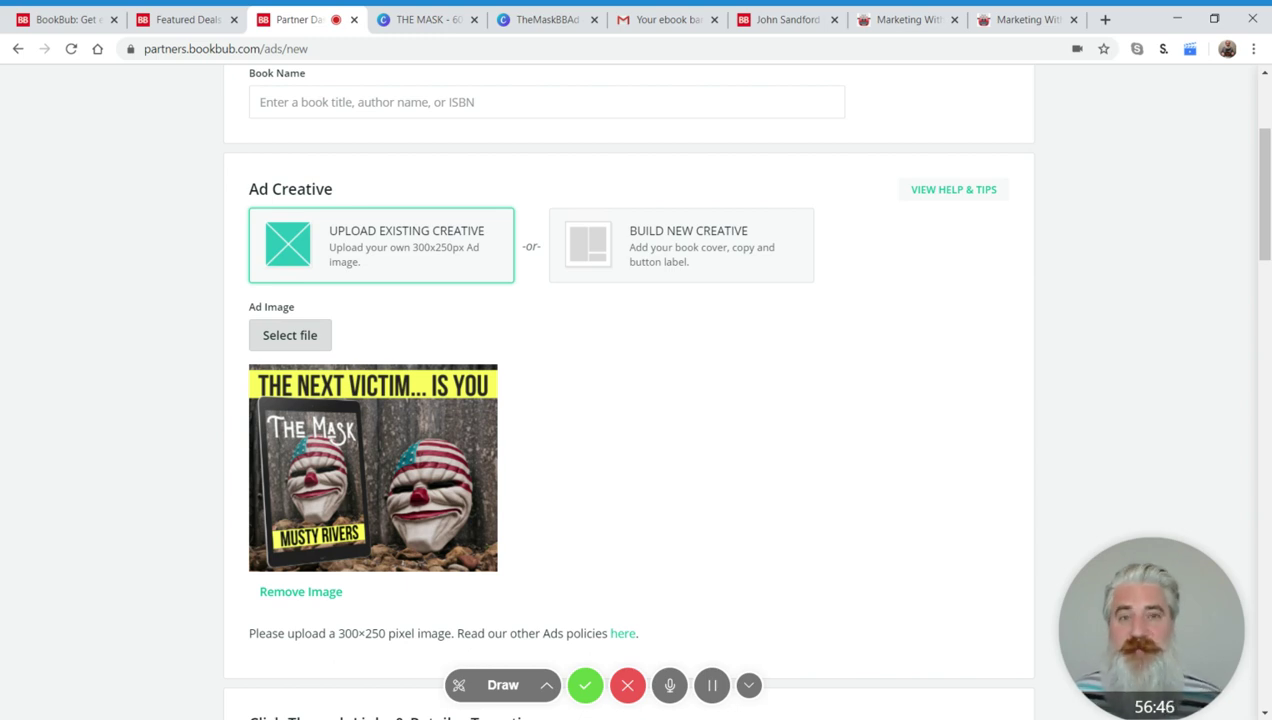
scroll(778, 436, down, 10)
scroll(770, 445, up, 1)
scroll(765, 461, up, 3)
scroll(765, 461, down, 2)
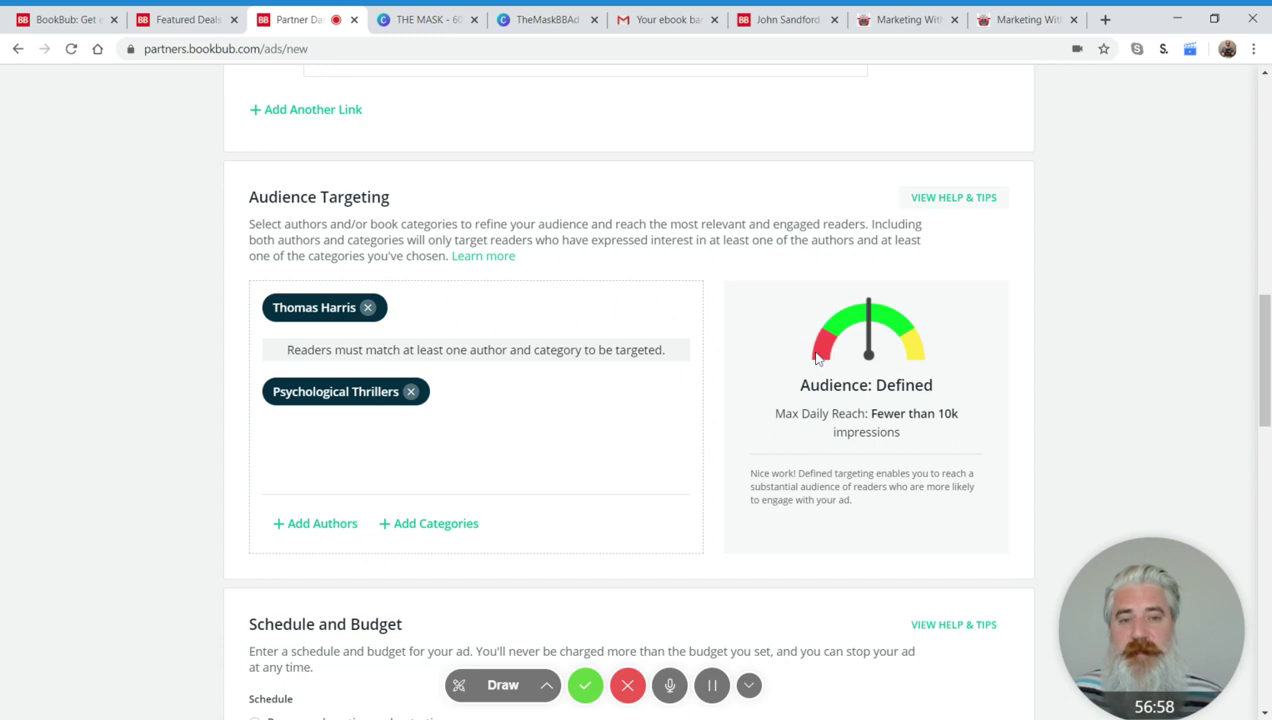
scroll(812, 356, down, 6)
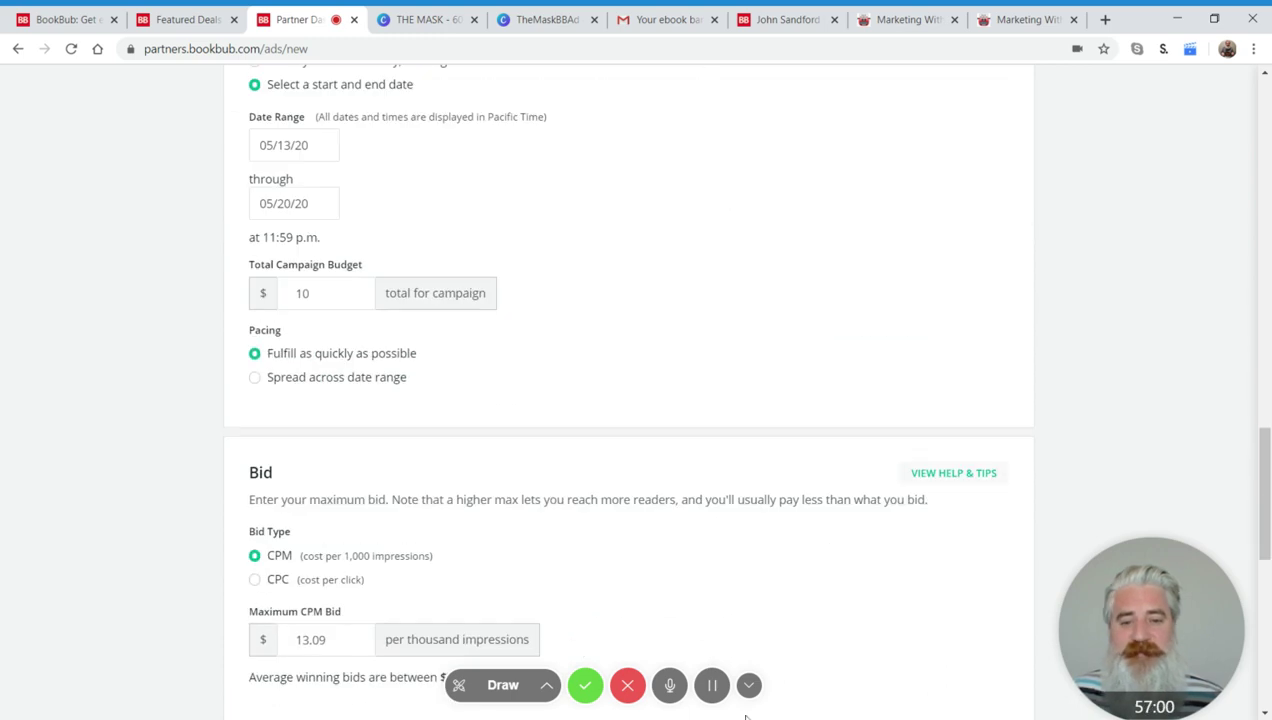